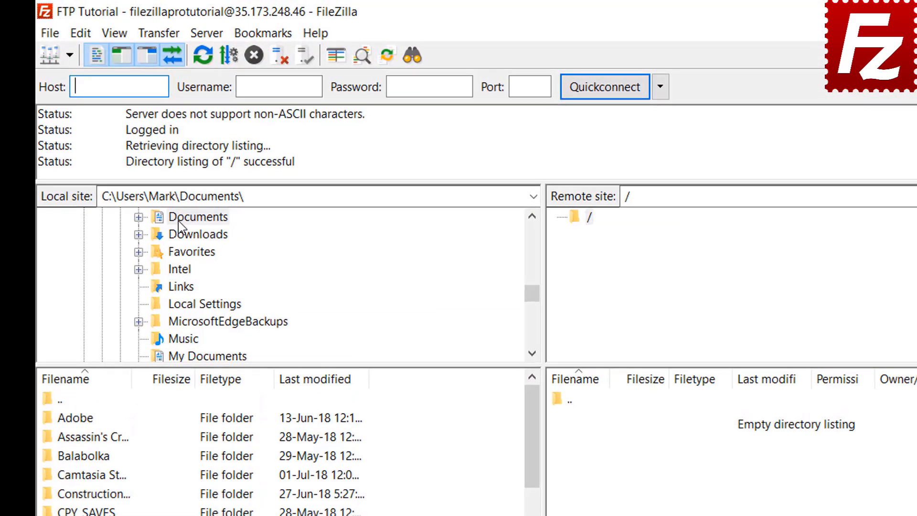
# - Open Documents > Construction Project locally and upload Budget.xlsx to the server root
pyautogui.doubleClick(212, 148)
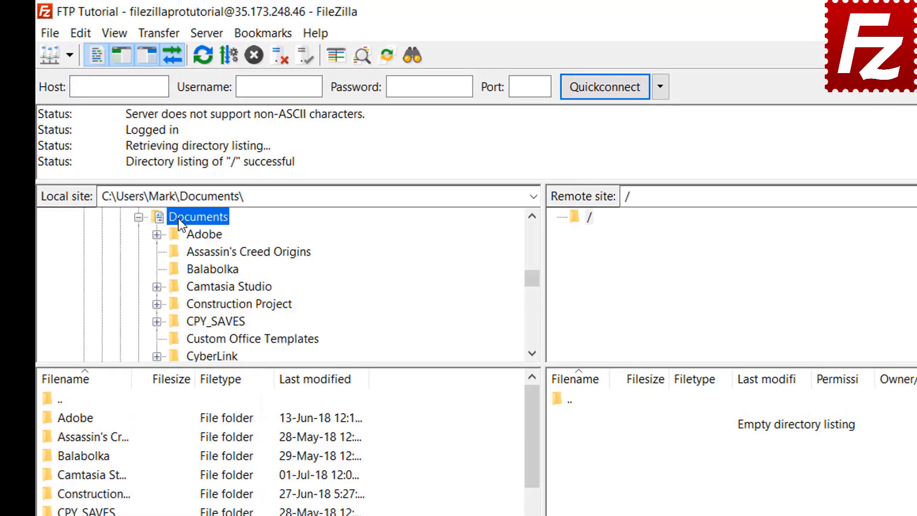
pyautogui.doubleClick(189, 308)
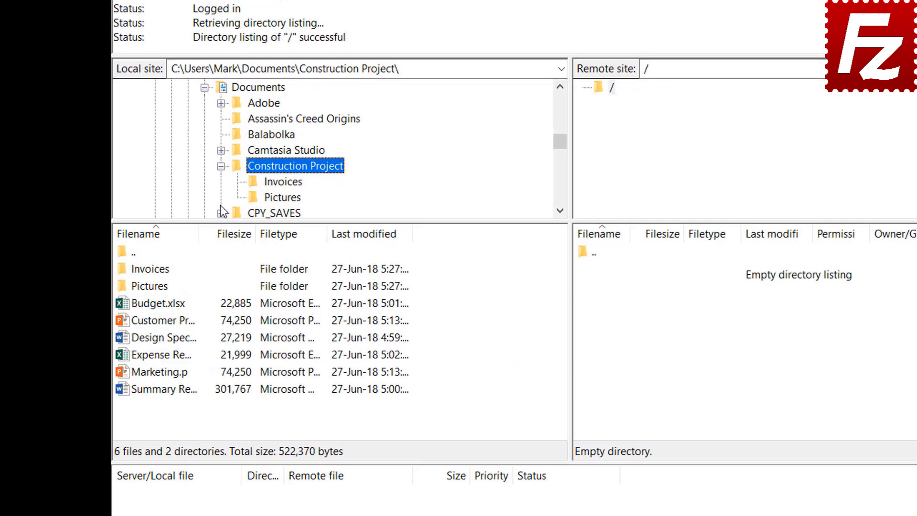
pyautogui.doubleClick(171, 305)
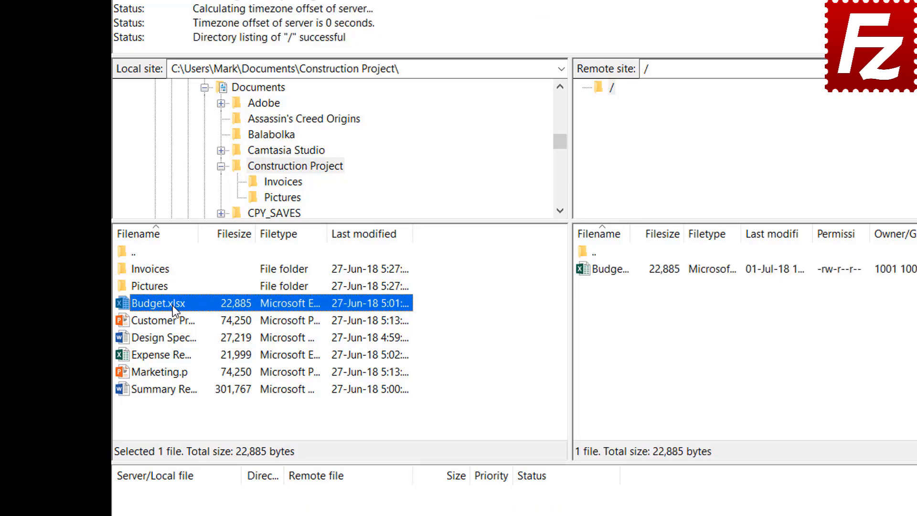
# - Upload Customer Presentation, then Design Specs, Expense Report and Marketing together to the server root
pyautogui.click(175, 323)
pyautogui.rightClick(174, 323)
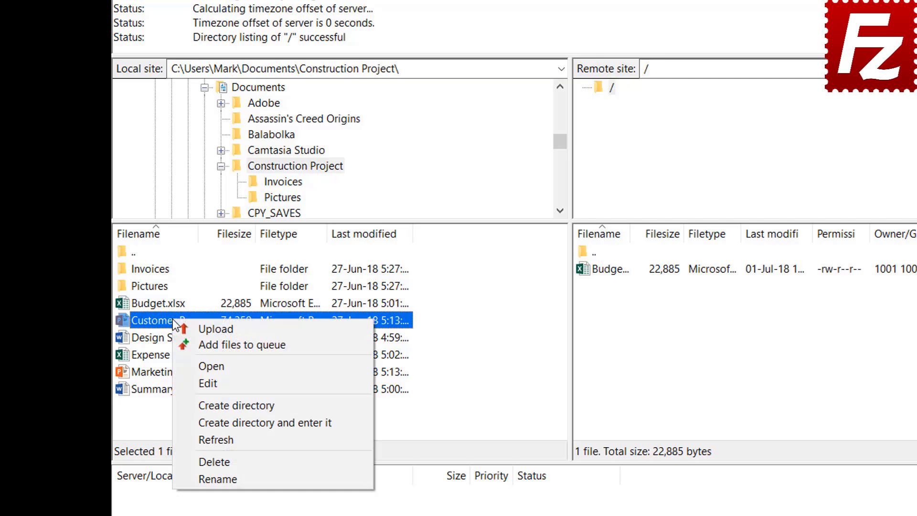
pyautogui.click(200, 325)
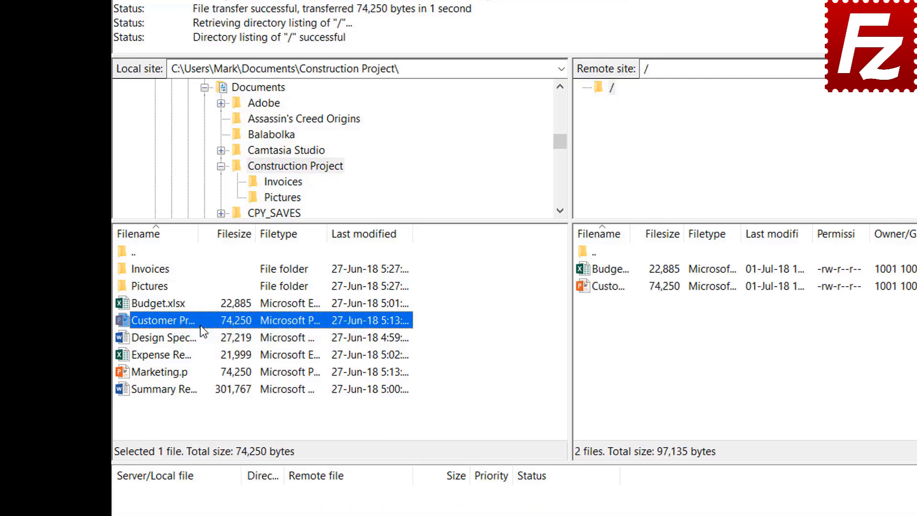
pyautogui.click(179, 337)
pyautogui.keyDown('shift'); pyautogui.click(176, 358); pyautogui.keyUp('shift')
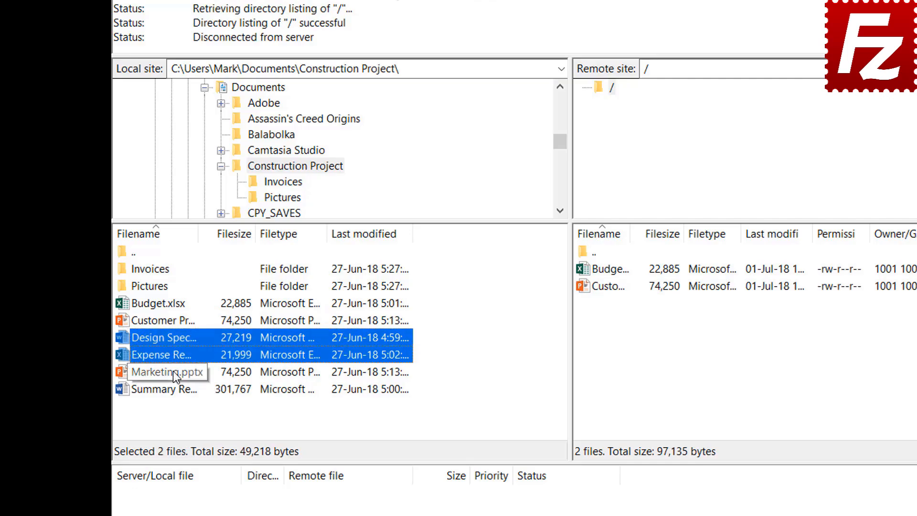
pyautogui.keyDown('shift'); pyautogui.click(174, 374); pyautogui.keyUp('shift')
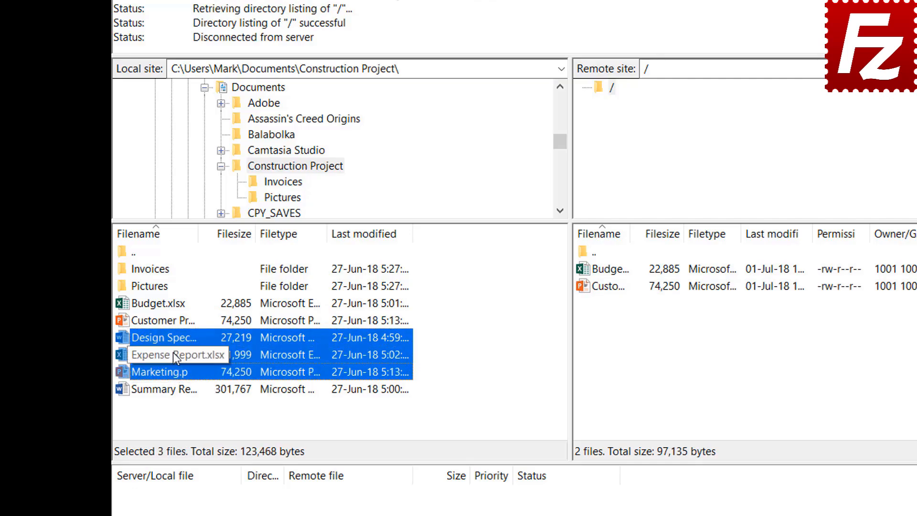
pyautogui.rightClick(172, 352)
pyautogui.click(197, 361)
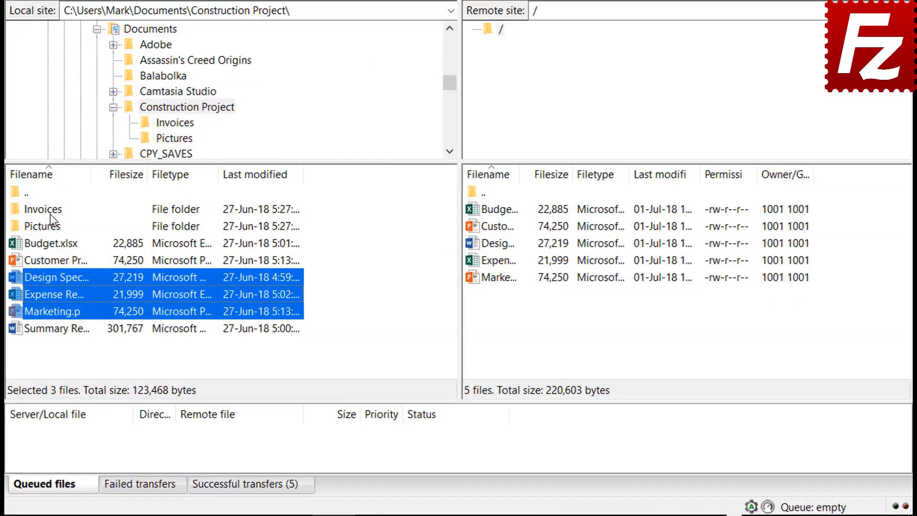
# - Queue the Invoices and Pictures folders and Summary Report for upload, then process the queue
pyautogui.rightClick(150, 287)
pyautogui.click(77, 234)
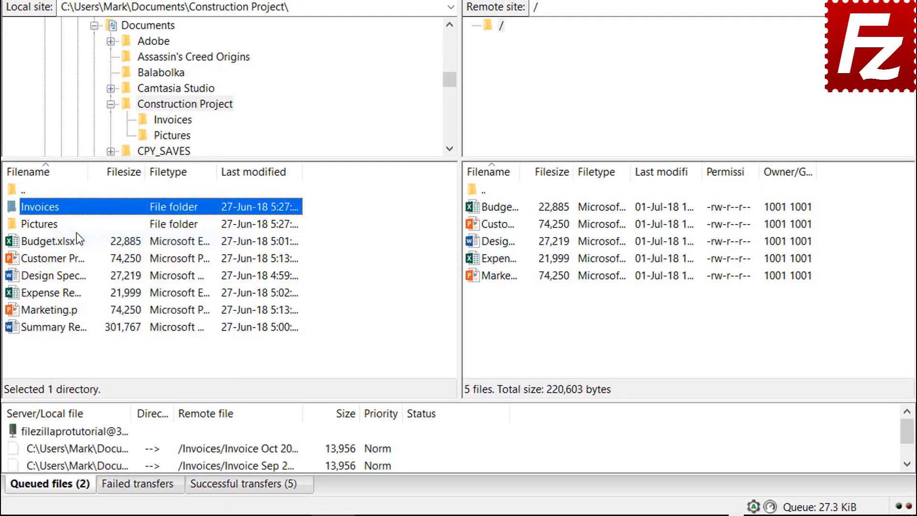
pyautogui.rightClick(52, 226)
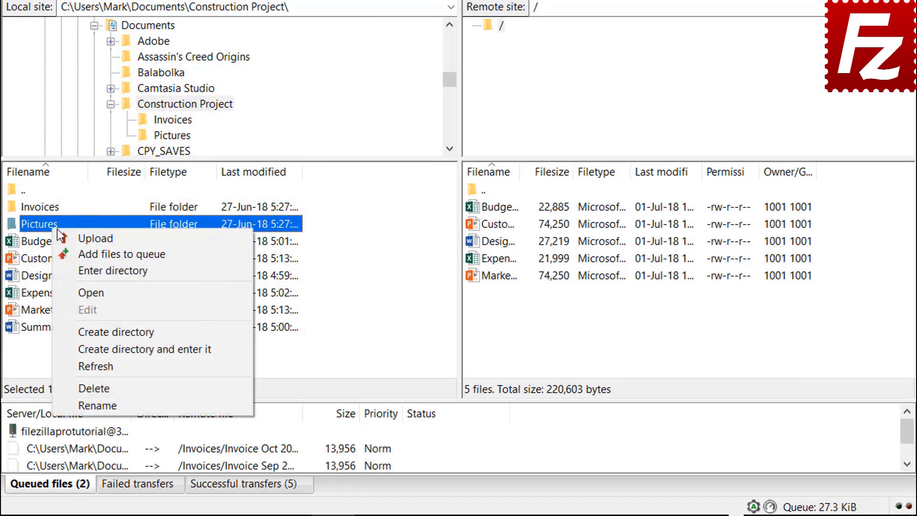
pyautogui.click(81, 252)
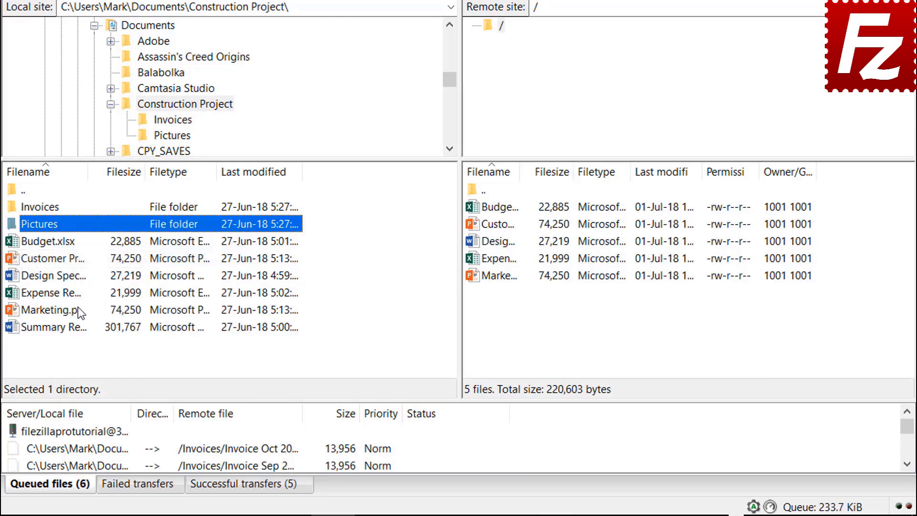
pyautogui.rightClick(69, 329)
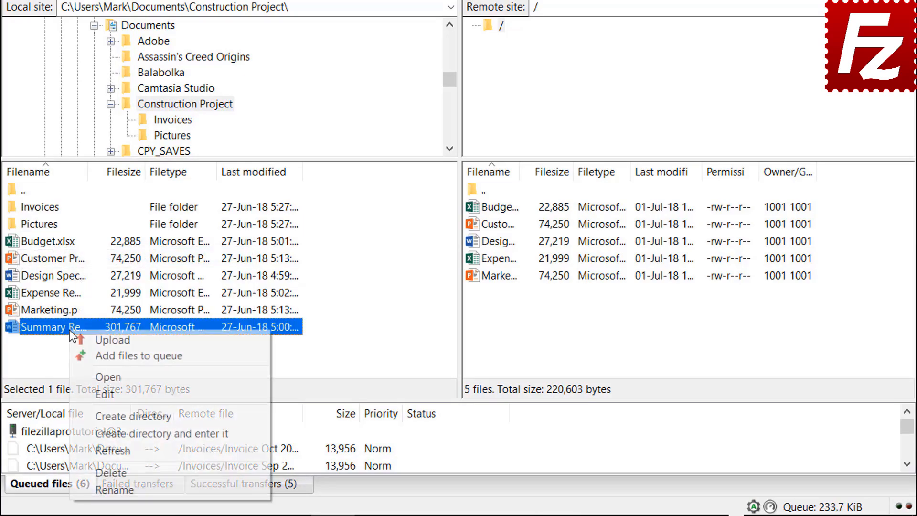
pyautogui.click(99, 357)
pyautogui.rightClick(97, 432)
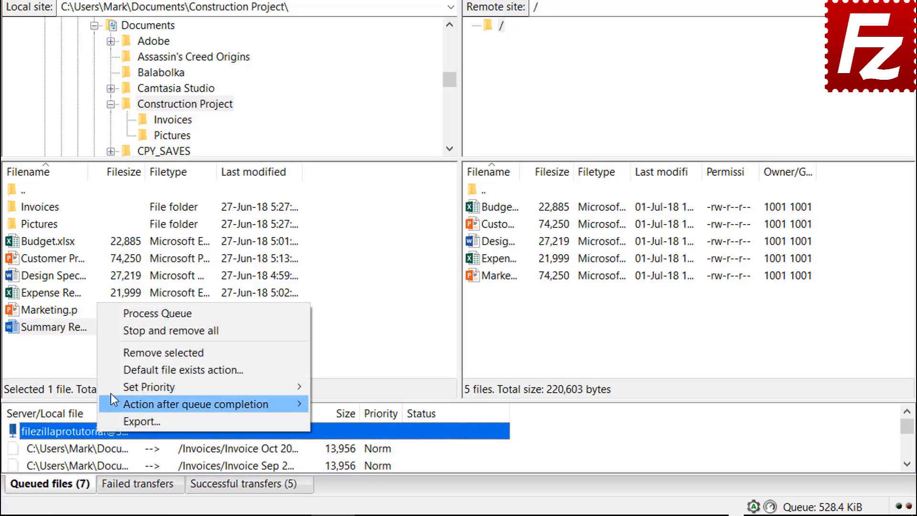
pyautogui.click(130, 317)
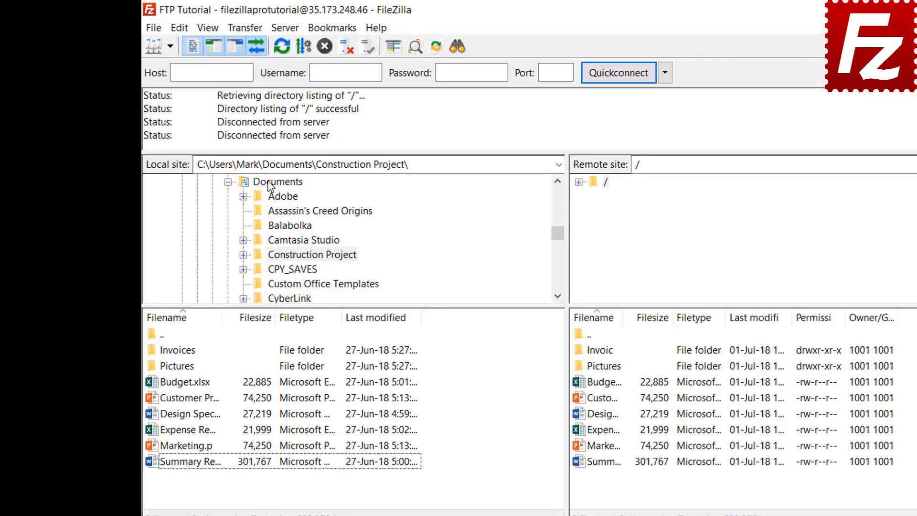
# - Create and enter a new local folder named Backup inside Documents
pyautogui.click(217, 147)
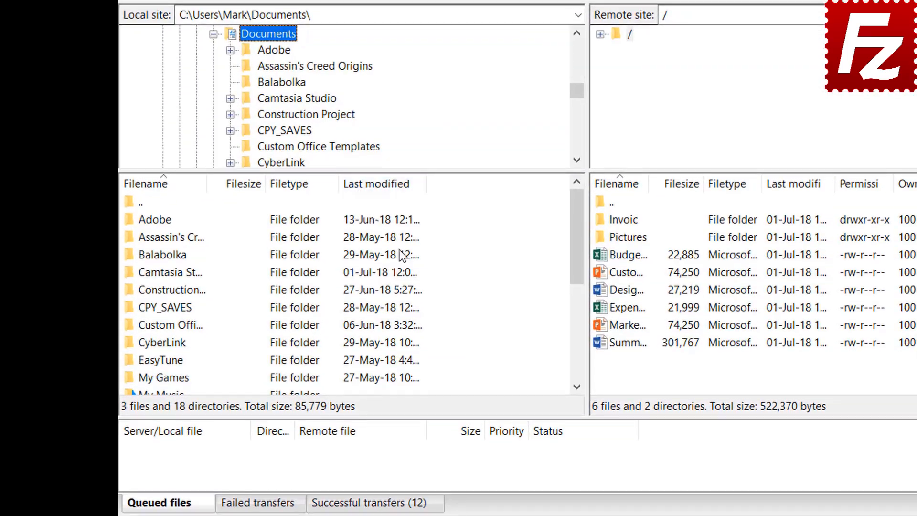
pyautogui.rightClick(452, 343)
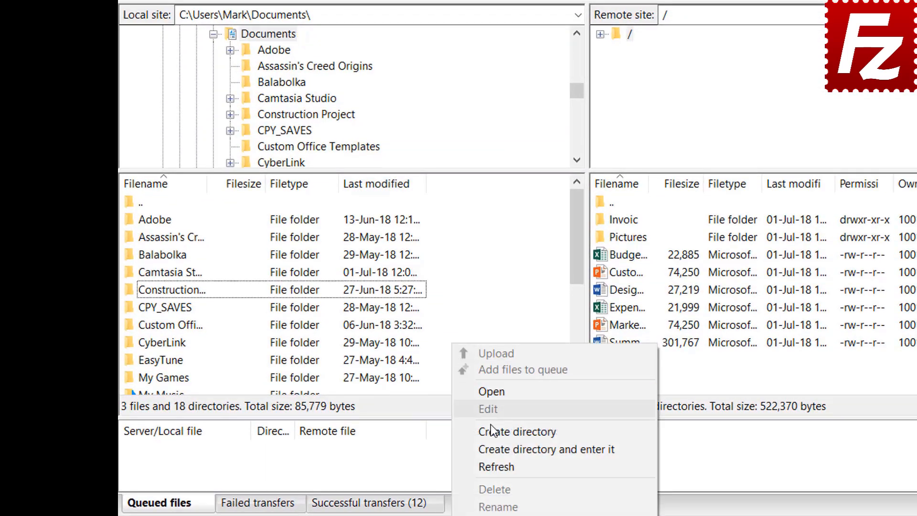
pyautogui.click(499, 449)
pyautogui.write('Bac')
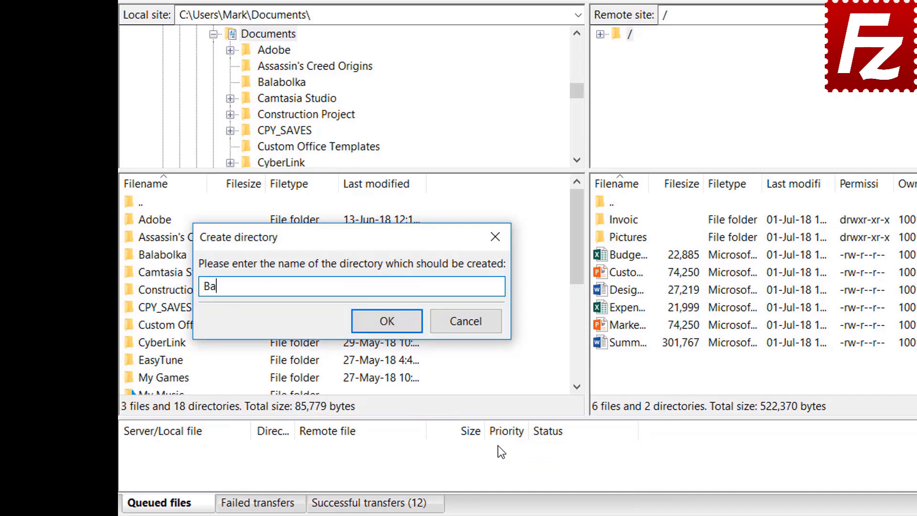
pyautogui.write('kup')
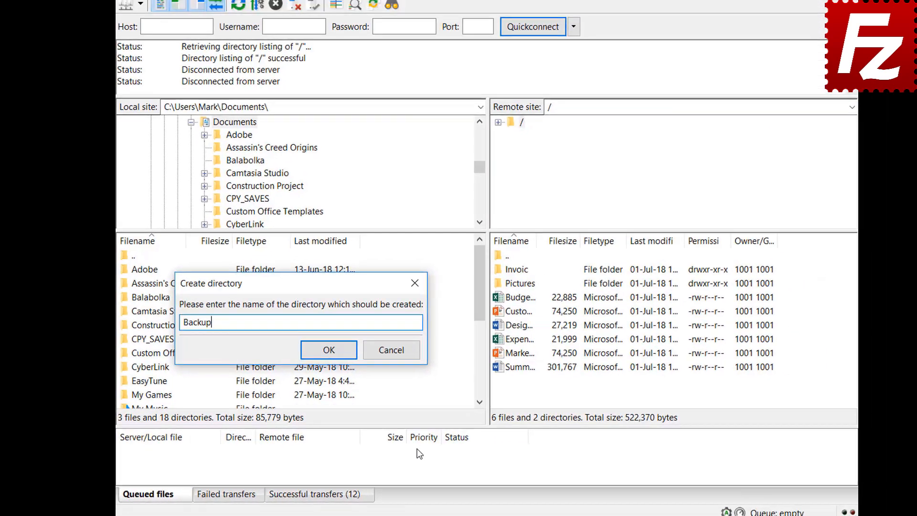
pyautogui.press('Return')
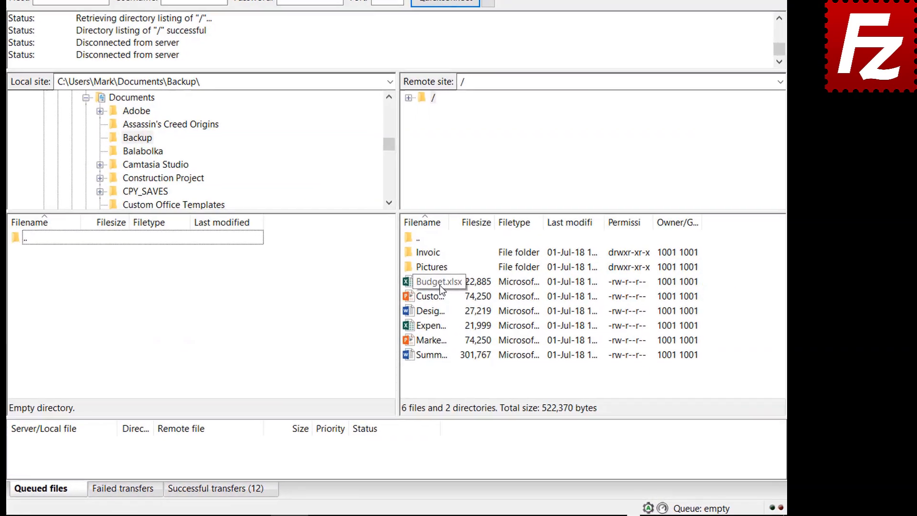
# - Download Budget.xlsx, Customer Presentation, Design Specs, Expense Report and Marketing into Backup
pyautogui.doubleClick(487, 309)
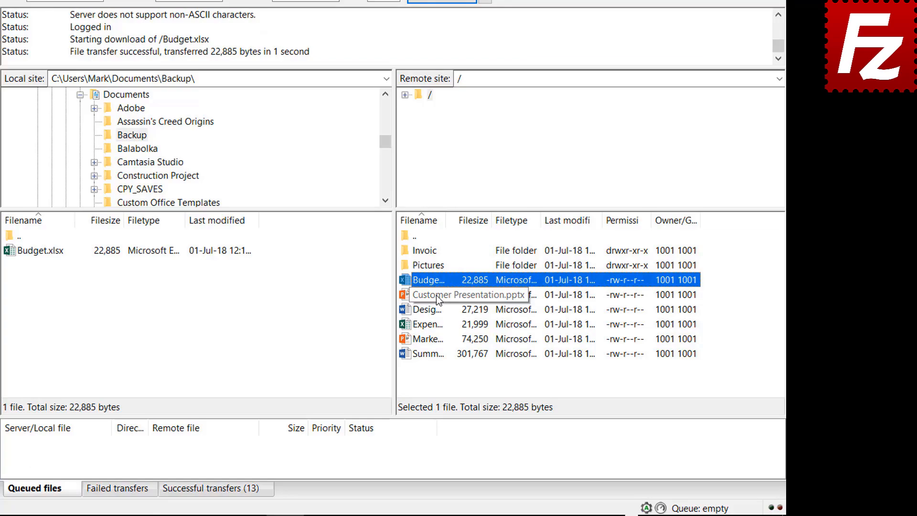
pyautogui.click(436, 294)
pyautogui.keyDown('shift'); pyautogui.click(436, 309); pyautogui.keyUp('shift')
pyautogui.keyDown('shift'); pyautogui.click(436, 323); pyautogui.keyUp('shift')
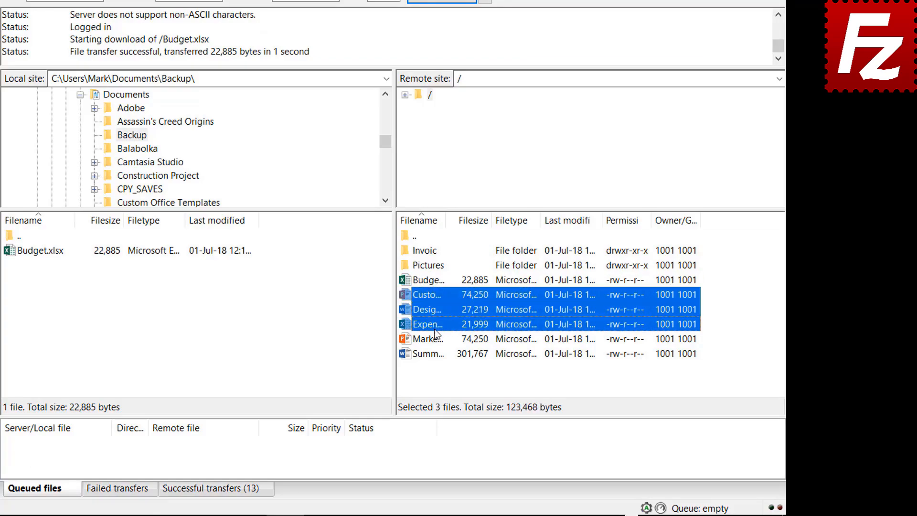
pyautogui.keyDown('shift'); pyautogui.click(435, 337); pyautogui.keyUp('shift')
pyautogui.rightClick(434, 337)
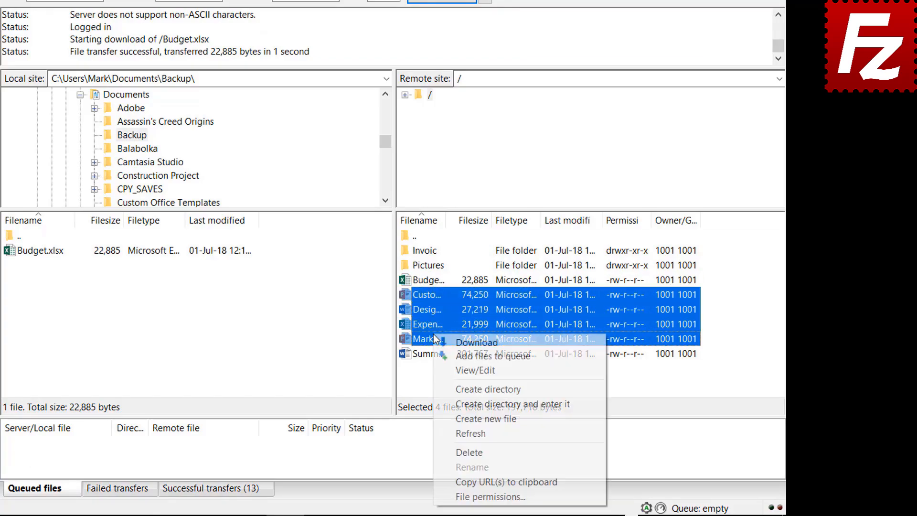
pyautogui.click(461, 341)
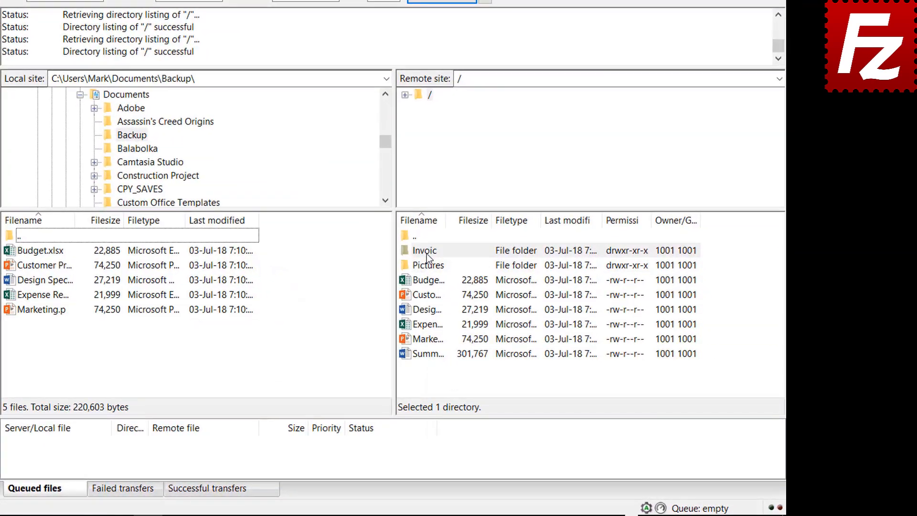
# - Queue remote Invoices, Pictures and Summary Report for download into Backup, then process the queue
pyautogui.rightClick(489, 286)
pyautogui.click(443, 276)
pyautogui.rightClick(430, 266)
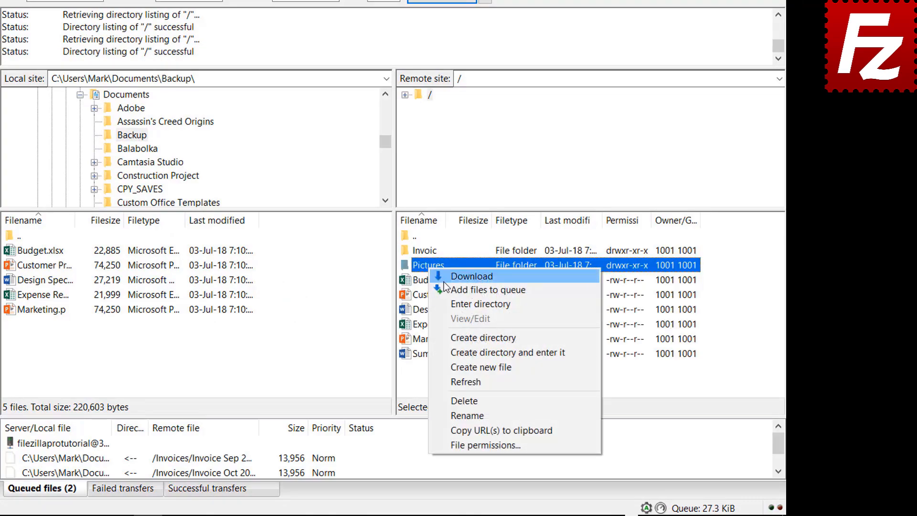
pyautogui.click(448, 289)
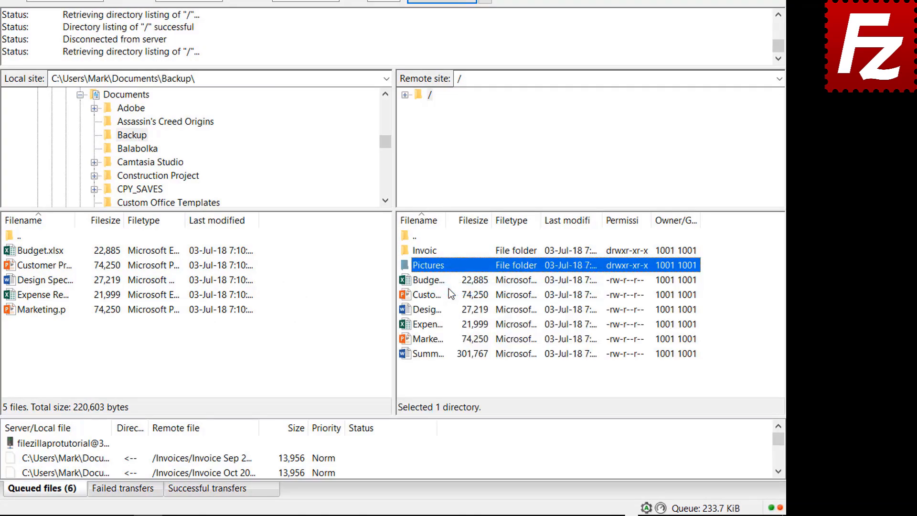
pyautogui.rightClick(435, 354)
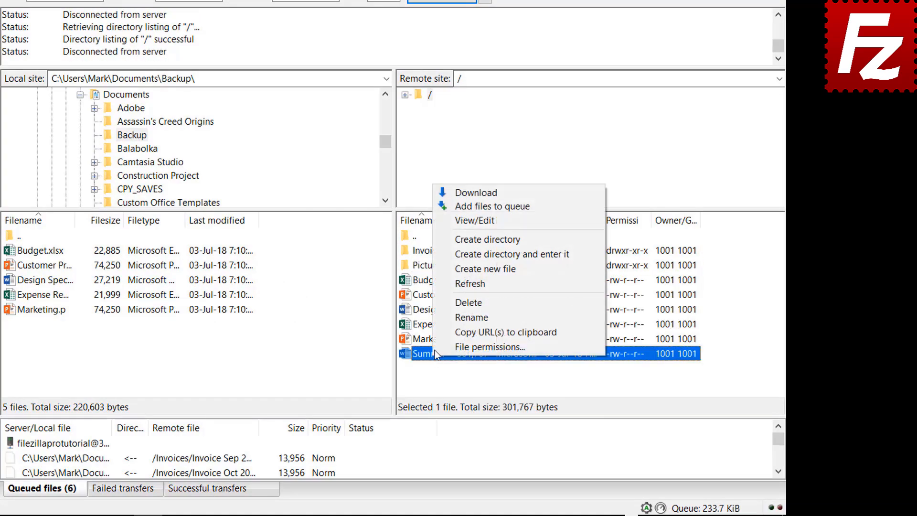
pyautogui.click(473, 206)
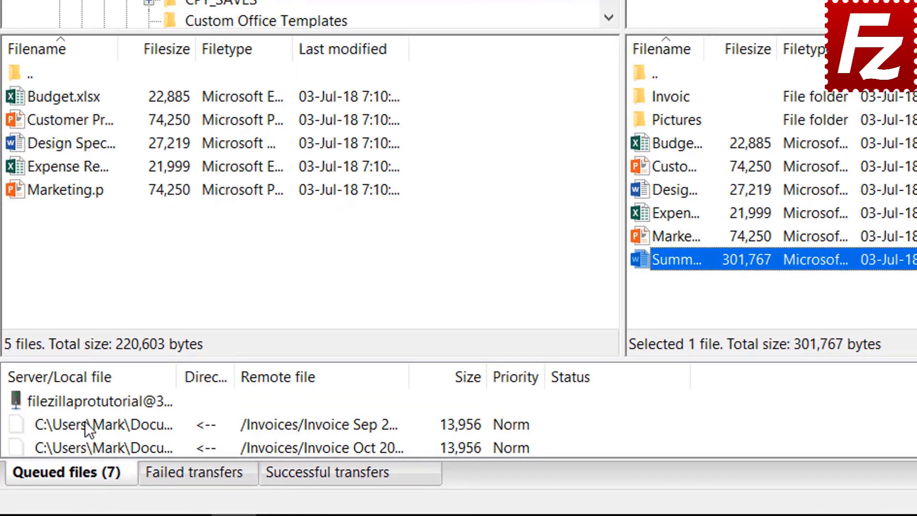
pyautogui.rightClick(85, 399)
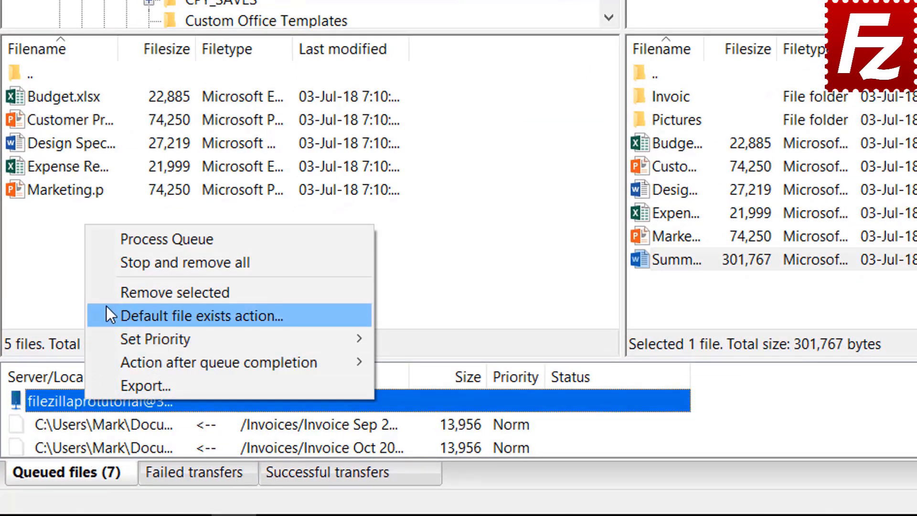
pyautogui.click(131, 239)
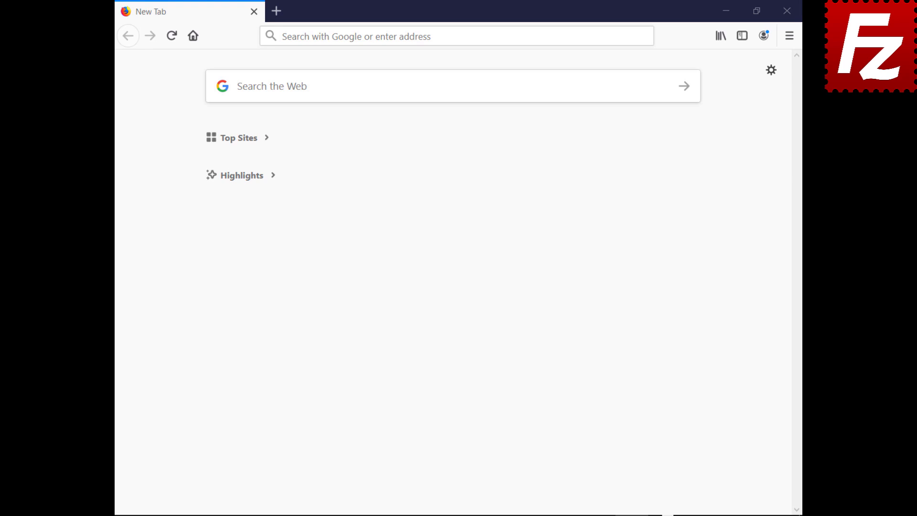
# - Log in to the HostGator cPanel with the account username and password
pyautogui.write('https://br622.hostgator.com.br:2083/')
pyautogui.press('Return')
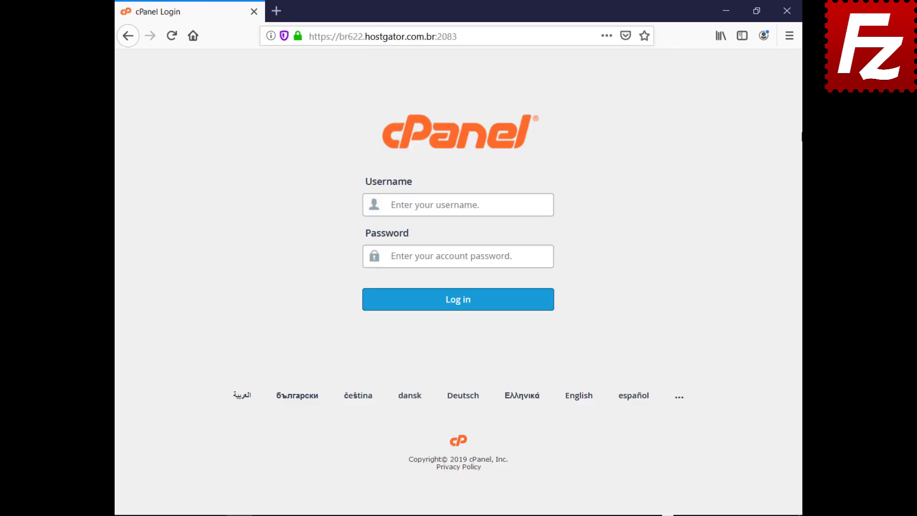
pyautogui.write('ondazult')
pyautogui.press('Tab')
pyautogui.hotkey('ctrl', 'v')
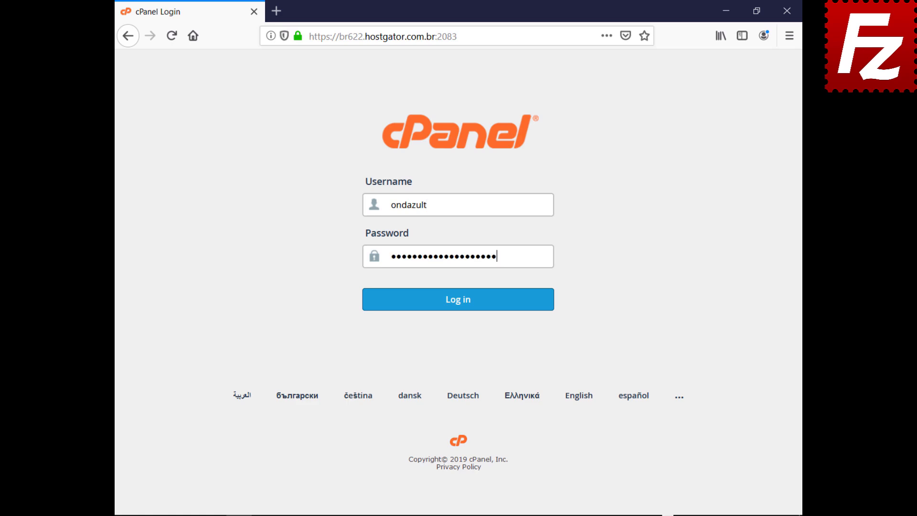
pyautogui.click(457, 314)
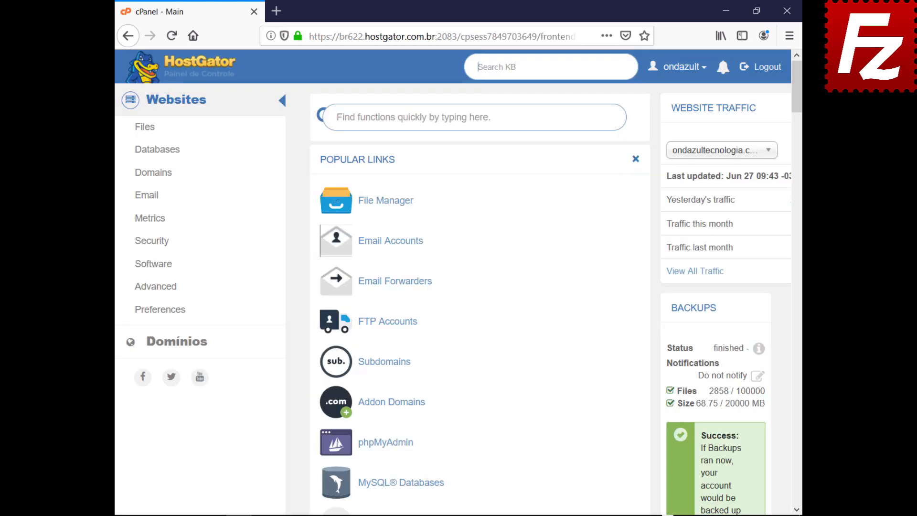
# - Create FTP account wordpressftp with its password and directory public_html/wordpress
pyautogui.click(388, 324)
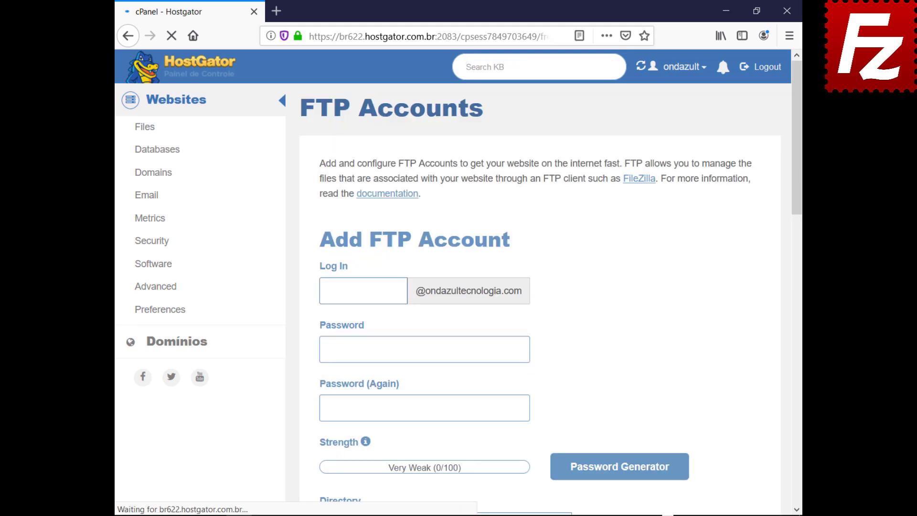
pyautogui.write('wordpressftp')
pyautogui.press('Tab')
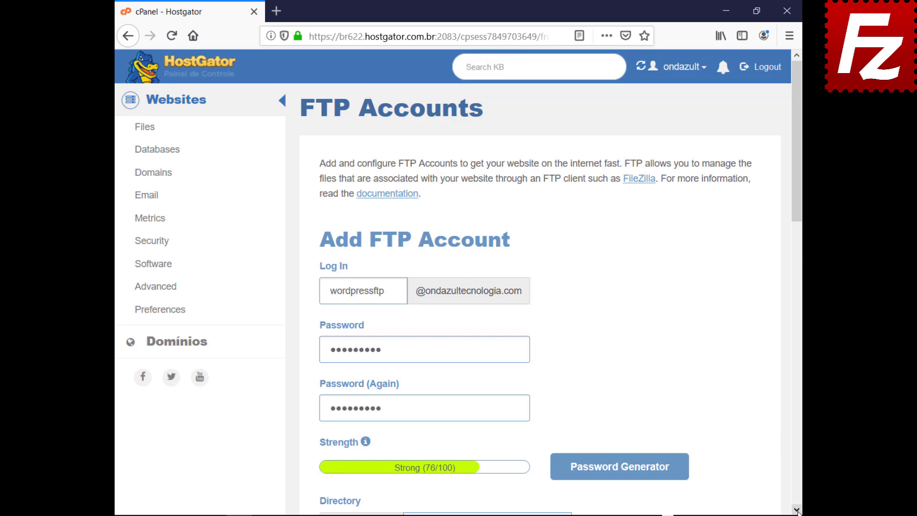
pyautogui.scroll(-7, 796, 510)
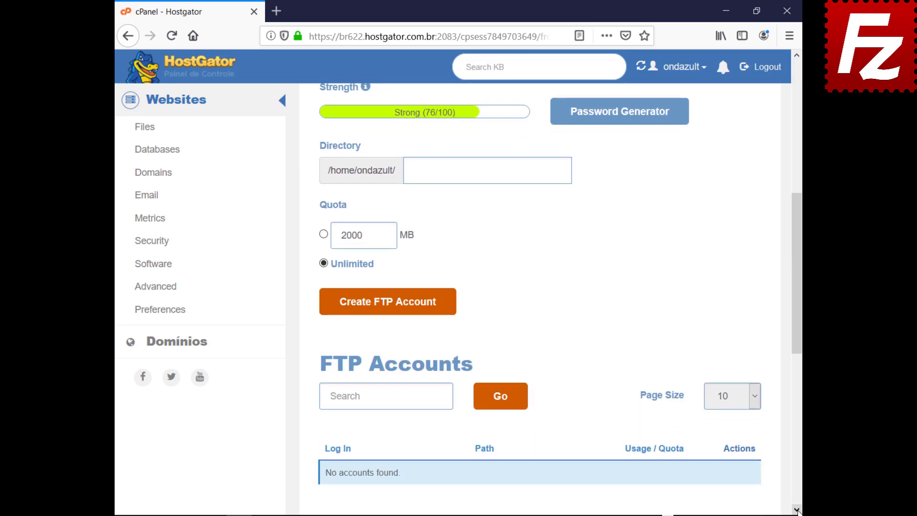
pyautogui.write('public_html/wordpress')
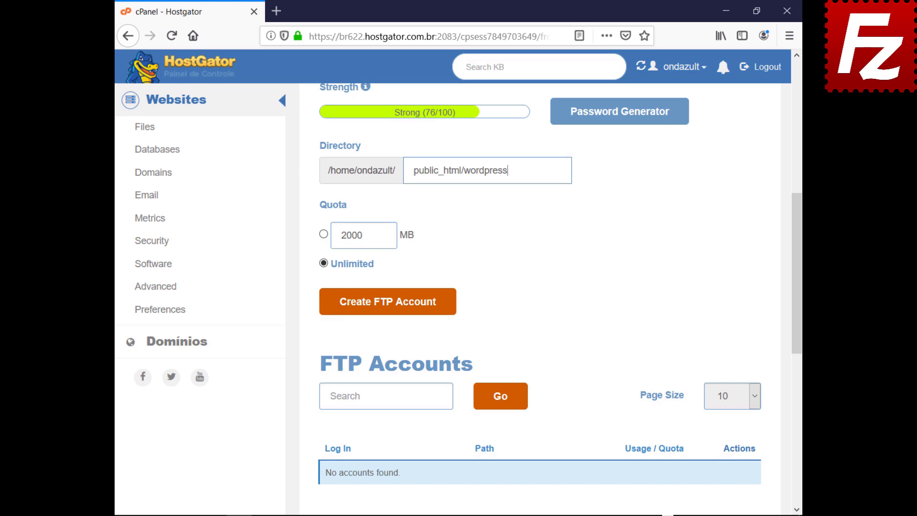
pyautogui.click(384, 309)
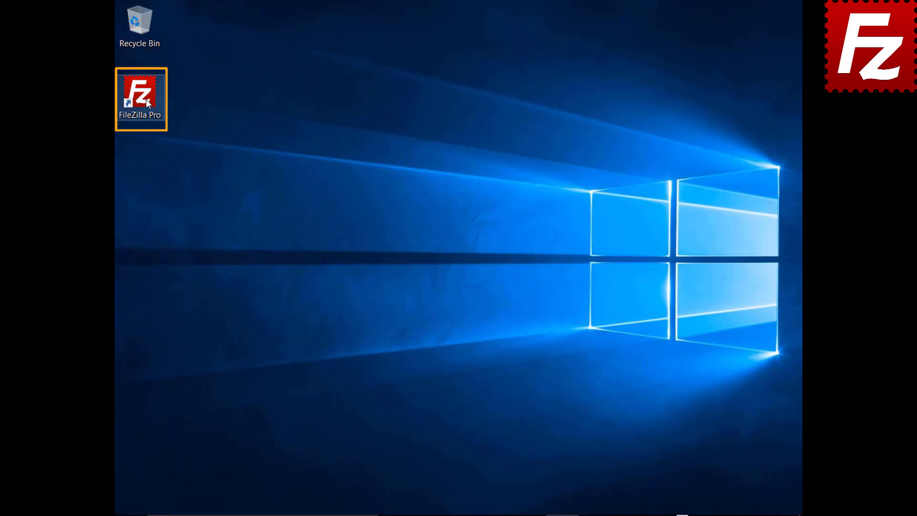
# - In FileZilla Pro's Site Manager, add site Wordpress with host and normal logon credentials
pyautogui.doubleClick(145, 100)
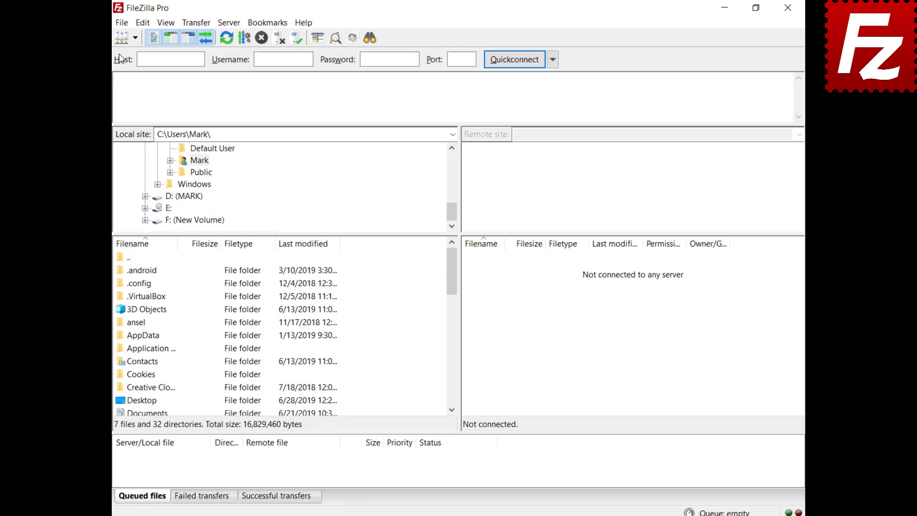
pyautogui.click(121, 24)
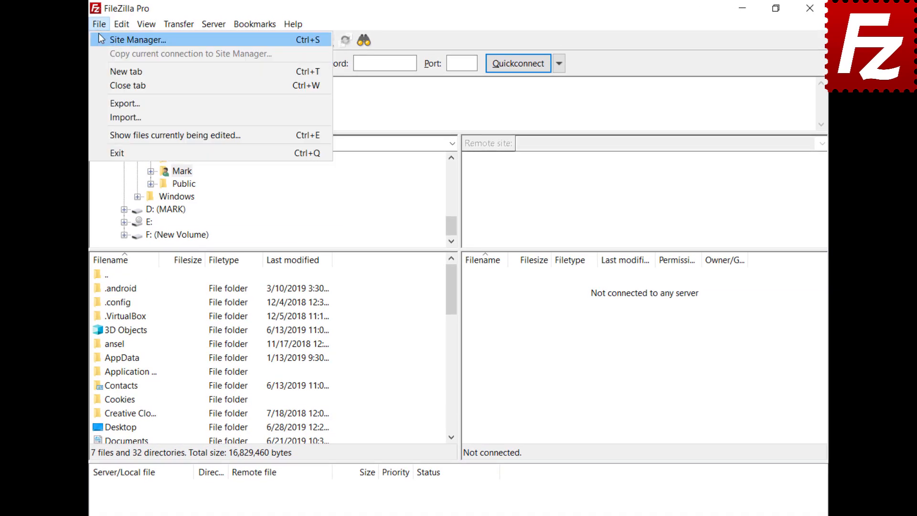
pyautogui.click(101, 38)
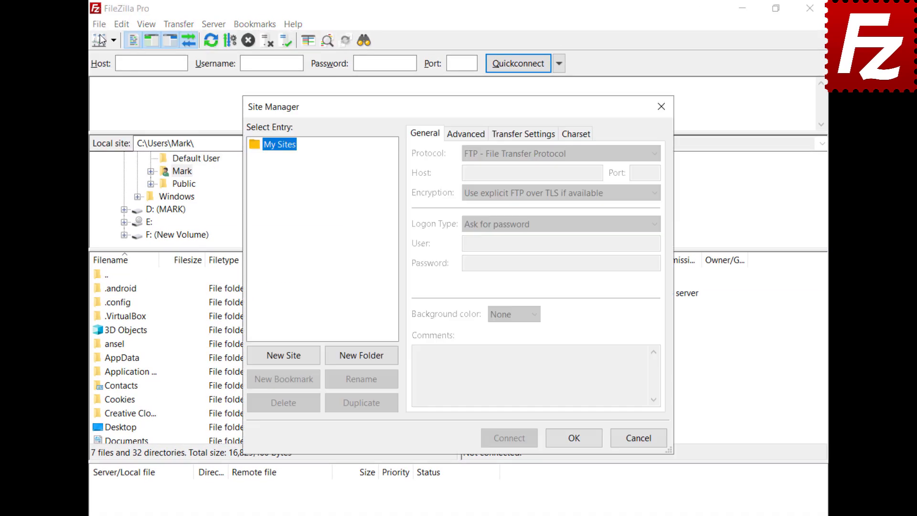
pyautogui.click(286, 360)
pyautogui.write('Wordpress')
pyautogui.click(532, 172)
pyautogui.write('ftp.ondazultecnologia.com')
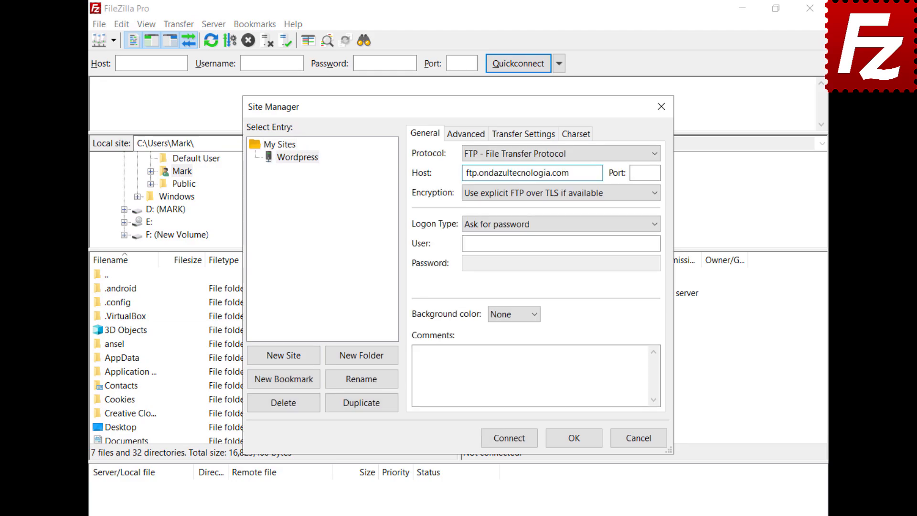
pyautogui.click(561, 243)
pyautogui.hotkey('ctrl', 'v')
pyautogui.click(560, 263)
pyautogui.hotkey('ctrl', 'v')
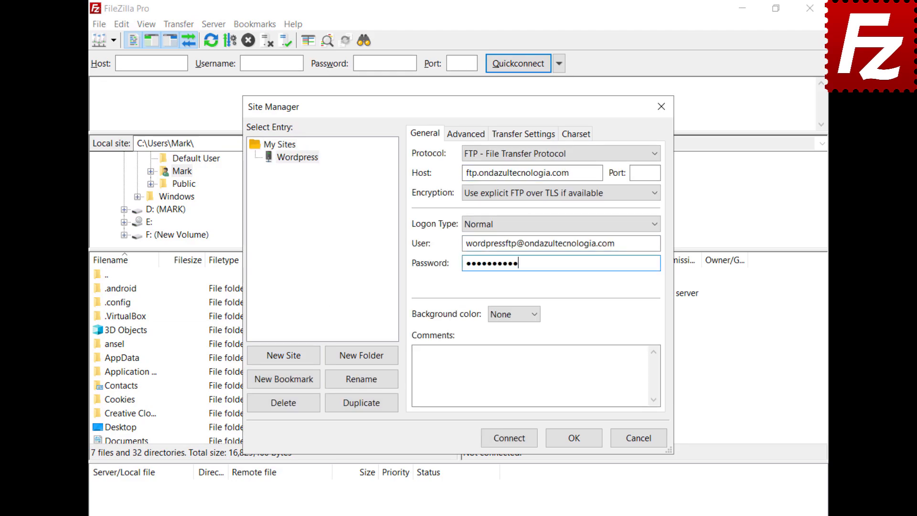
# - Connect to the Wordpress site, always trusting its certificate, and open wp-blog-header's context menu
pyautogui.click(508, 441)
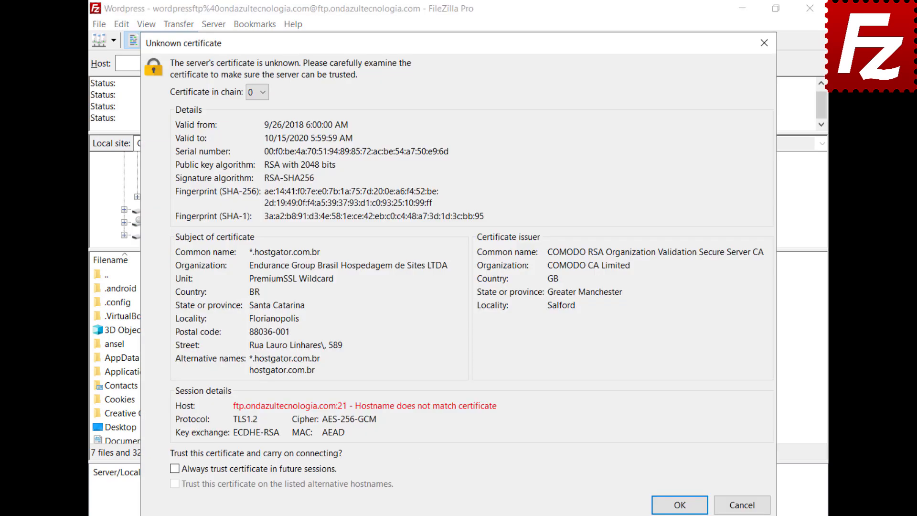
pyautogui.click(174, 469)
pyautogui.click(680, 506)
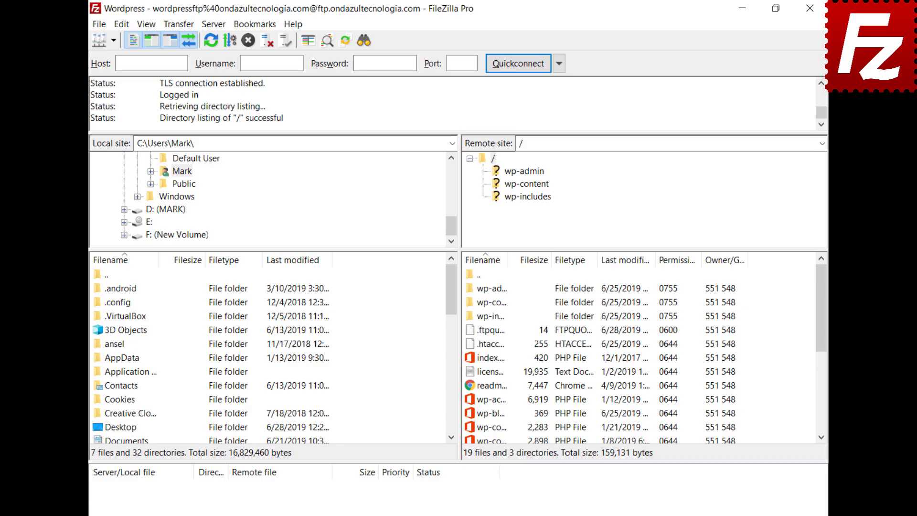
pyautogui.rightClick(472, 414)
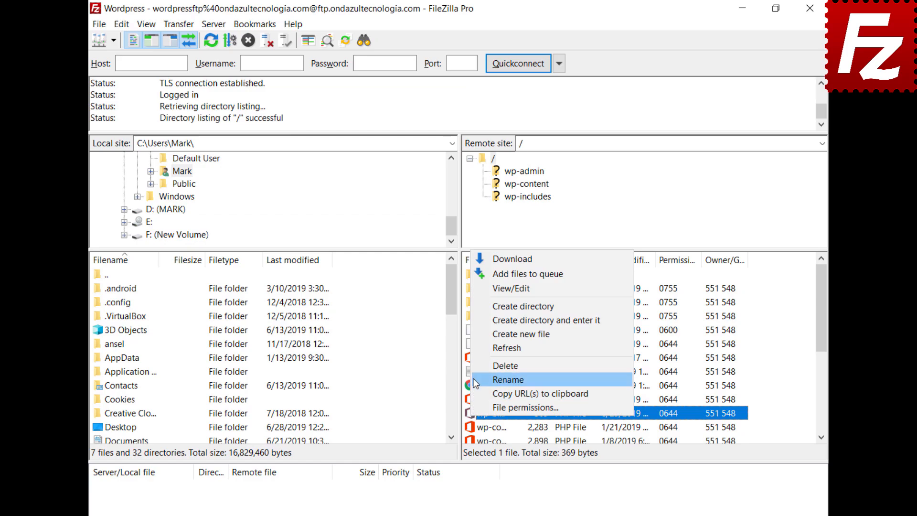
# - Edit wp-blog-header.php in Notepad to start with 'Enter a new line here', saving on exit
pyautogui.click(483, 288)
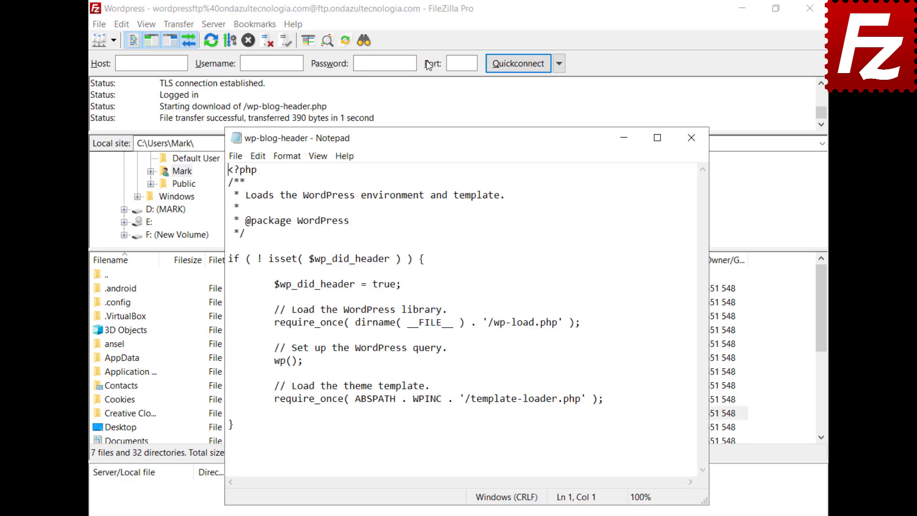
pyautogui.press('Return')
pyautogui.press('Up')
pyautogui.write('Enter a new line here')
pyautogui.click(231, 156)
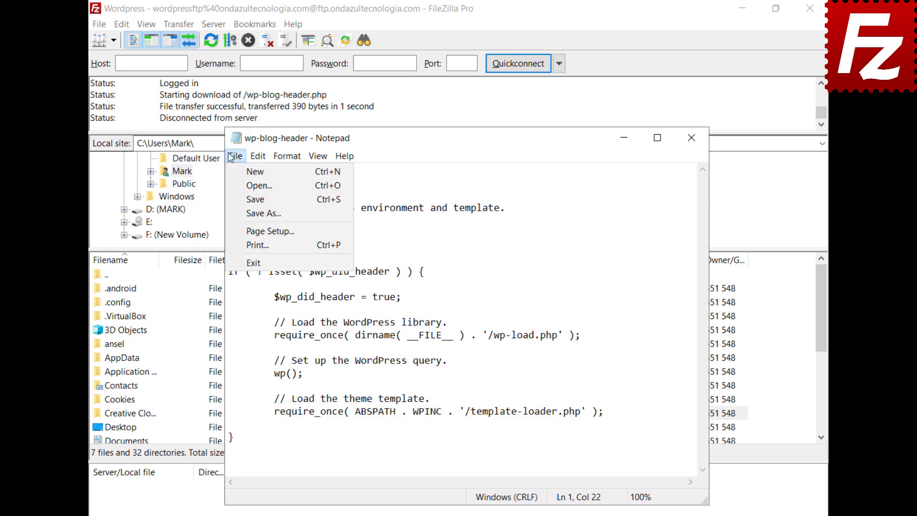
pyautogui.click(253, 263)
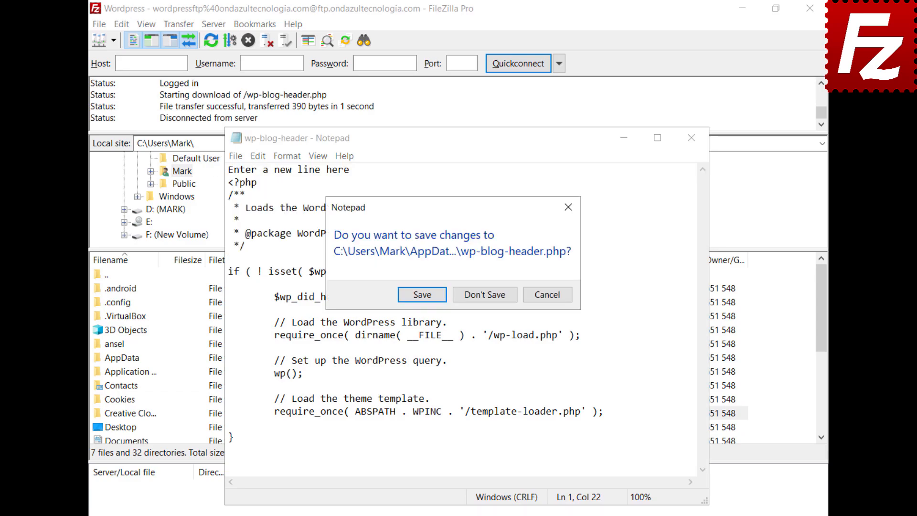
pyautogui.click(420, 295)
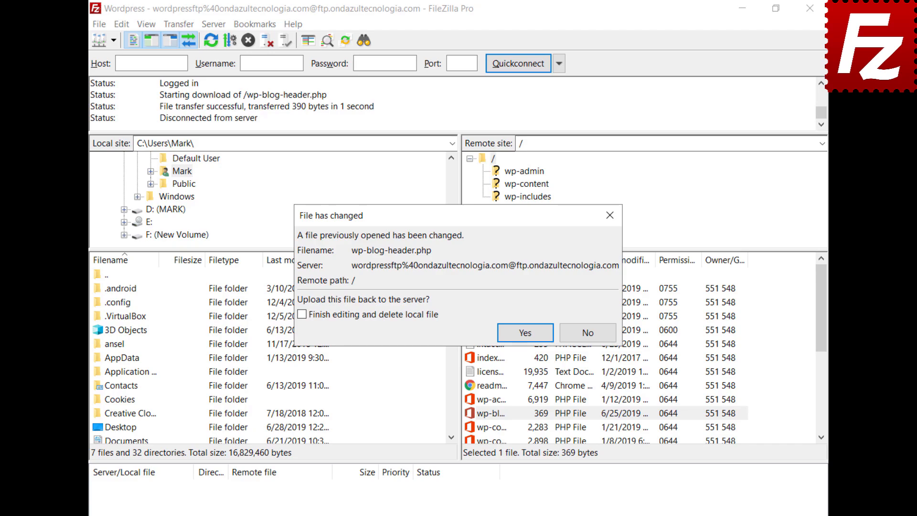
# - Confirm uploading the edited wp-blog-header.php back to the server
pyautogui.click(525, 331)
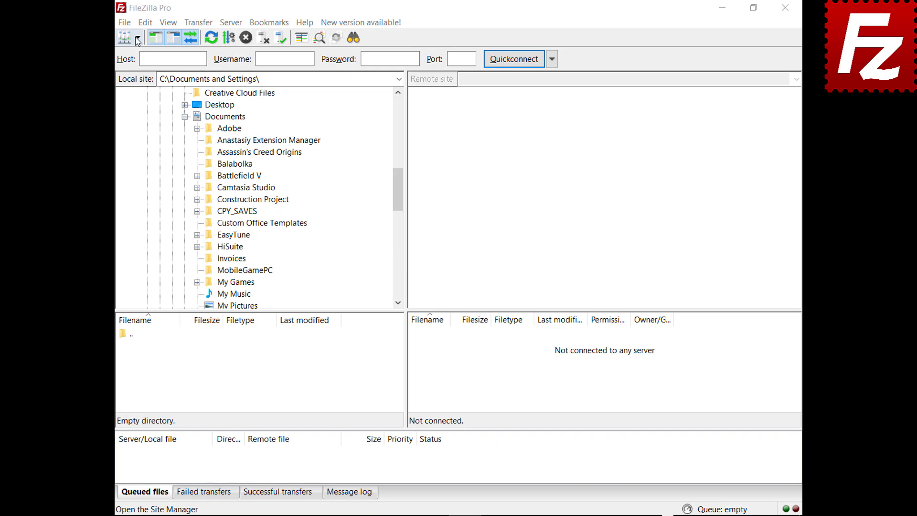
# - Connect to the FTP site, drag Financial.xlsx into local Documents and Evaluation.pdf to the remote root
pyautogui.click(137, 37)
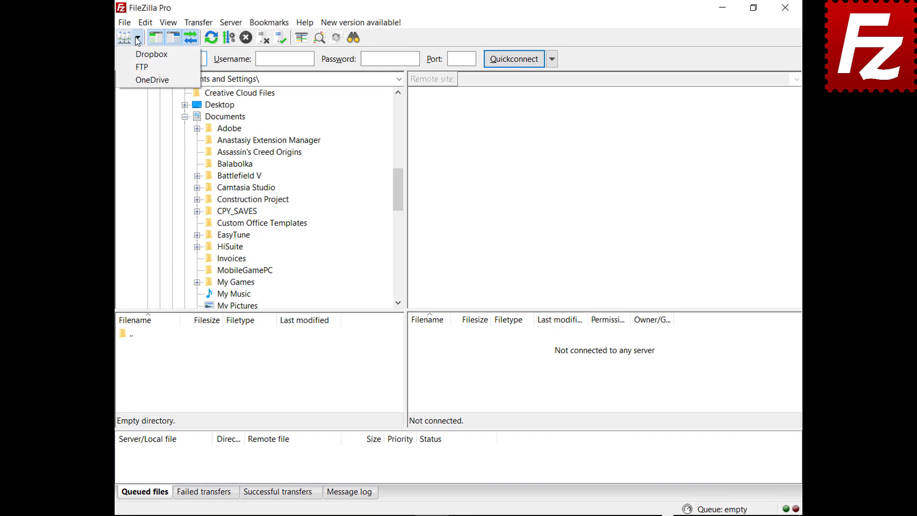
pyautogui.click(140, 68)
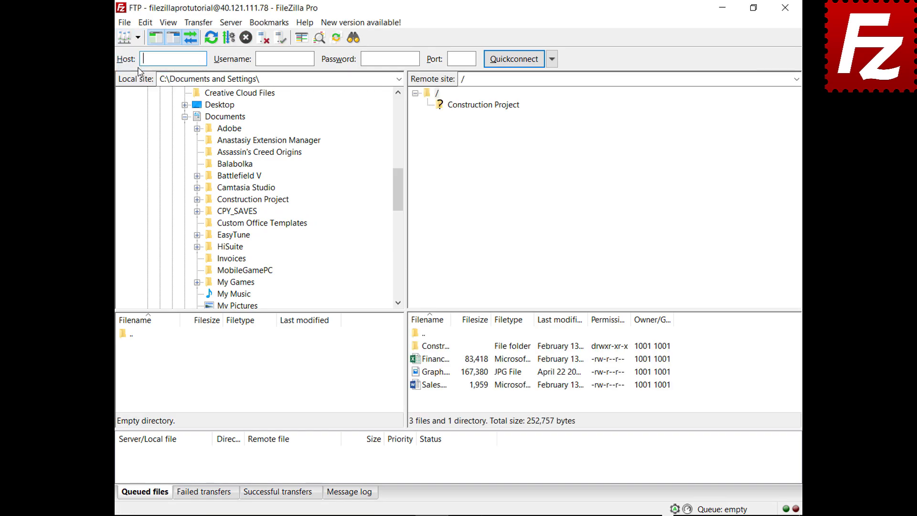
pyautogui.click(419, 363)
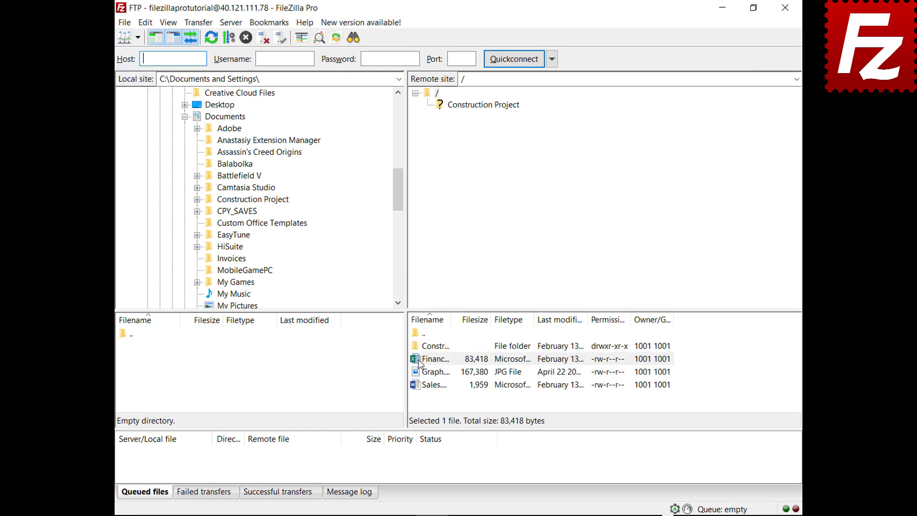
pyautogui.moveTo(419, 362); pyautogui.dragTo(256, 119)
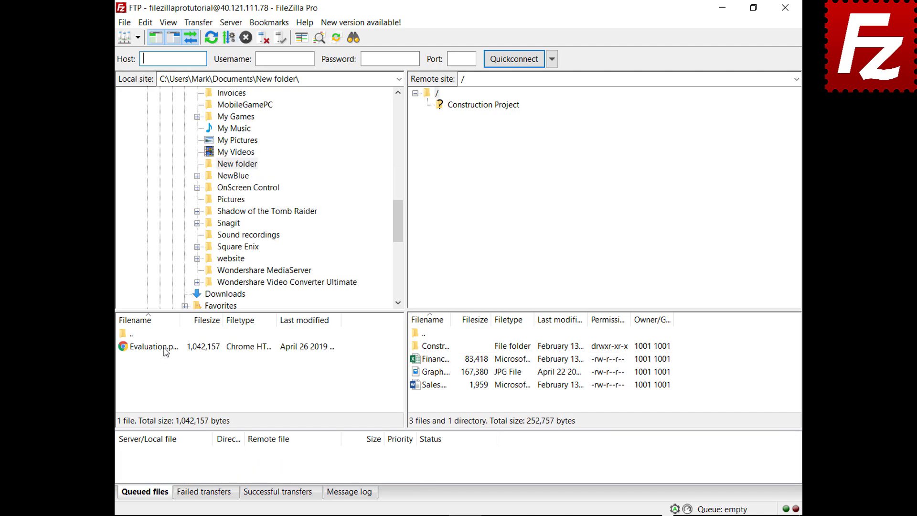
pyautogui.click(166, 351)
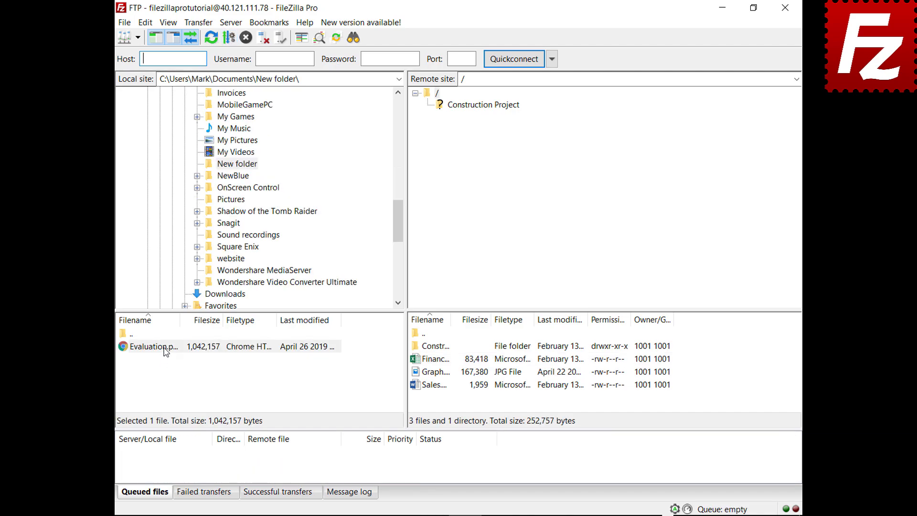
pyautogui.moveTo(165, 351); pyautogui.dragTo(444, 400)
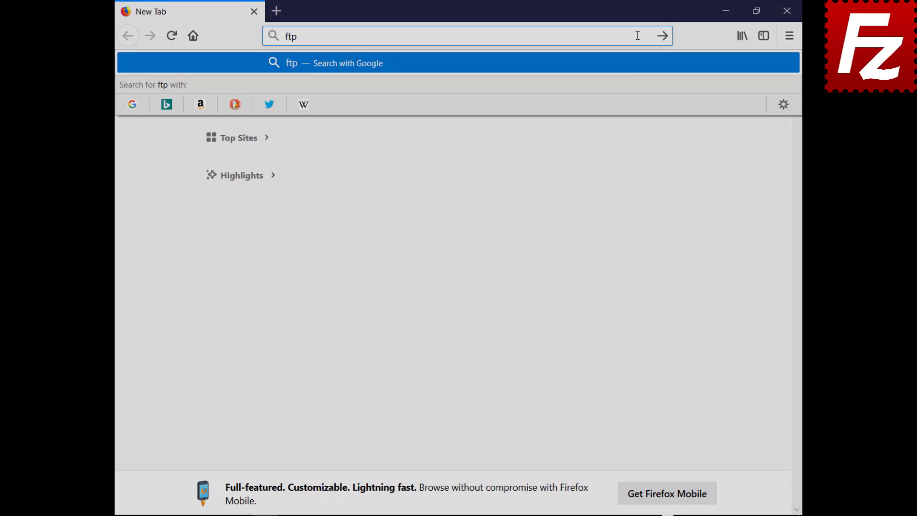
# - Load ftptest.net and enter host 40.121.111.78 with the tutorial account's username and password
pyautogui.write('test.net')
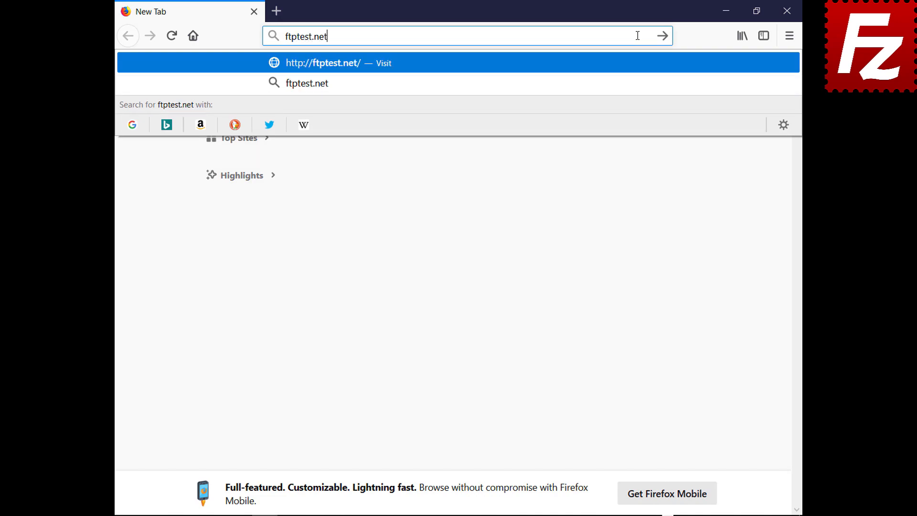
pyautogui.press('Return')
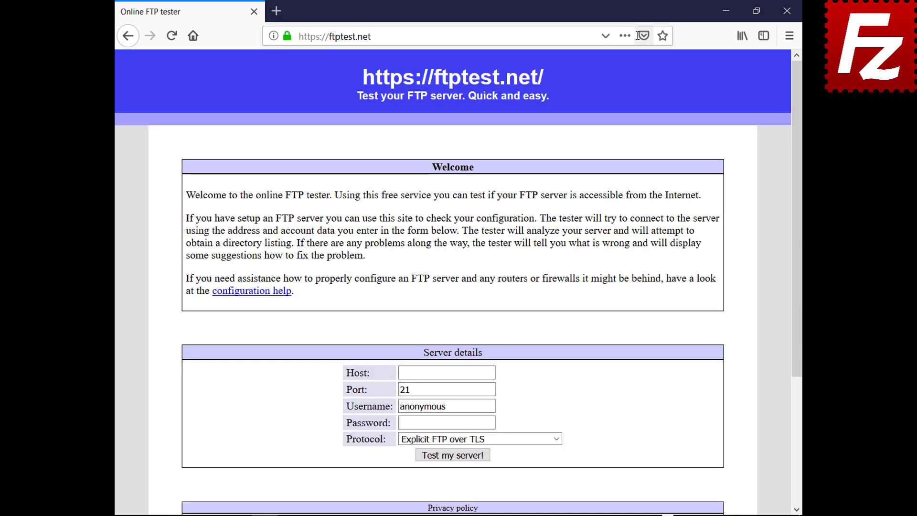
pyautogui.click(487, 372)
pyautogui.write('40.121.111.78')
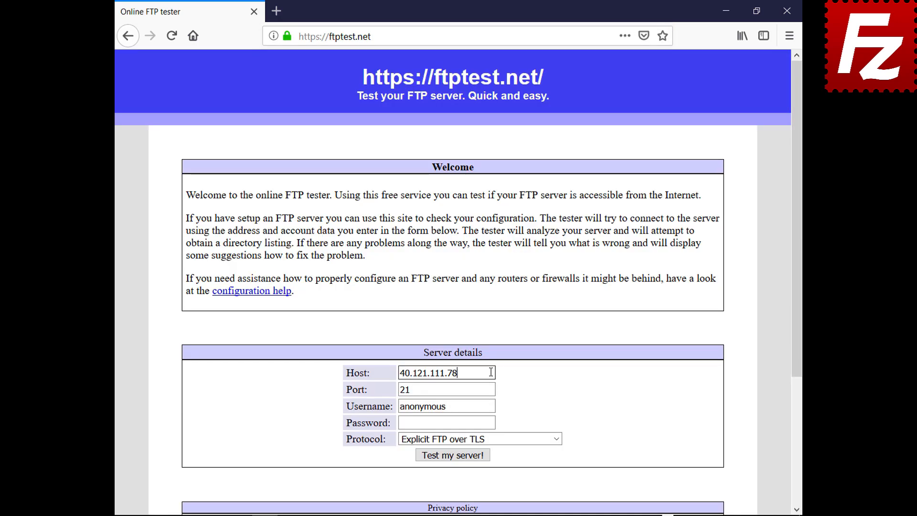
pyautogui.doubleClick(492, 406)
pyautogui.write('filezillaprotutorial')
pyautogui.click(492, 422)
pyautogui.write('filezilla')
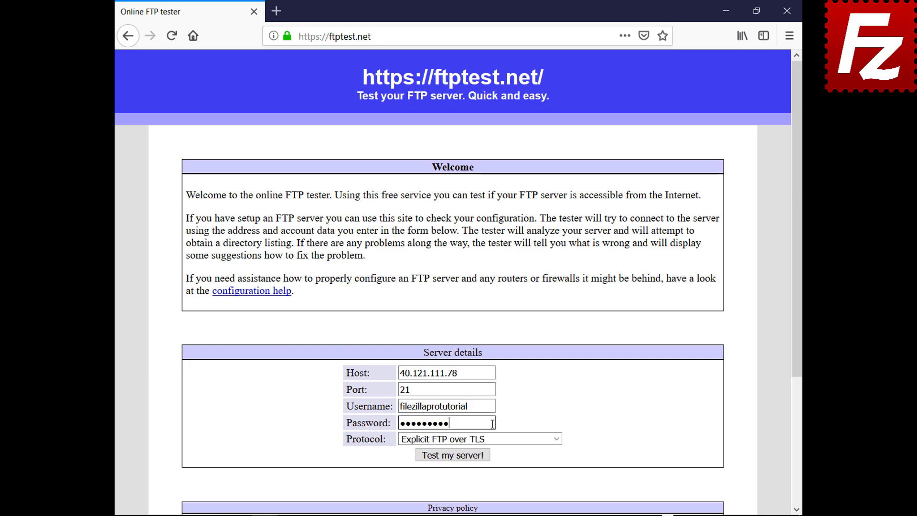
# - Allow fallback to plain FTP (insecure) and run the server test
pyautogui.click(556, 438)
pyautogui.click(553, 481)
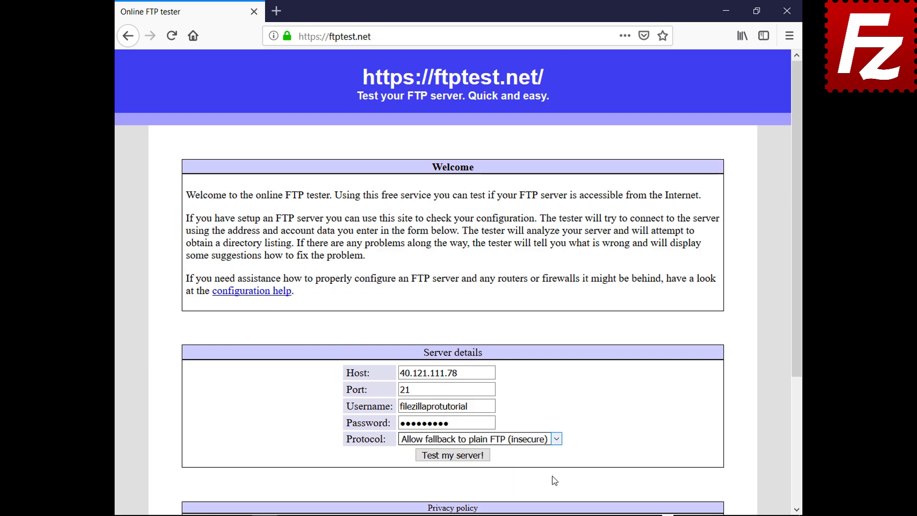
pyautogui.click(453, 454)
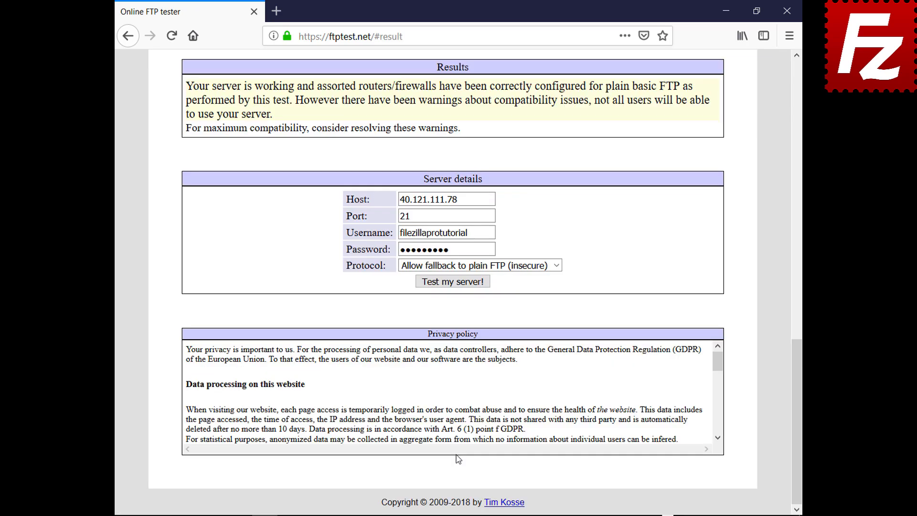
pyautogui.moveTo(795, 394); pyautogui.dragTo(753, 119)
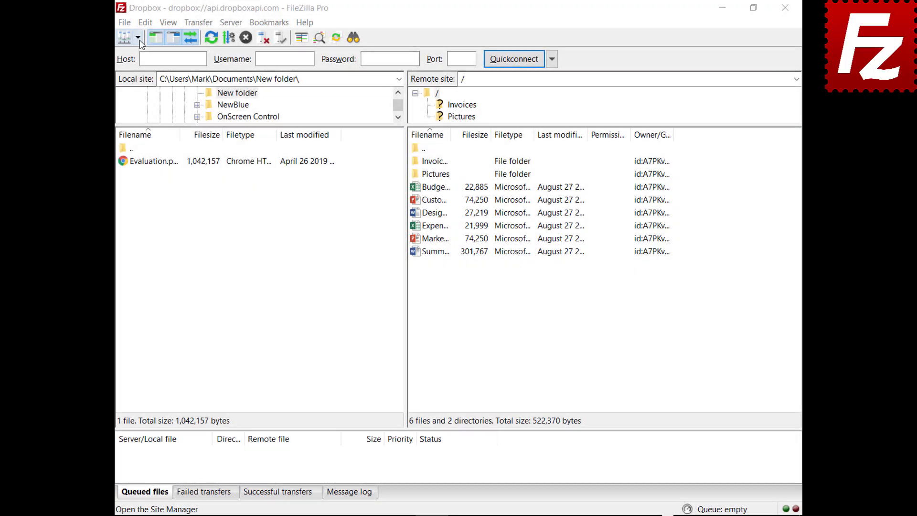
# - Connect to the OneDrive site in a new tab, then return to the Dropbox tab
pyautogui.click(138, 37)
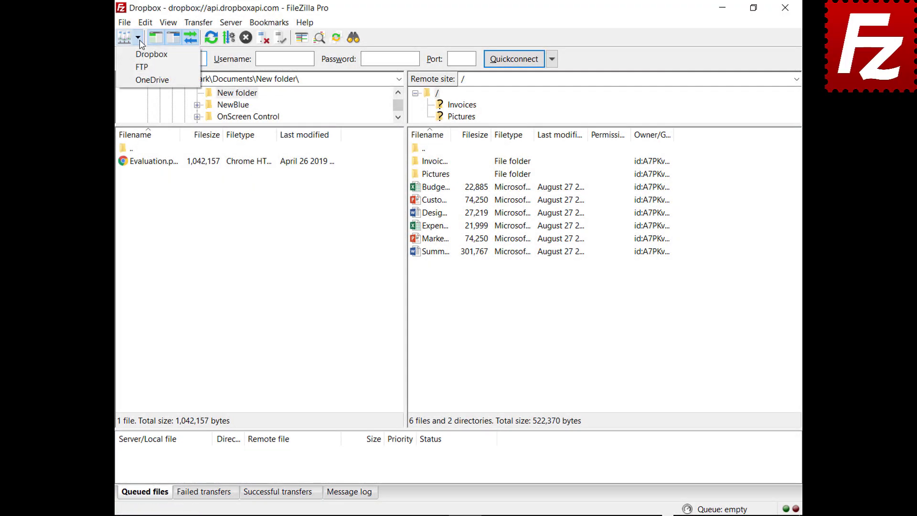
pyautogui.click(141, 80)
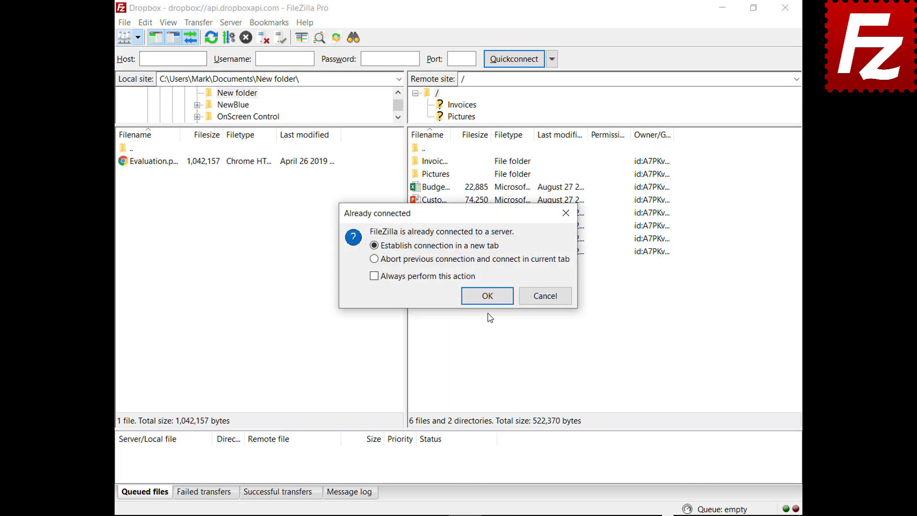
pyautogui.click(488, 300)
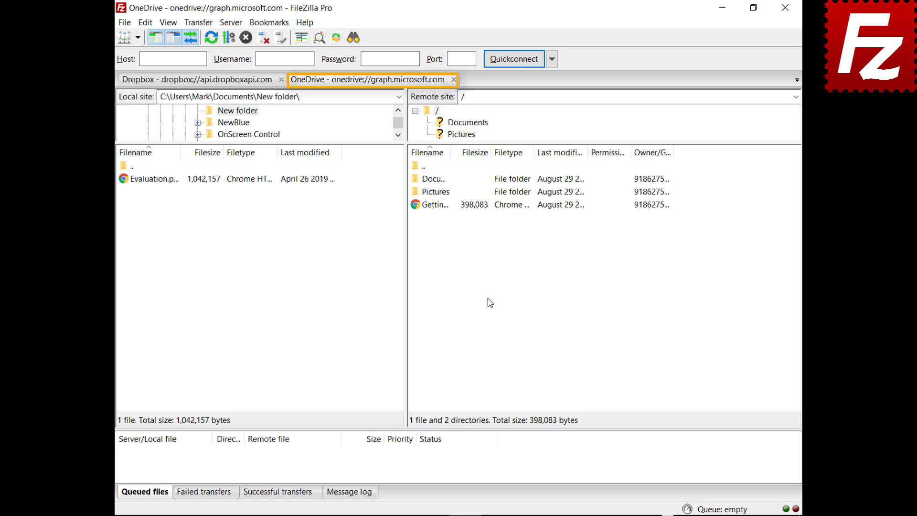
pyautogui.click(195, 81)
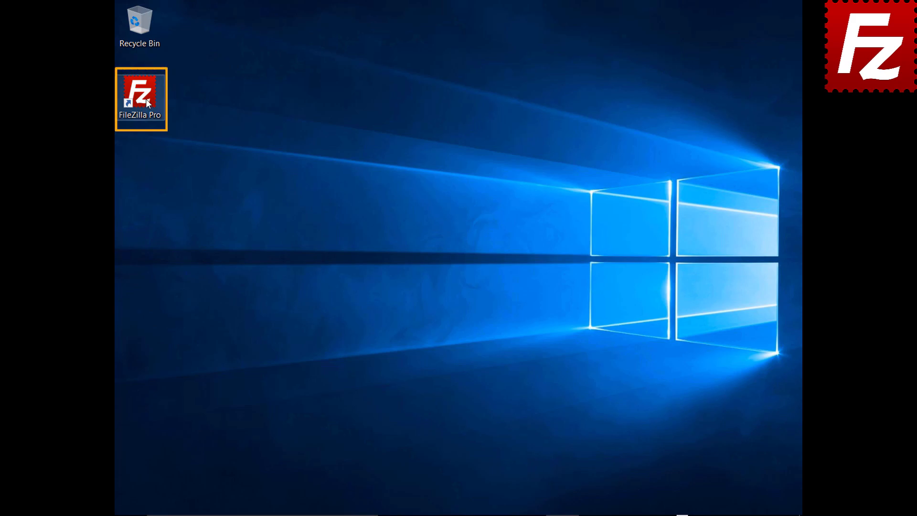
# - Launch FileZilla Pro and Quickconnect to the server with the account username and password
pyautogui.doubleClick(145, 98)
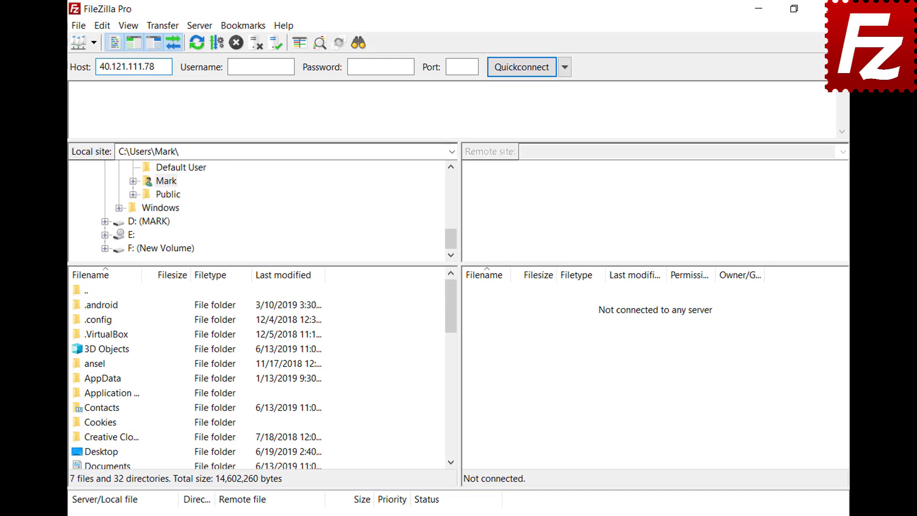
pyautogui.press('Tab')
pyautogui.write('zillaprotutorial')
pyautogui.press('Tab')
pyautogui.write('•••••••••')
pyautogui.press('Return')
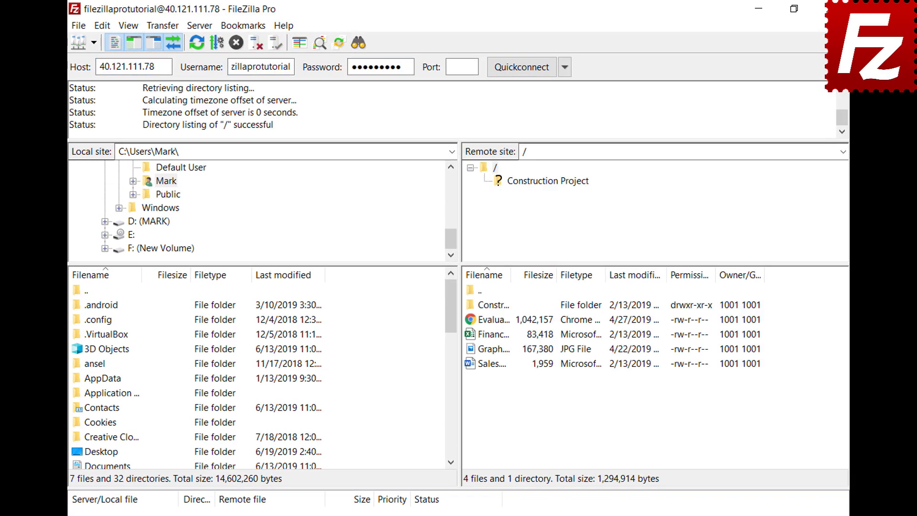
# - Copy the current connection to Site Manager as a site named 'New connection'
pyautogui.click(80, 27)
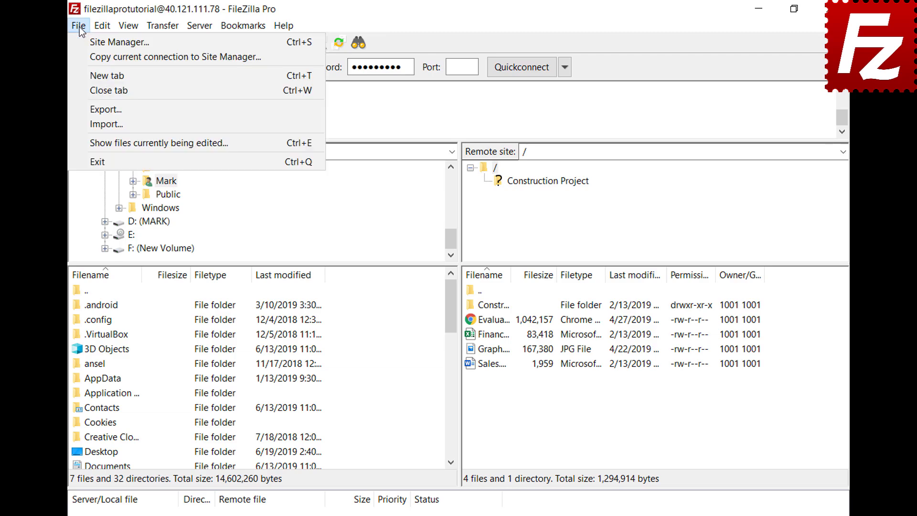
pyautogui.click(82, 55)
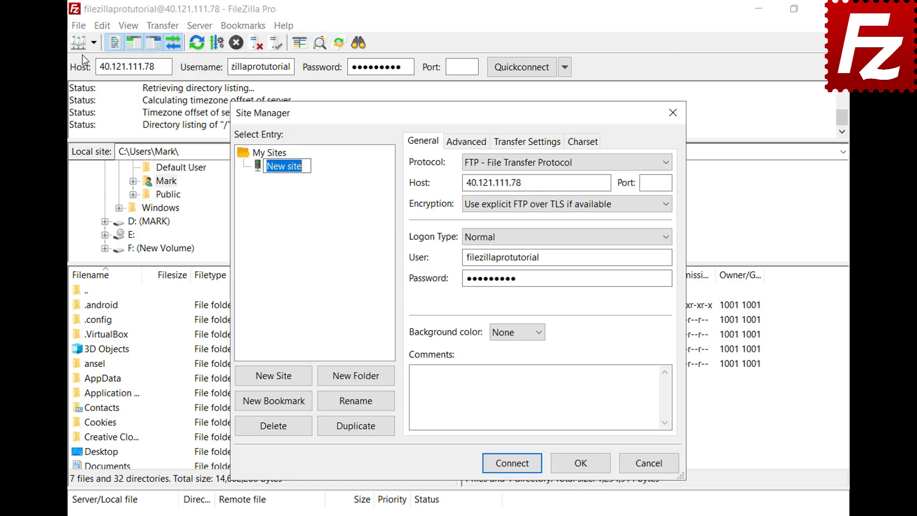
pyautogui.write('New connec')
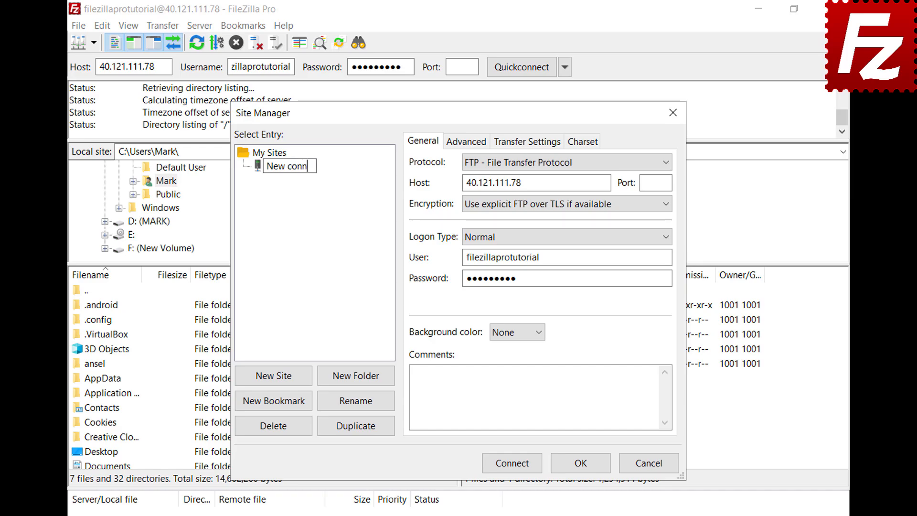
pyautogui.write('tion')
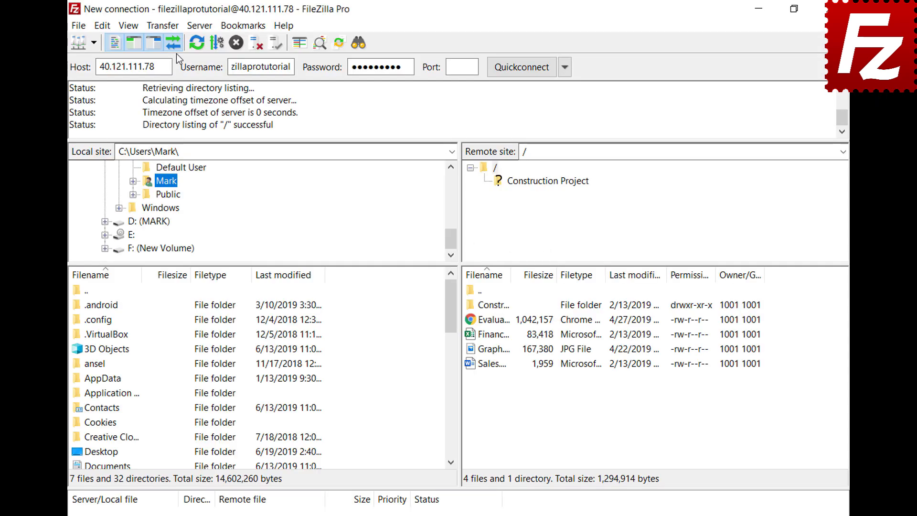
pyautogui.click(170, 27)
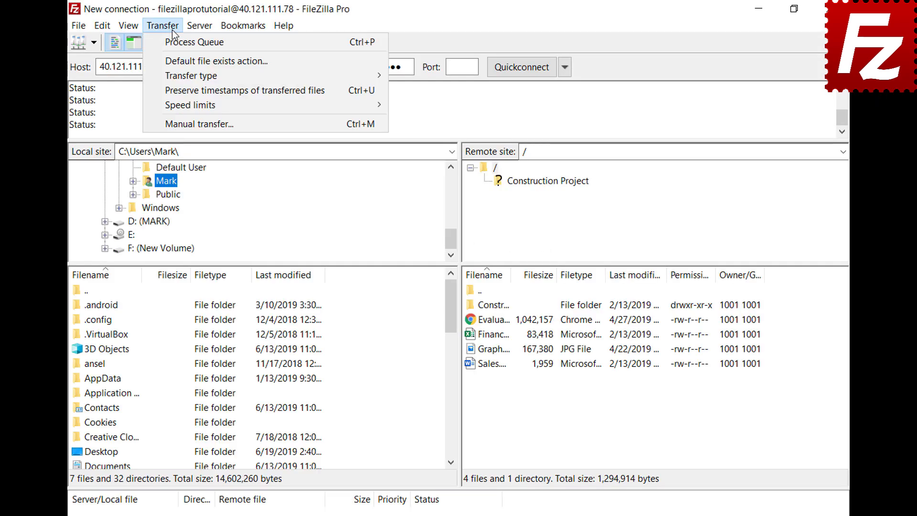
# - Choose Manual transfer from the Transfer menu for the 40.121.111.78 connection
pyautogui.click(184, 123)
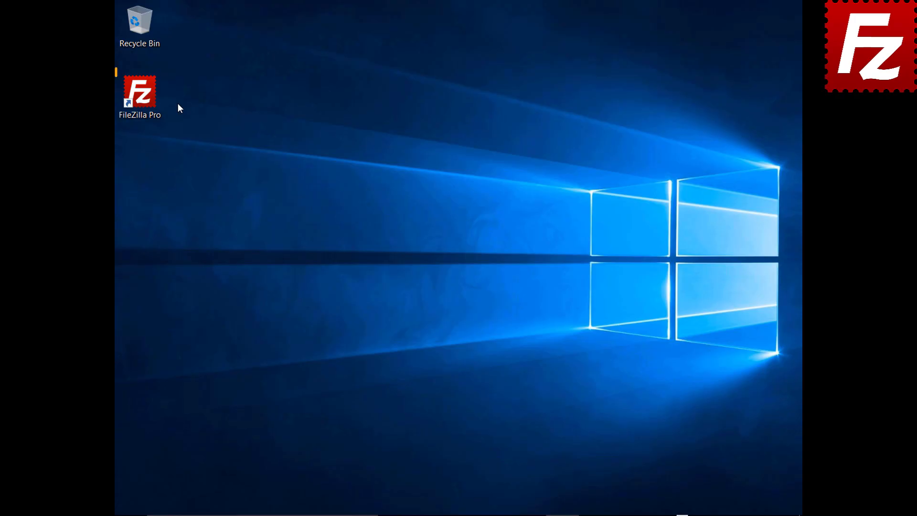
# - Launch FileZilla Pro, reconnect to the last server, disconnect, then reconnect again
pyautogui.doubleClick(145, 98)
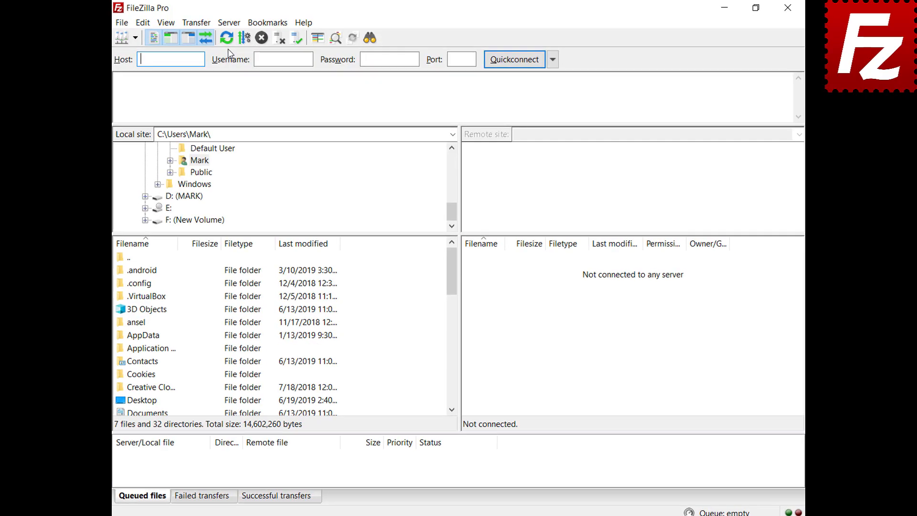
pyautogui.click(214, 27)
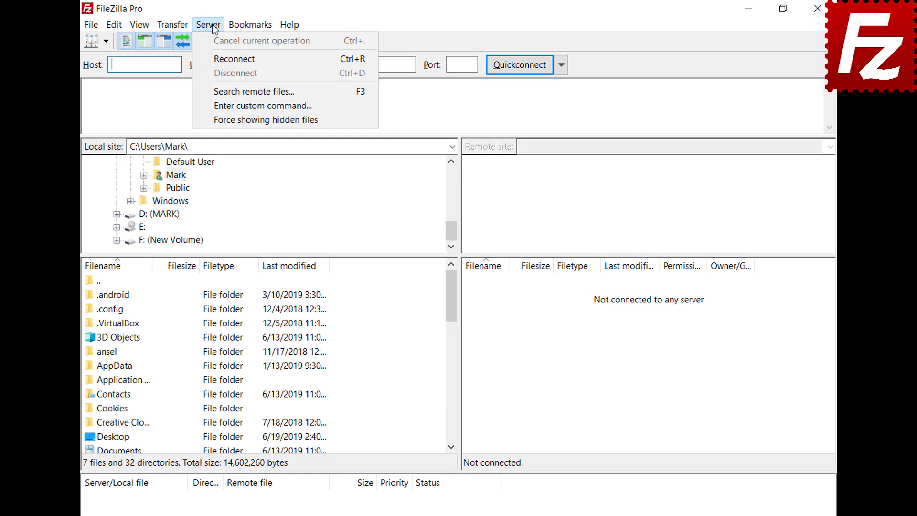
pyautogui.click(222, 58)
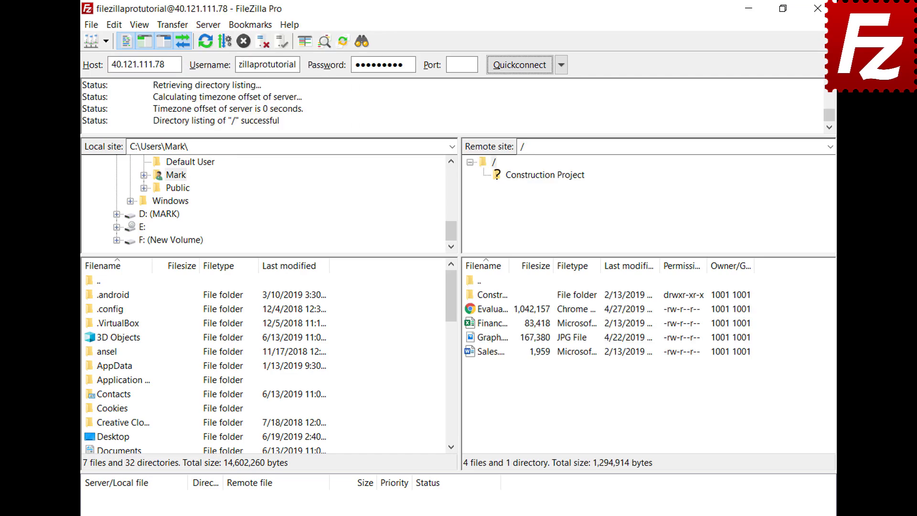
pyautogui.click(208, 24)
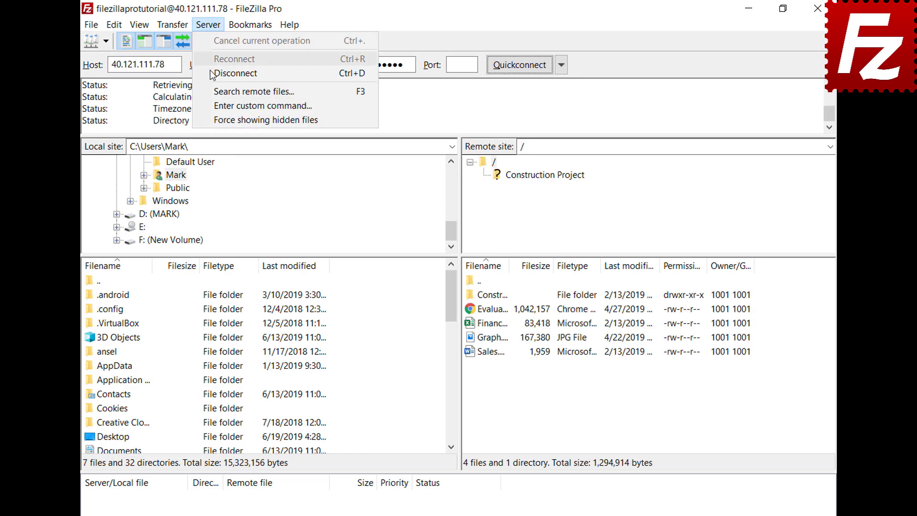
pyautogui.click(212, 73)
pyautogui.click(210, 25)
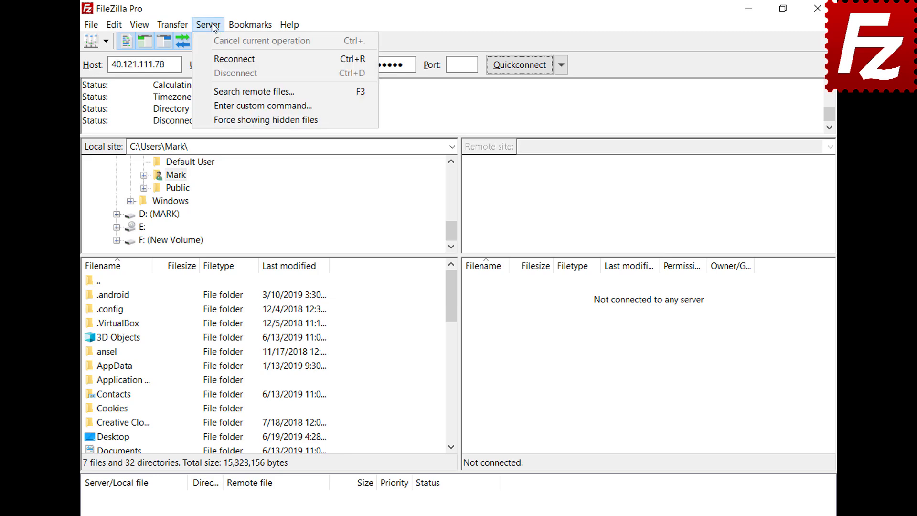
pyautogui.click(217, 58)
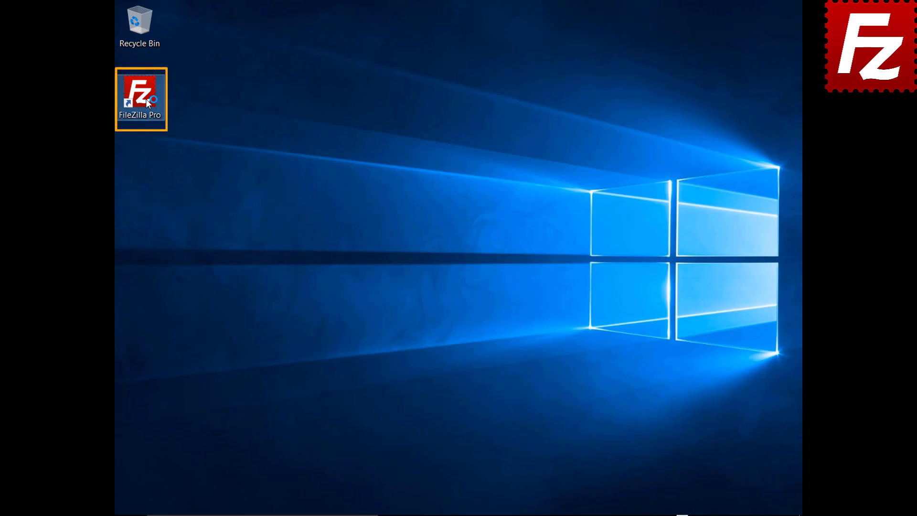
# - In Site Manager, add a site 'My Server' with pasted host, port 21, username and password
pyautogui.doubleClick(145, 99)
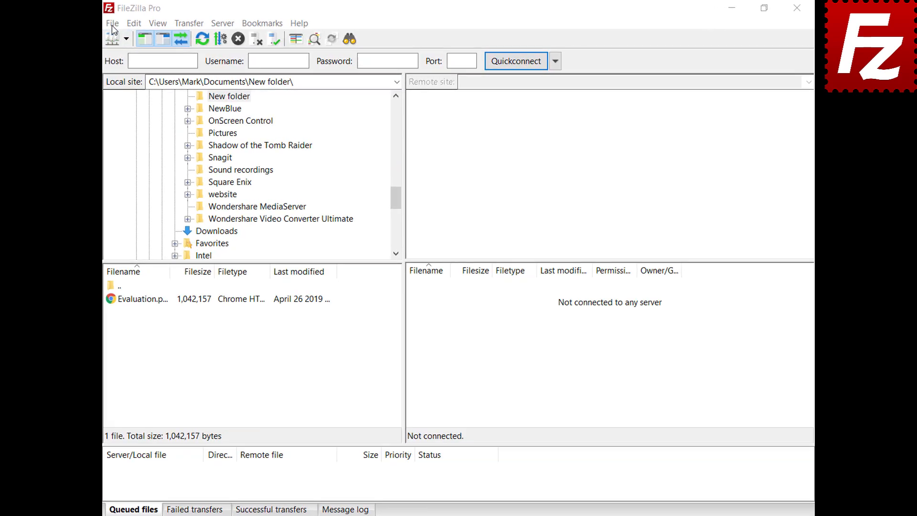
pyautogui.click(124, 23)
pyautogui.click(111, 39)
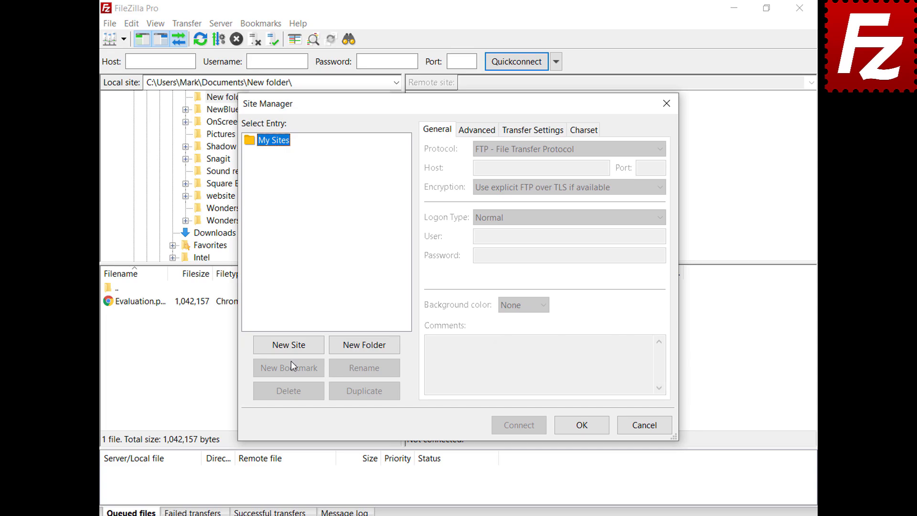
pyautogui.click(291, 346)
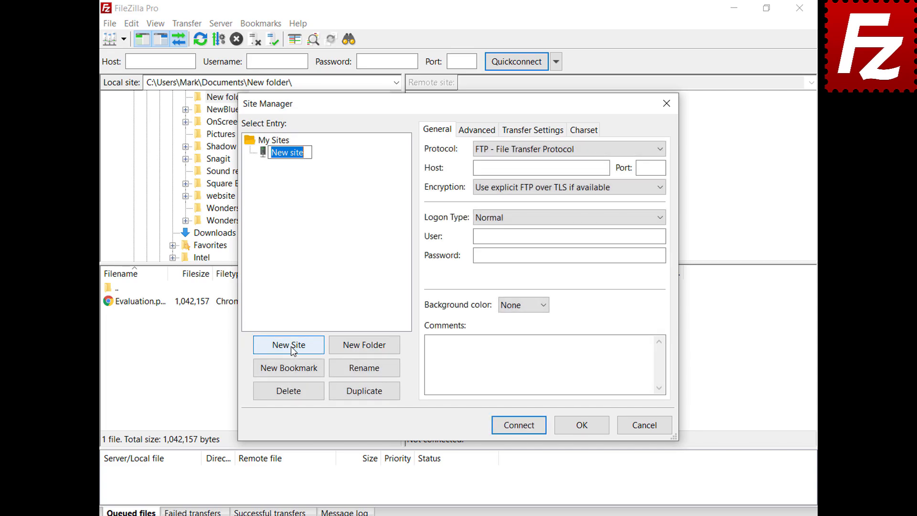
pyautogui.write('My Server')
pyautogui.click(604, 167)
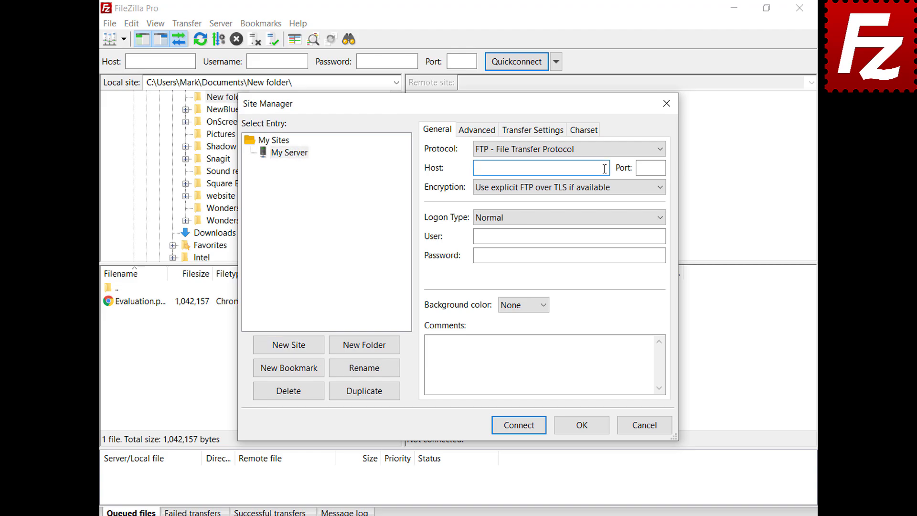
pyautogui.write('40.121.111.78')
pyautogui.click(661, 167)
pyautogui.write('21')
pyautogui.click(661, 236)
pyautogui.write('filezillaprotutorial')
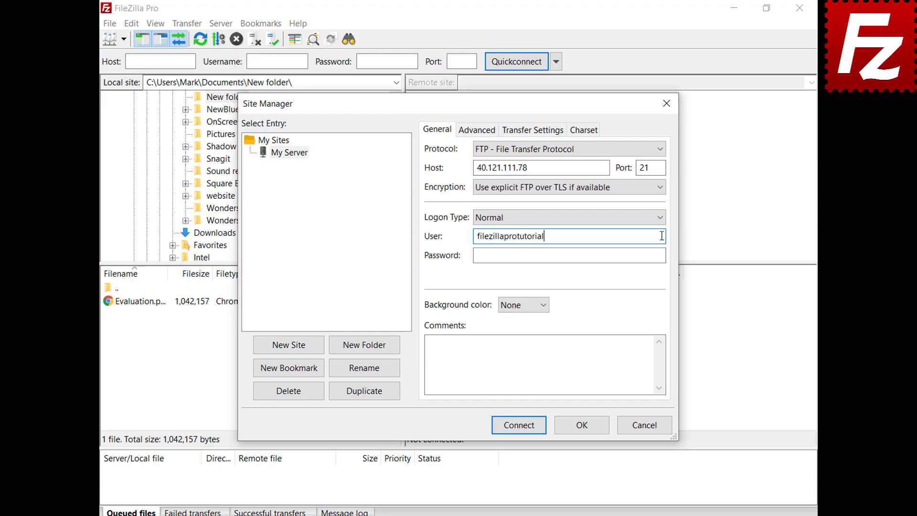
pyautogui.click(662, 255)
pyautogui.hotkey('ctrl', 'v')
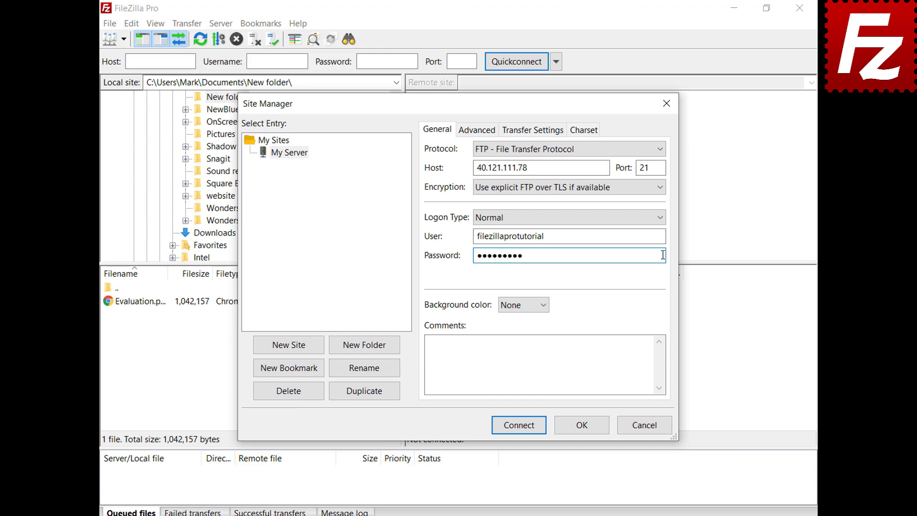
# - Give My Server a green background colour and keep its server type on autodetect
pyautogui.click(544, 306)
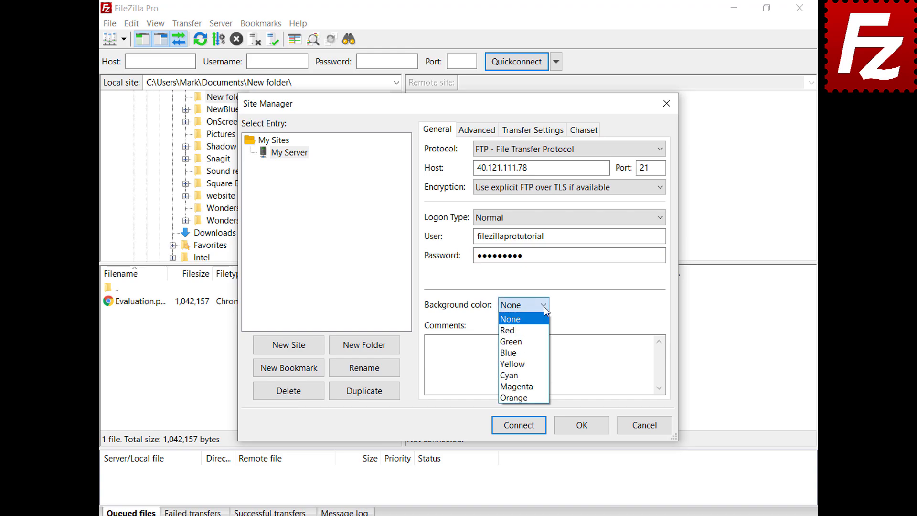
pyautogui.click(541, 342)
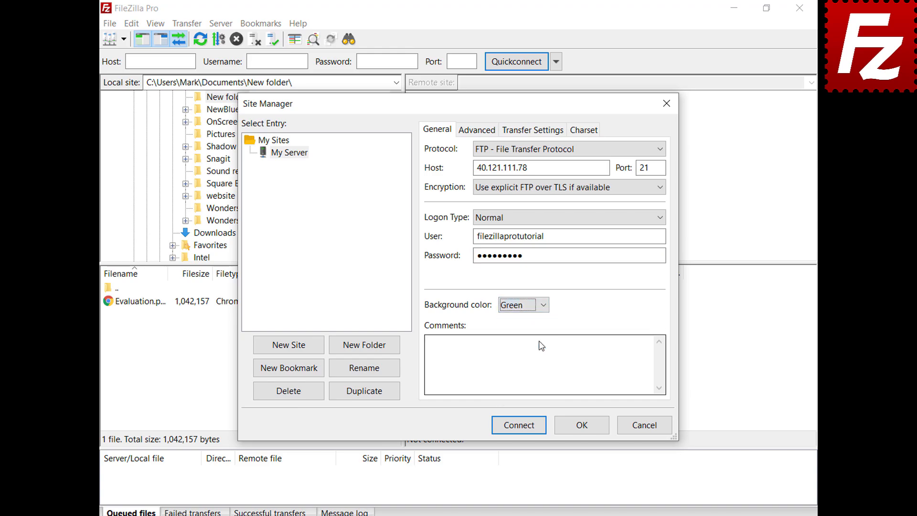
pyautogui.click(466, 133)
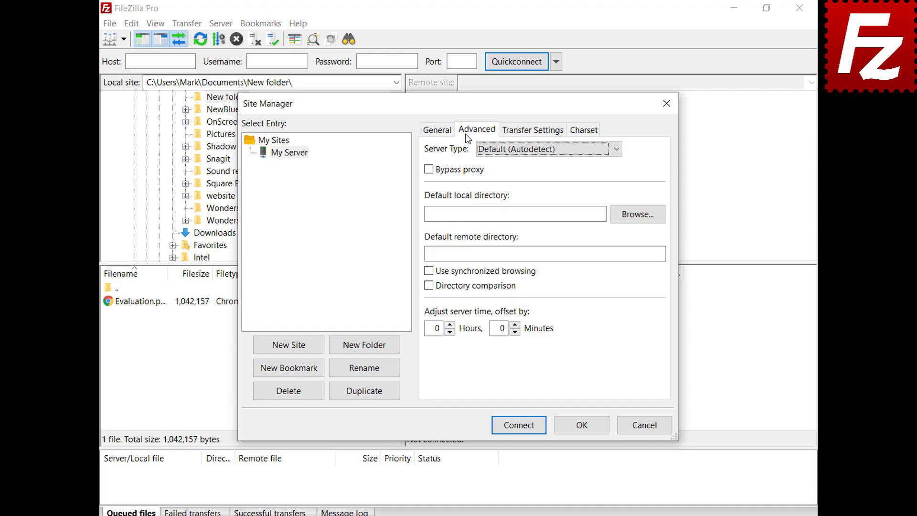
pyautogui.click(615, 153)
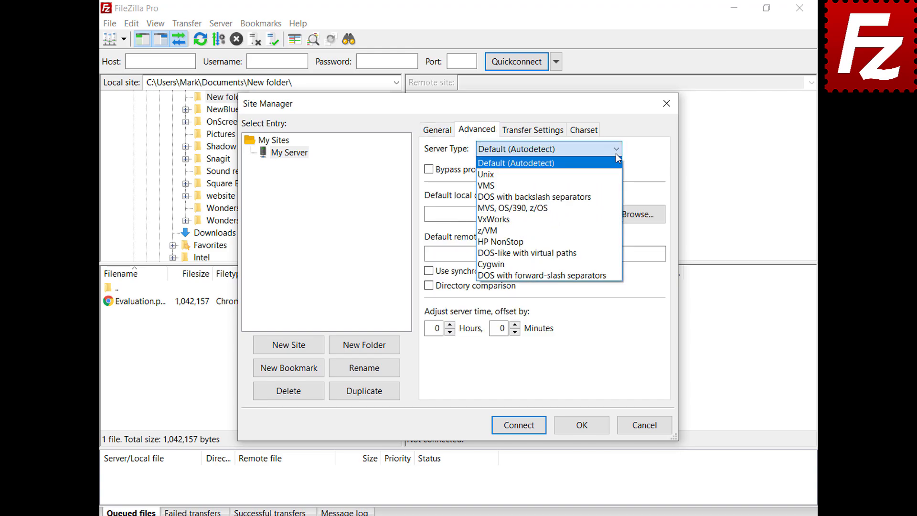
pyautogui.click(615, 153)
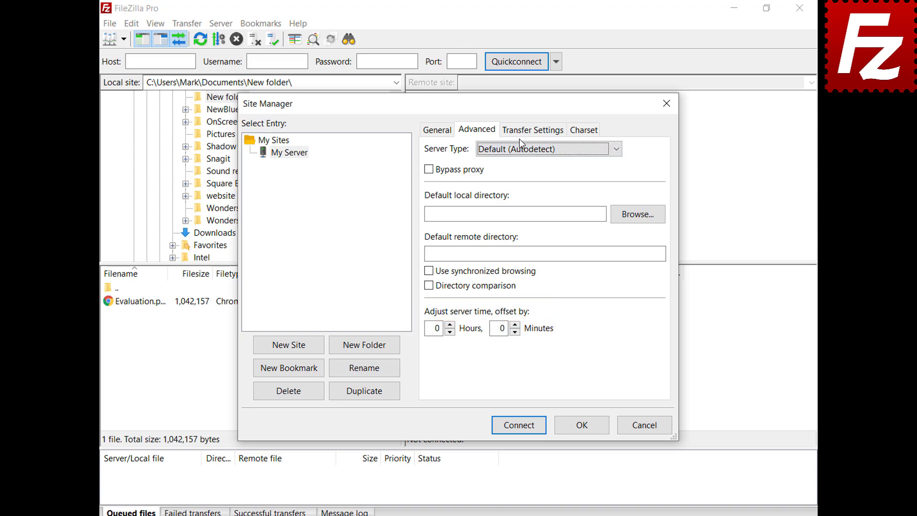
# - Review the site's Transfer Settings and Charset options, then close Site Manager with OK
pyautogui.click(534, 136)
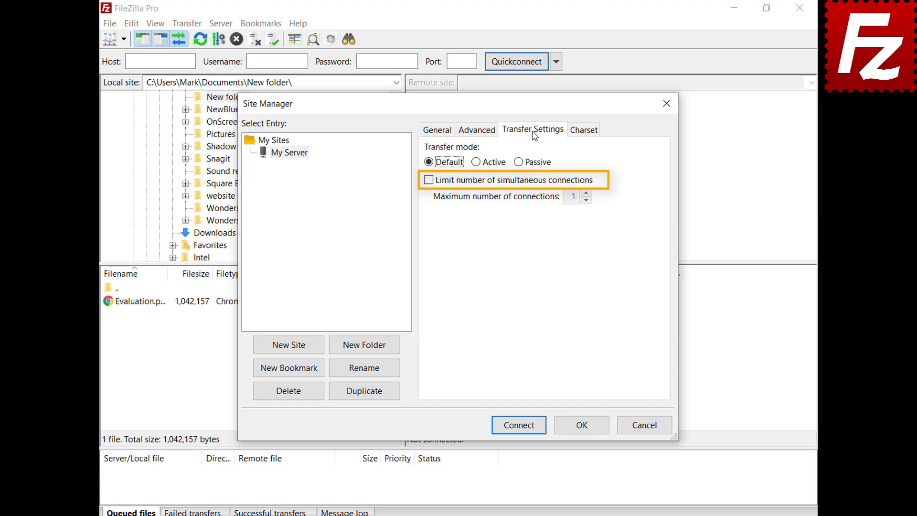
pyautogui.click(583, 132)
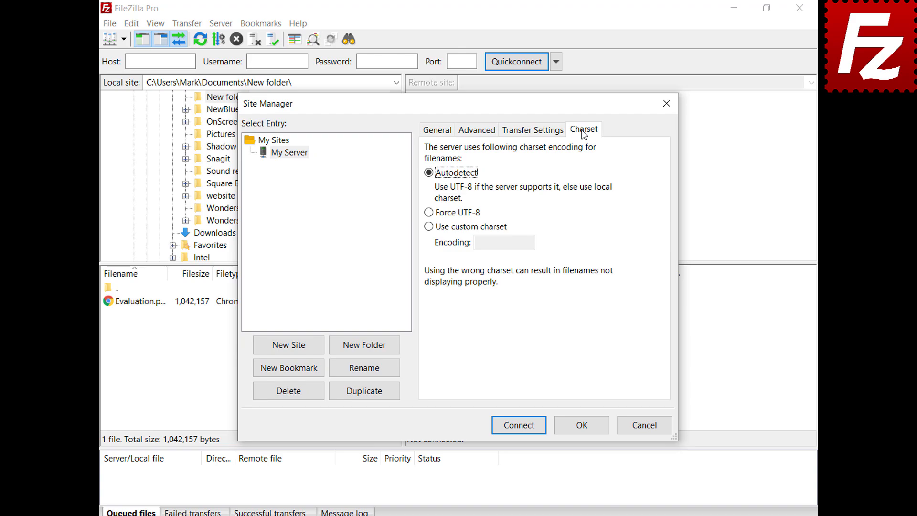
pyautogui.click(585, 426)
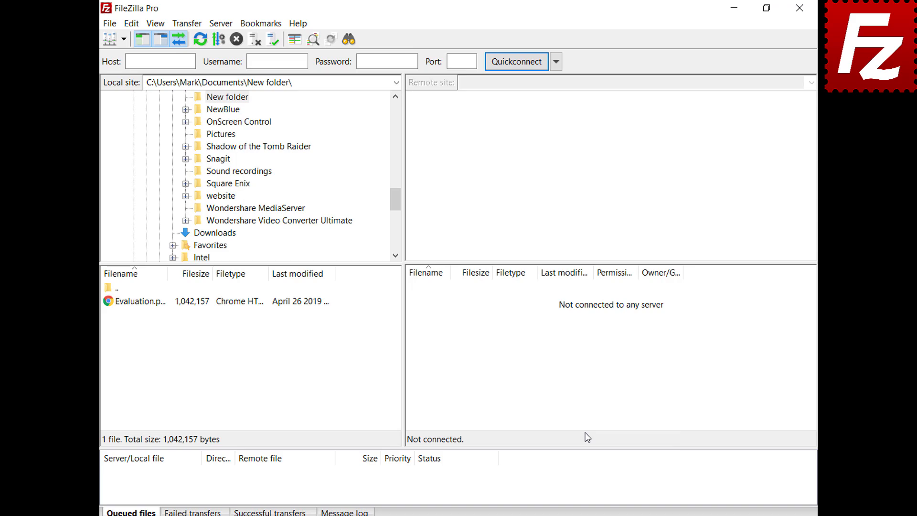
# - Connect to My Server, then create a 'Sites' folder in Site Manager and move My Server into it
pyautogui.click(124, 39)
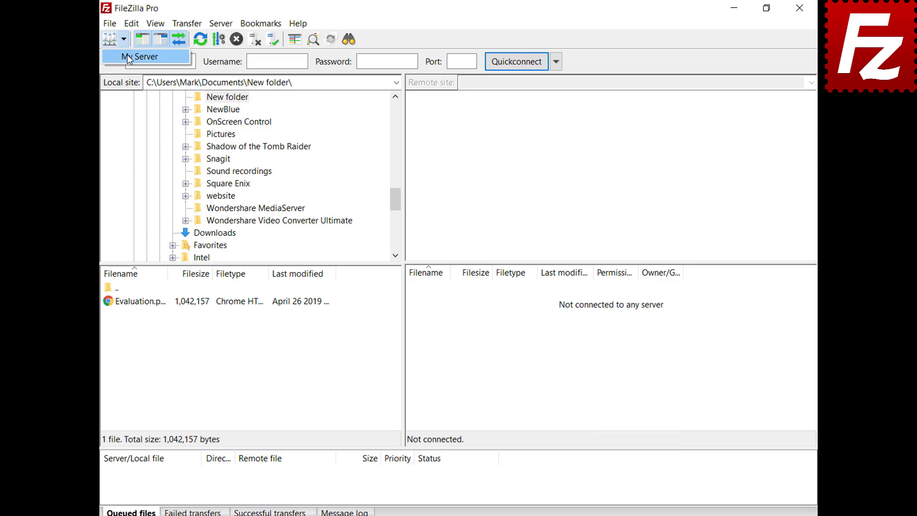
pyautogui.click(128, 57)
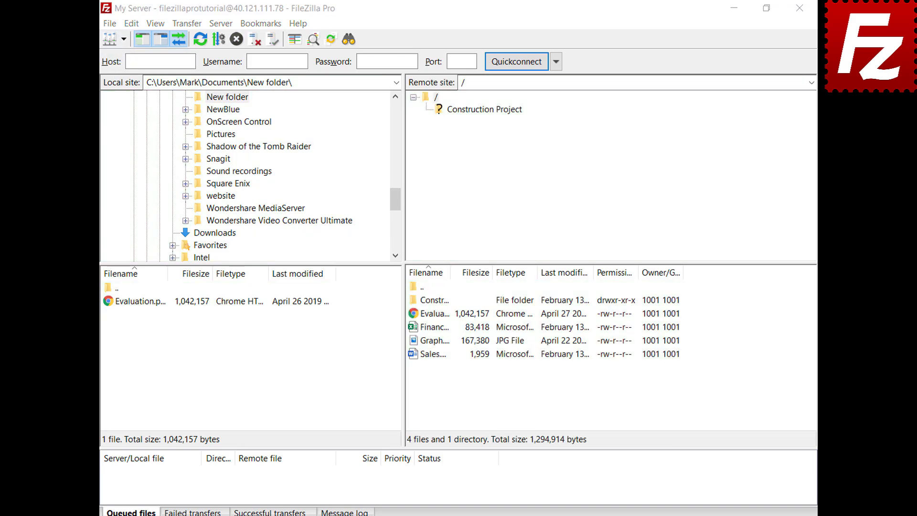
pyautogui.hotkey('ctrl', 's')
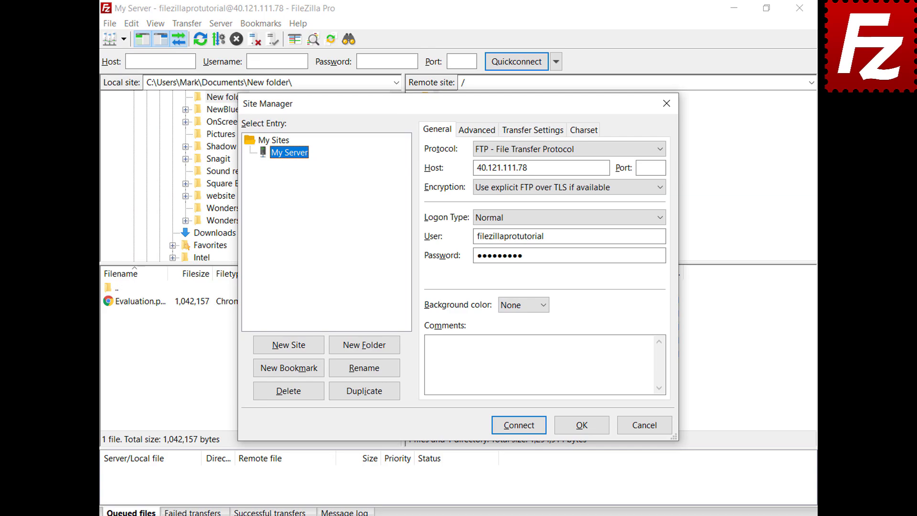
pyautogui.click(365, 351)
pyautogui.write('Sites')
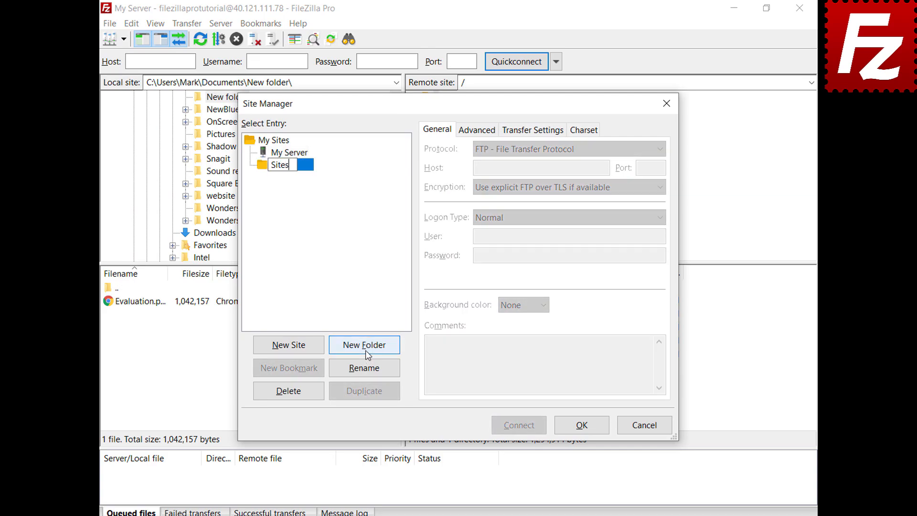
pyautogui.press('Return')
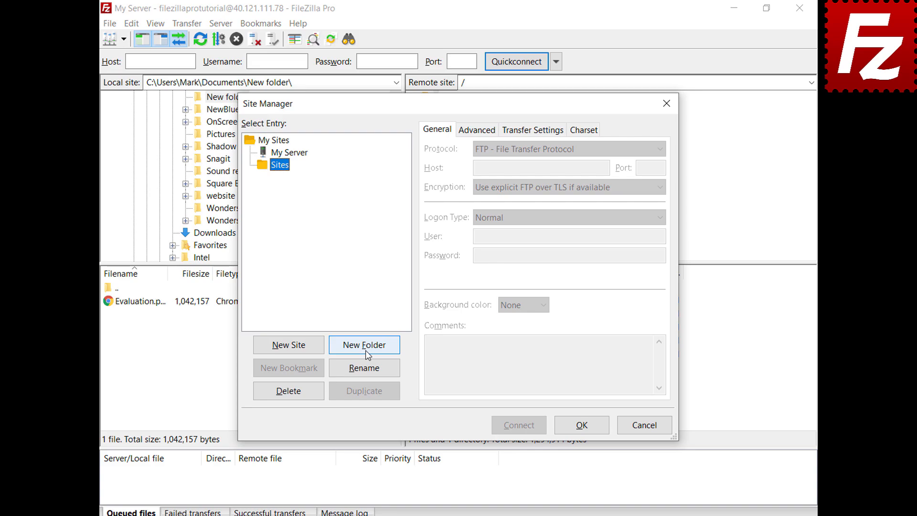
pyautogui.click(299, 156)
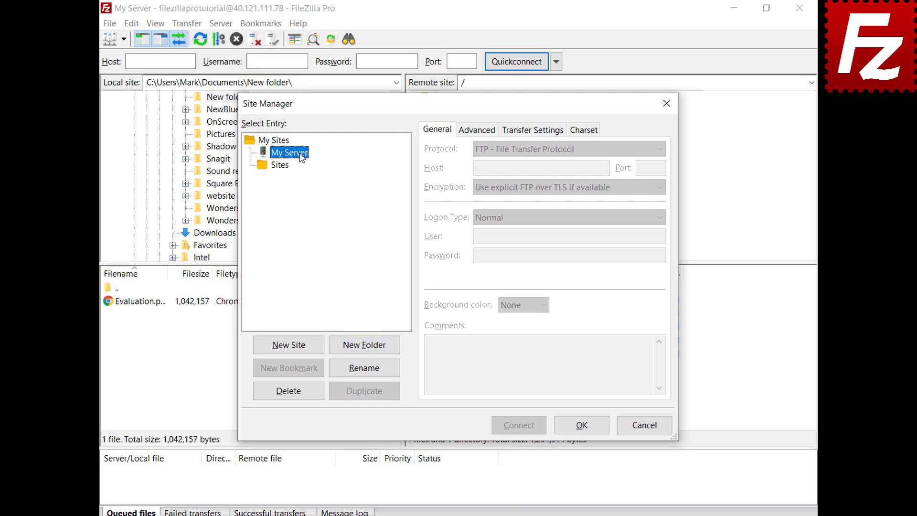
pyautogui.moveTo(301, 158); pyautogui.dragTo(288, 170)
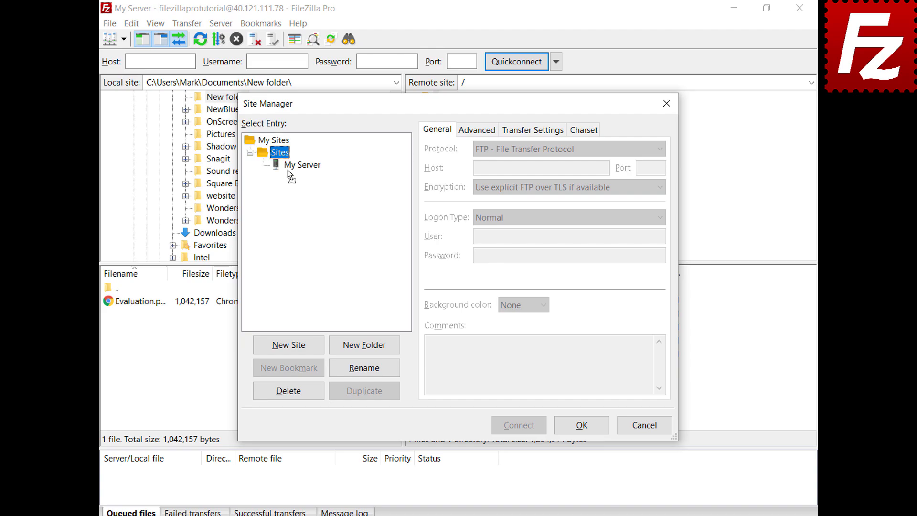
pyautogui.click(583, 430)
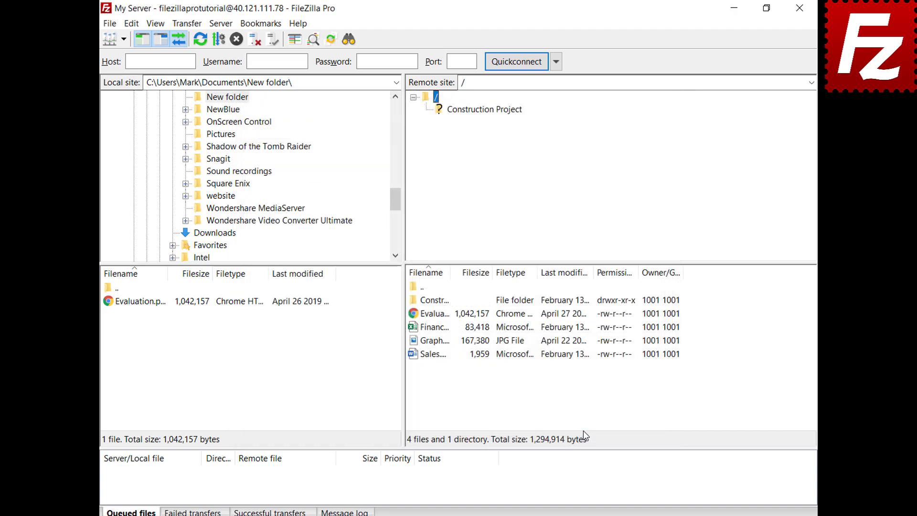
# - Check the saved-sites list now grouped under Sites and review My Server's connection details
pyautogui.click(123, 39)
pyautogui.moveTo(124, 56)
pyautogui.press('Escape')
pyautogui.hotkey('ctrl', 's')
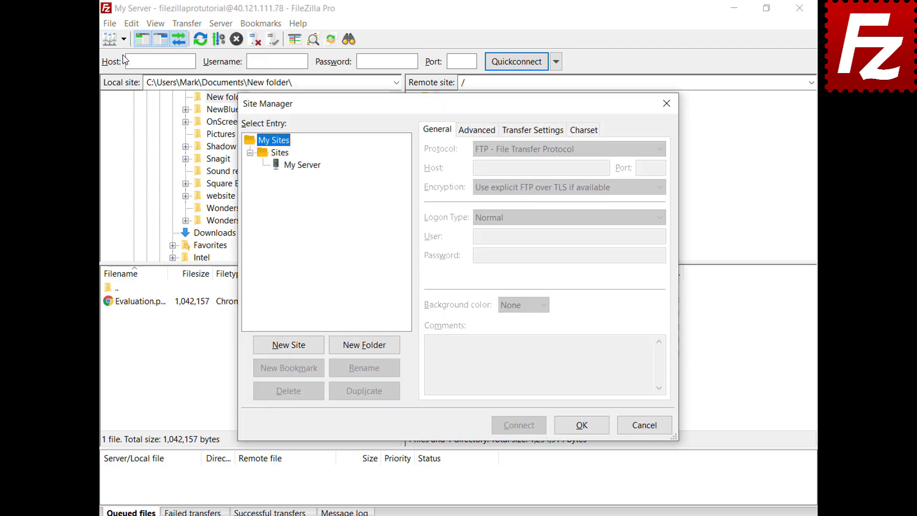
pyautogui.click(304, 165)
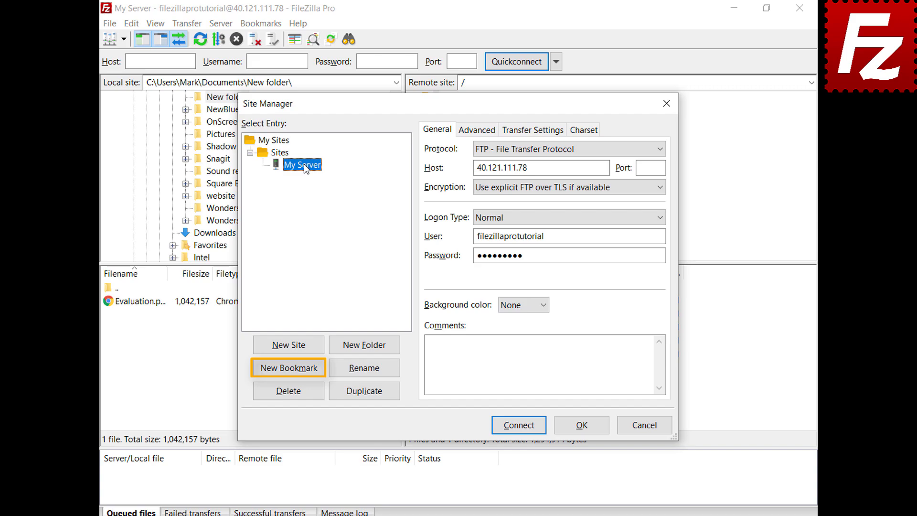
pyautogui.click(586, 428)
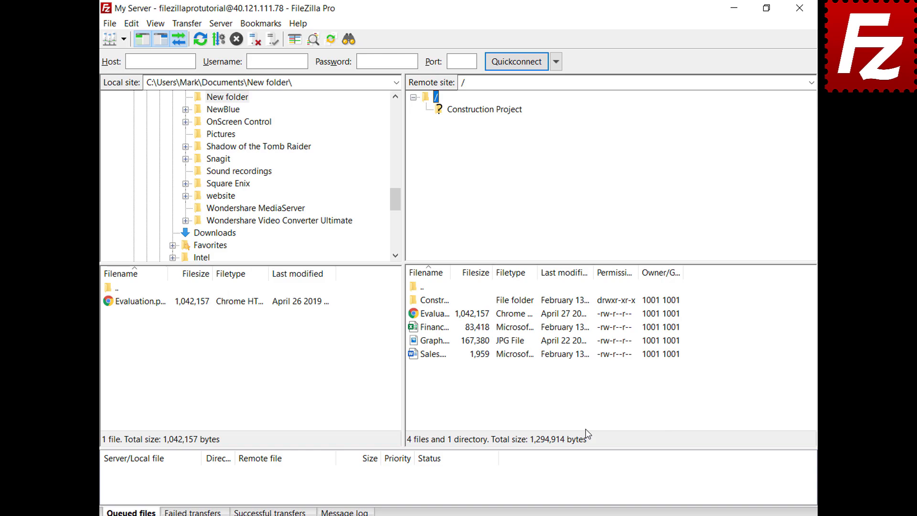
# - View the Interface page in Edit > Settings, then relaunch FileZilla Pro from the desktop
pyautogui.click(131, 26)
pyautogui.click(136, 69)
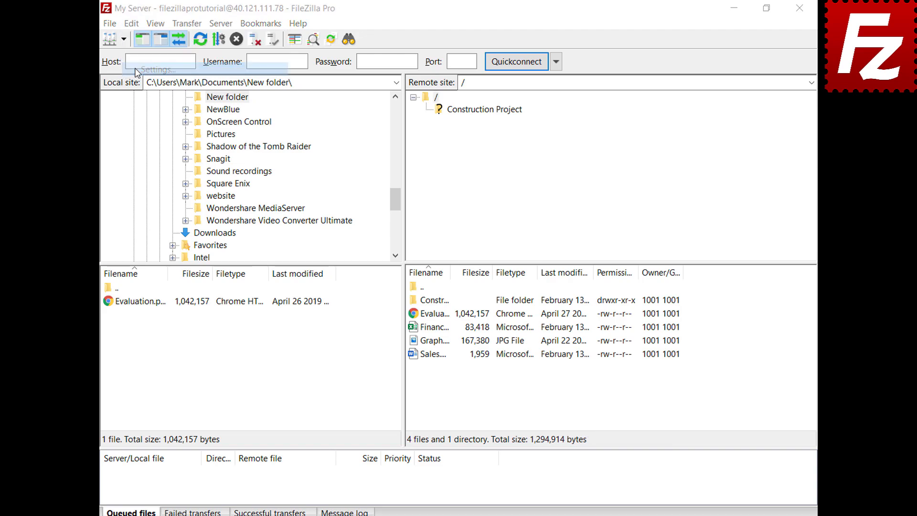
pyautogui.click(238, 302)
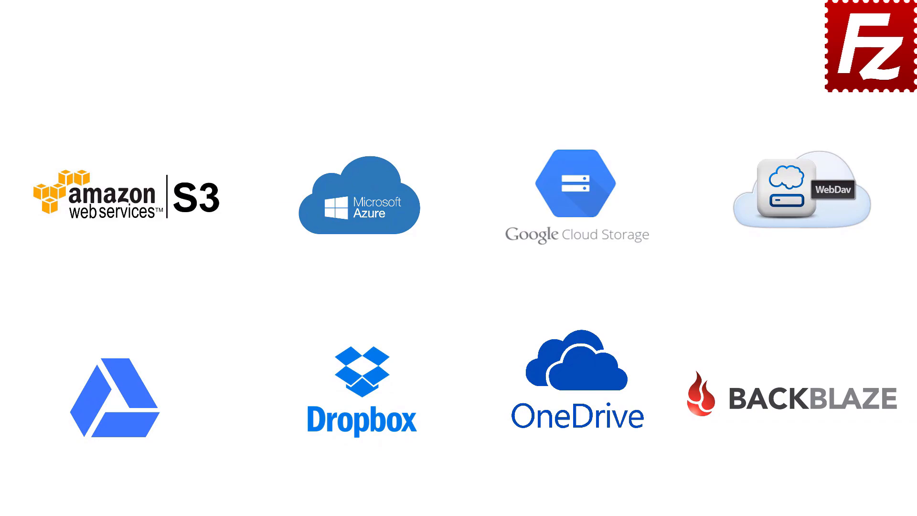
pyautogui.doubleClick(145, 99)
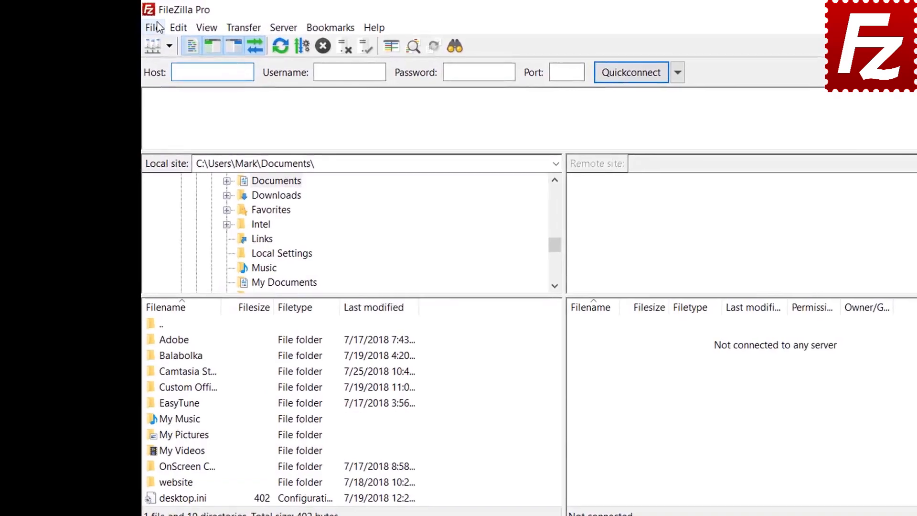
# - In Settings > Passwords, choose 'Save passwords protected by a master password', entering it twice
pyautogui.click(127, 22)
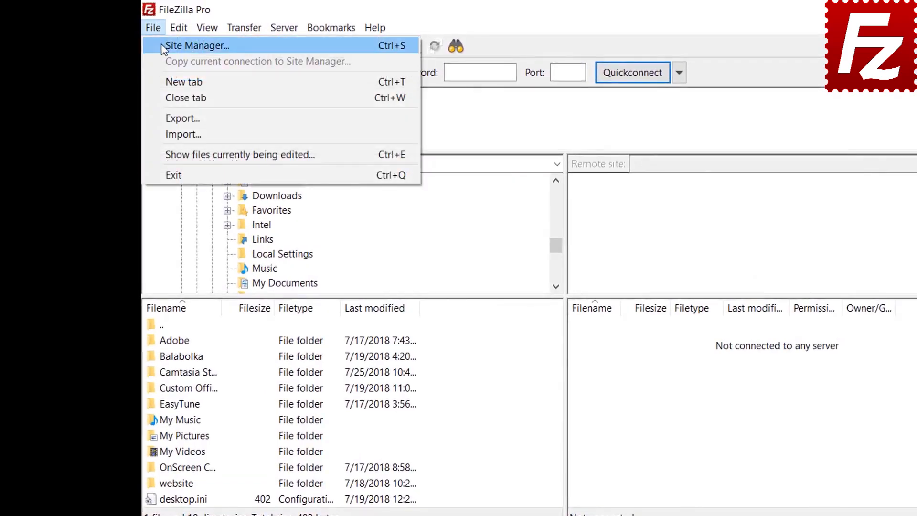
pyautogui.click(161, 45)
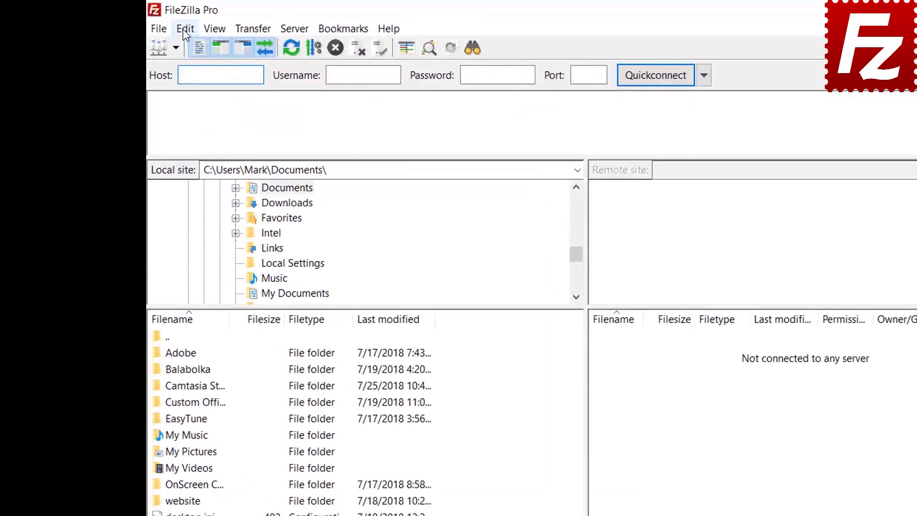
pyautogui.click(153, 23)
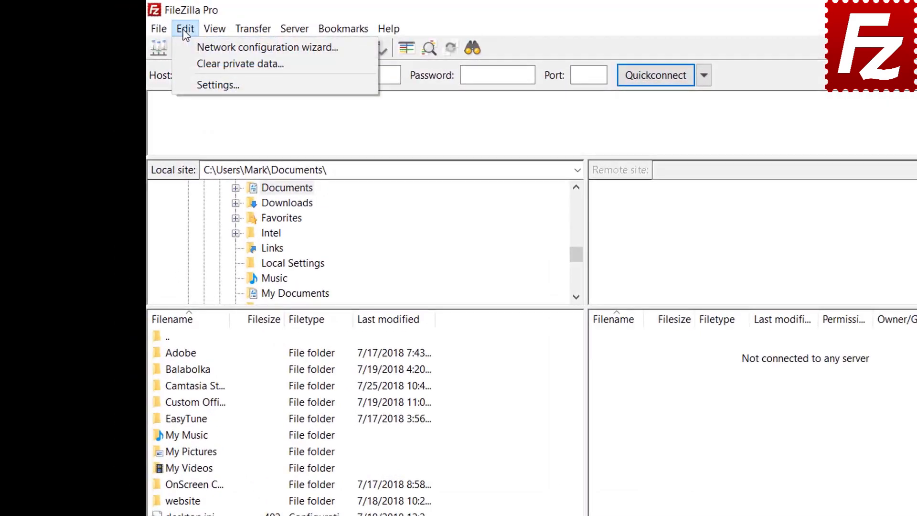
pyautogui.click(193, 82)
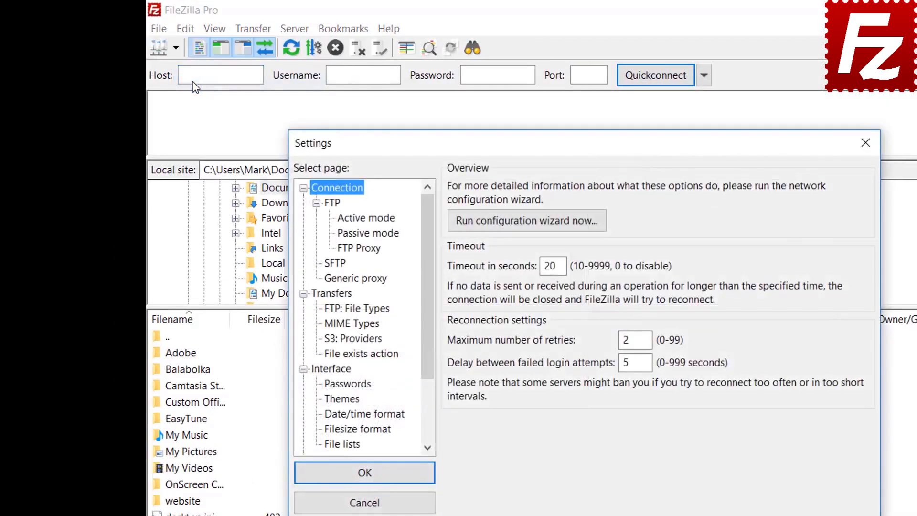
pyautogui.click(353, 385)
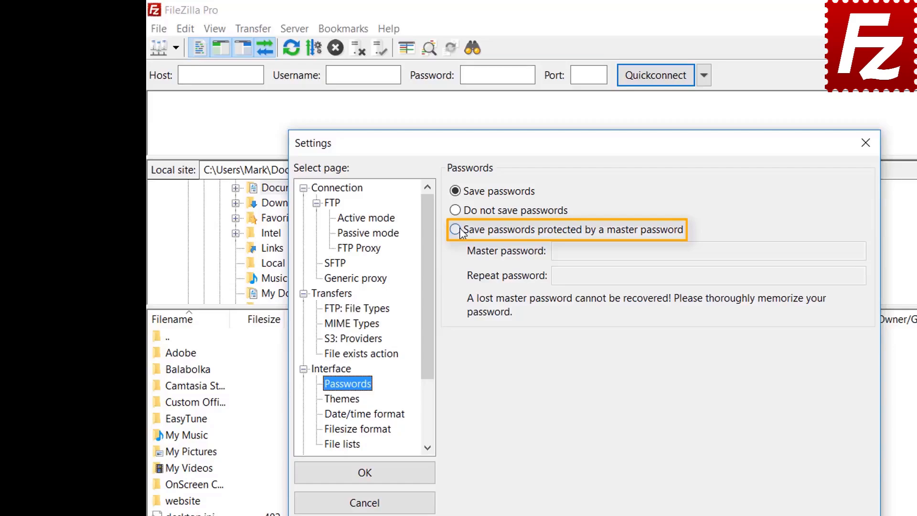
pyautogui.click(455, 230)
pyautogui.click(748, 251)
pyautogui.write('•••••••')
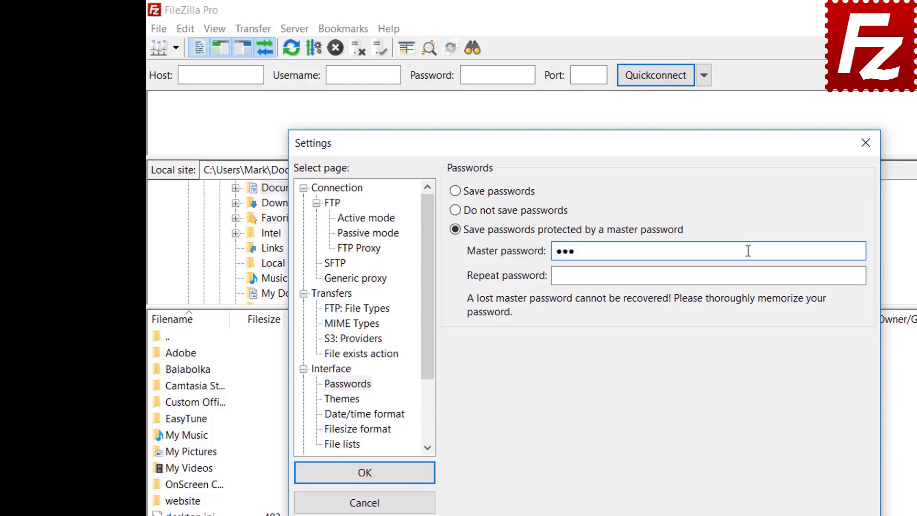
pyautogui.write('•••')
pyautogui.click(726, 277)
pyautogui.write('••••••••••')
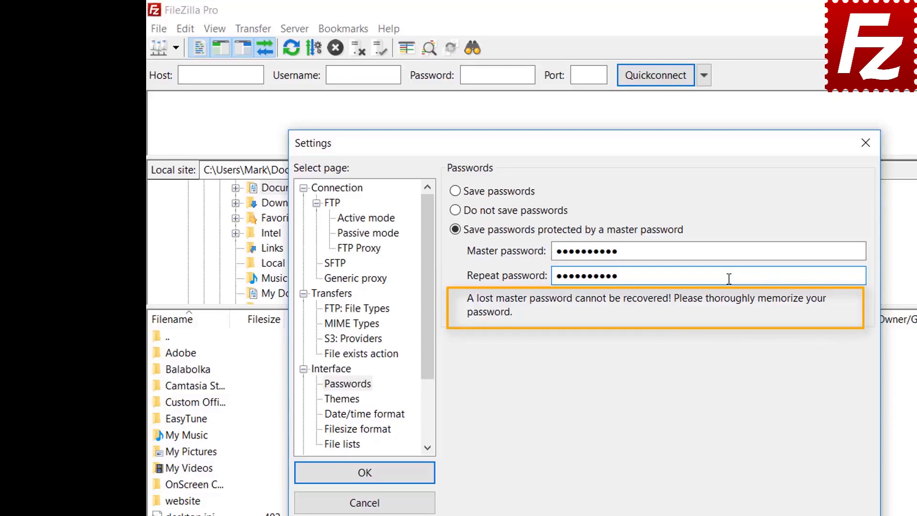
pyautogui.click(366, 480)
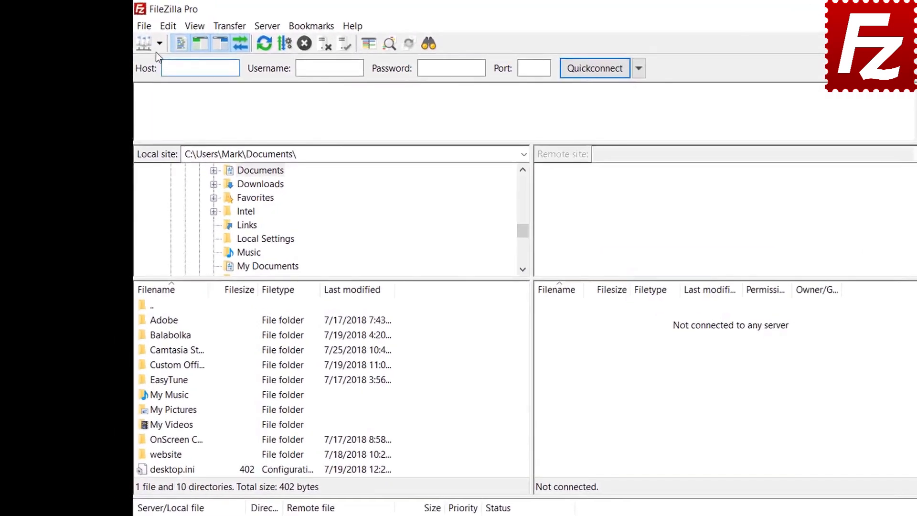
# - Connect to the saved FTP Tutorial site, unlocking it with the master password
pyautogui.click(138, 37)
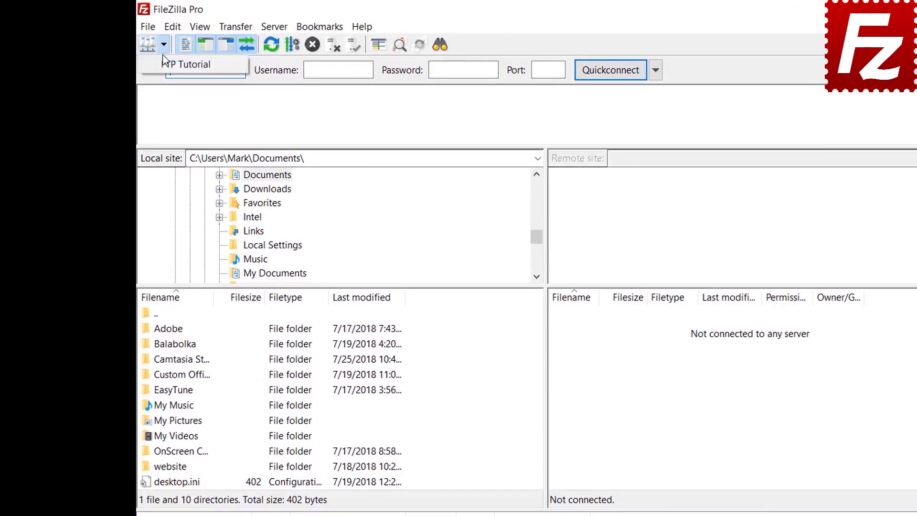
pyautogui.click(163, 64)
pyautogui.write('••••••••••')
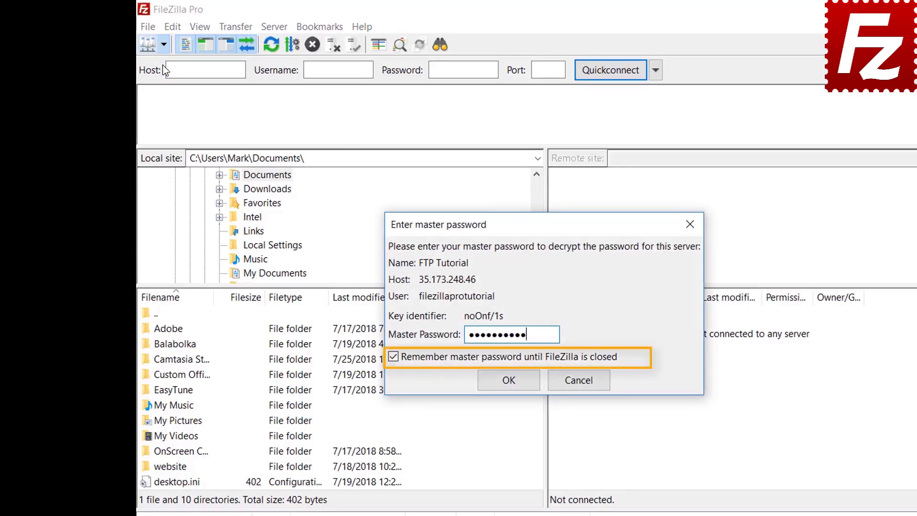
pyautogui.click(502, 380)
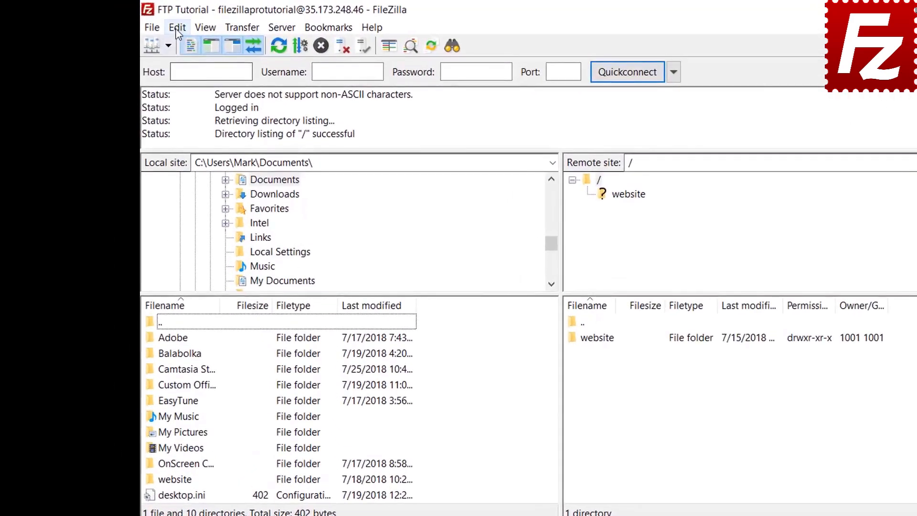
# - Set Interface > Passwords to Save passwords and cancel the master password prompt
pyautogui.click(145, 23)
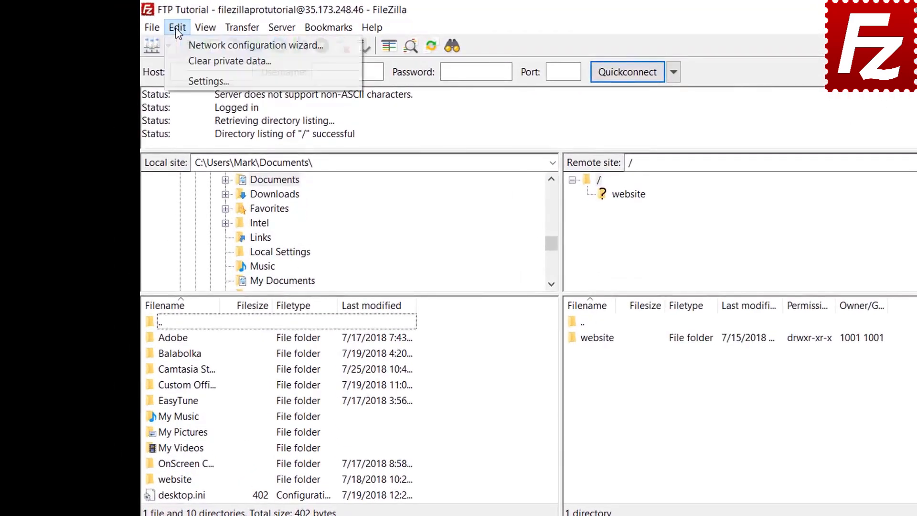
pyautogui.click(182, 80)
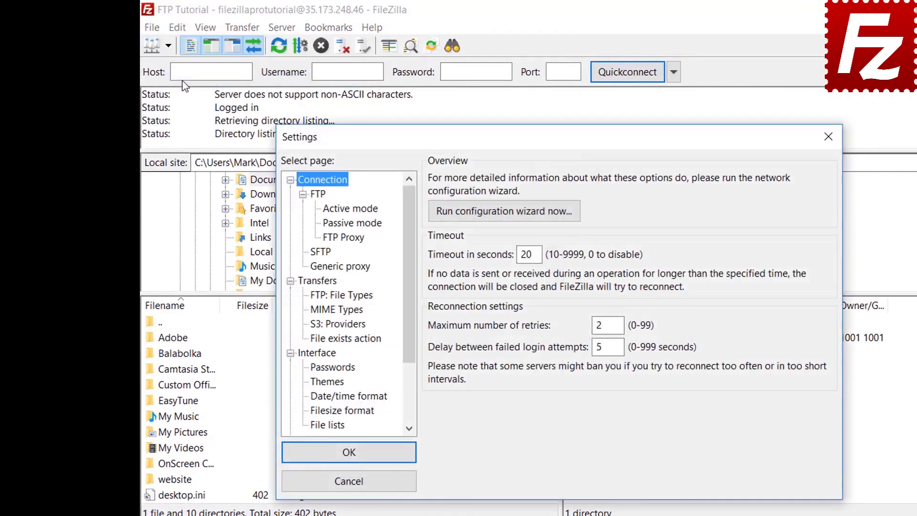
pyautogui.click(334, 369)
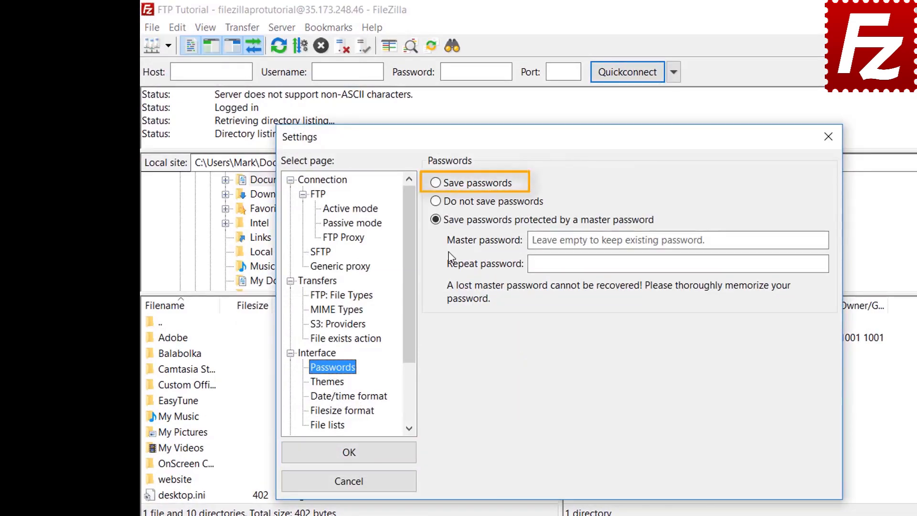
pyautogui.click(437, 187)
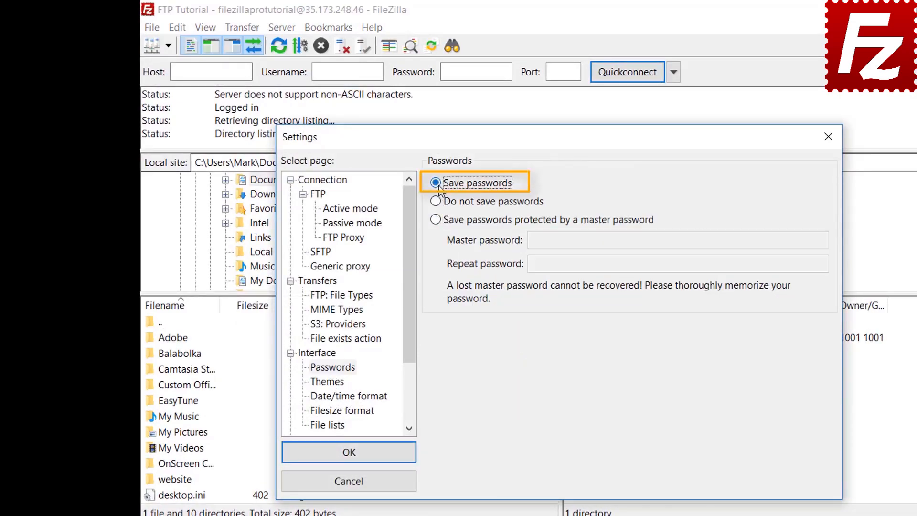
pyautogui.click(359, 458)
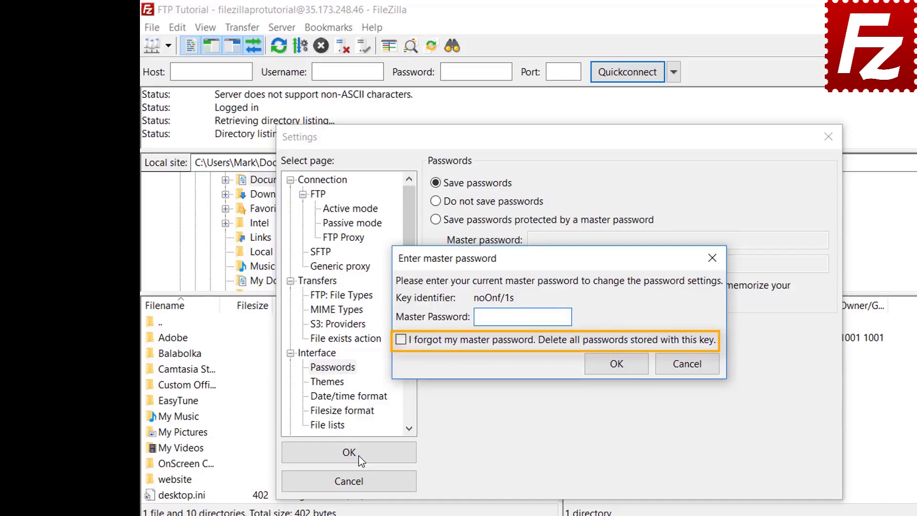
pyautogui.click(692, 371)
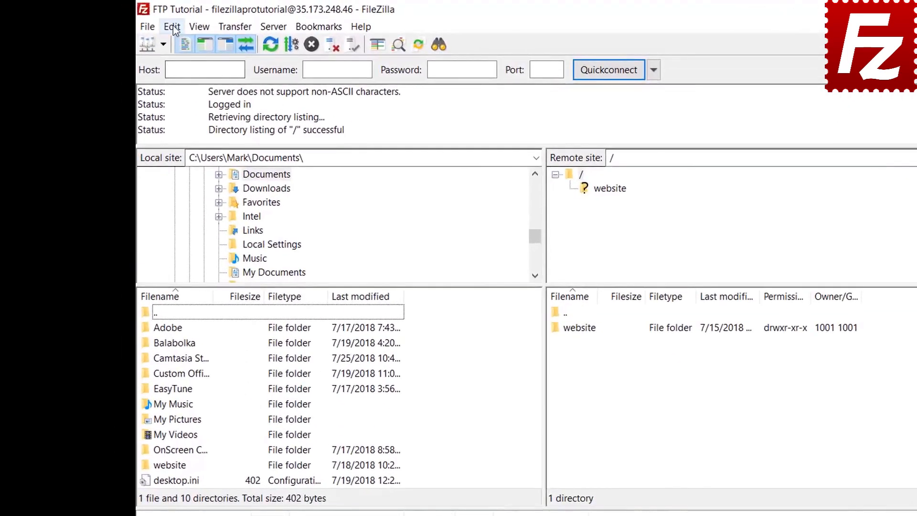
# - Clear the Quickconnect history and reconnect information through Edit > Clear private data
pyautogui.click(175, 27)
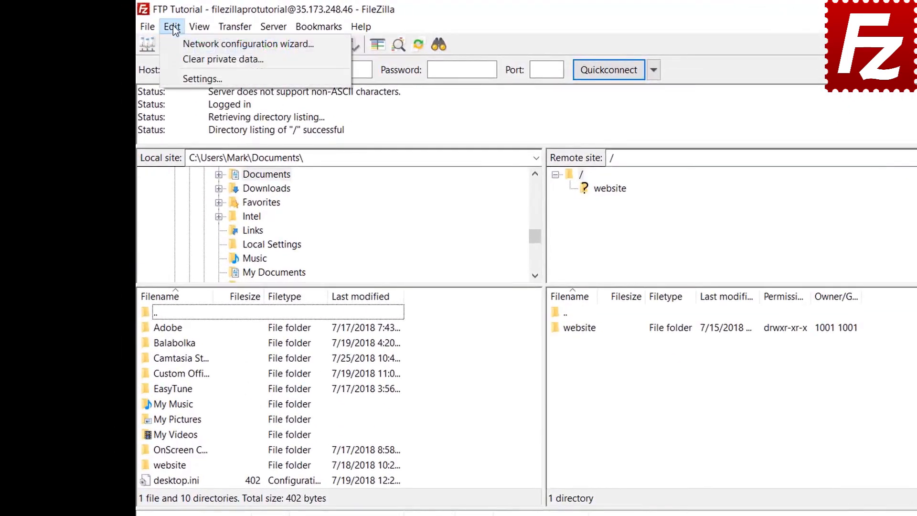
pyautogui.click(178, 58)
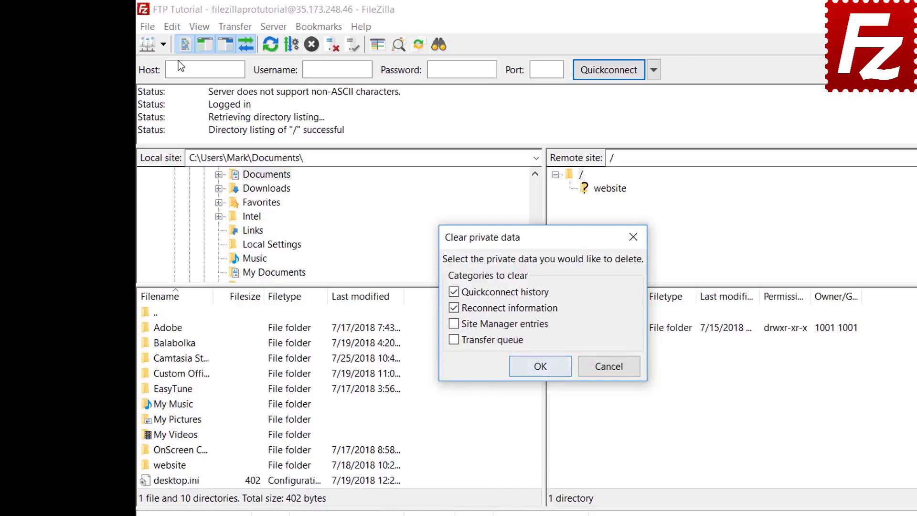
pyautogui.click(540, 366)
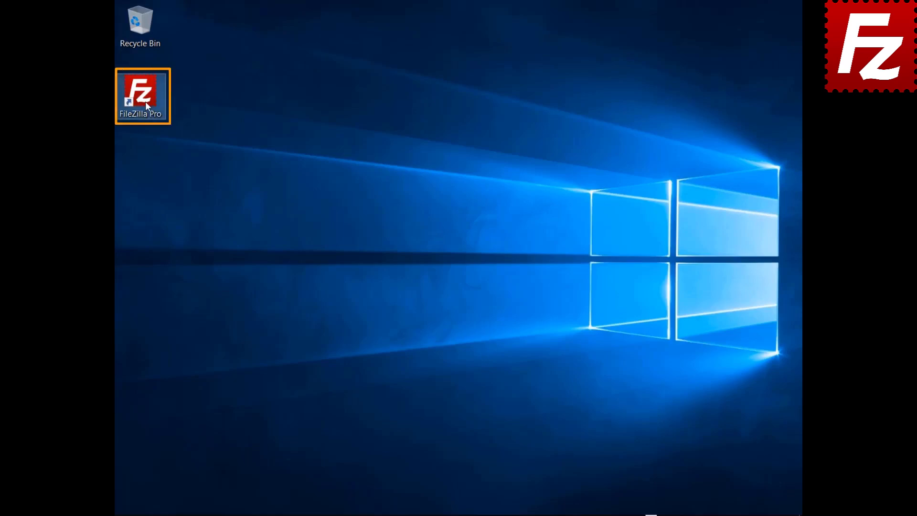
# - Relaunch FileZilla Pro, connect to the FTP Tutorial site, and open the File search window
pyautogui.doubleClick(146, 101)
pyautogui.click(138, 38)
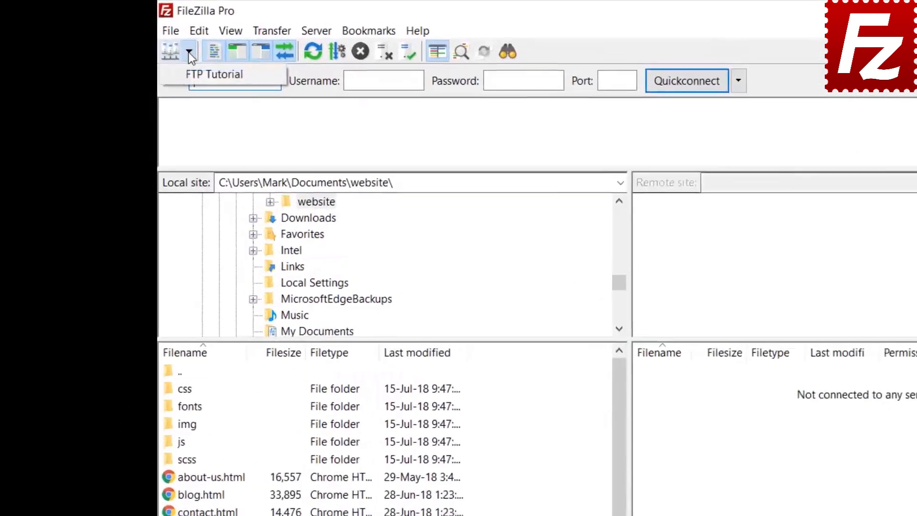
pyautogui.click(211, 73)
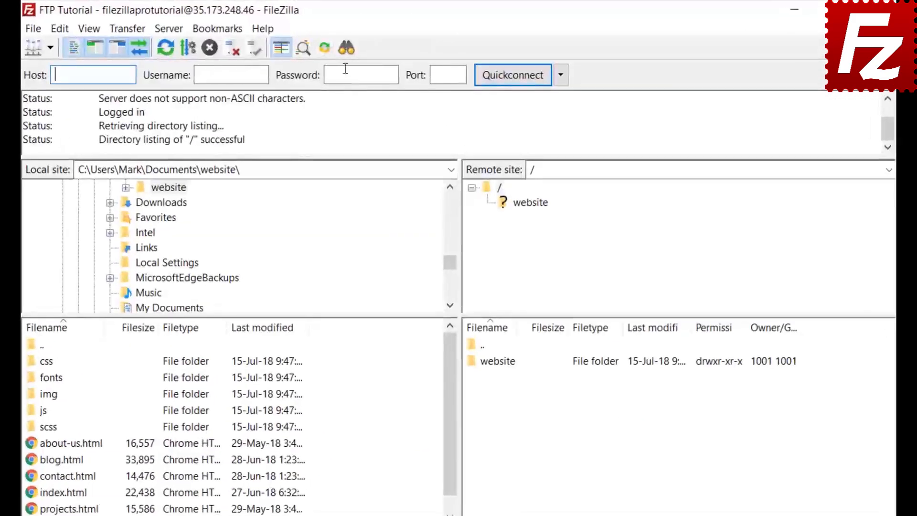
pyautogui.click(346, 48)
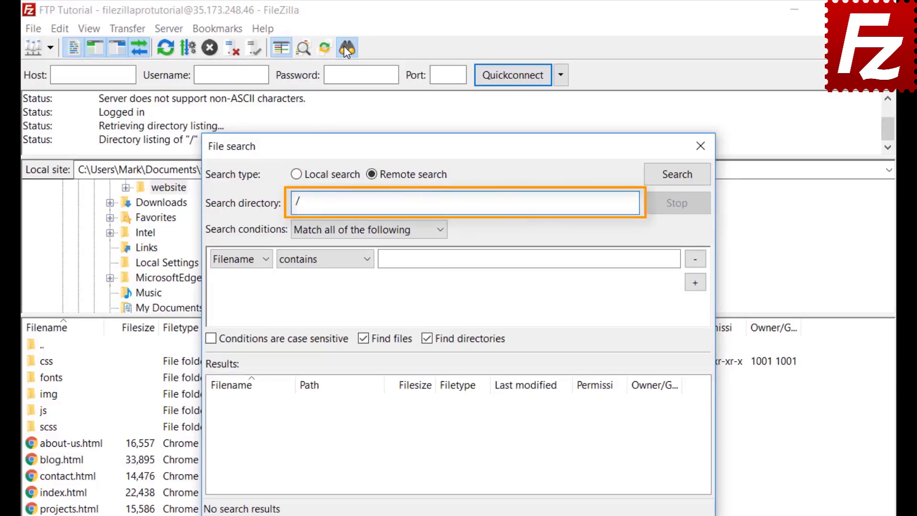
# - Set the first search condition to match all conditions with Filename contains '.jpg'
pyautogui.click(336, 230)
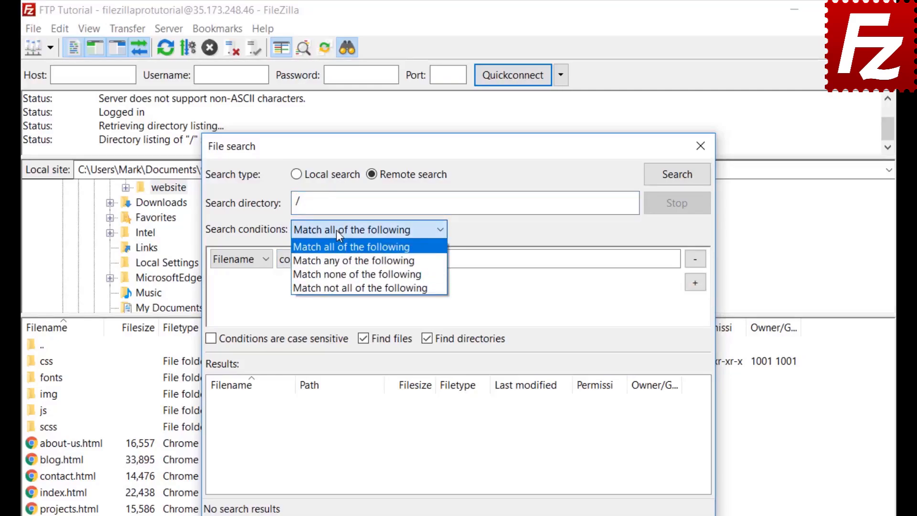
pyautogui.click(337, 230)
pyautogui.click(235, 263)
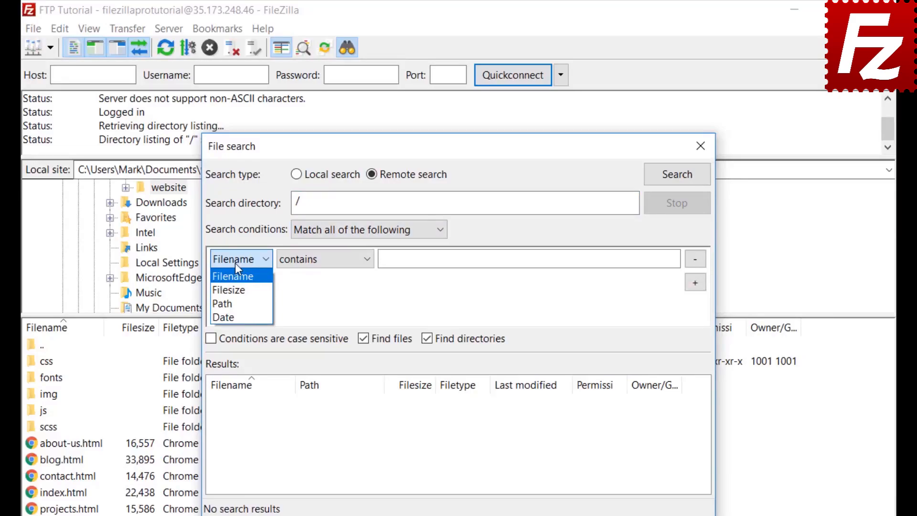
pyautogui.click(235, 262)
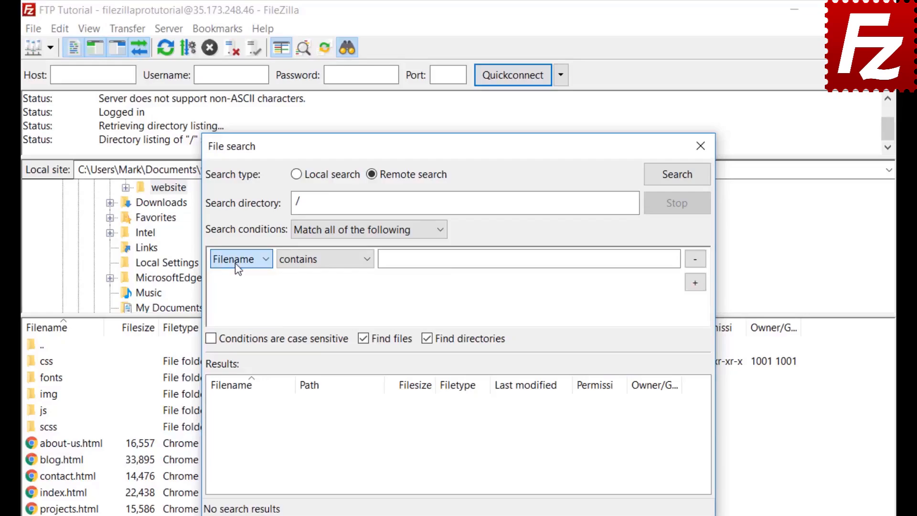
pyautogui.click(324, 267)
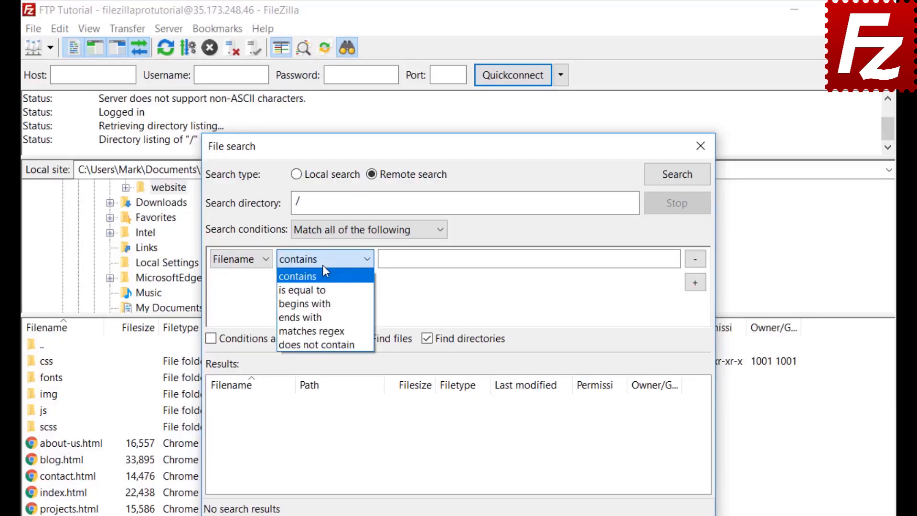
pyautogui.click(323, 266)
pyautogui.click(253, 259)
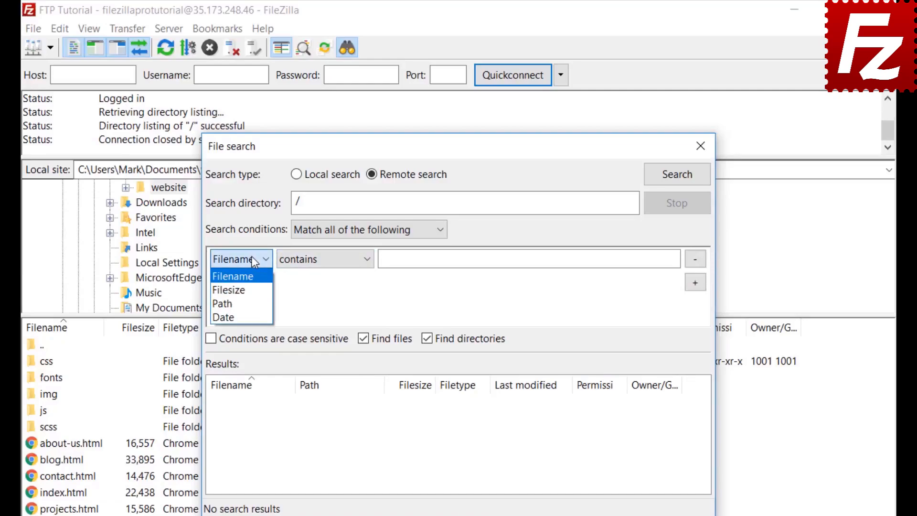
pyautogui.click(253, 277)
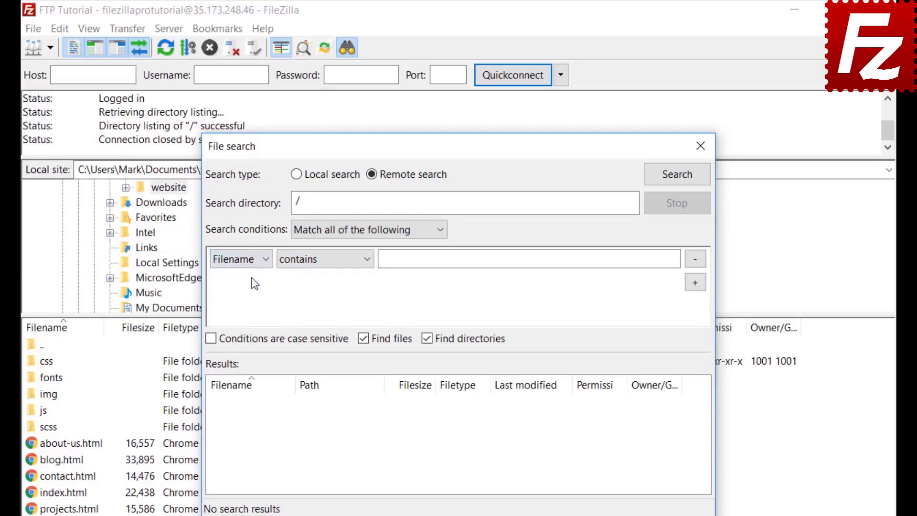
pyautogui.click(323, 263)
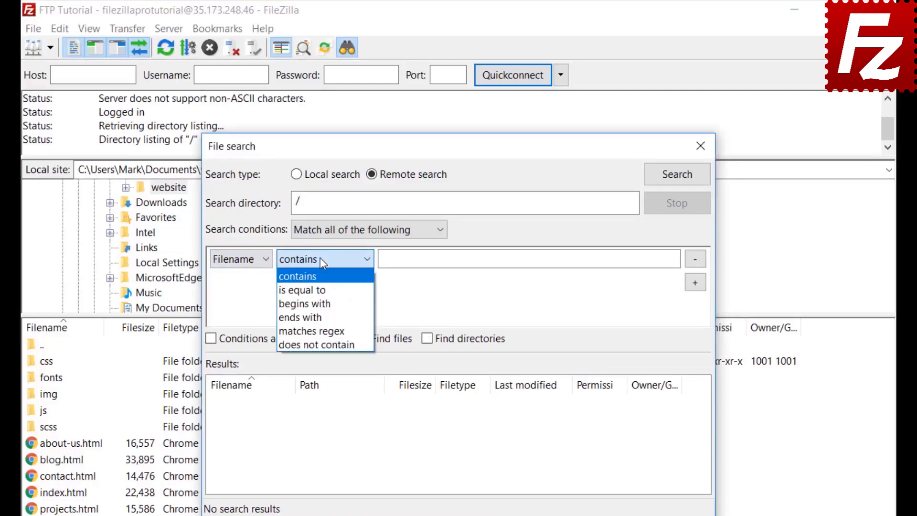
pyautogui.click(319, 276)
pyautogui.click(419, 259)
pyautogui.write('.jpg')
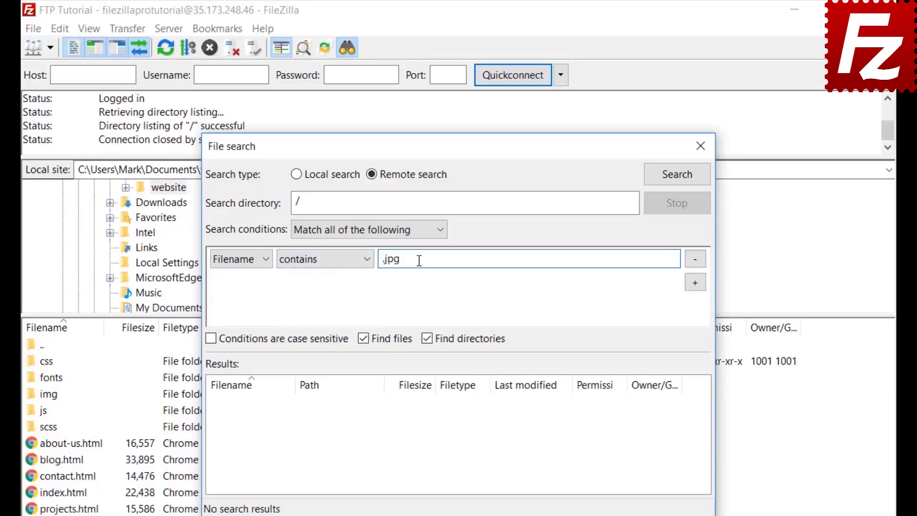
# - Add a condition Filesize greater than 500000 bytes and exclude directories from the search
pyautogui.click(696, 283)
pyautogui.click(240, 282)
pyautogui.click(236, 315)
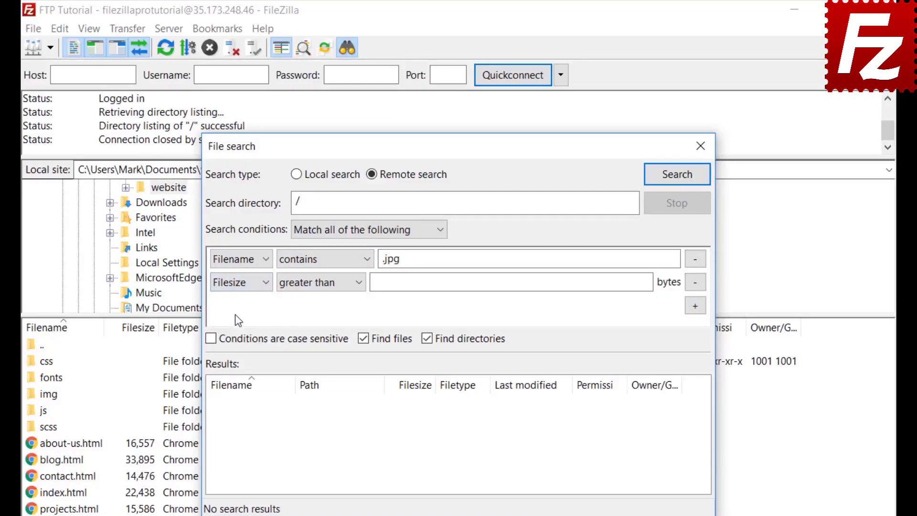
pyautogui.click(308, 282)
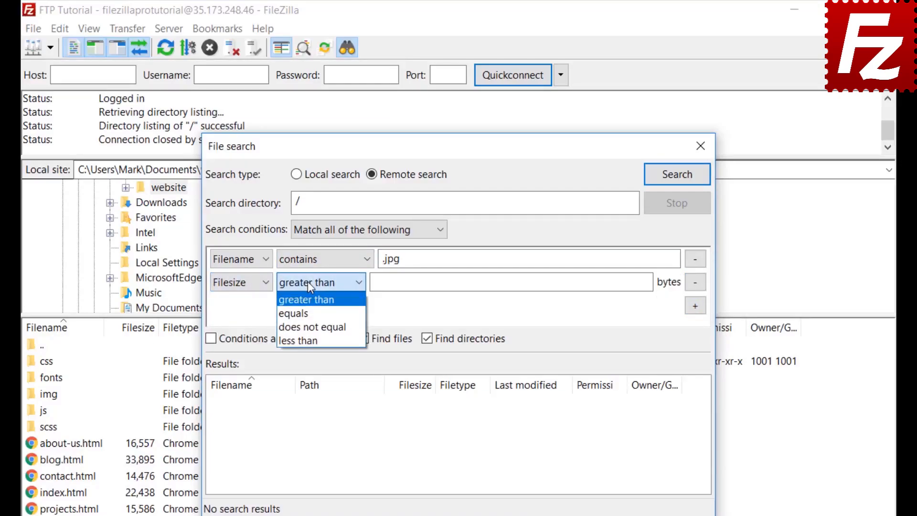
pyautogui.click(308, 282)
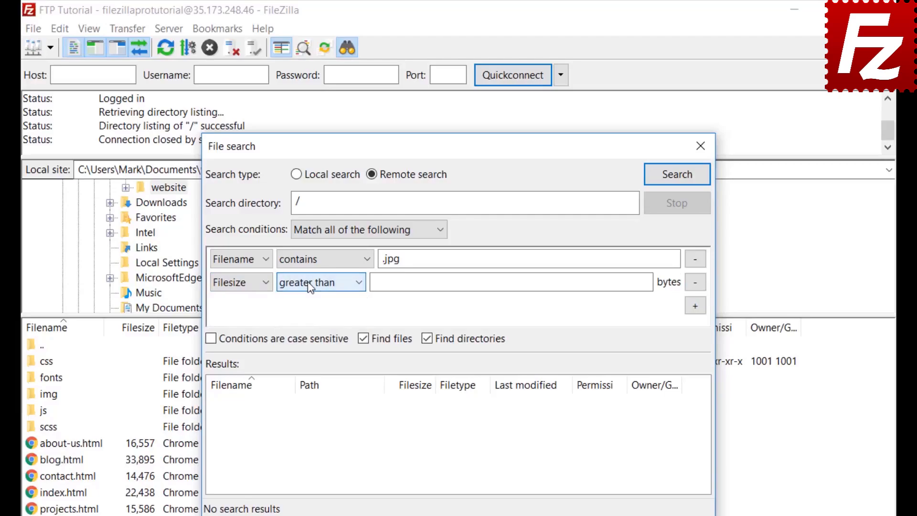
pyautogui.click(381, 281)
pyautogui.write('5')
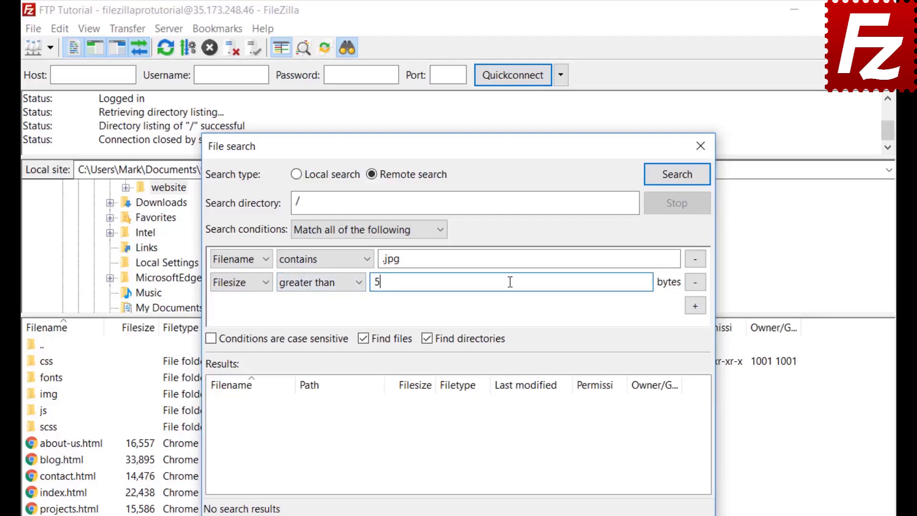
pyautogui.write('00000')
pyautogui.press('Return')
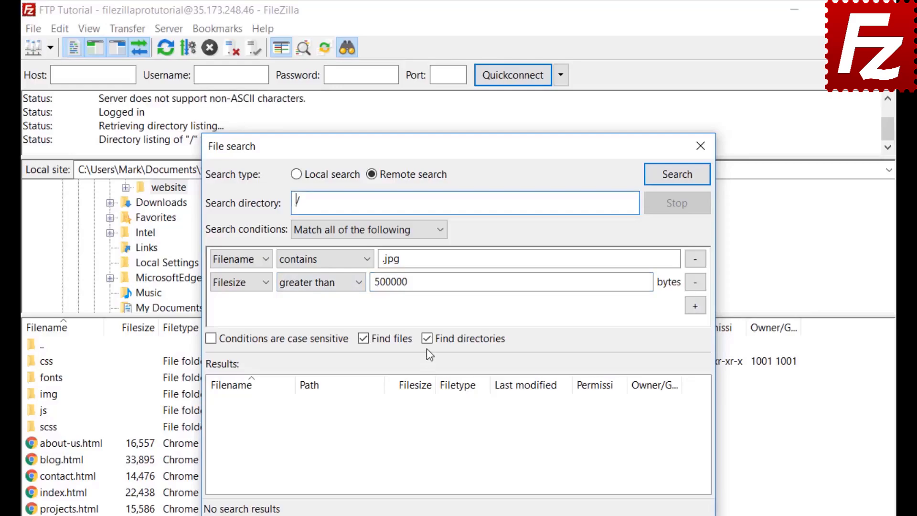
pyautogui.click(427, 340)
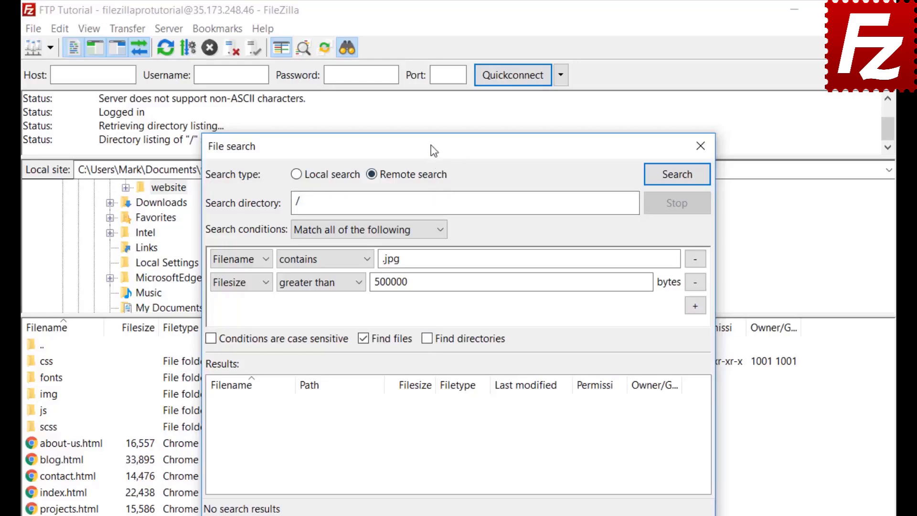
# - Run the remote search and queue the found feature-bg.jpg for download without transferring
pyautogui.moveTo(432, 146); pyautogui.dragTo(601, 142)
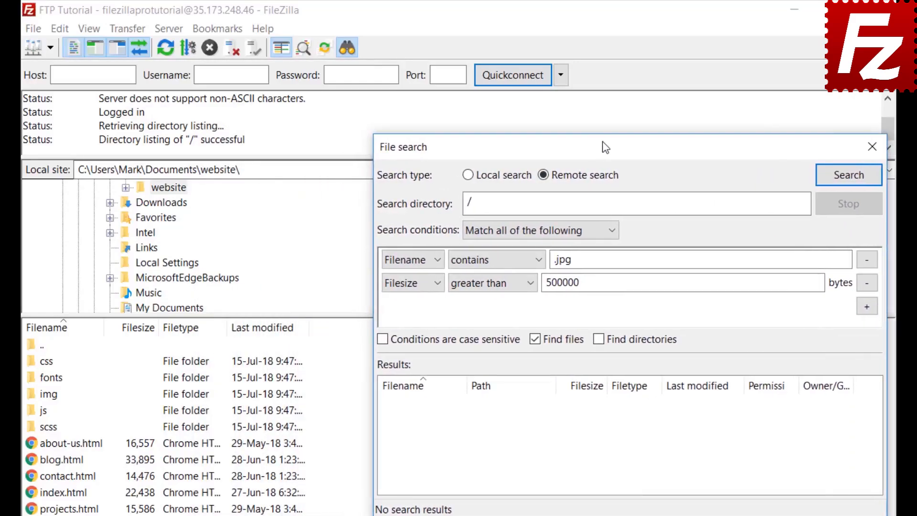
pyautogui.click(849, 175)
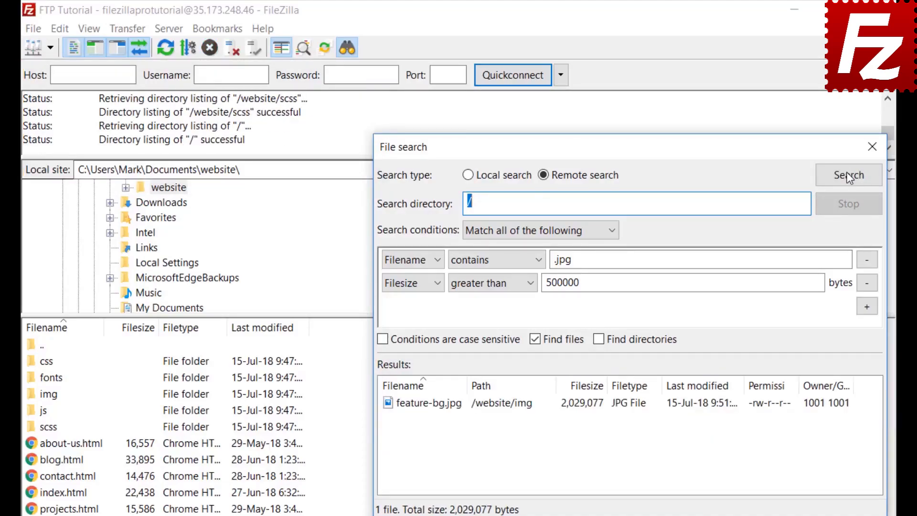
pyautogui.rightClick(459, 407)
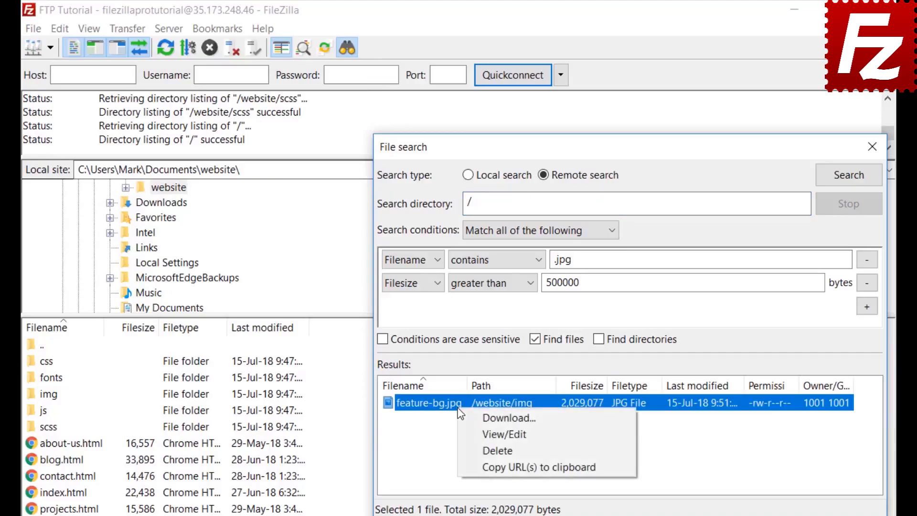
pyautogui.click(468, 419)
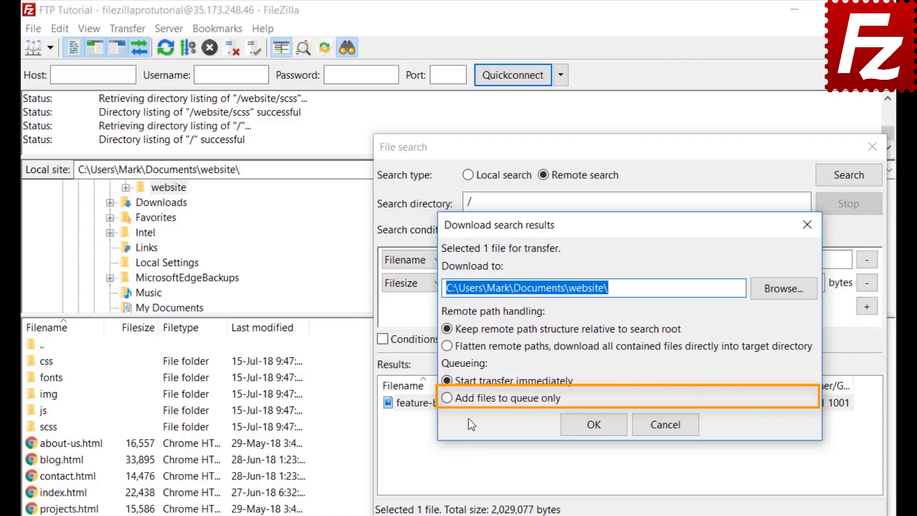
pyautogui.click(446, 397)
pyautogui.click(593, 424)
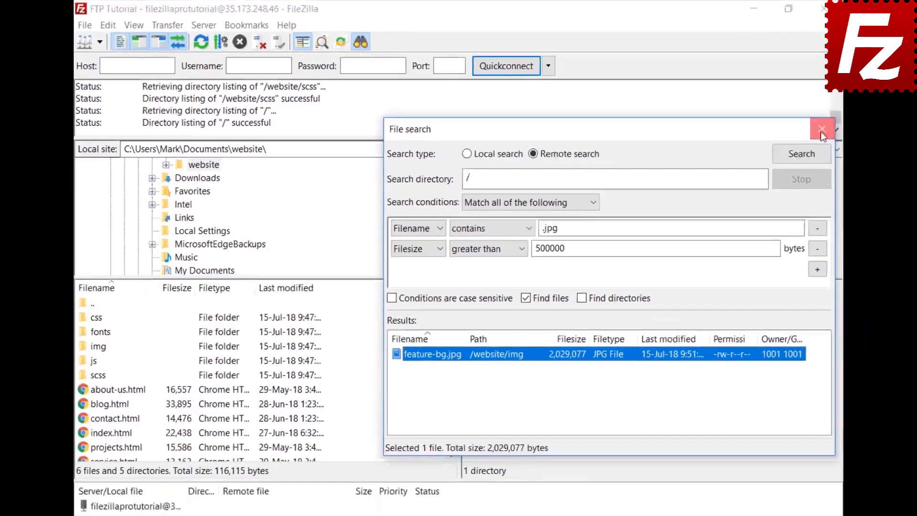
# - Close the search window and browse the remote pane into /website/css, selecting bootstrap.css
pyautogui.click(871, 146)
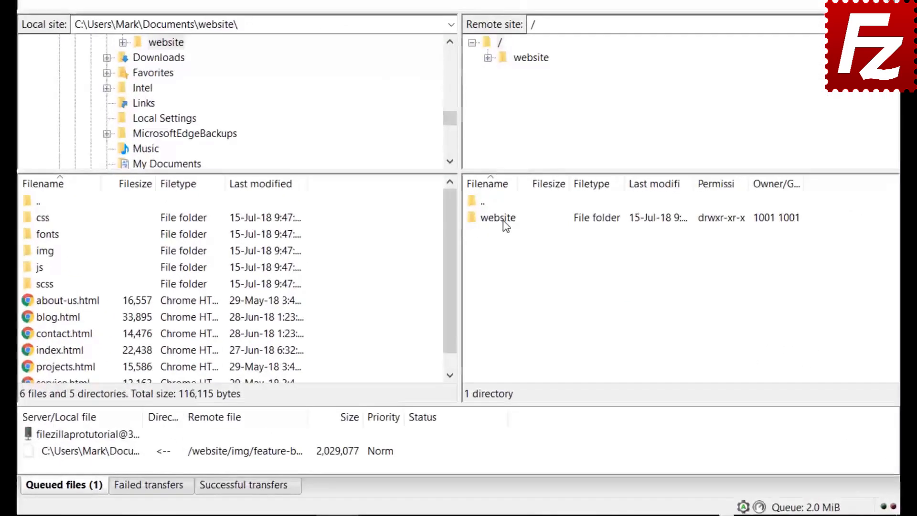
pyautogui.doubleClick(494, 266)
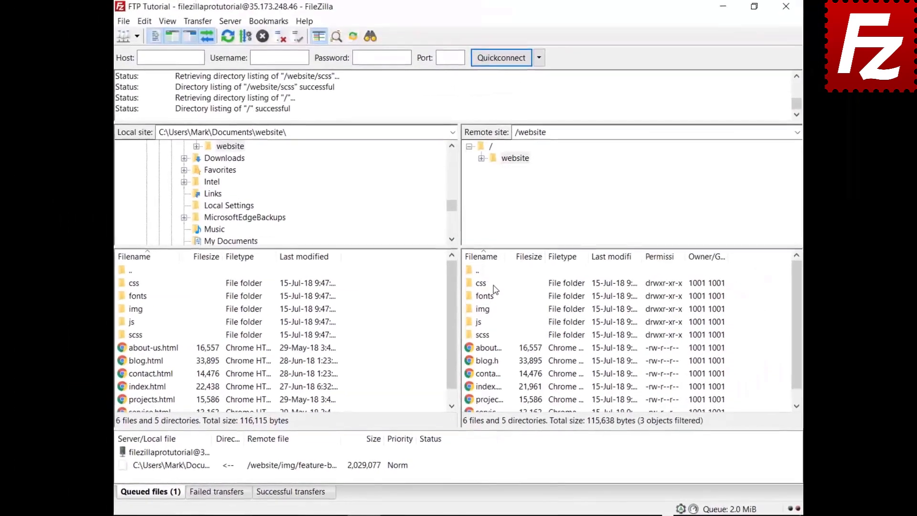
pyautogui.click(486, 285)
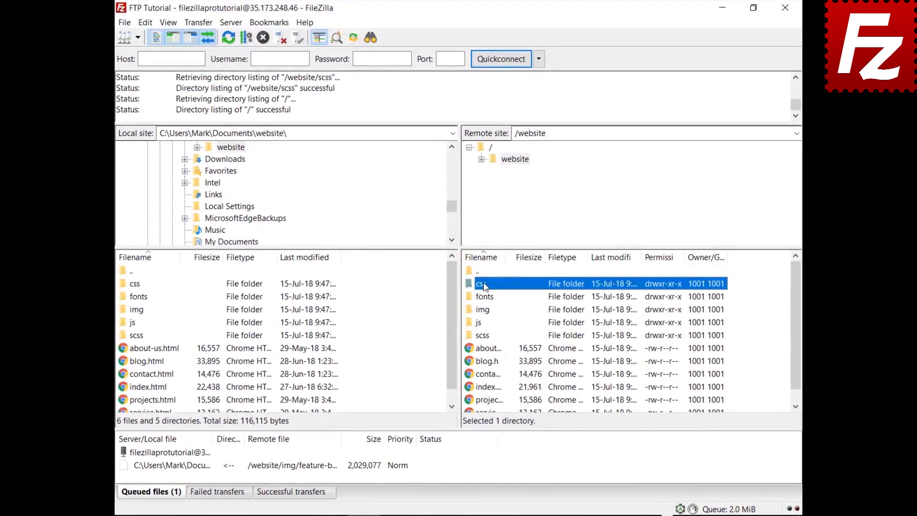
pyautogui.doubleClick(484, 286)
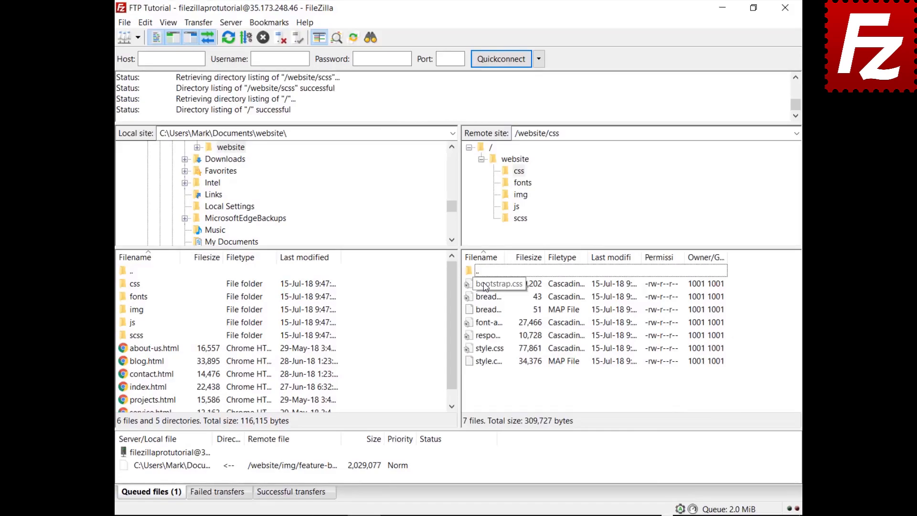
pyautogui.click(484, 285)
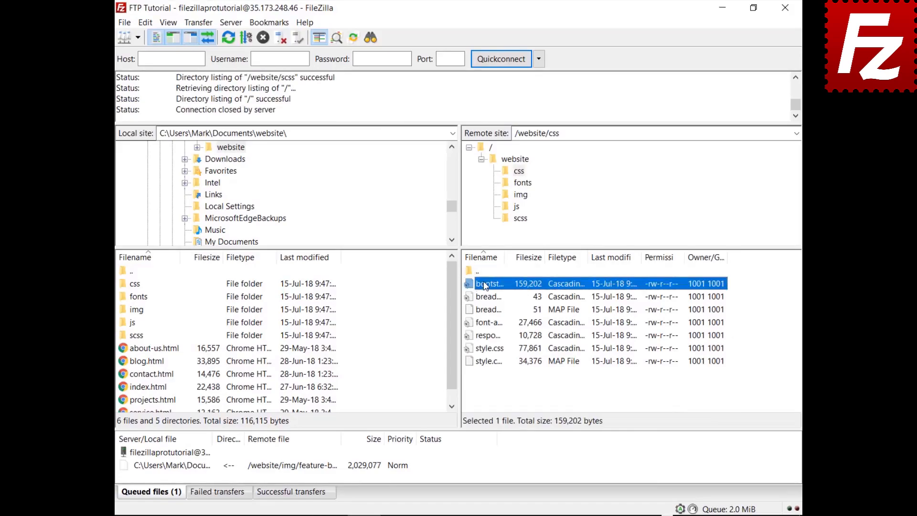
pyautogui.press('Down')
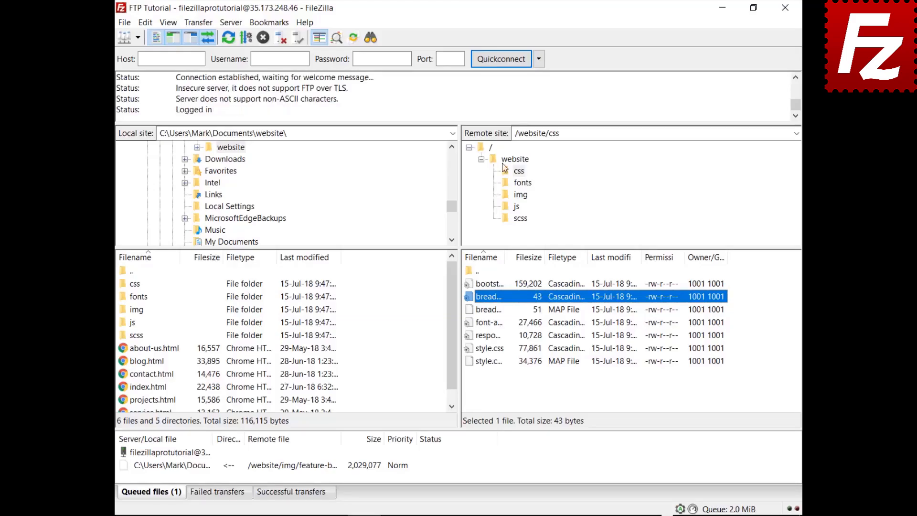
pyautogui.hotkey('ctrl', 'f')
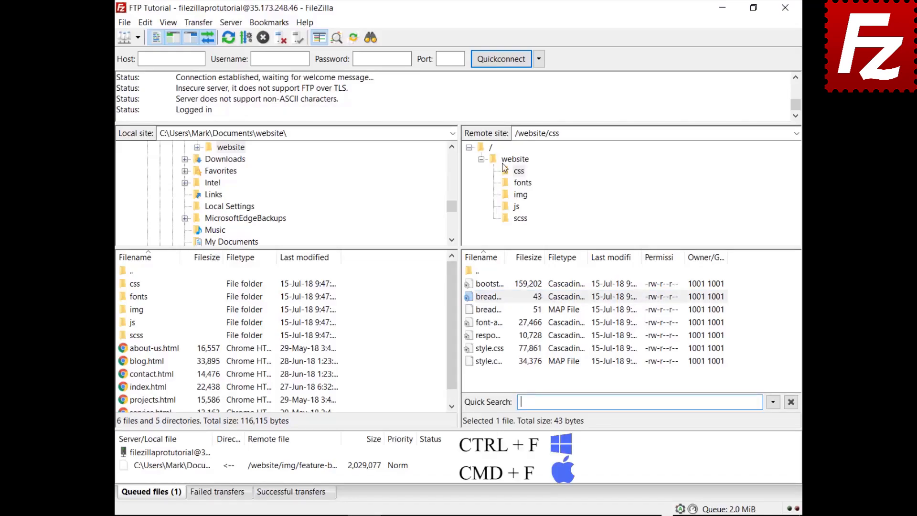
# - Filter the remote css files by 'style' and invert the filter to show non-matching files
pyautogui.write('style')
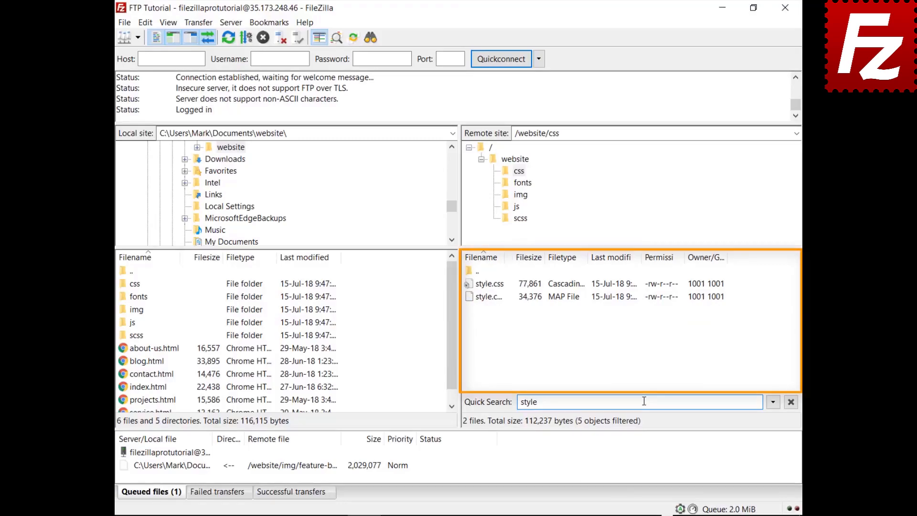
pyautogui.click(773, 403)
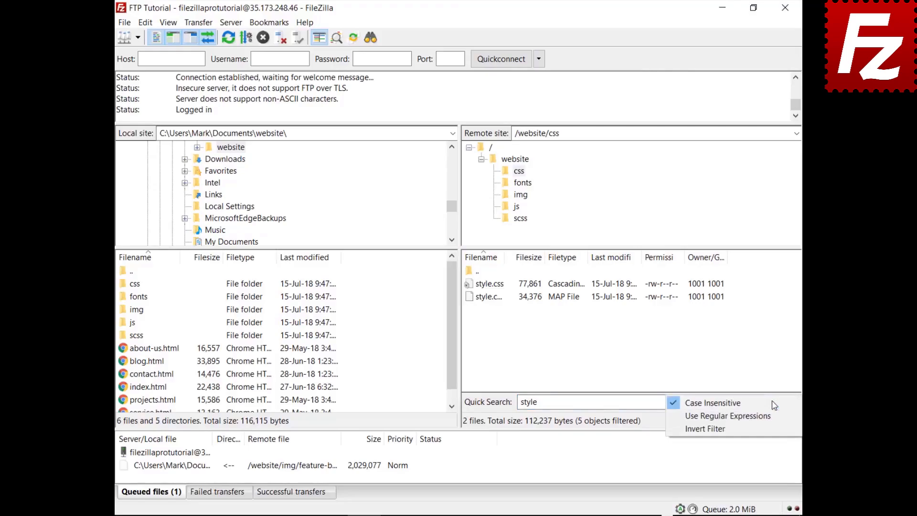
pyautogui.click(768, 428)
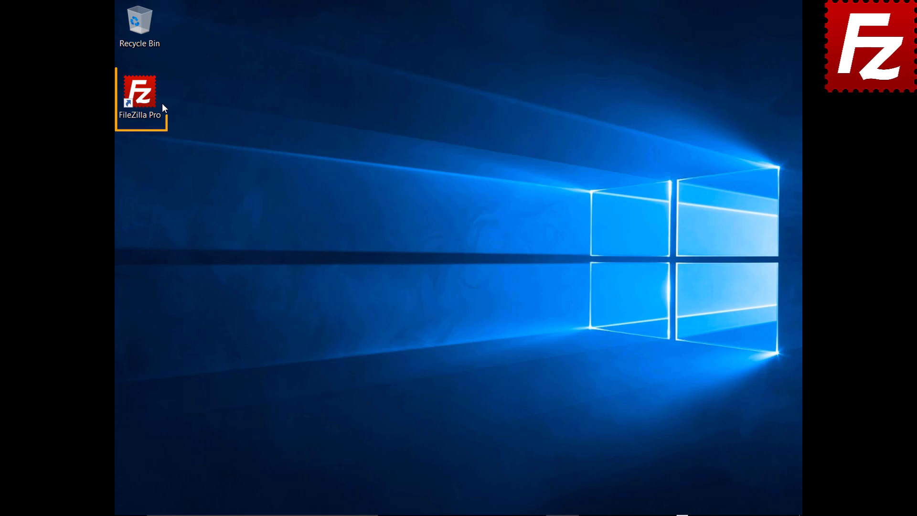
# - Launch FileZilla Pro and create a new site named SFTP in the Site Manager
pyautogui.doubleClick(145, 99)
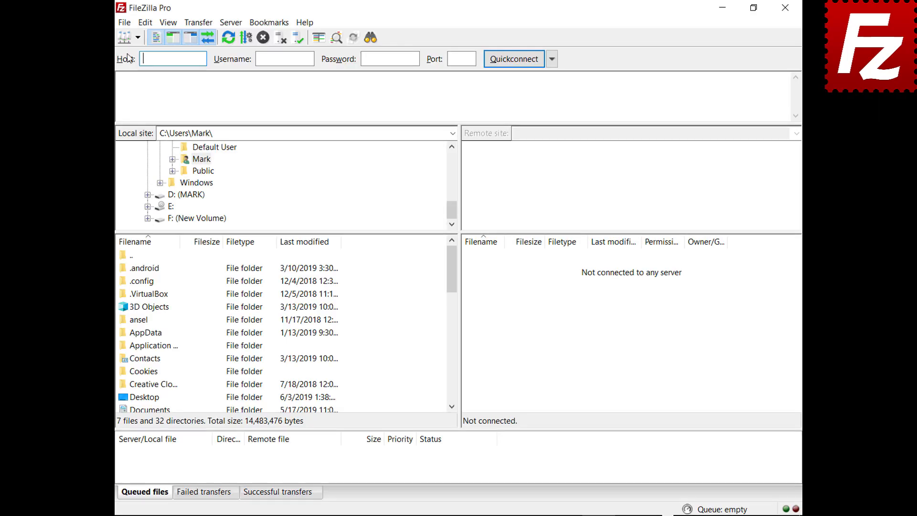
pyautogui.click(123, 23)
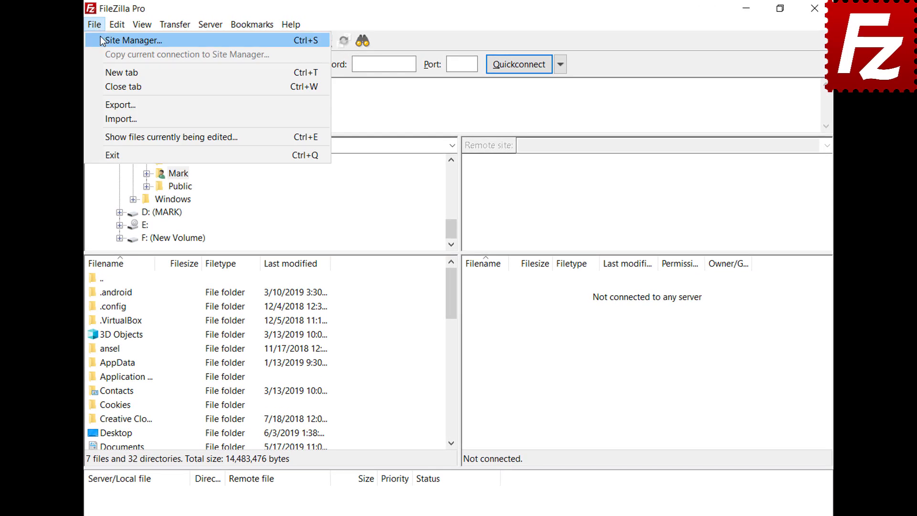
pyautogui.click(101, 37)
pyautogui.click(279, 361)
pyautogui.write('SFTP')
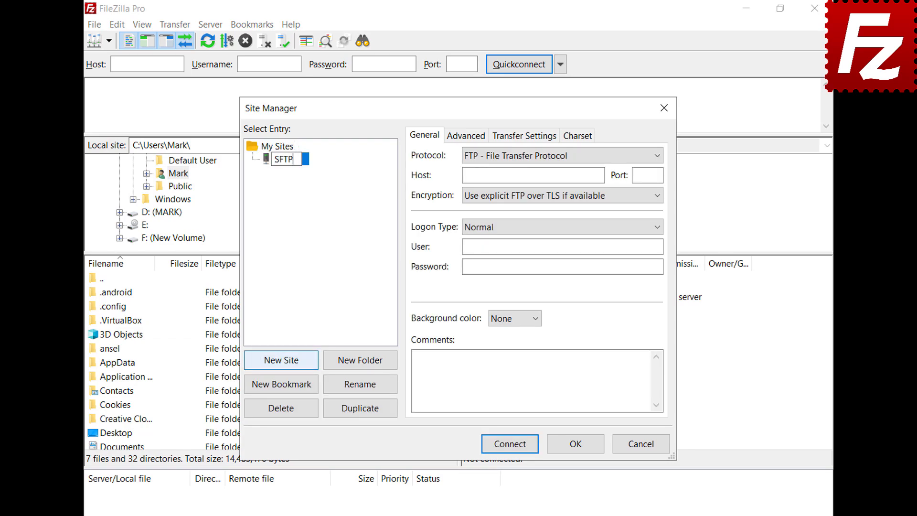
pyautogui.press('Return')
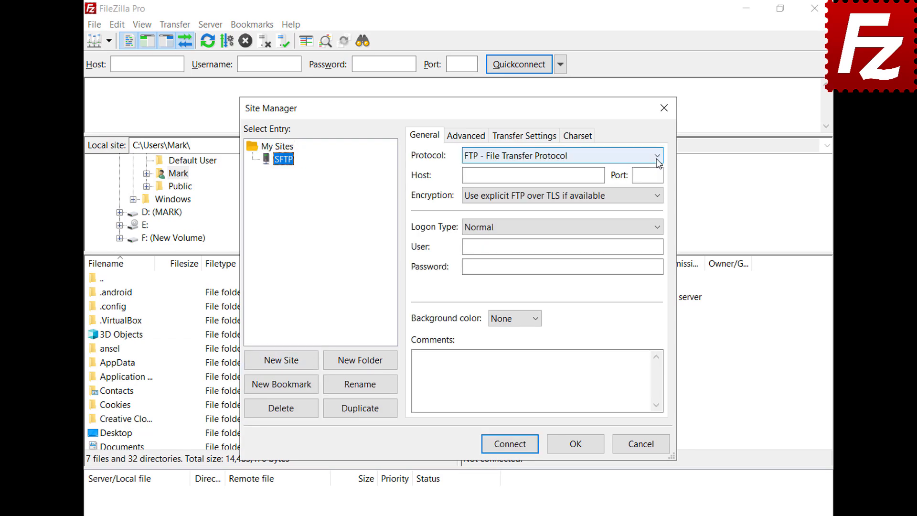
# - Set the site to SFTP protocol, host 3.209.179.104, with Key file logon type
pyautogui.click(657, 156)
pyautogui.click(656, 182)
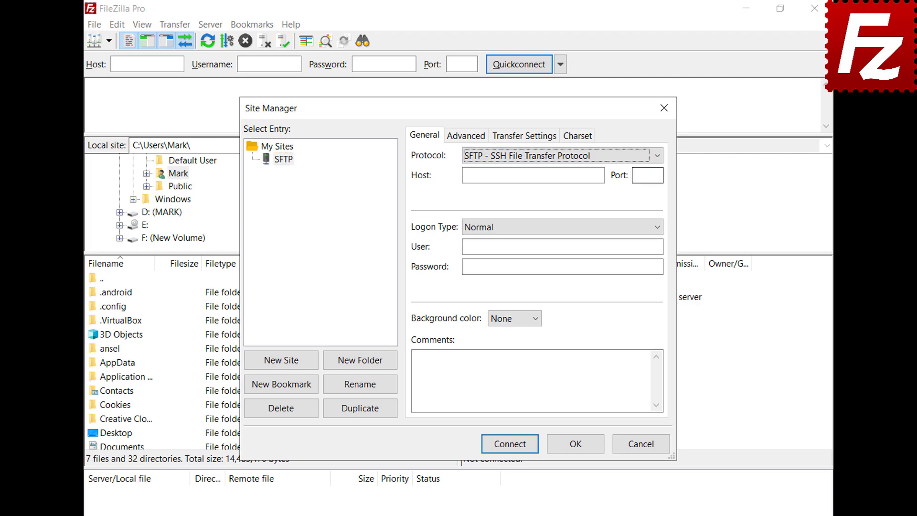
pyautogui.click(601, 176)
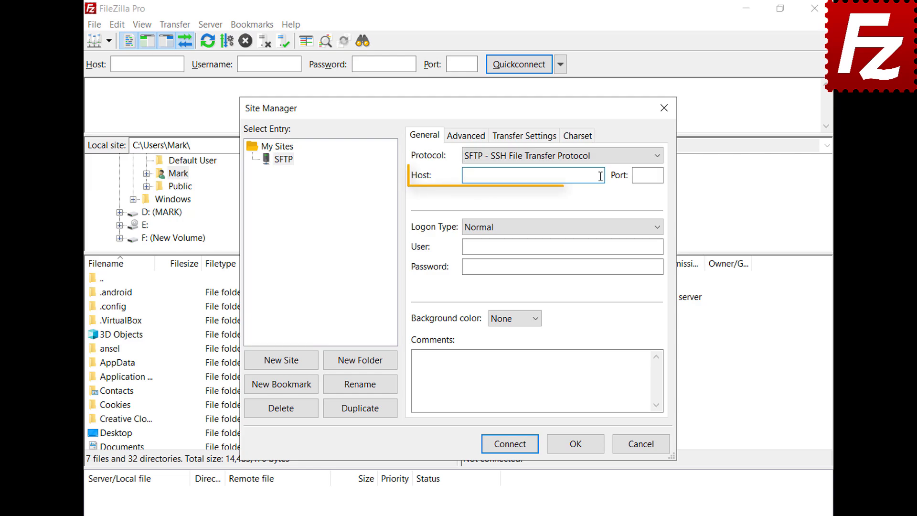
pyautogui.write('3.209.179.104')
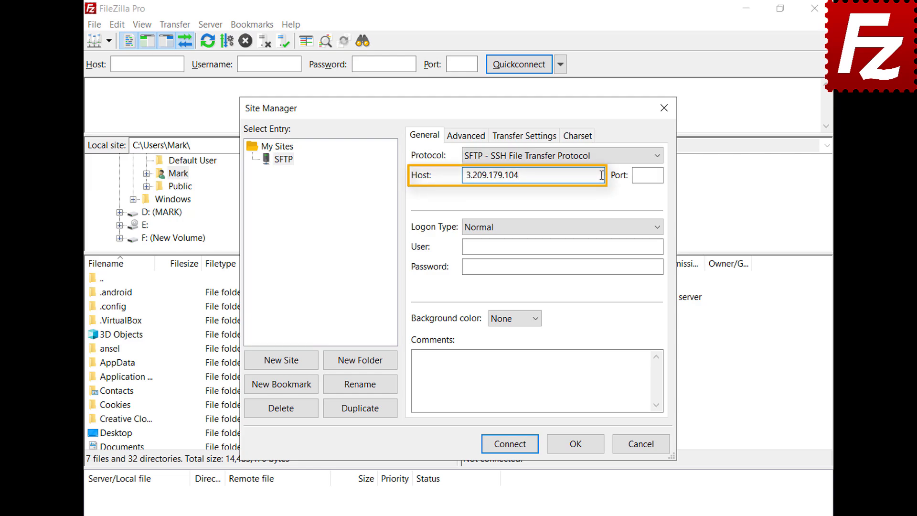
pyautogui.click(657, 227)
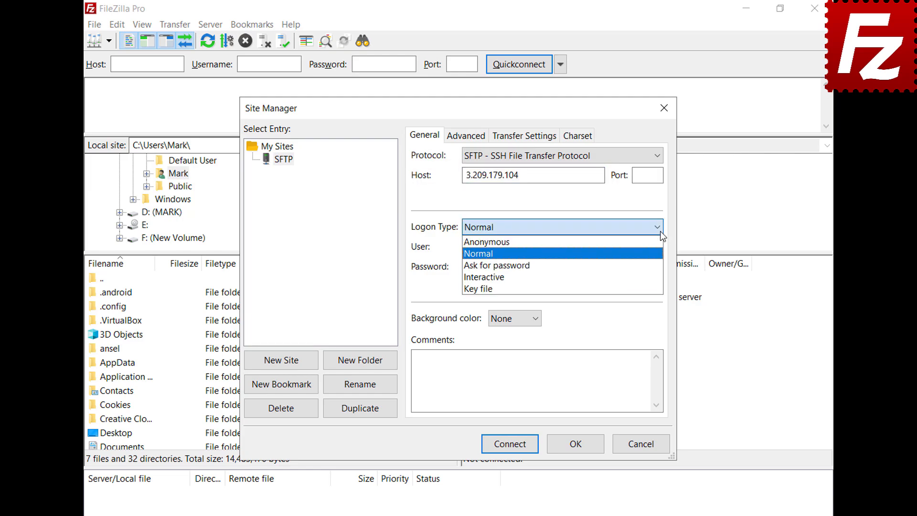
pyautogui.click(660, 289)
# - Enter user ubuntu, choose key.ppk as the key file, and connect
pyautogui.click(658, 246)
pyautogui.write('ubuntu')
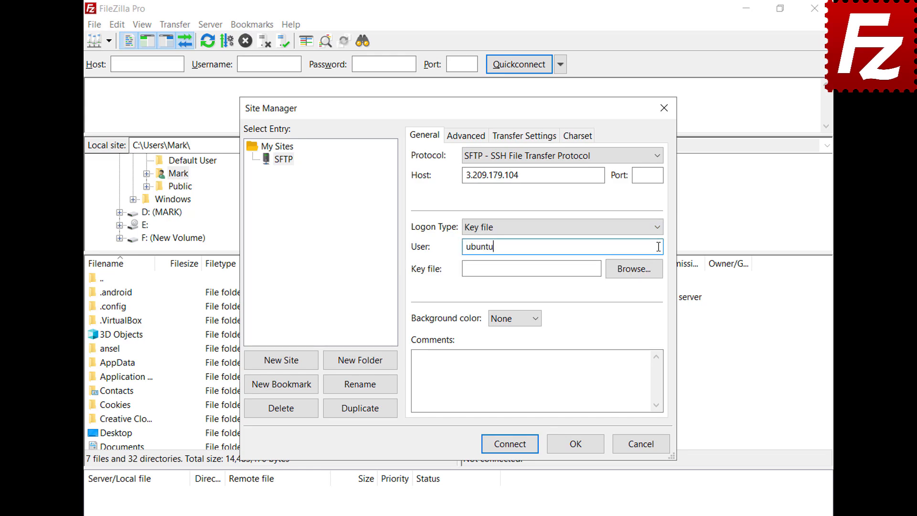
pyautogui.click(633, 268)
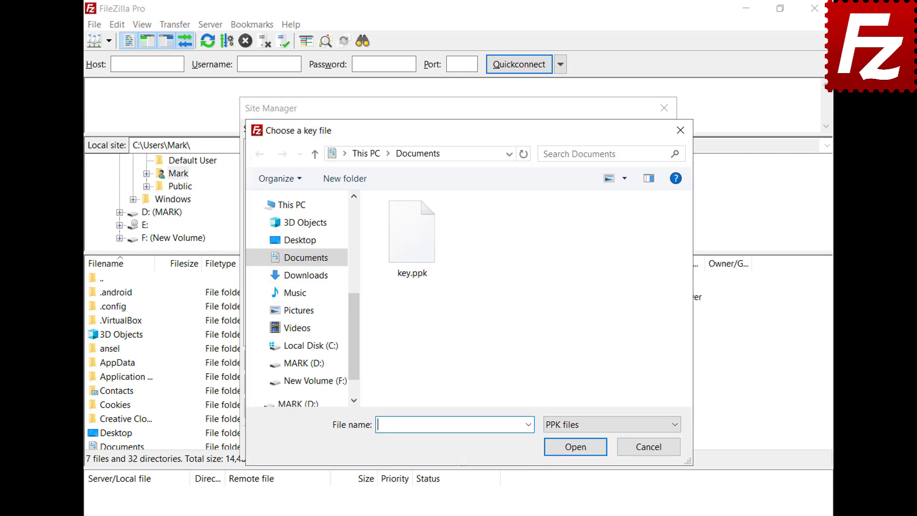
pyautogui.doubleClick(418, 253)
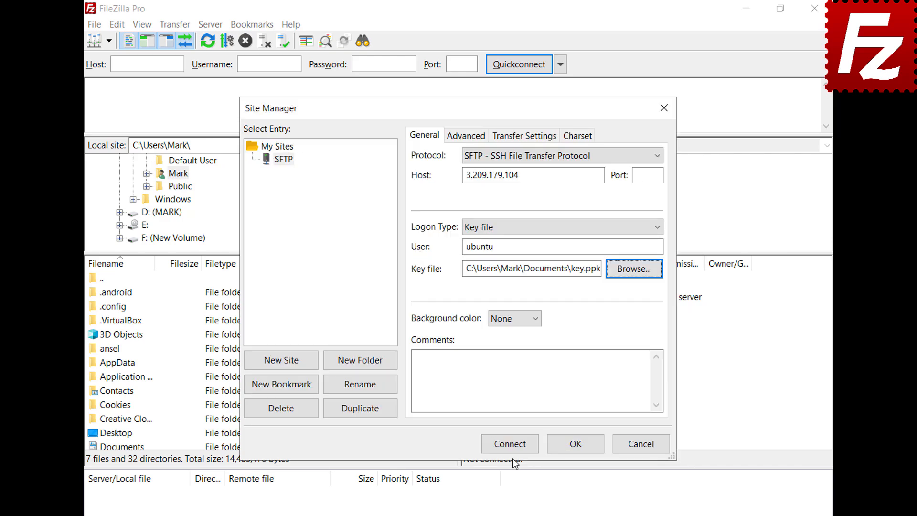
pyautogui.click(511, 446)
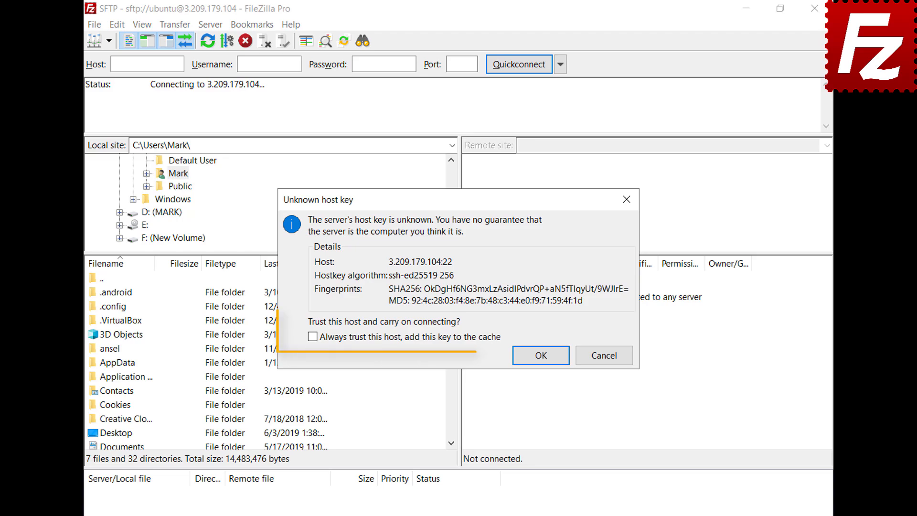
# - Always trust the server's host key and enter the key passphrase to complete the SFTP login
pyautogui.click(313, 337)
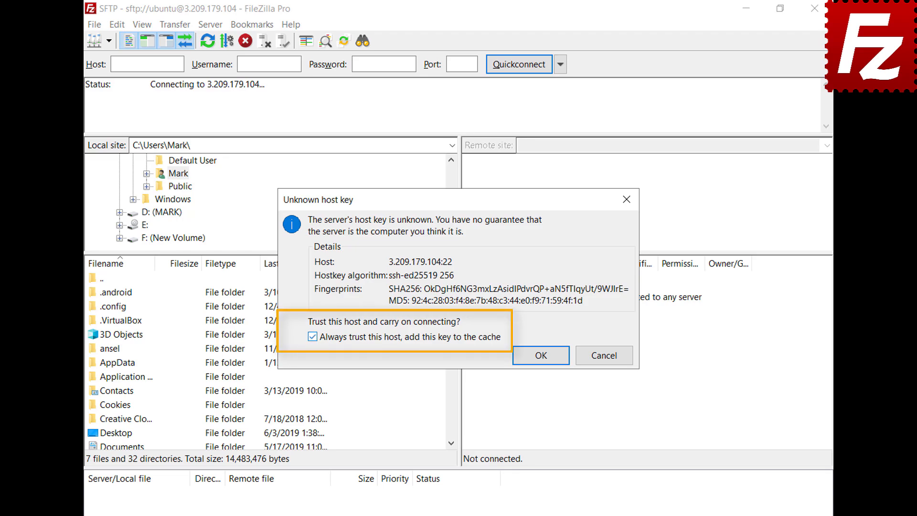
pyautogui.click(542, 363)
pyautogui.write('••••••')
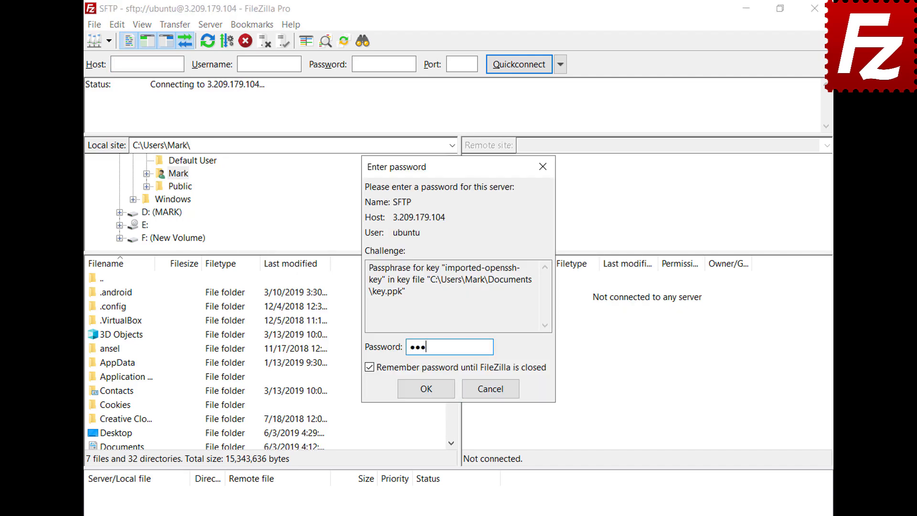
pyautogui.click(426, 391)
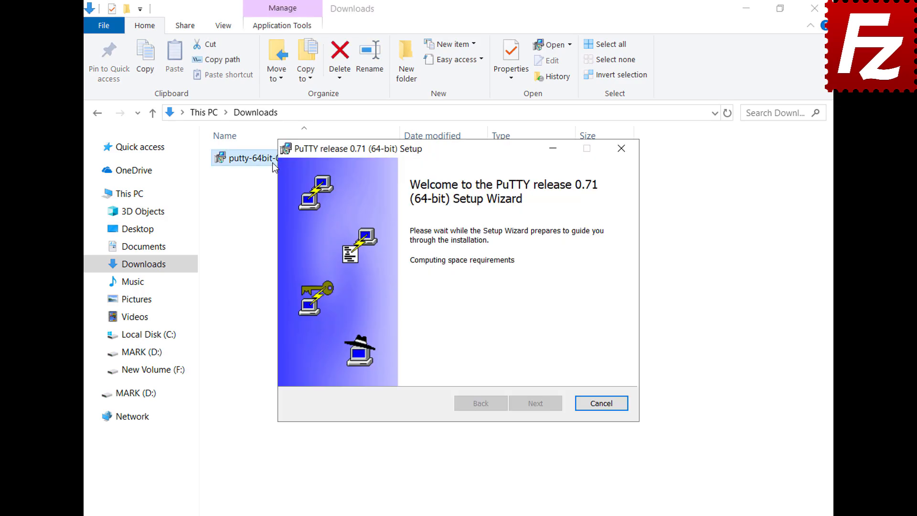
# - Install PuTTY 0.71 (64-bit) with the default folder and features, then finish the wizard
pyautogui.click(540, 412)
pyautogui.click(540, 412)
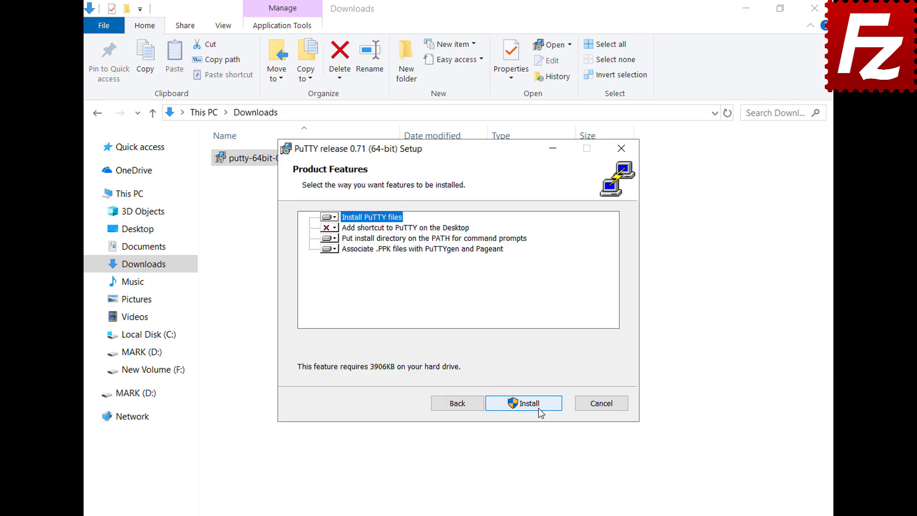
pyautogui.click(540, 413)
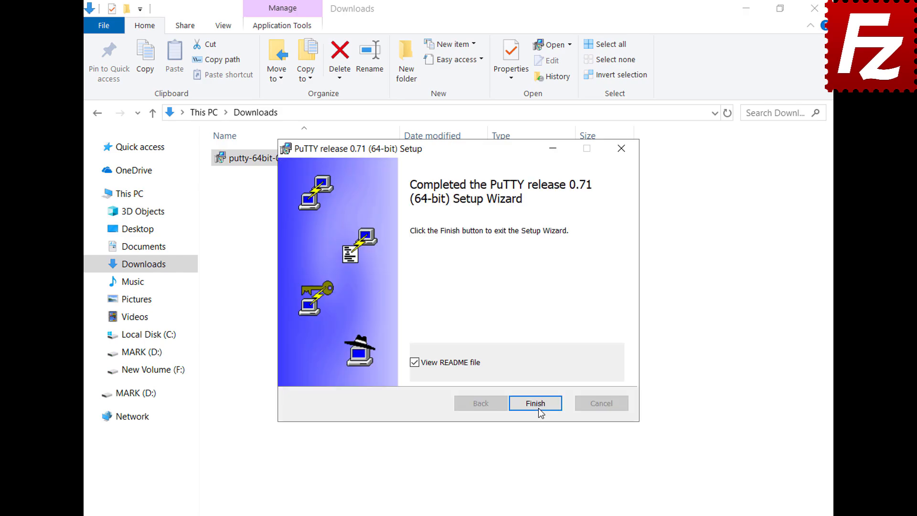
pyautogui.click(540, 412)
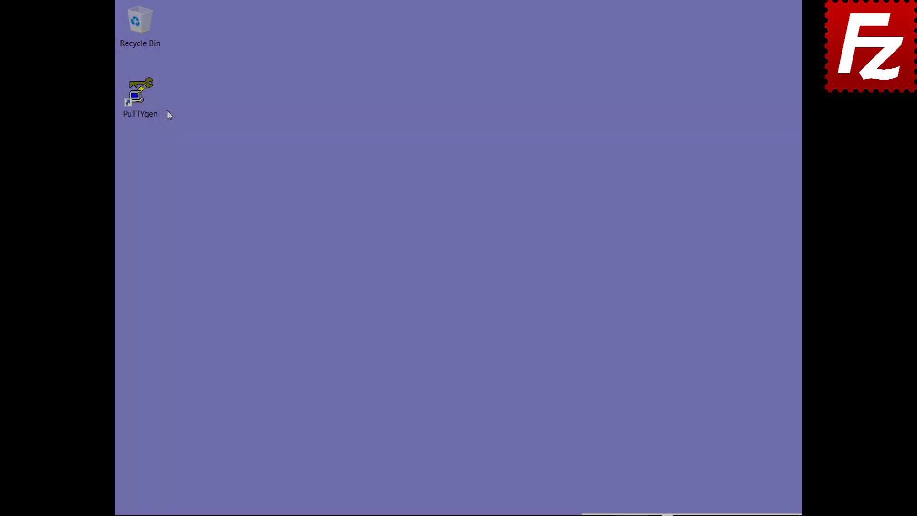
# - Launch PuTTYgen and import the OpenSSH key 'key' from Documents, entering its passphrase
pyautogui.doubleClick(152, 111)
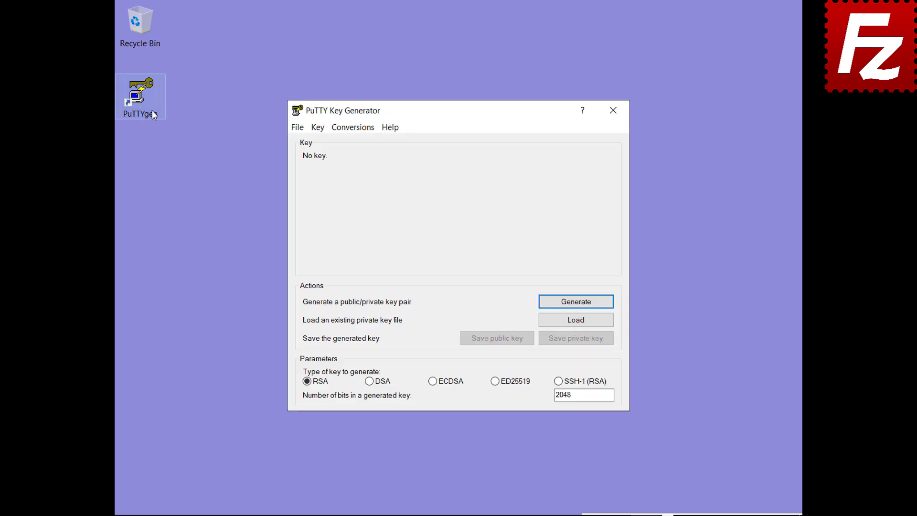
pyautogui.click(353, 128)
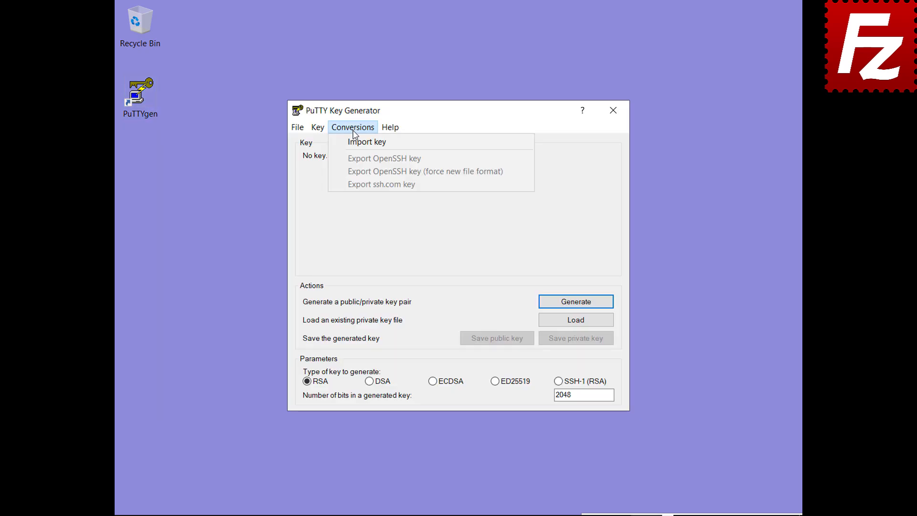
pyautogui.click(353, 142)
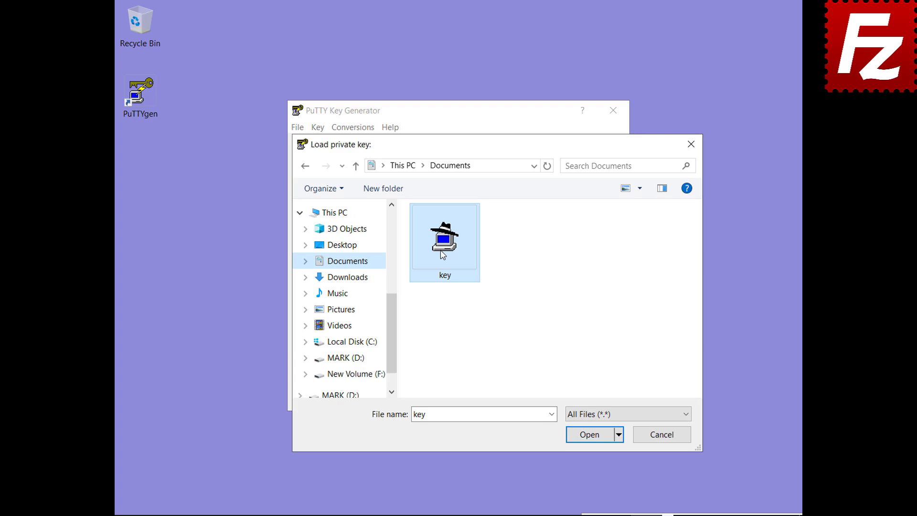
pyautogui.doubleClick(442, 253)
pyautogui.write('*****')
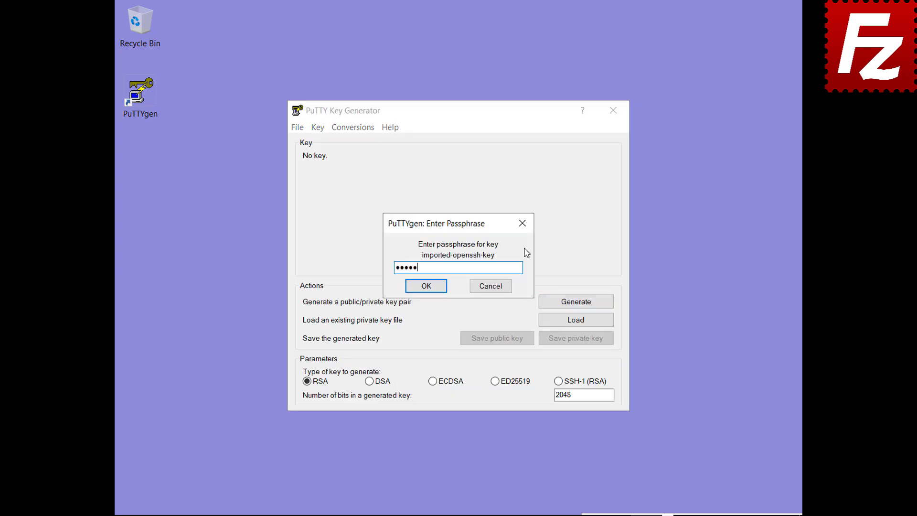
pyautogui.click(424, 287)
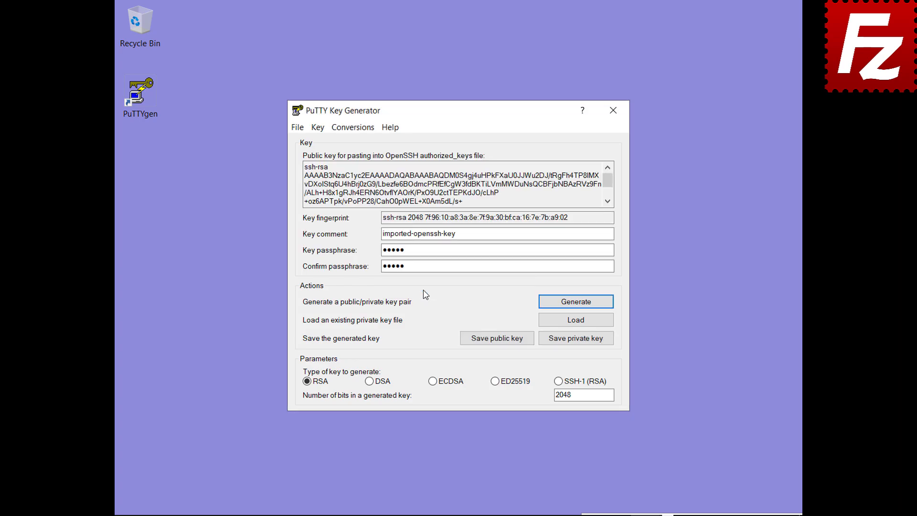
# - Save the imported key as key.ppk in Documents
pyautogui.click(576, 338)
pyautogui.write('key.ppk')
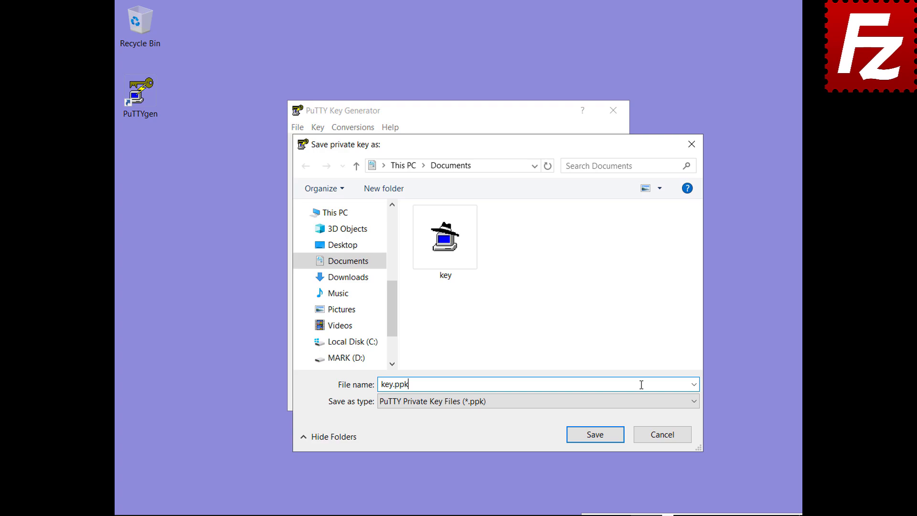
pyautogui.click(598, 435)
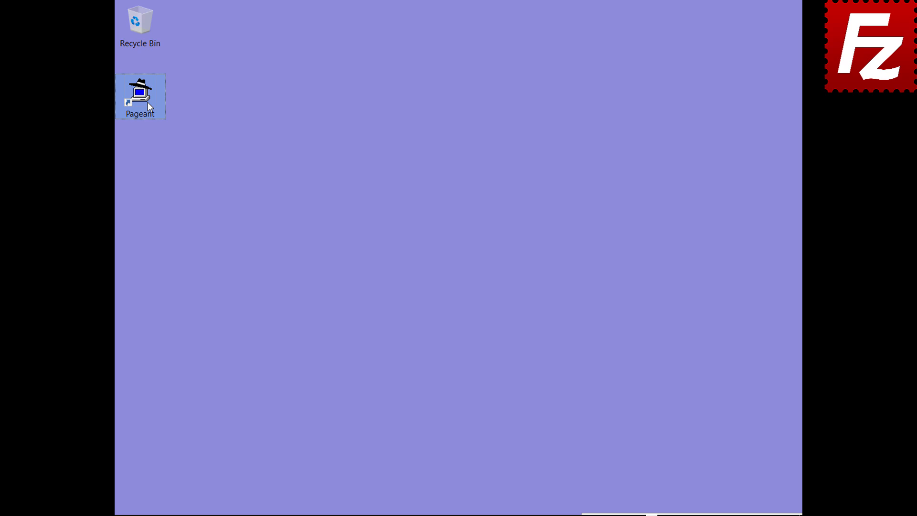
# - Start Pageant and load key.ppk with its passphrase, adding the ssh-rsa 2048 key
pyautogui.doubleClick(147, 102)
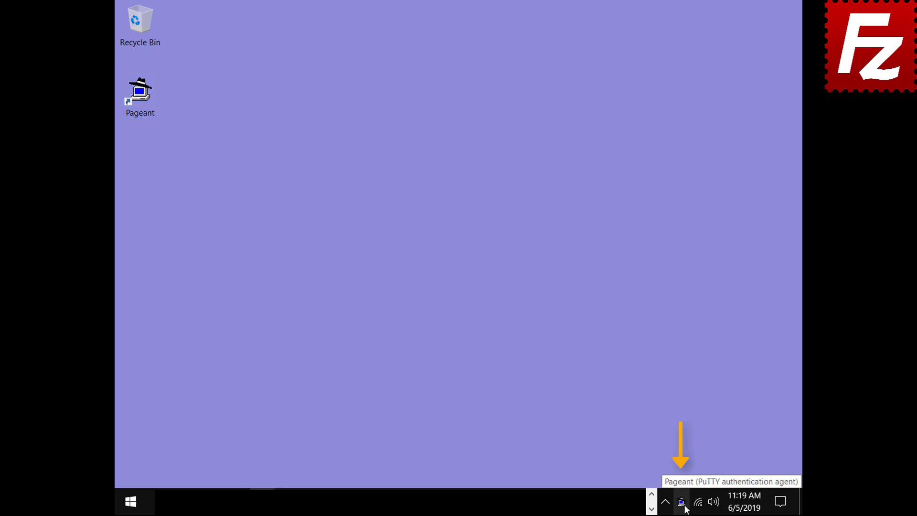
pyautogui.doubleClick(682, 503)
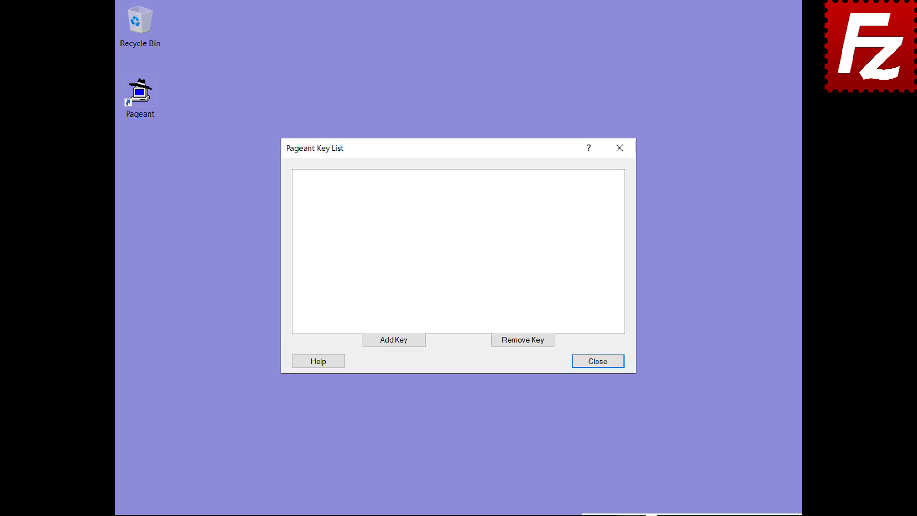
pyautogui.click(393, 341)
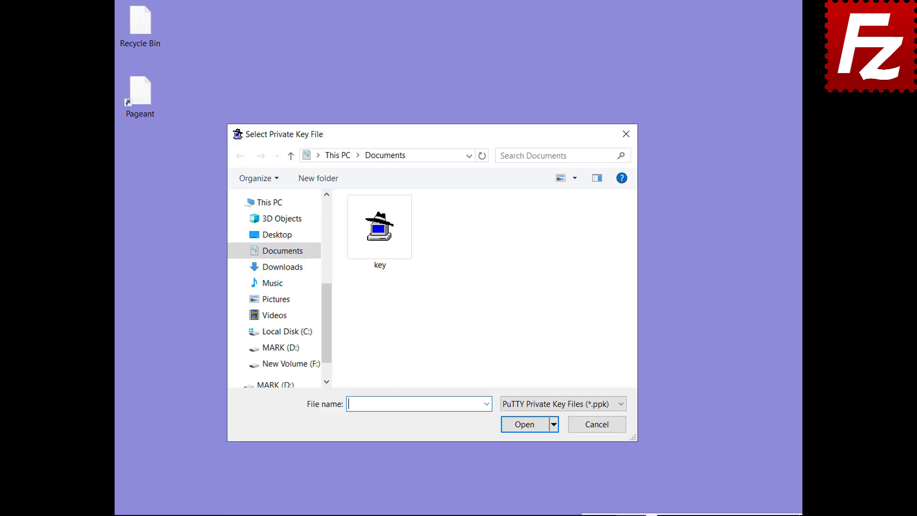
pyautogui.doubleClick(380, 264)
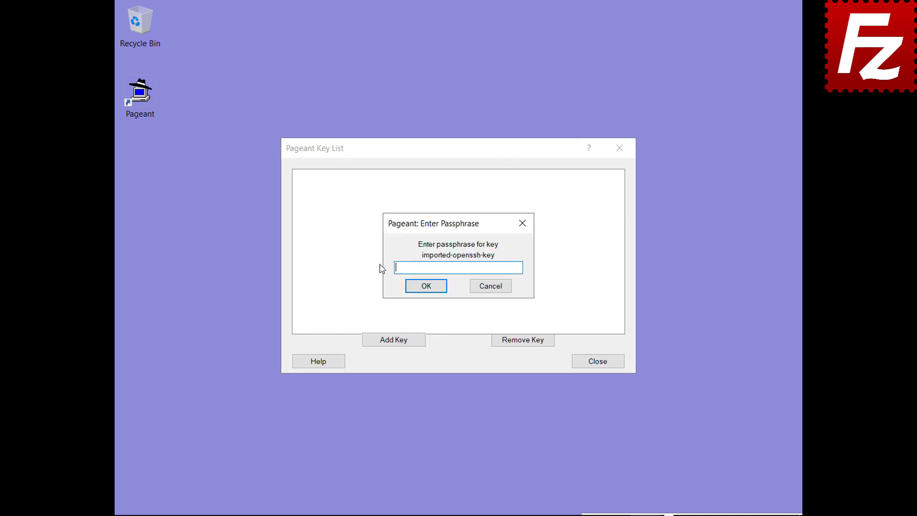
pyautogui.write('******')
pyautogui.click(426, 289)
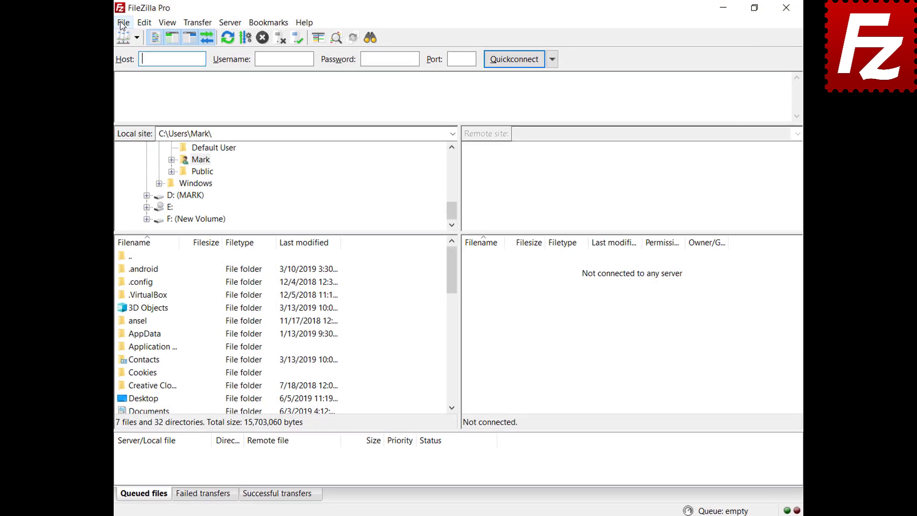
# - Change the SFTP site's logon type to Normal in Site Manager and connect to 3.209.179.104
pyautogui.click(122, 21)
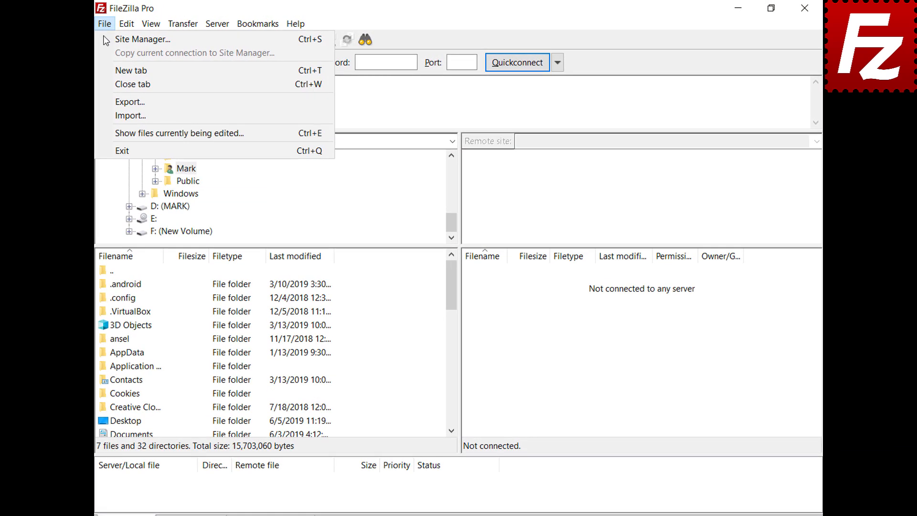
pyautogui.click(111, 40)
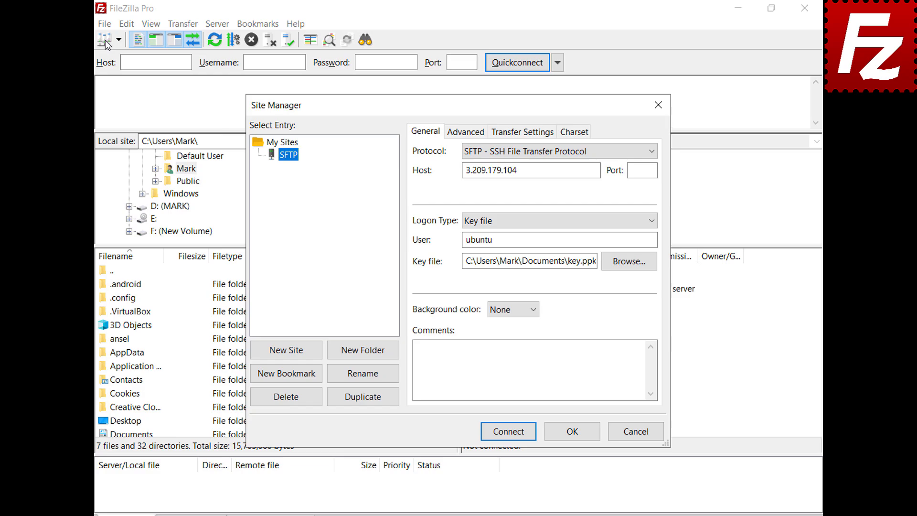
pyautogui.click(653, 219)
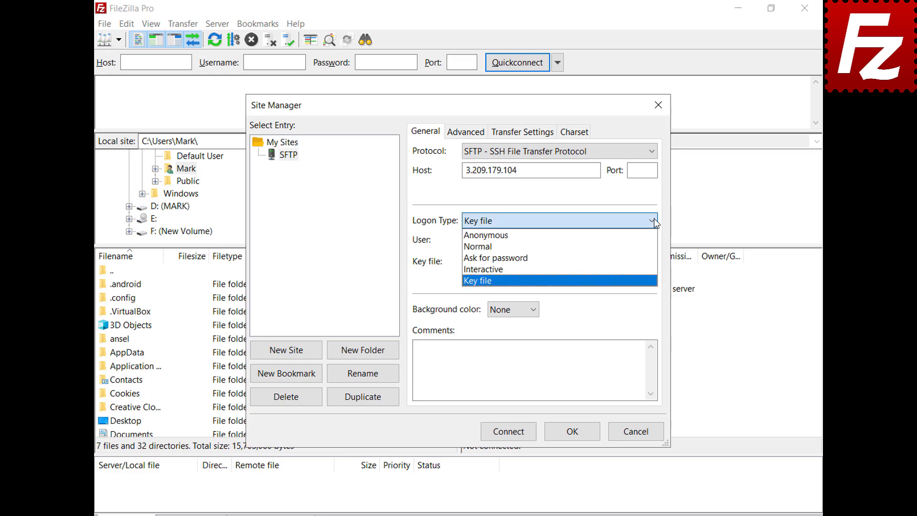
pyautogui.click(652, 246)
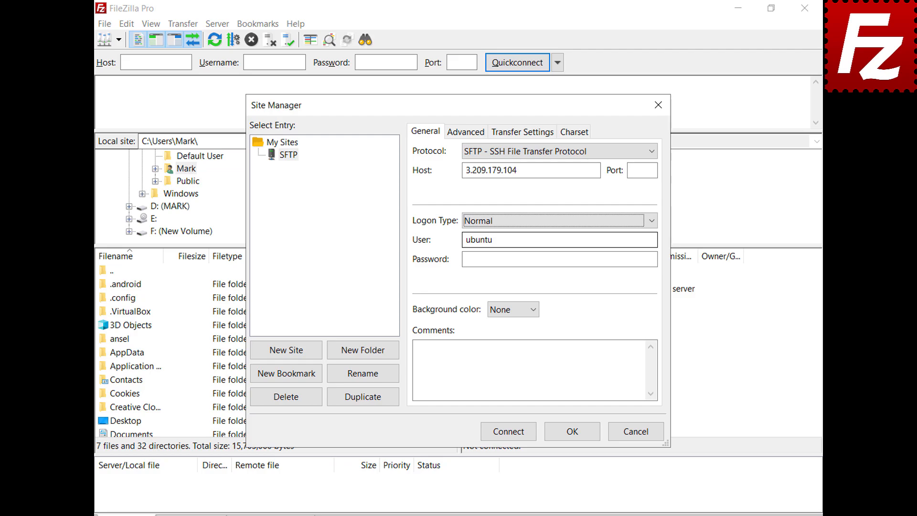
pyautogui.click(507, 431)
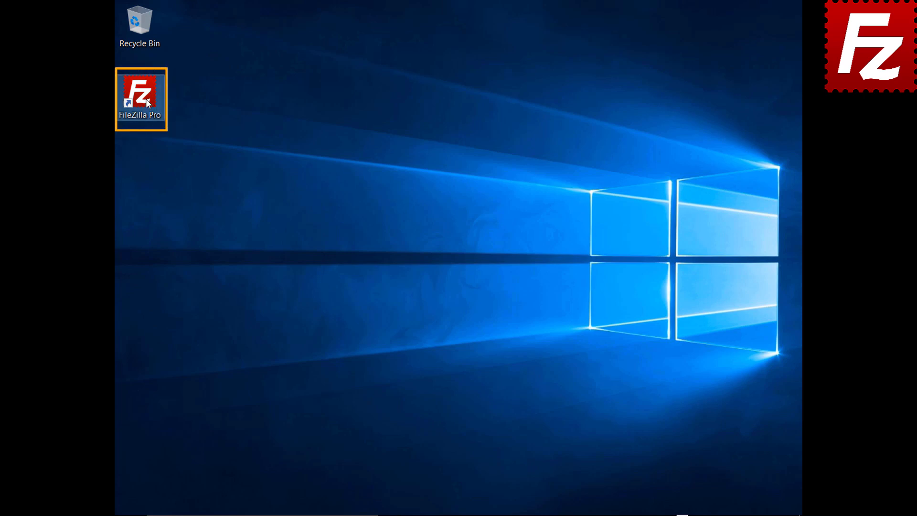
# - Launch FileZilla Pro and go to the Transfers > FTP: File Types settings page
pyautogui.doubleClick(145, 98)
pyautogui.click(134, 22)
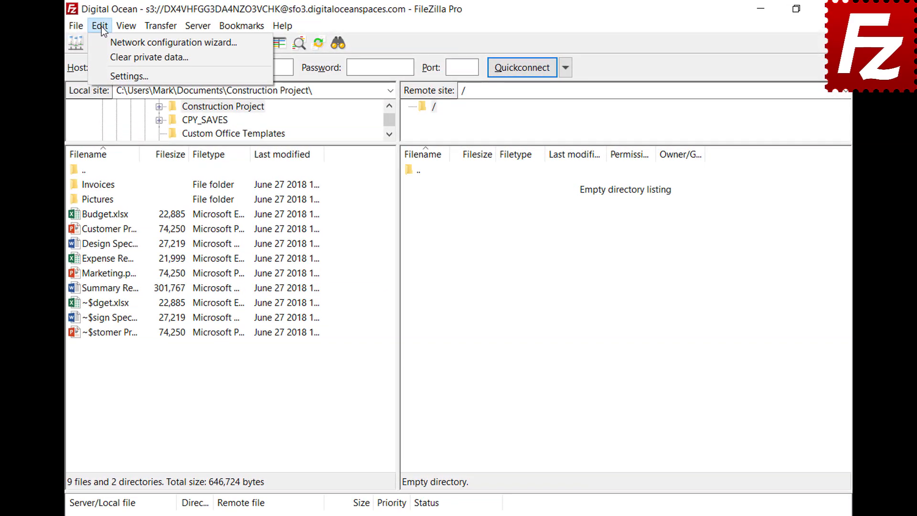
pyautogui.click(107, 76)
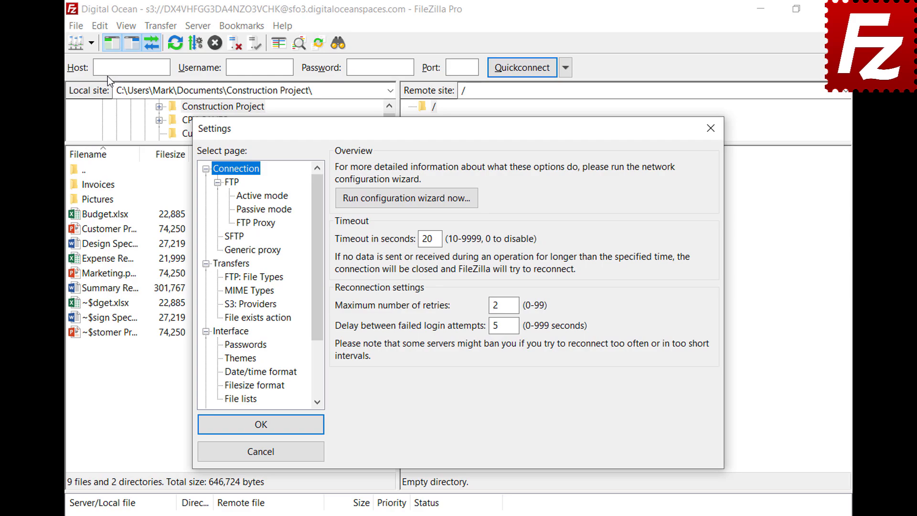
pyautogui.click(226, 278)
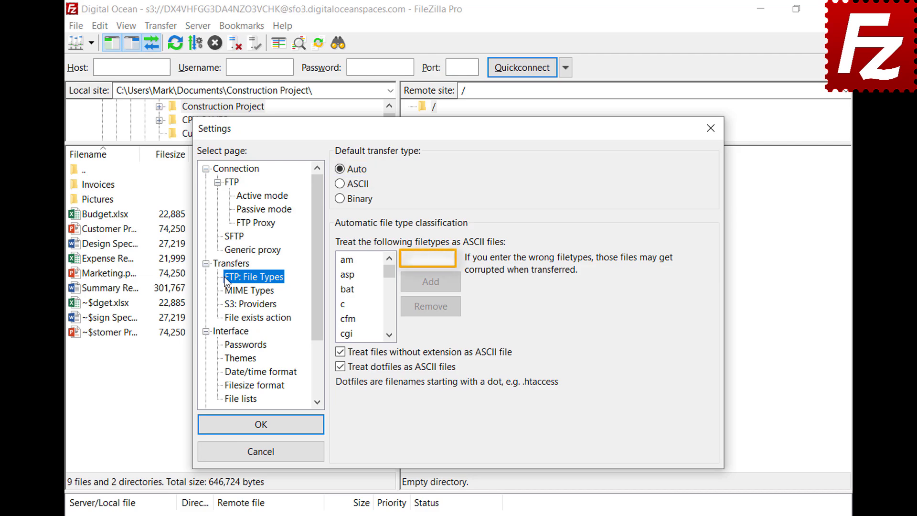
# - Add json to the ASCII file types and save the settings with OK
pyautogui.click(450, 259)
pyautogui.write('json')
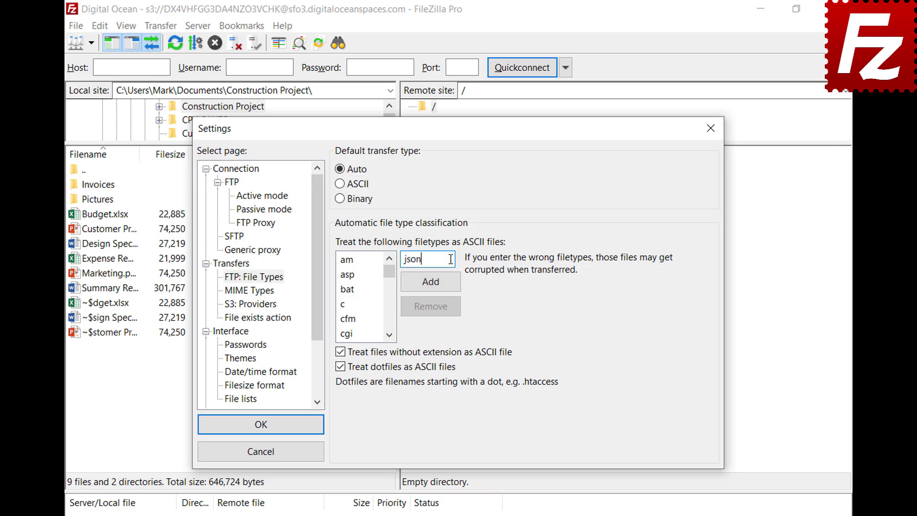
pyautogui.click(430, 286)
pyautogui.moveTo(391, 275); pyautogui.dragTo(391, 293)
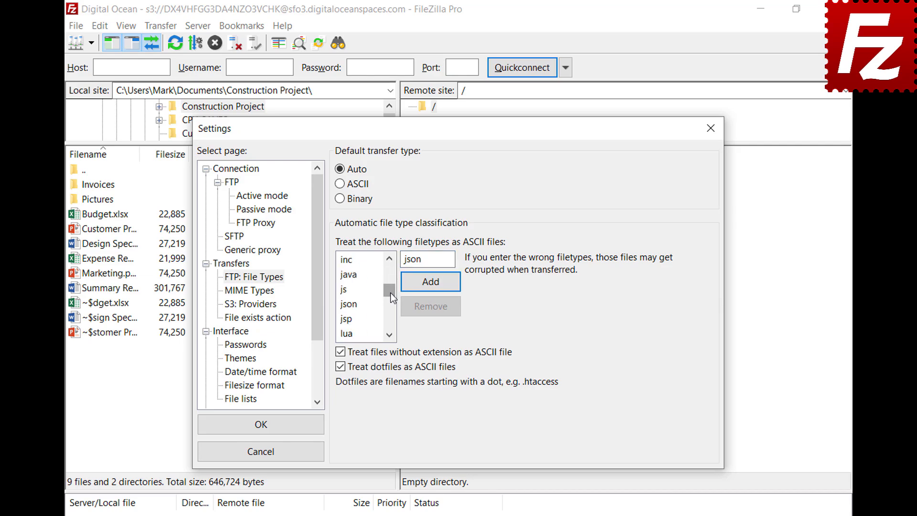
pyautogui.click(357, 306)
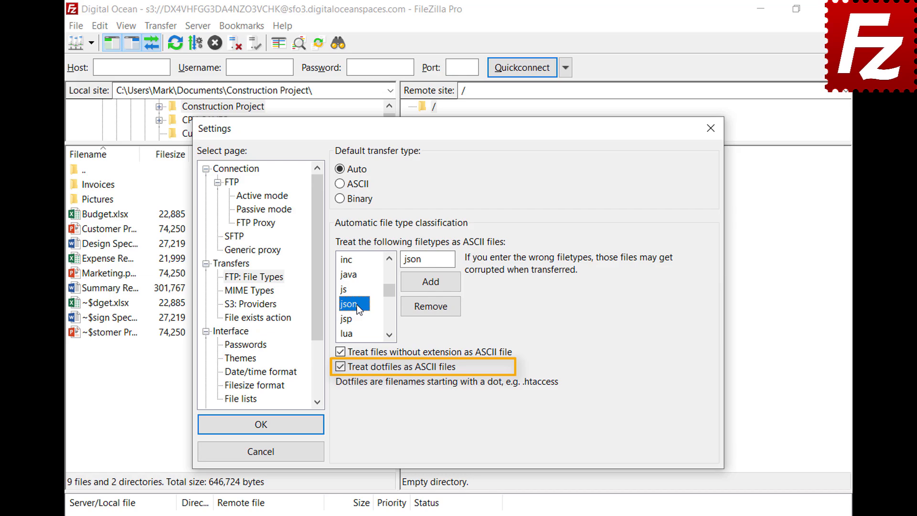
pyautogui.click(259, 429)
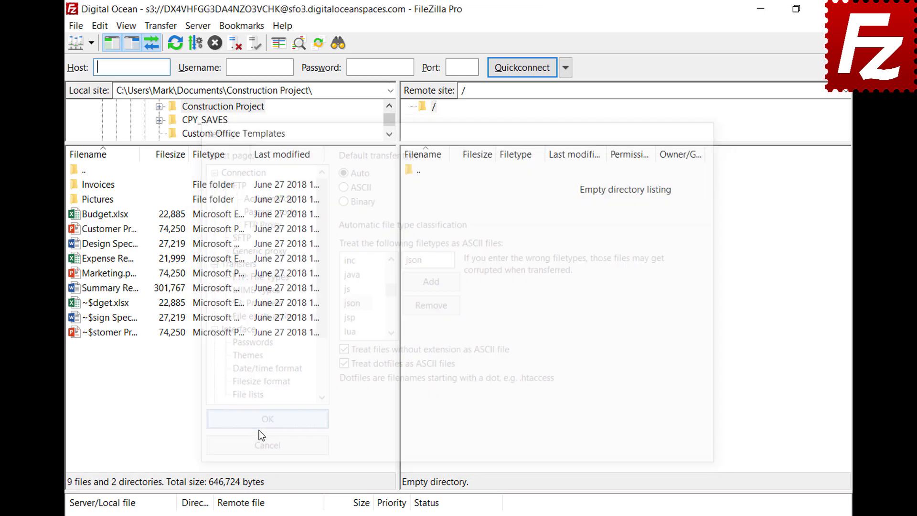
# - Connect to the FTP site at 52.170.115.215, then check the Transfer type menu and status-bar icon
pyautogui.click(91, 43)
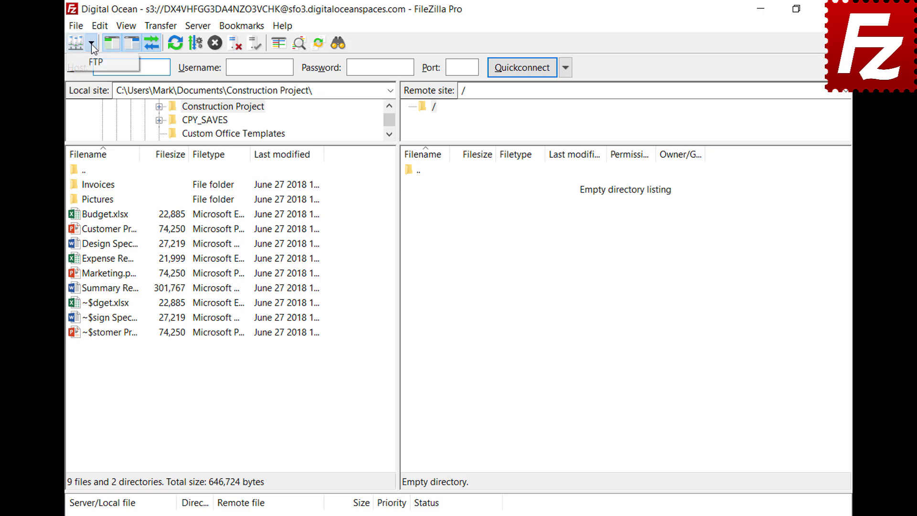
pyautogui.click(91, 60)
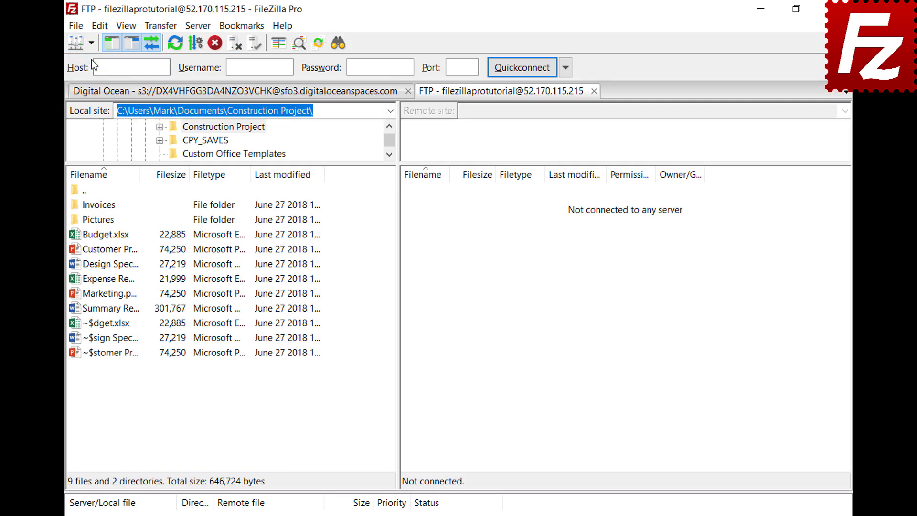
pyautogui.click(160, 26)
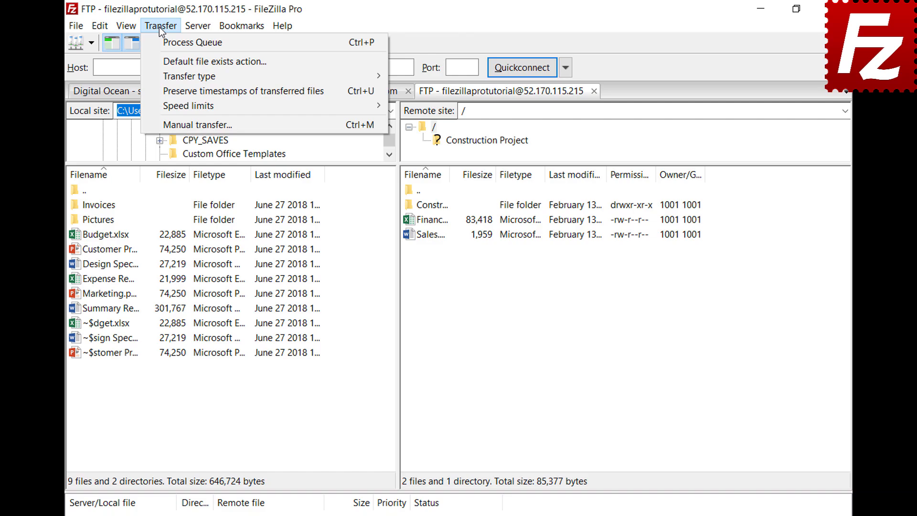
pyautogui.moveTo(164, 76)
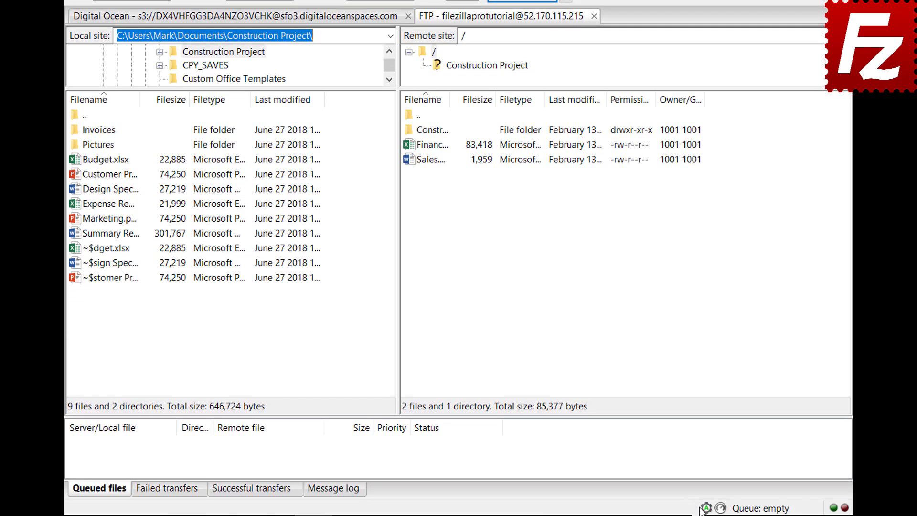
pyautogui.click(705, 507)
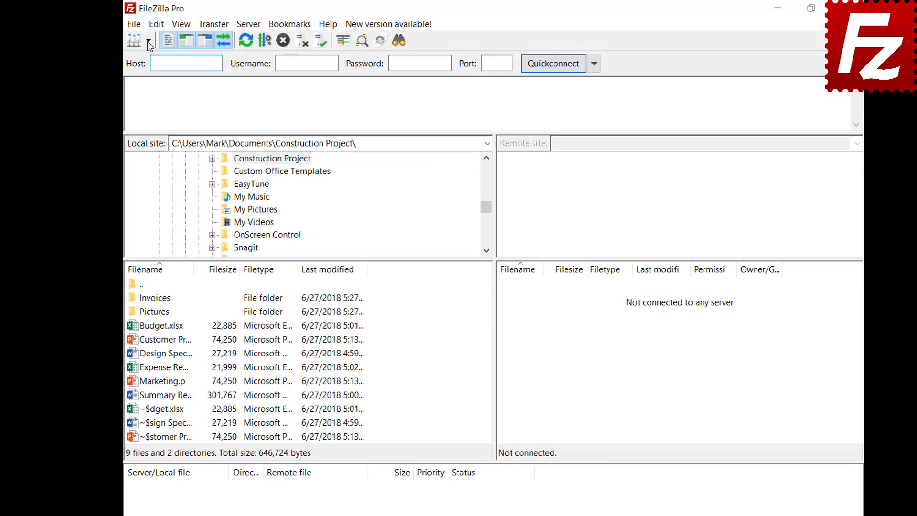
# - Connect to the FTP Tutorial site and queue Summary Report.docx for upload
pyautogui.click(138, 39)
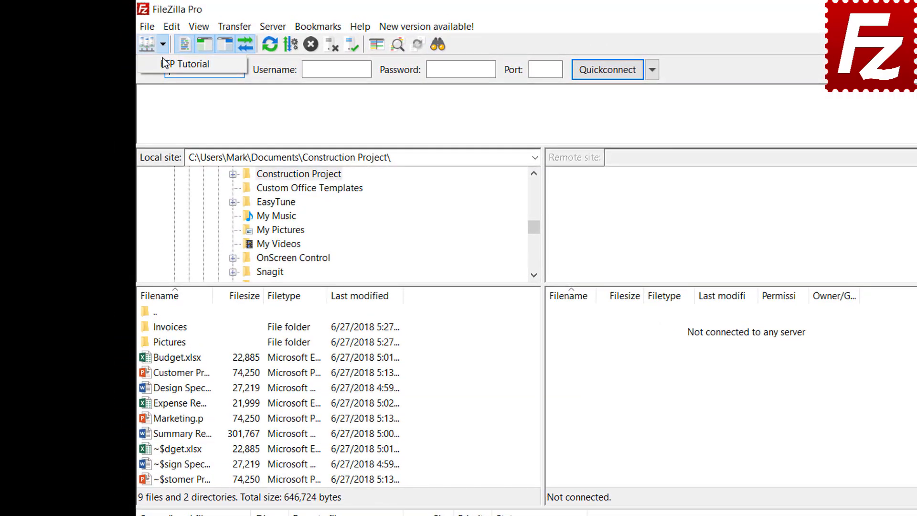
pyautogui.click(164, 62)
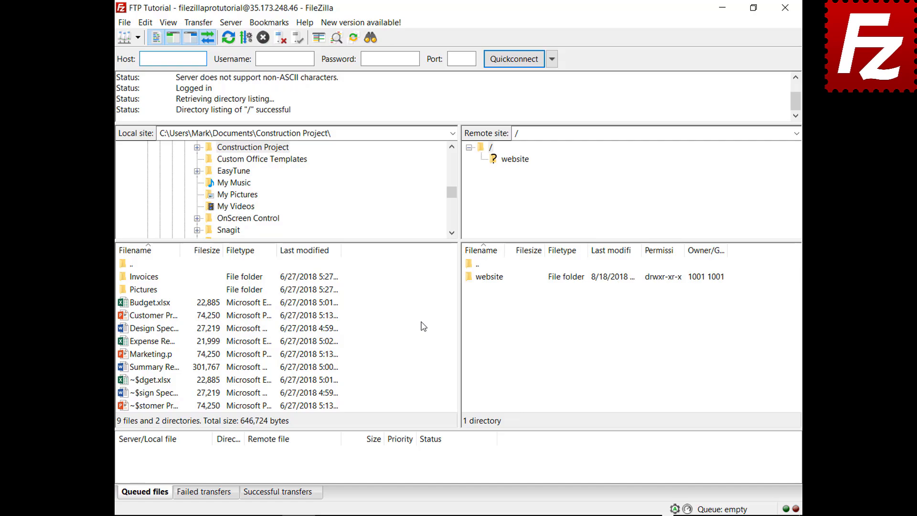
pyautogui.rightClick(154, 367)
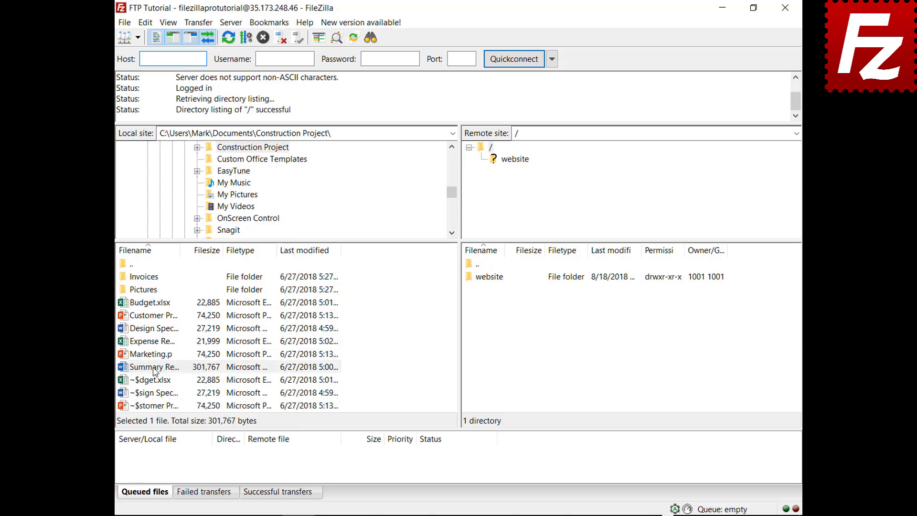
pyautogui.click(174, 376)
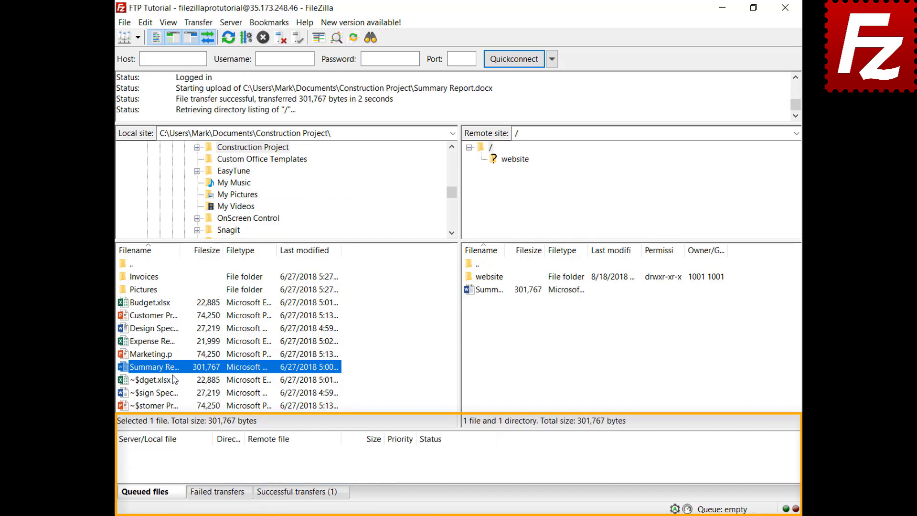
# - Queue Budget.xlsx and the Invoices folder, then process the queue to upload them
pyautogui.rightClick(154, 303)
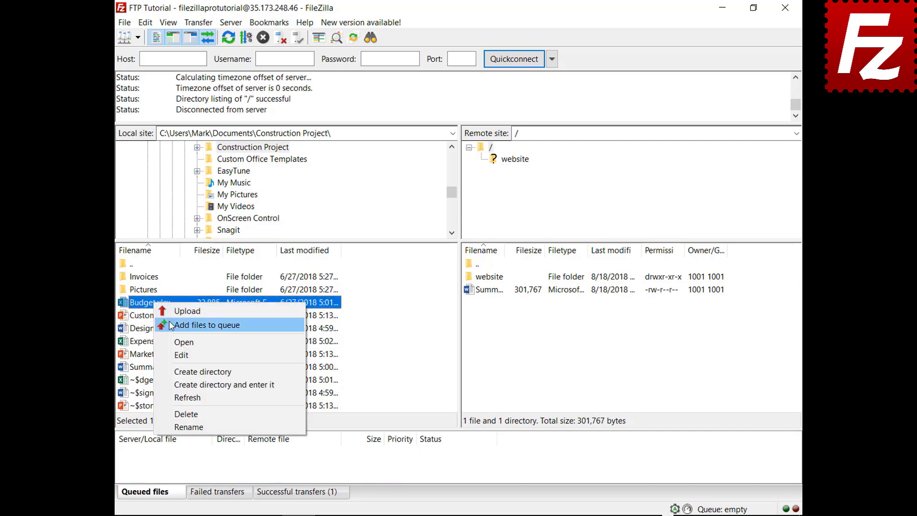
pyautogui.click(170, 326)
pyautogui.rightClick(151, 276)
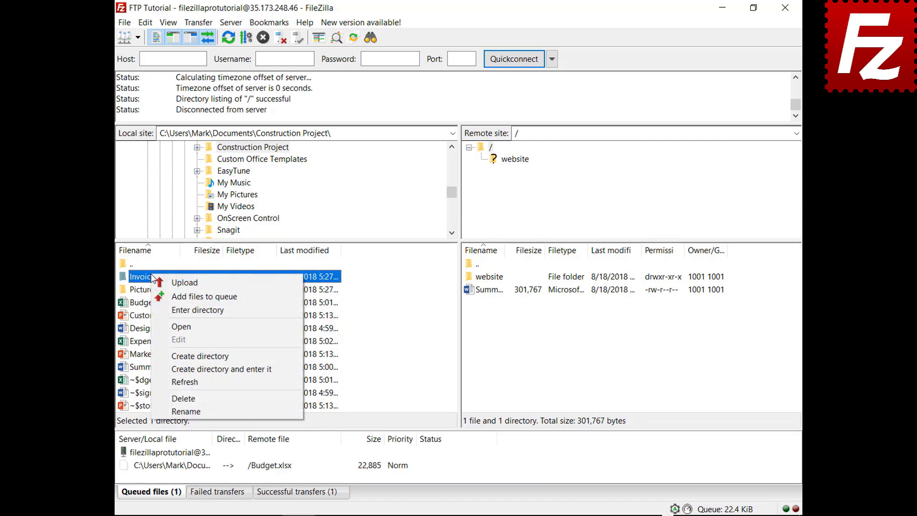
pyautogui.click(161, 296)
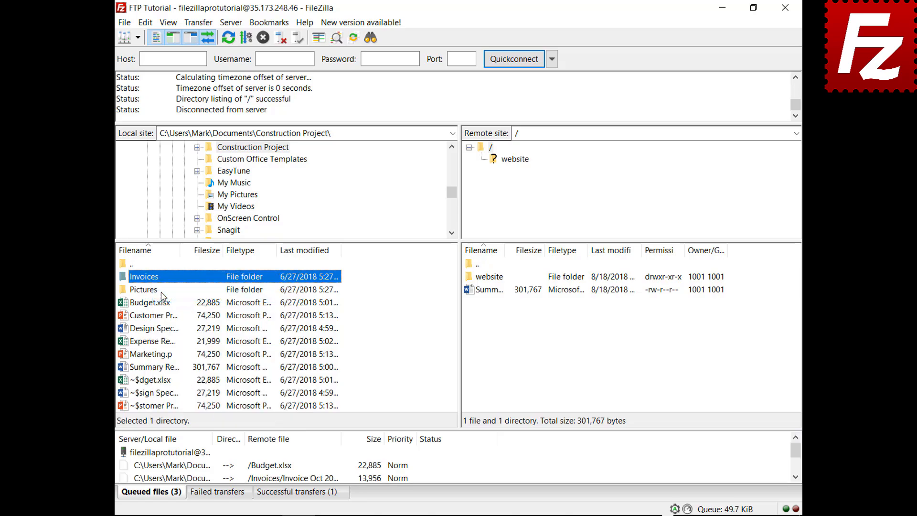
pyautogui.rightClick(175, 454)
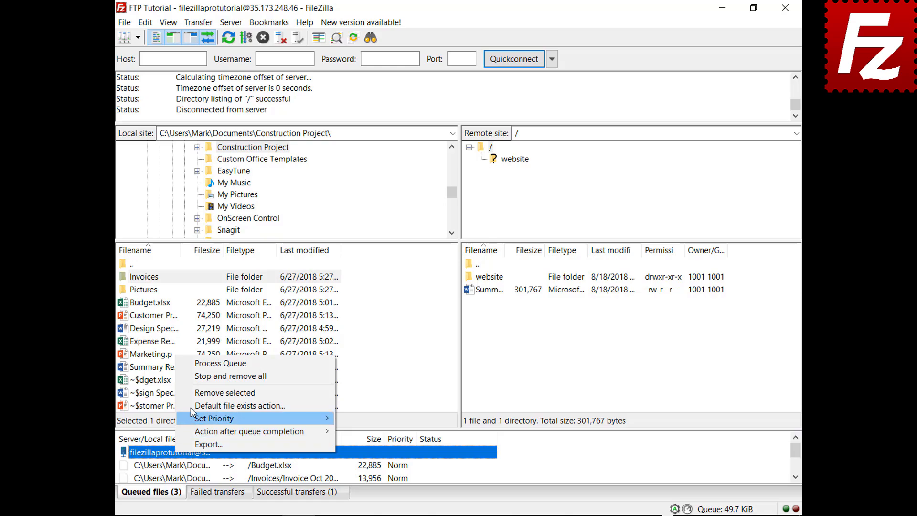
pyautogui.click(198, 365)
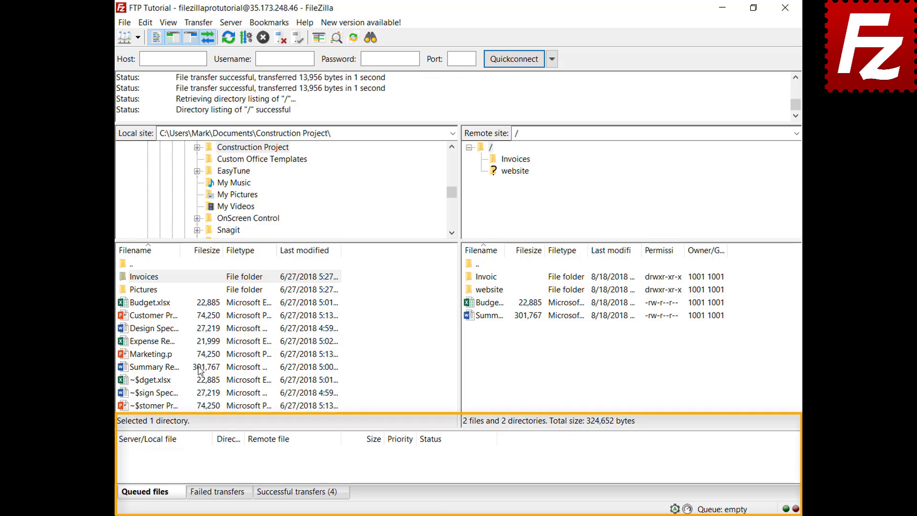
# - Queue Design Specs.docx and Expense Report.xlsx and sort the queue by size
pyautogui.rightClick(160, 328)
pyautogui.click(178, 351)
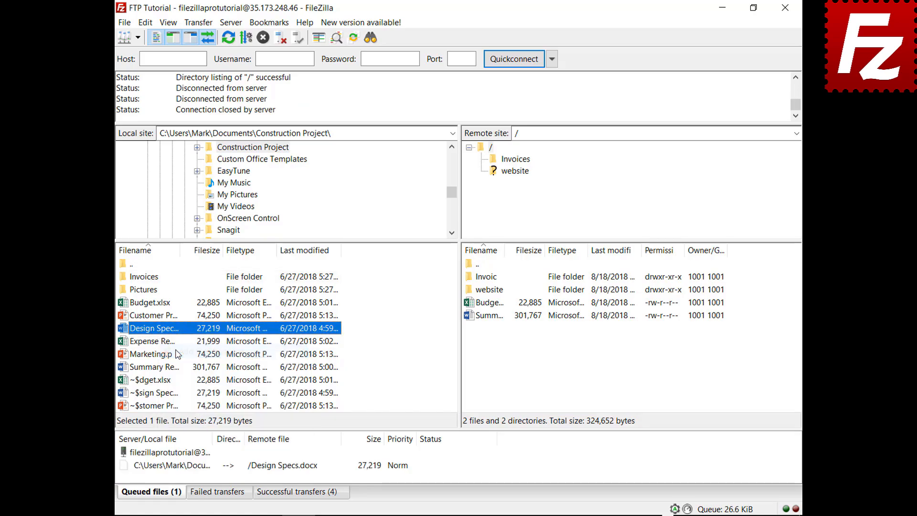
pyautogui.rightClick(163, 343)
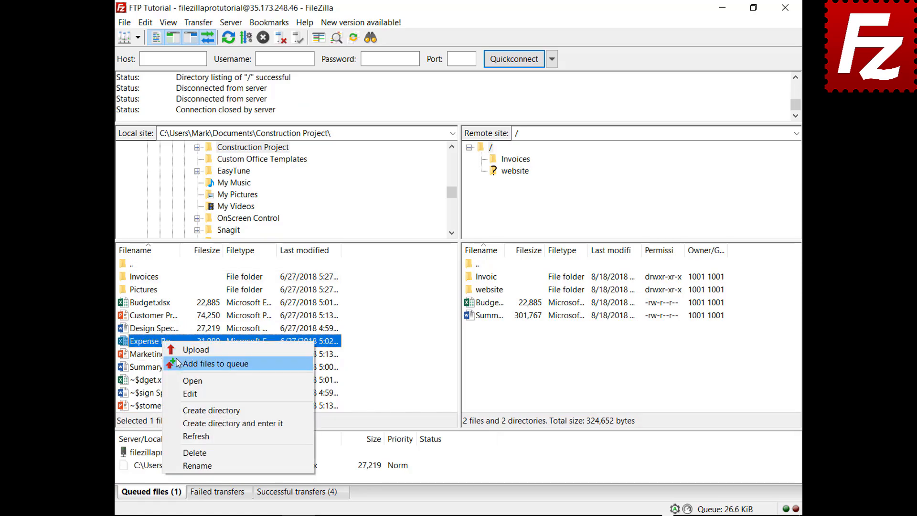
pyautogui.click(200, 364)
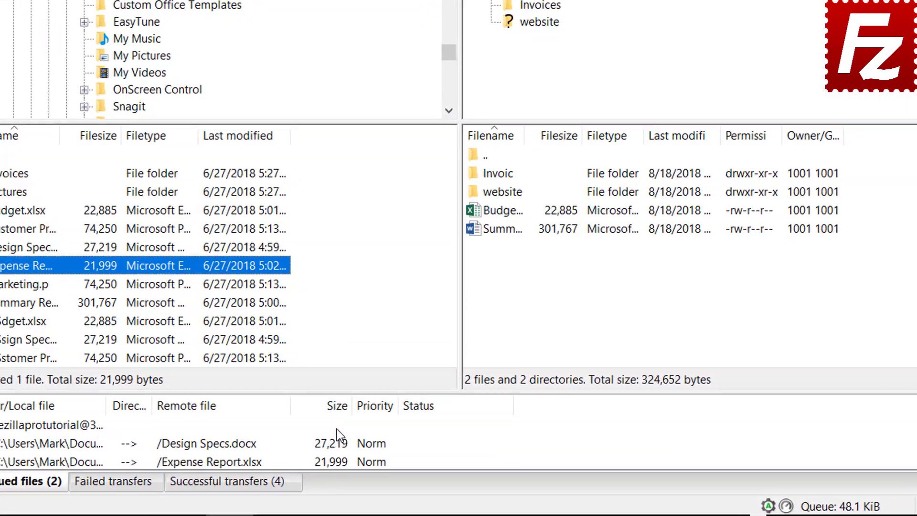
pyautogui.click(373, 443)
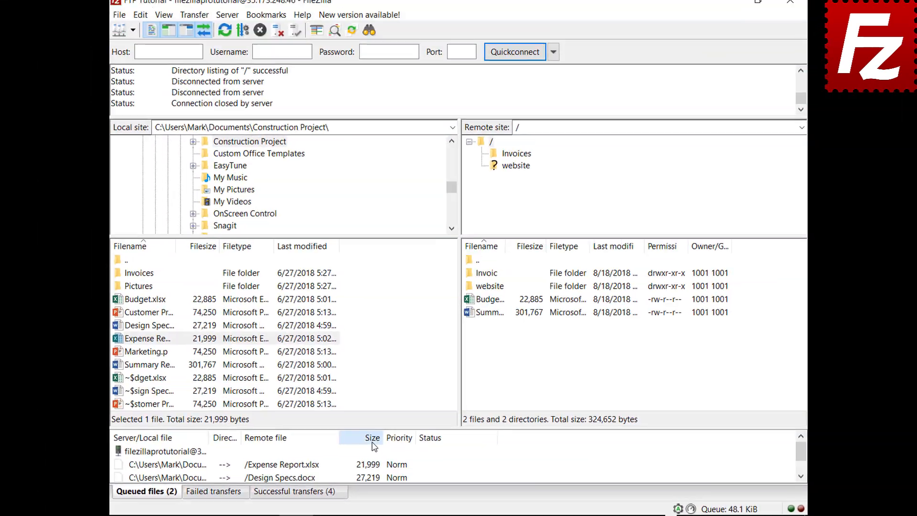
# - Give Expense Report.xlsx Highest priority, process the queue, then queue Budget.xlsx again
pyautogui.rightClick(206, 468)
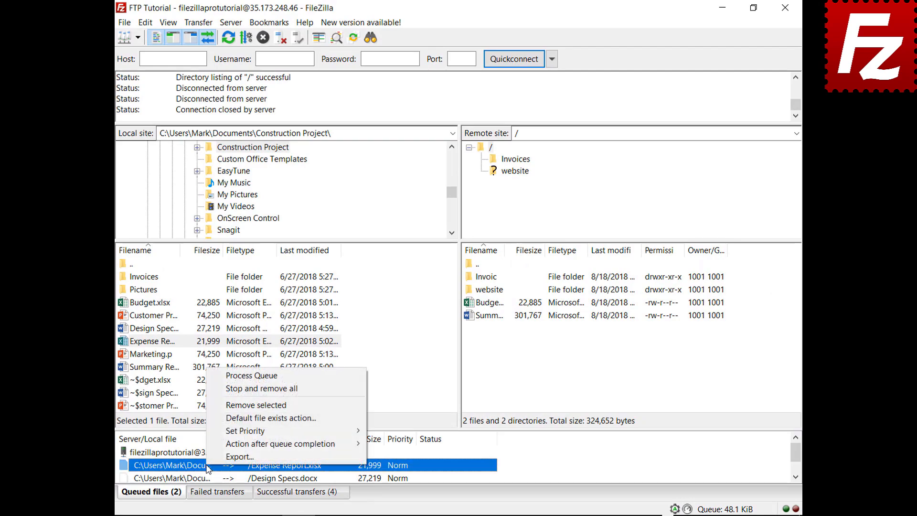
pyautogui.moveTo(234, 435)
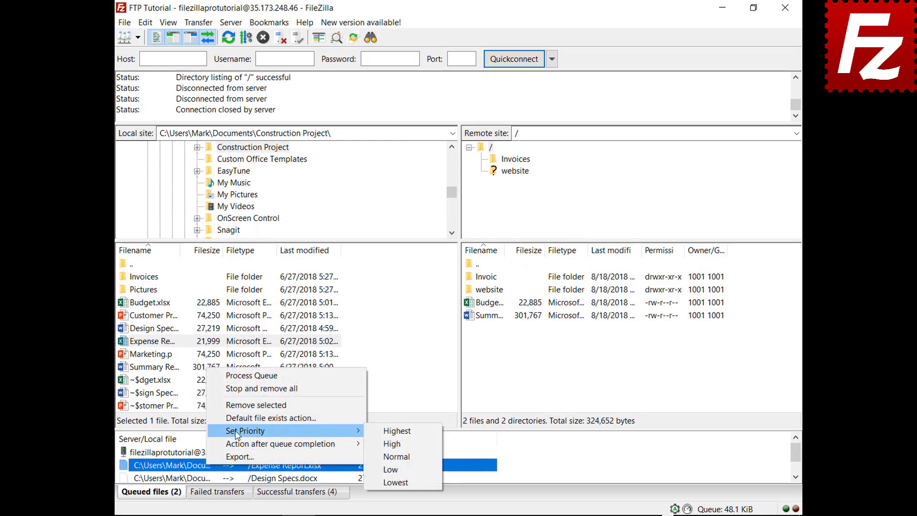
pyautogui.click(390, 433)
pyautogui.rightClick(193, 456)
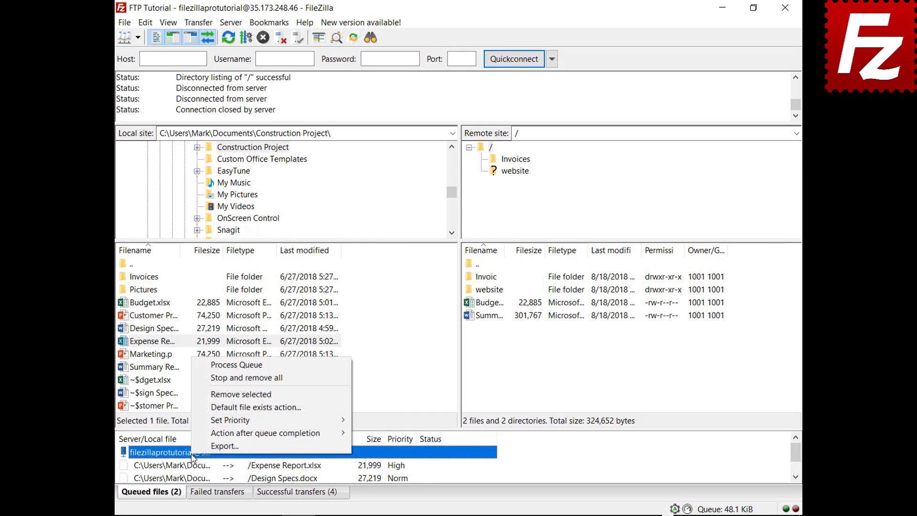
pyautogui.click(245, 365)
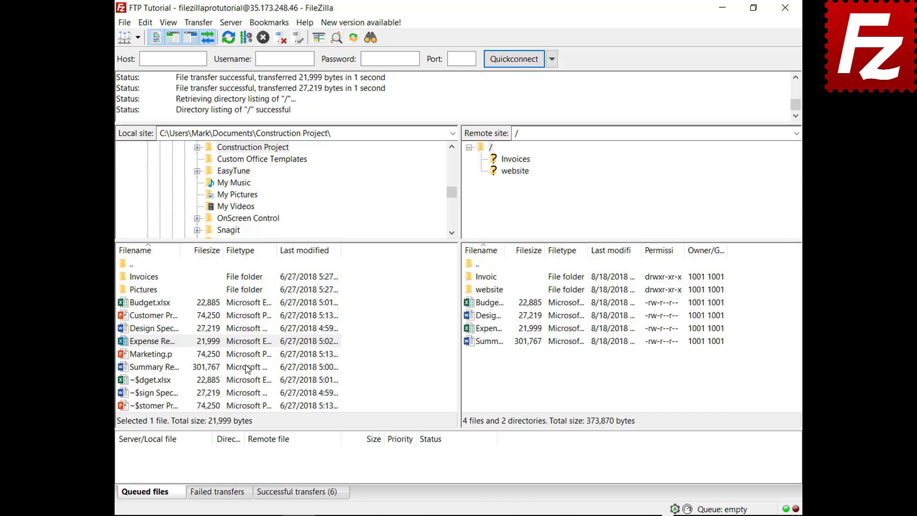
pyautogui.rightClick(165, 304)
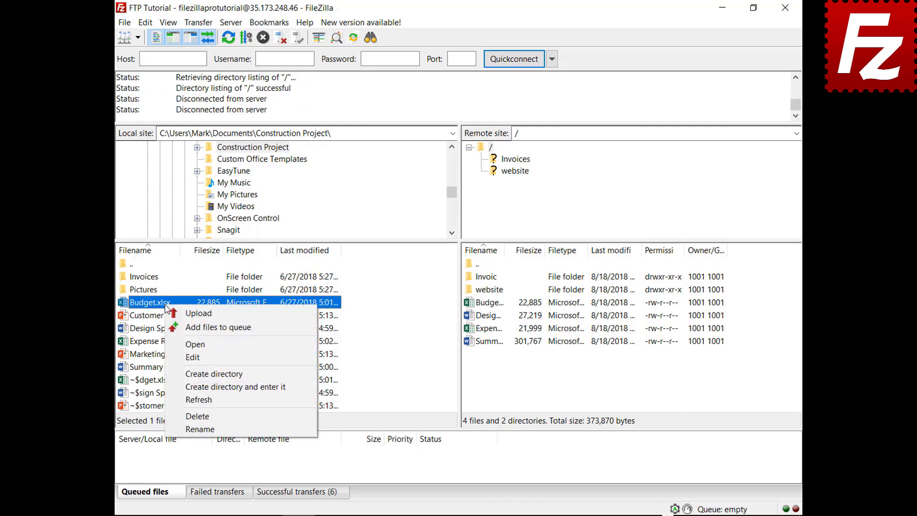
pyautogui.click(178, 327)
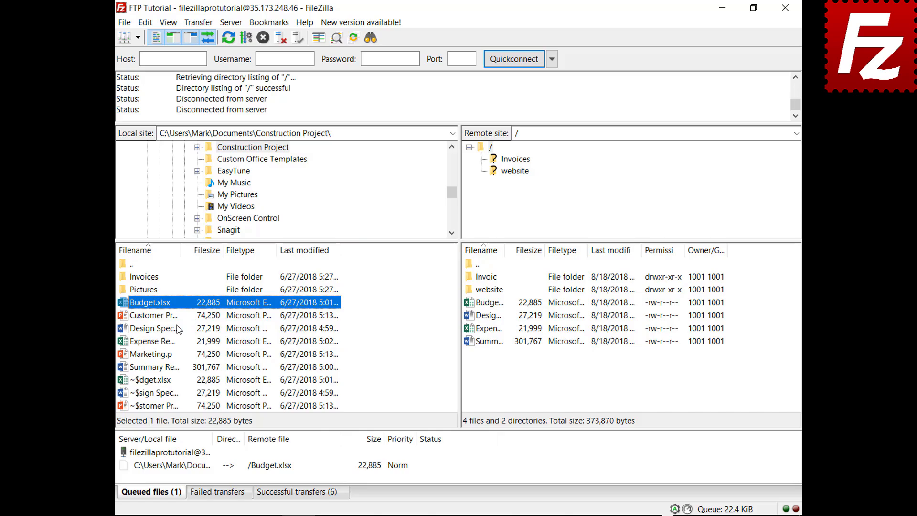
# - Review the File exists action page in Settings and cancel without changes
pyautogui.click(145, 23)
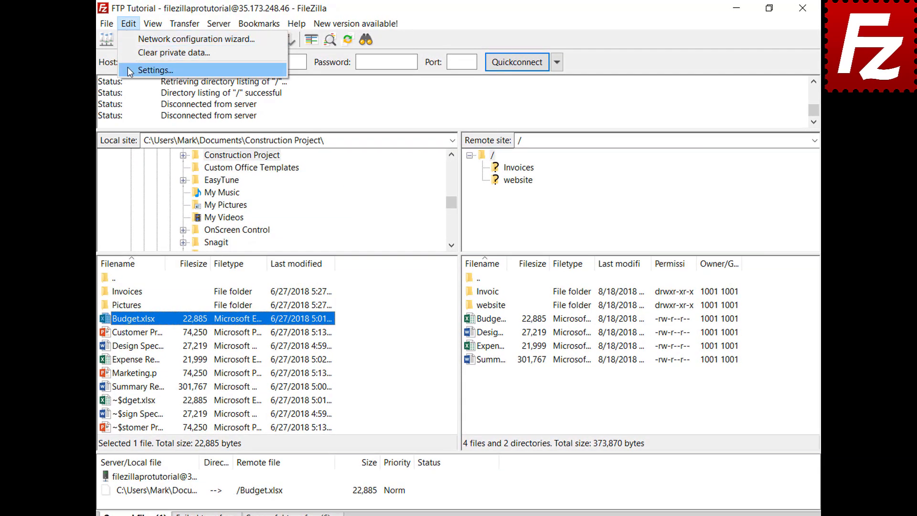
pyautogui.click(128, 70)
pyautogui.click(285, 295)
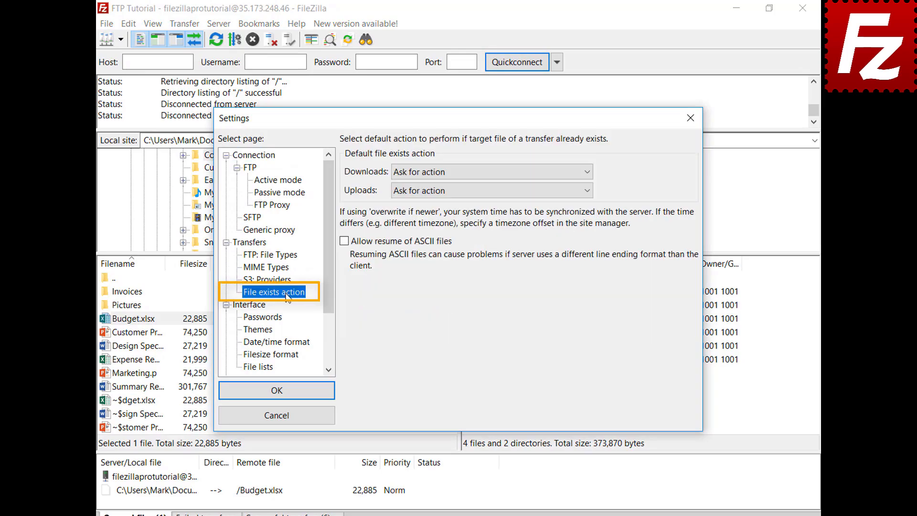
pyautogui.click(278, 417)
# - Set the queued Budget.xlsx to Overwrite file on upload and process the queue
pyautogui.click(195, 495)
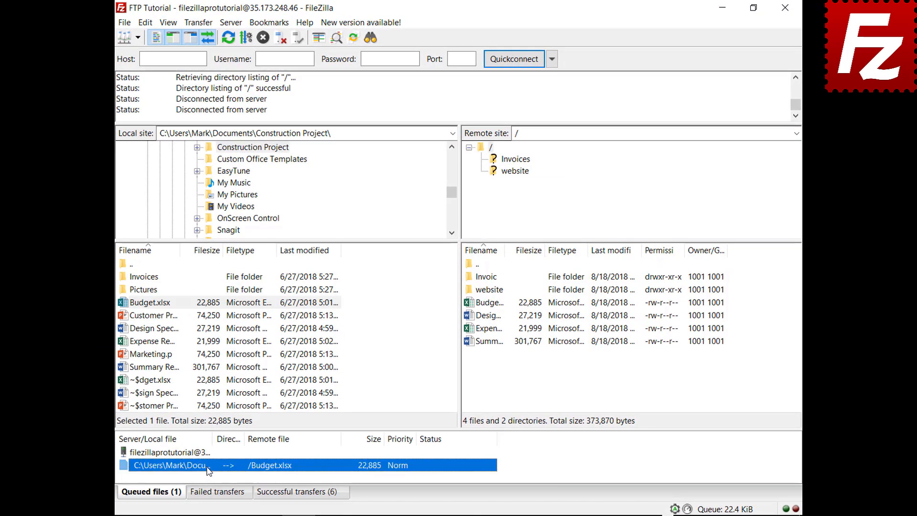
pyautogui.rightClick(208, 470)
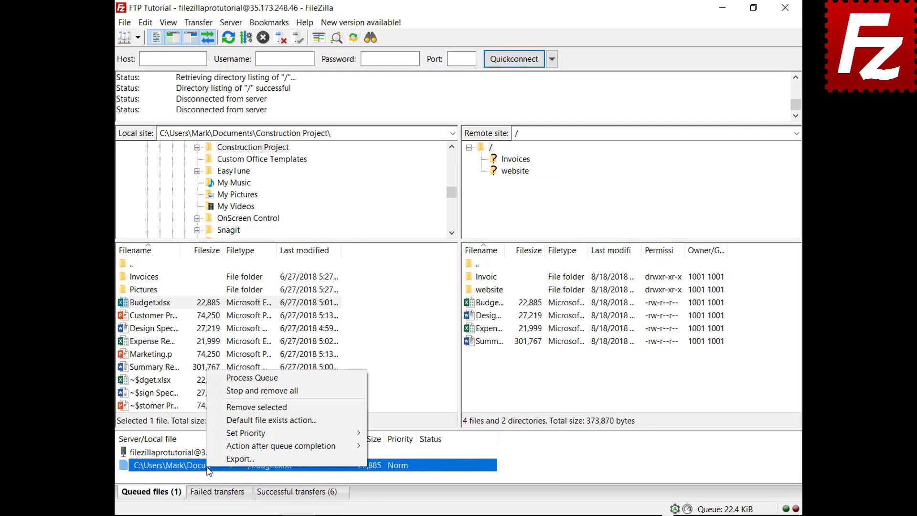
pyautogui.click(224, 421)
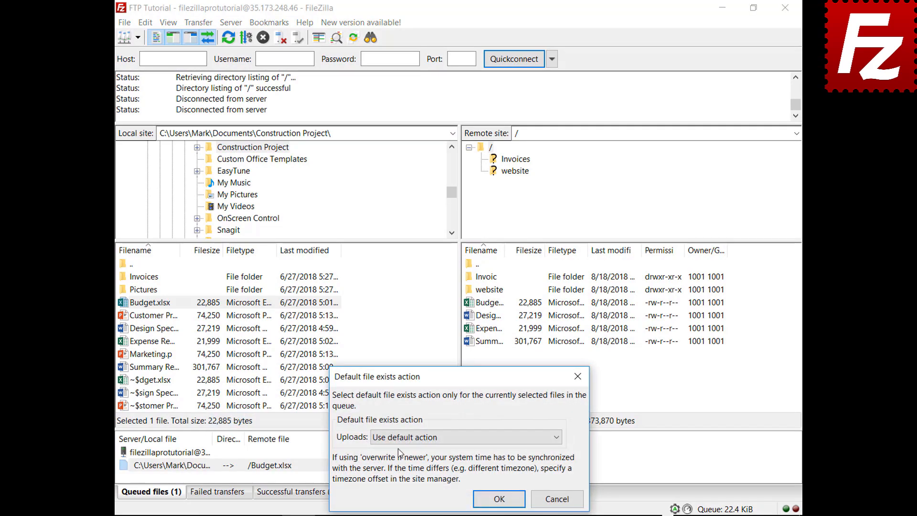
pyautogui.click(400, 438)
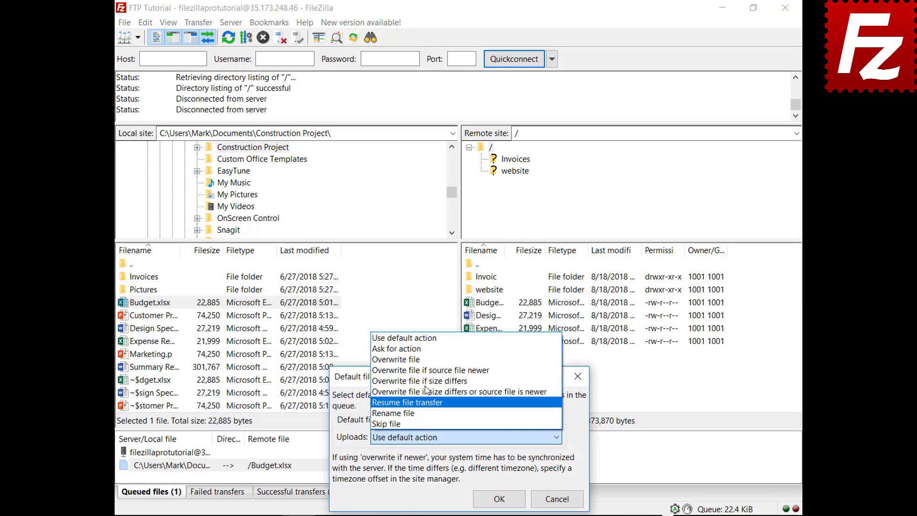
pyautogui.click(396, 359)
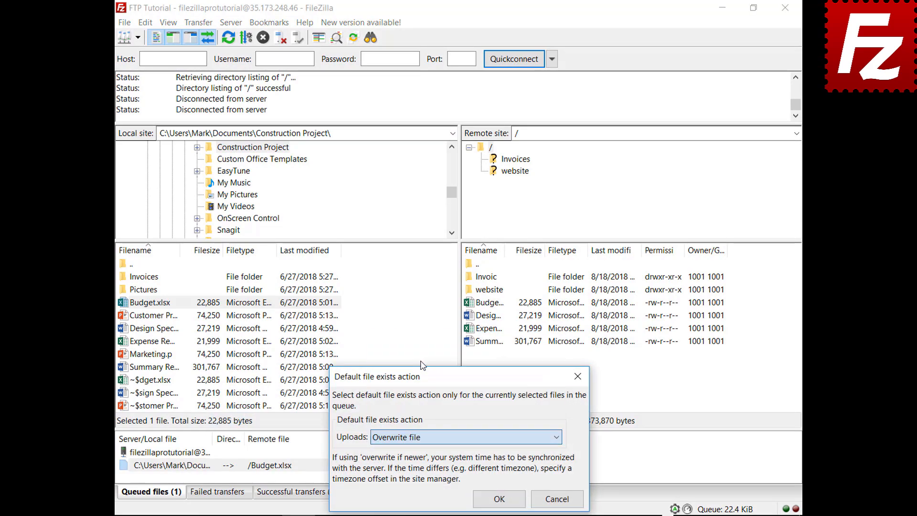
pyautogui.click(498, 499)
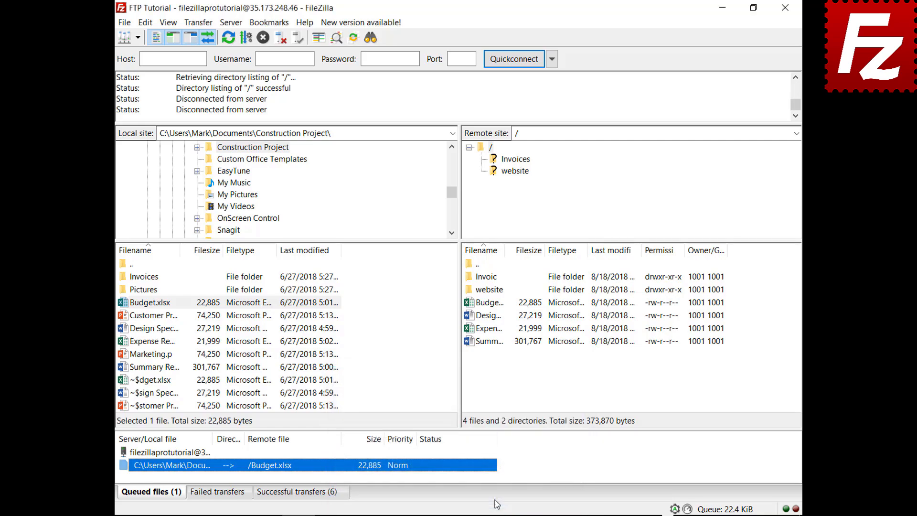
pyautogui.rightClick(174, 454)
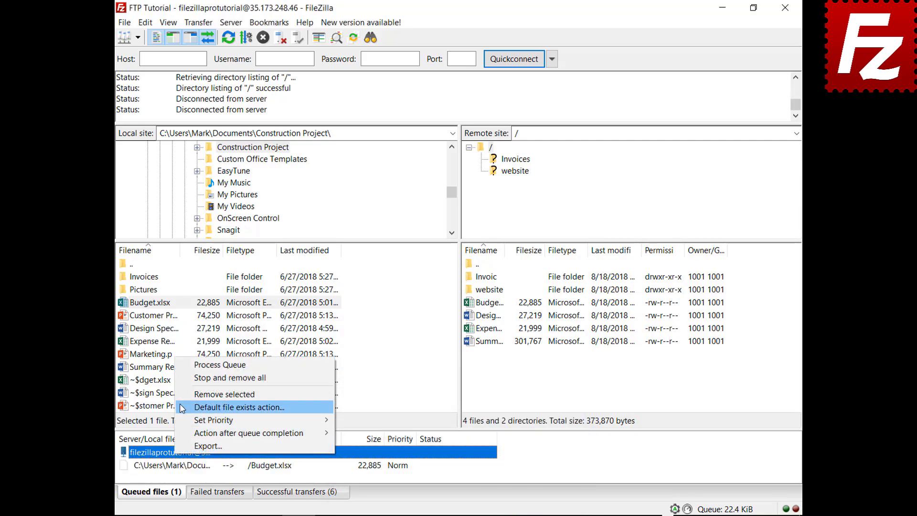
pyautogui.click(182, 366)
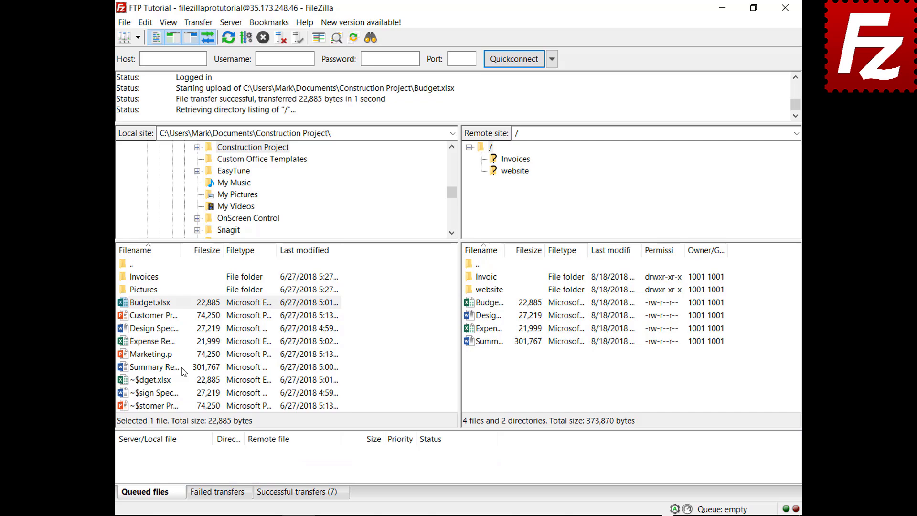
# - Queue Marketing.pptx, set Close FileZilla after queue completion, and process the queue
pyautogui.rightClick(154, 357)
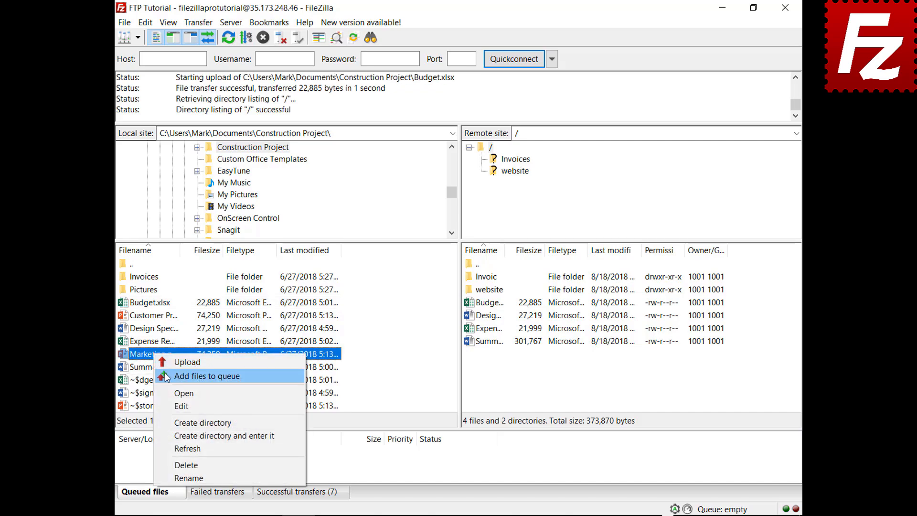
pyautogui.click(181, 375)
pyautogui.rightClick(182, 466)
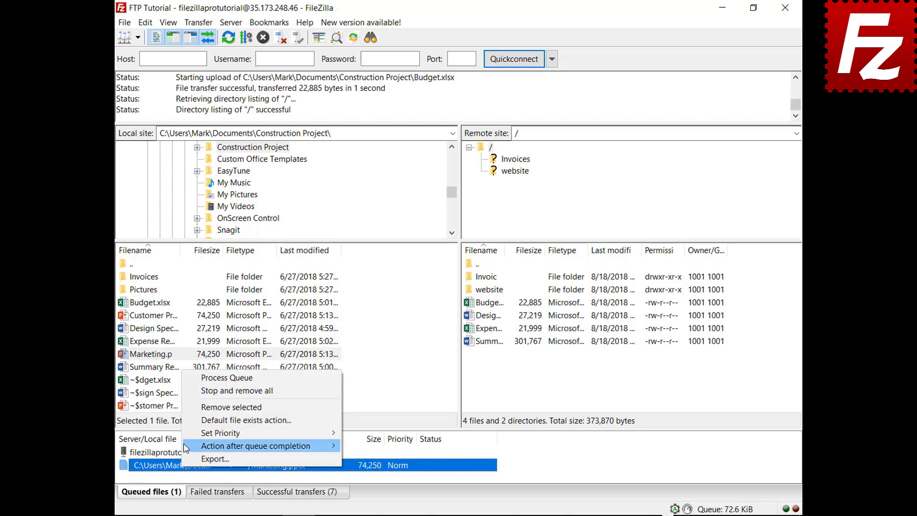
pyautogui.moveTo(215, 446)
pyautogui.click(357, 369)
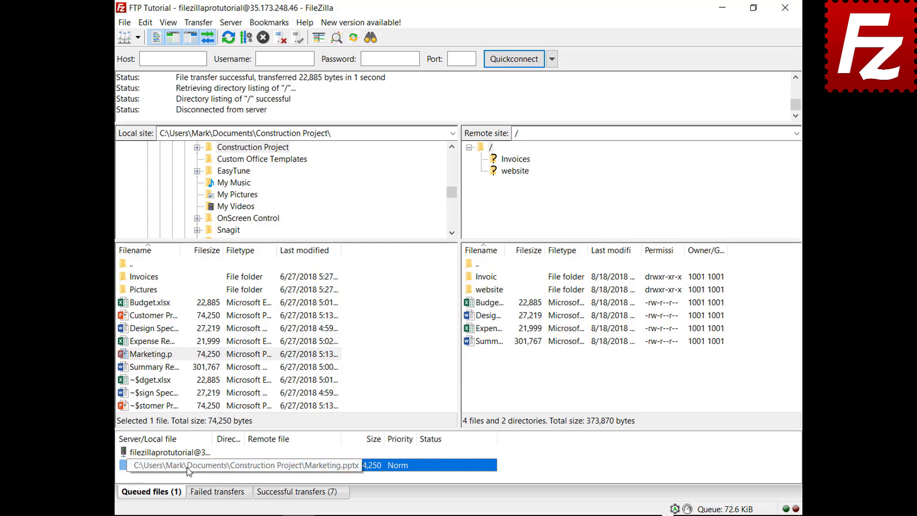
pyautogui.rightClick(189, 454)
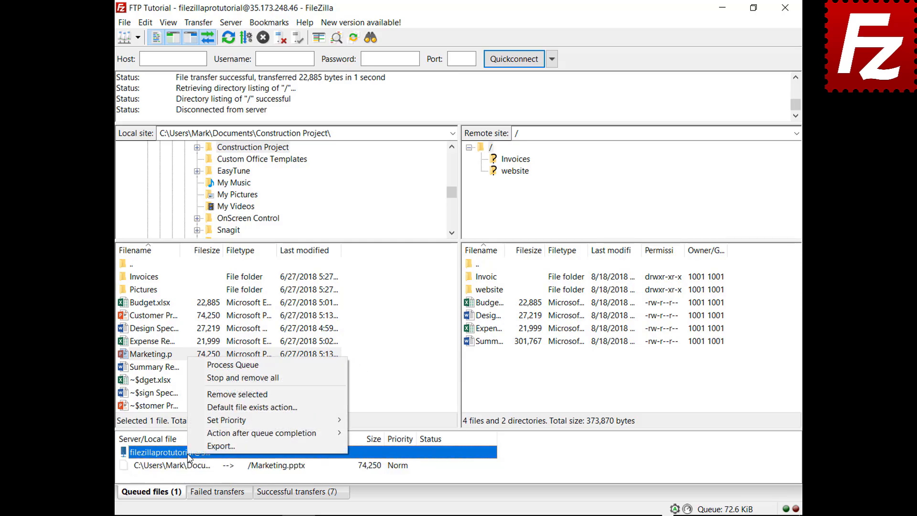
pyautogui.click(219, 366)
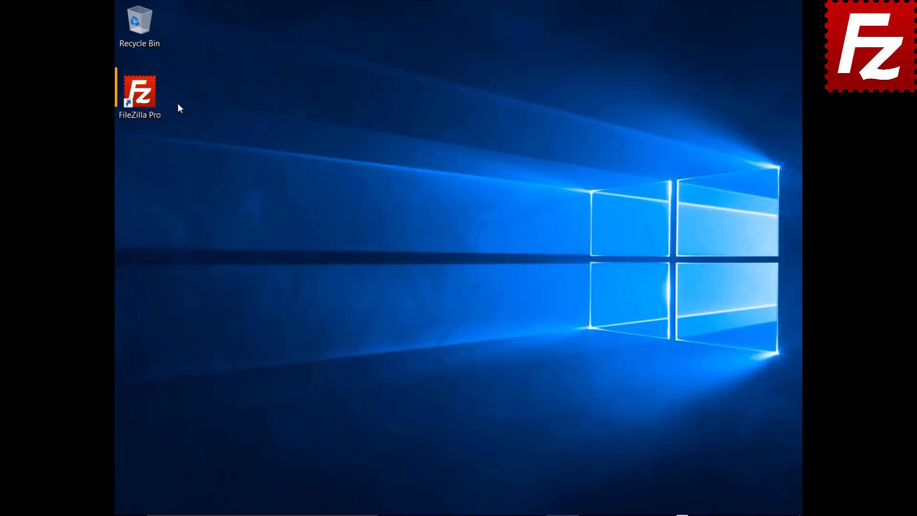
# - Launch FileZilla Pro and connect to the FTP Tutorial site
pyautogui.doubleClick(153, 102)
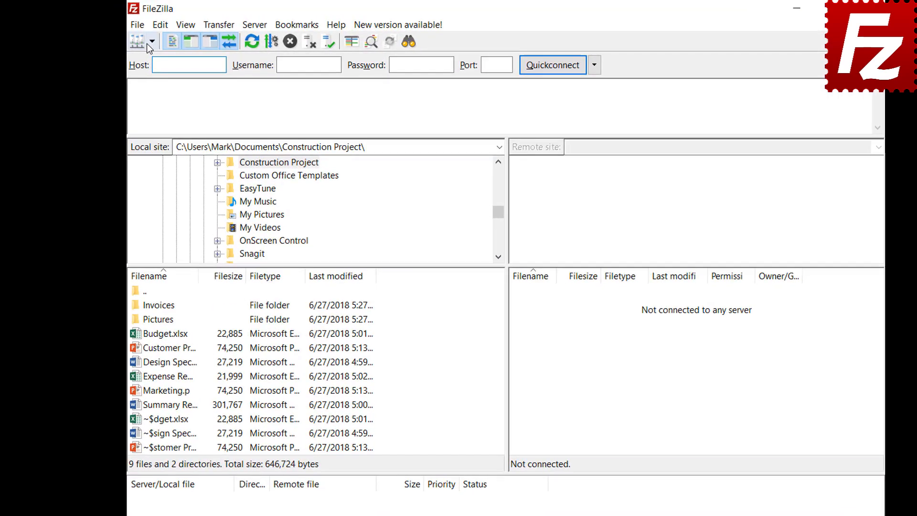
pyautogui.click(151, 42)
pyautogui.click(165, 59)
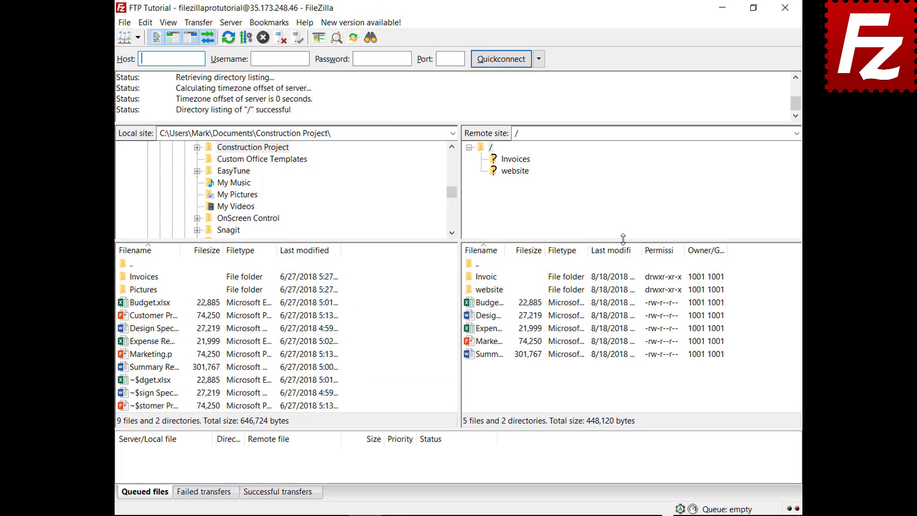
# - Queue the Pictures folder's four images and start processing the queue
pyautogui.rightClick(167, 324)
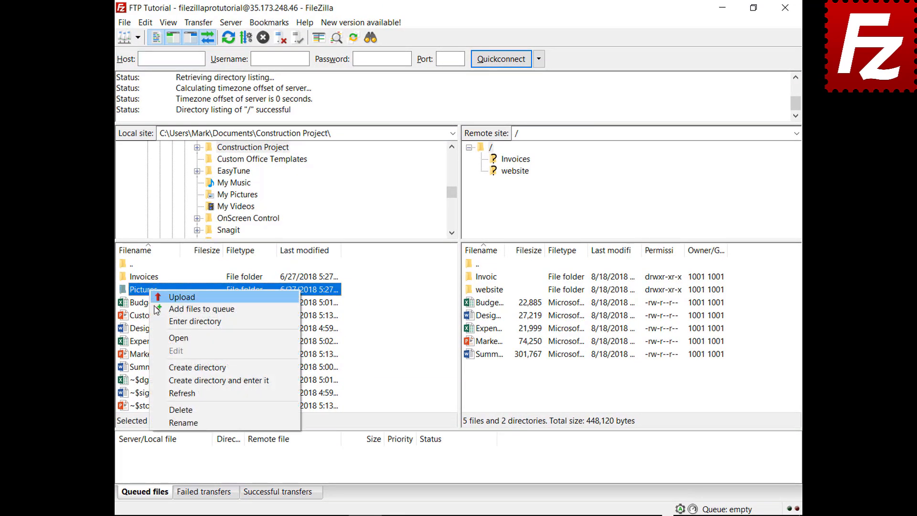
pyautogui.click(158, 309)
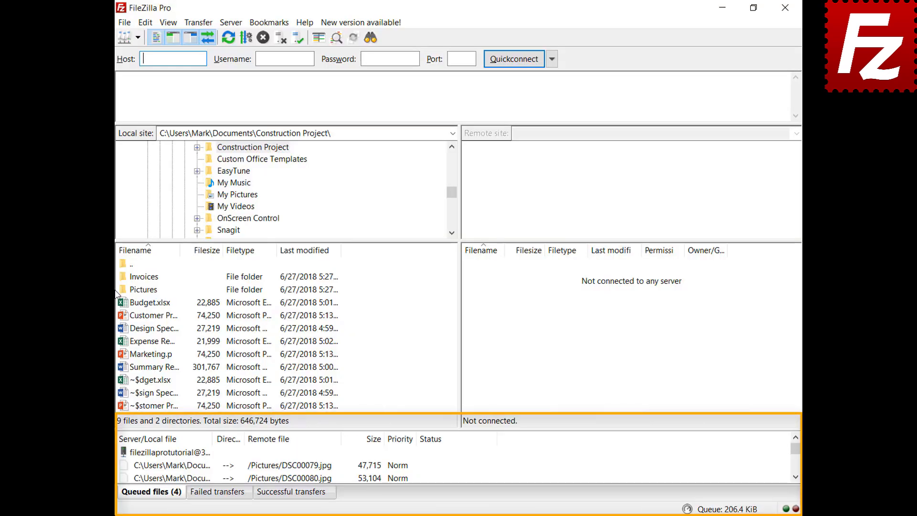
pyautogui.rightClick(182, 453)
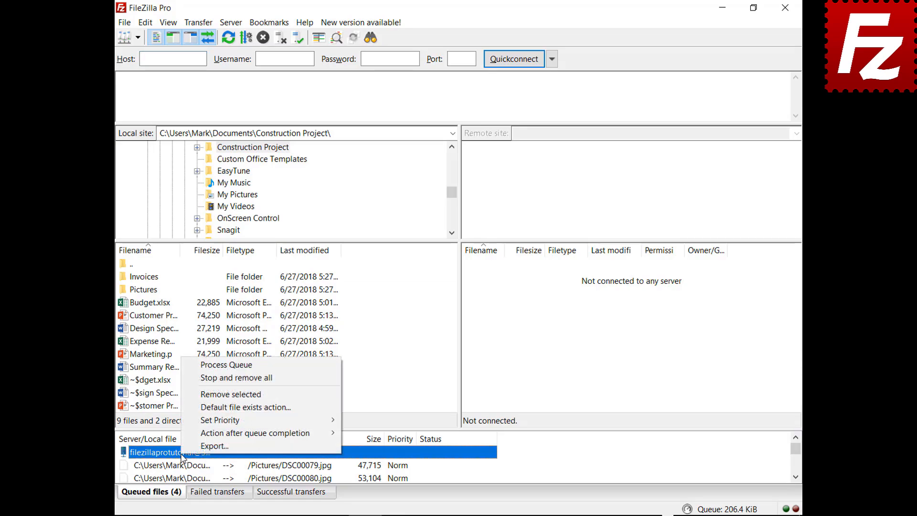
pyautogui.click(202, 364)
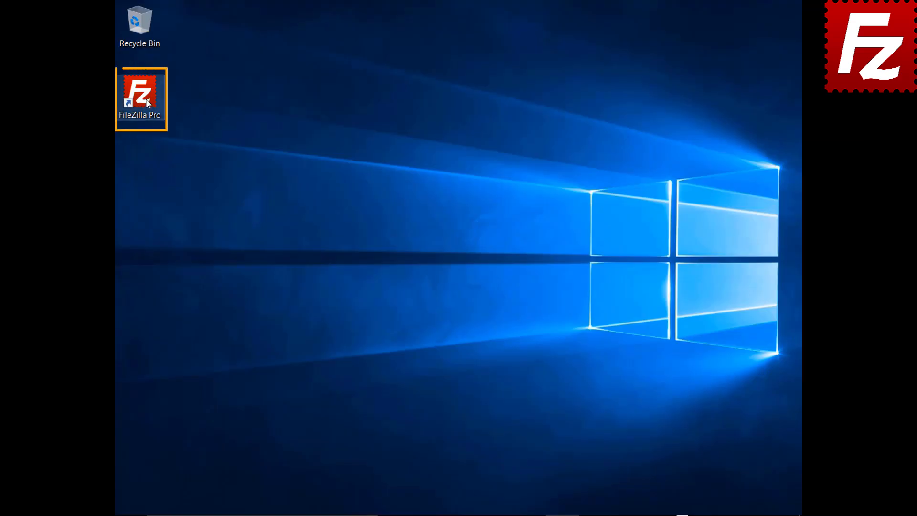
# - Relaunch FileZilla Pro and connect to the FTP Tutorial site
pyautogui.doubleClick(146, 100)
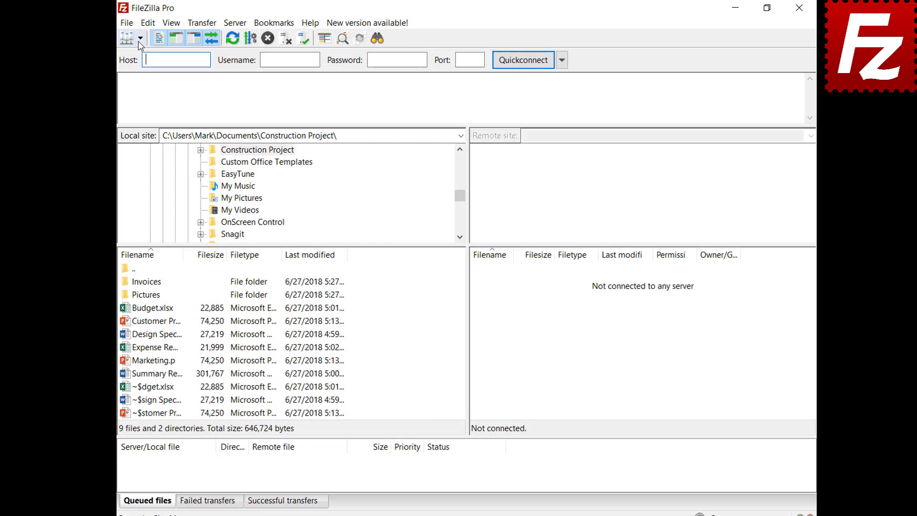
pyautogui.click(146, 40)
pyautogui.click(158, 55)
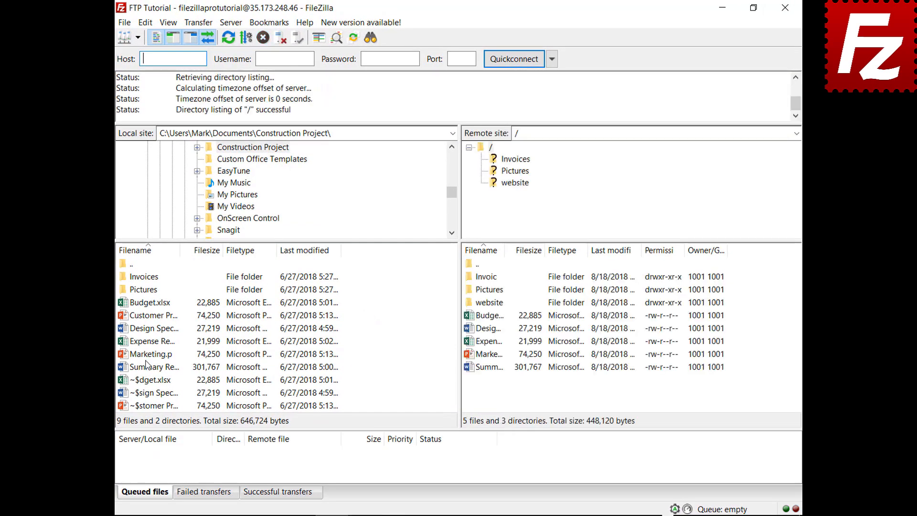
# - Queue Marketing.pptx for upload, then stop and remove everything from the queue
pyautogui.rightClick(148, 356)
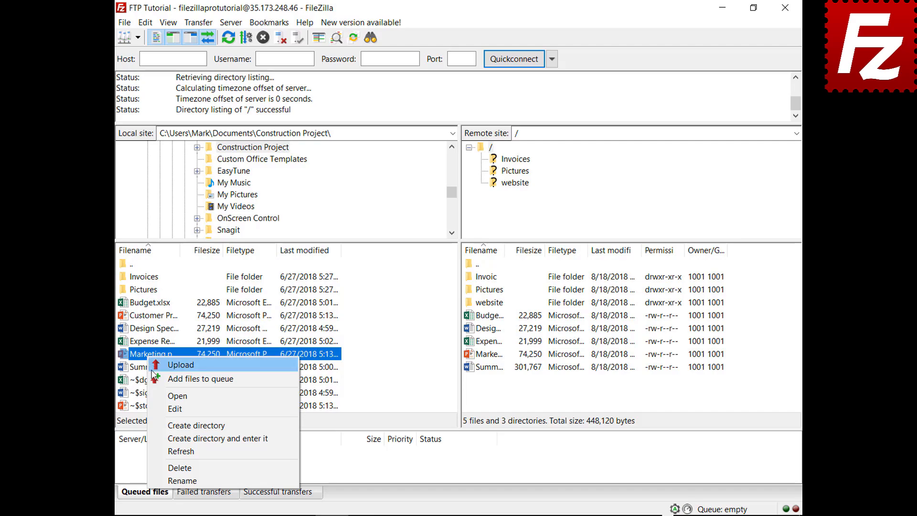
pyautogui.click(154, 379)
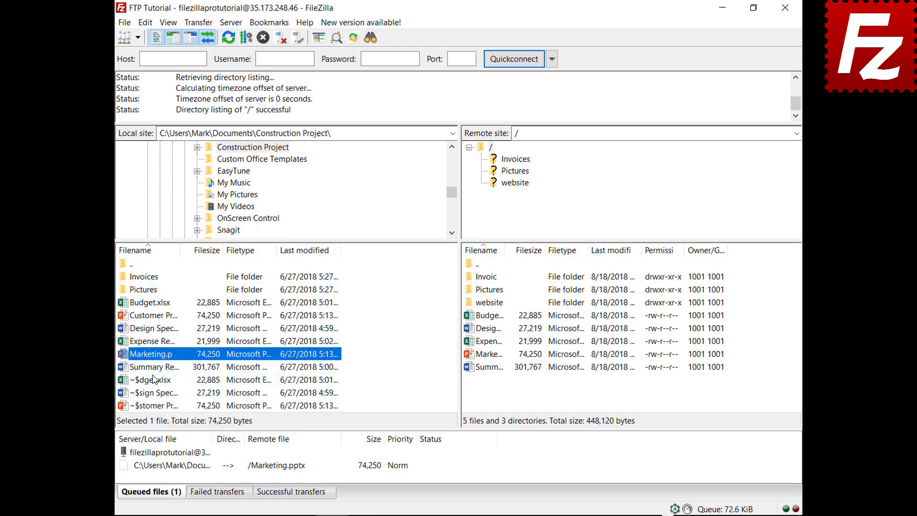
pyautogui.rightClick(182, 464)
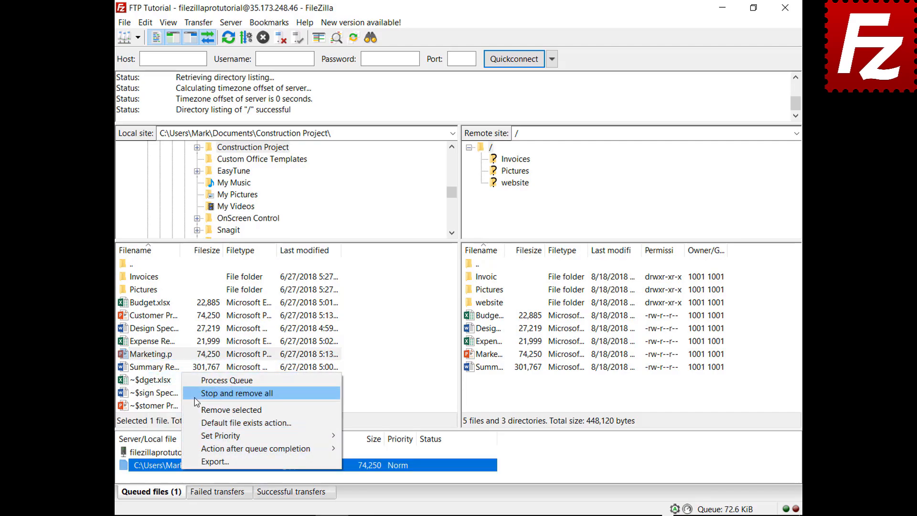
pyautogui.click(225, 393)
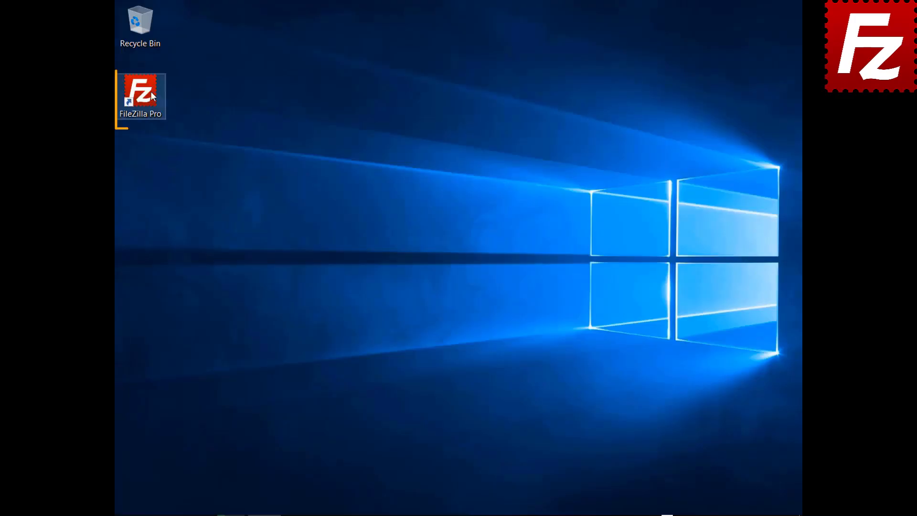
# - Start FileZilla Pro, connect to FTP Tutorial, and open the website folder on both sides
pyautogui.doubleClick(150, 92)
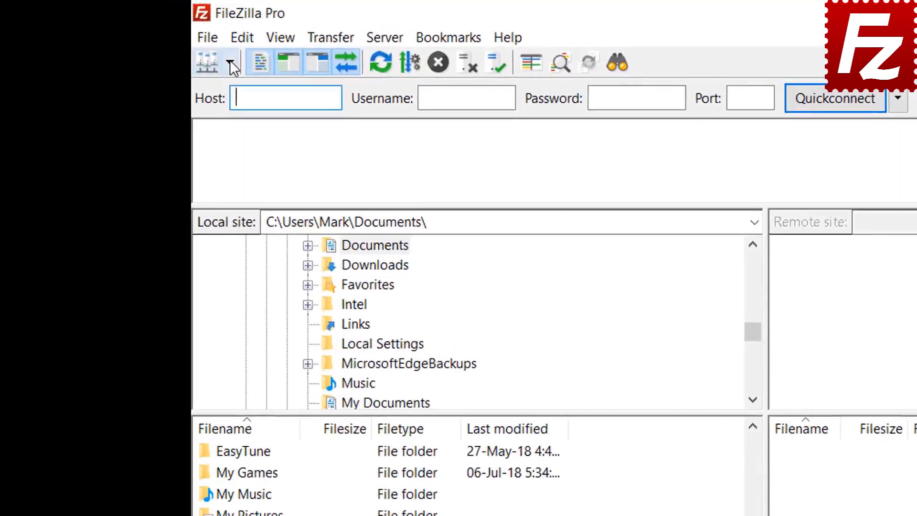
pyautogui.click(138, 38)
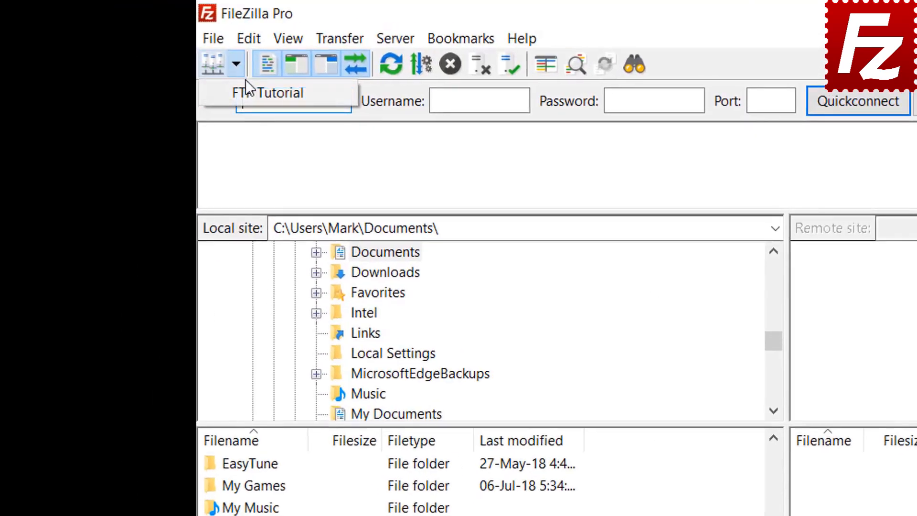
pyautogui.click(242, 92)
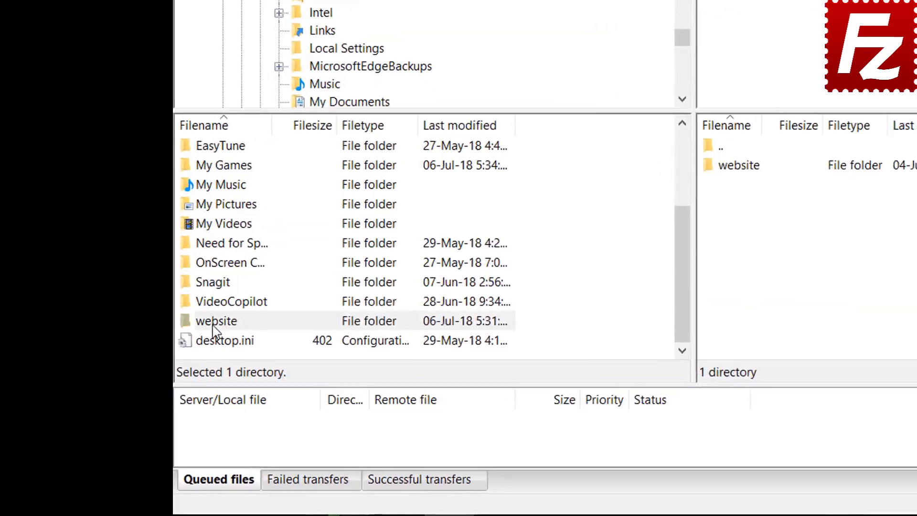
pyautogui.doubleClick(143, 386)
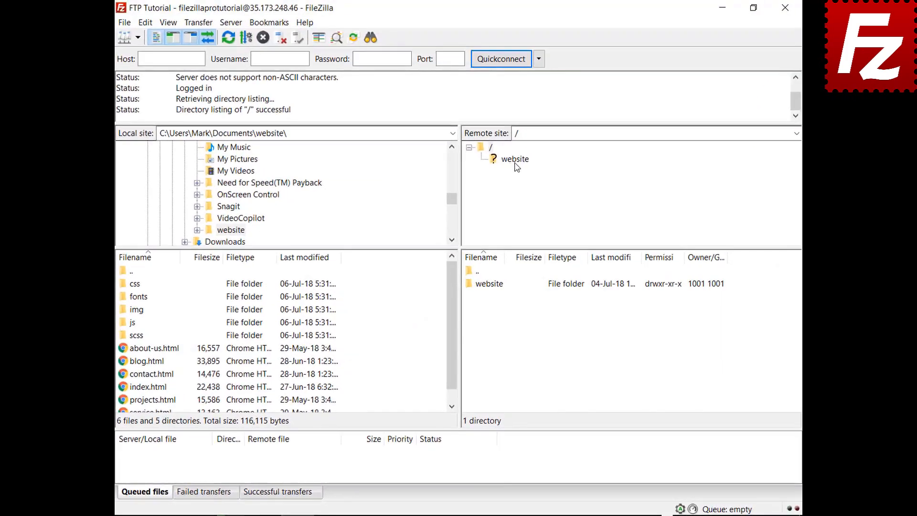
pyautogui.click(772, 0)
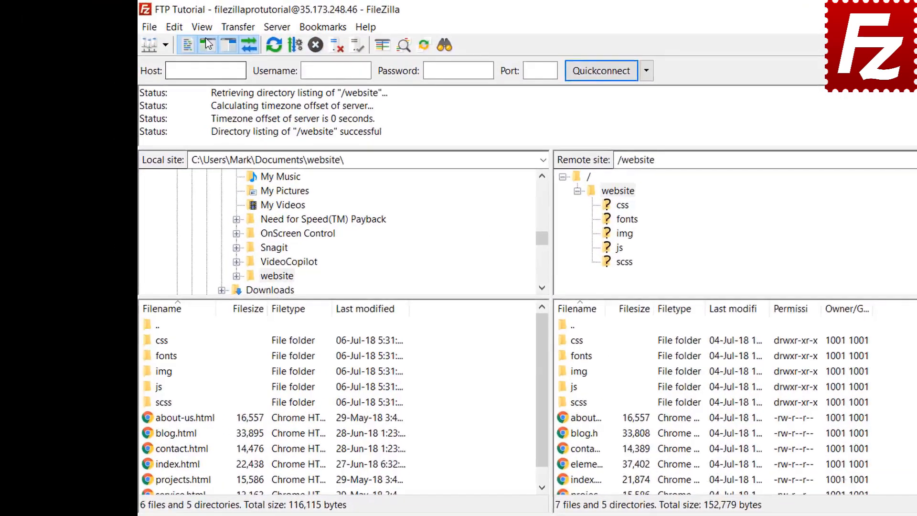
# - Enable directory comparison from the View menu to color-mark differing website files
pyautogui.click(168, 23)
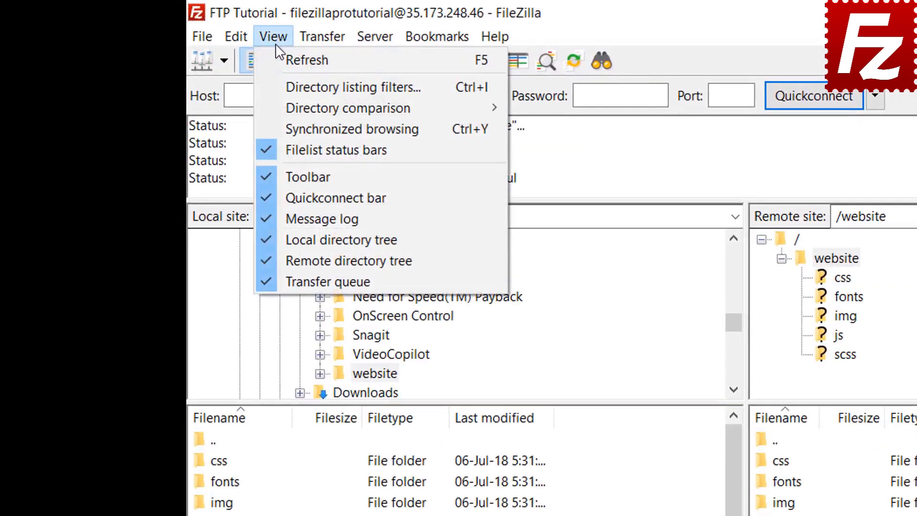
pyautogui.moveTo(291, 108)
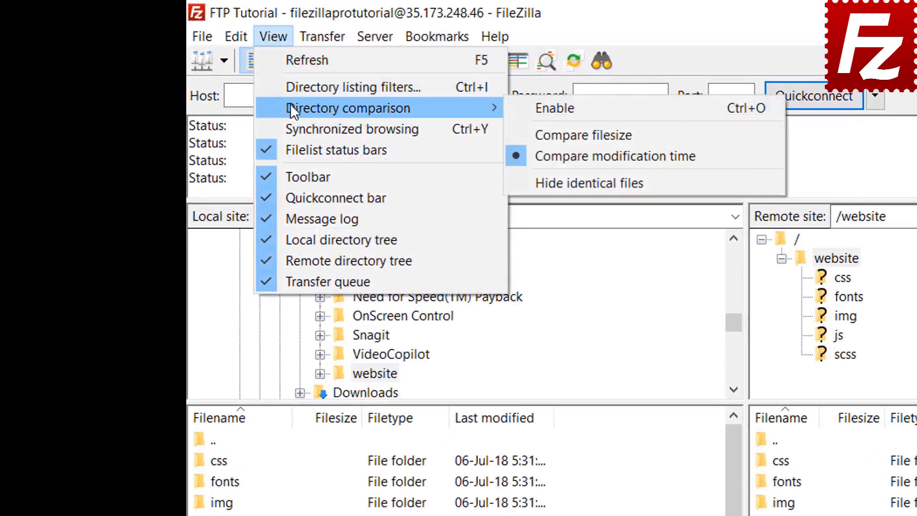
pyautogui.click(525, 104)
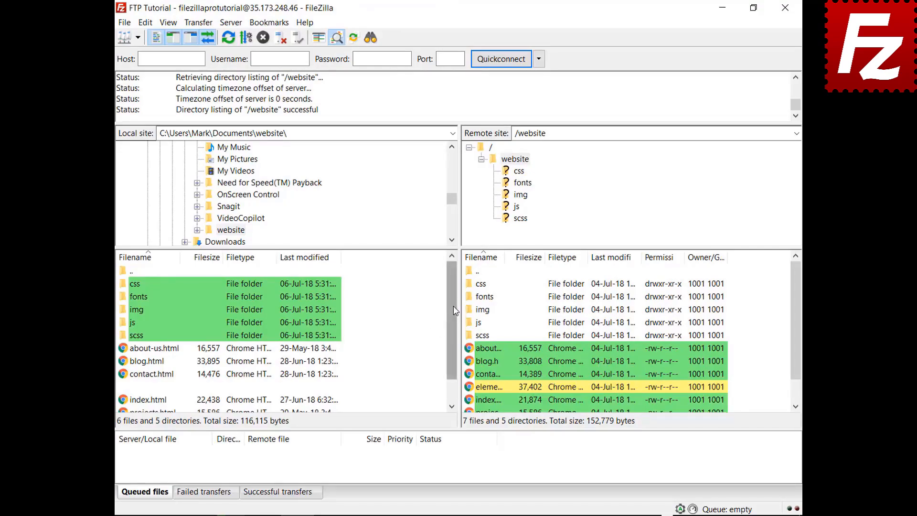
pyautogui.moveTo(454, 304); pyautogui.dragTo(452, 334)
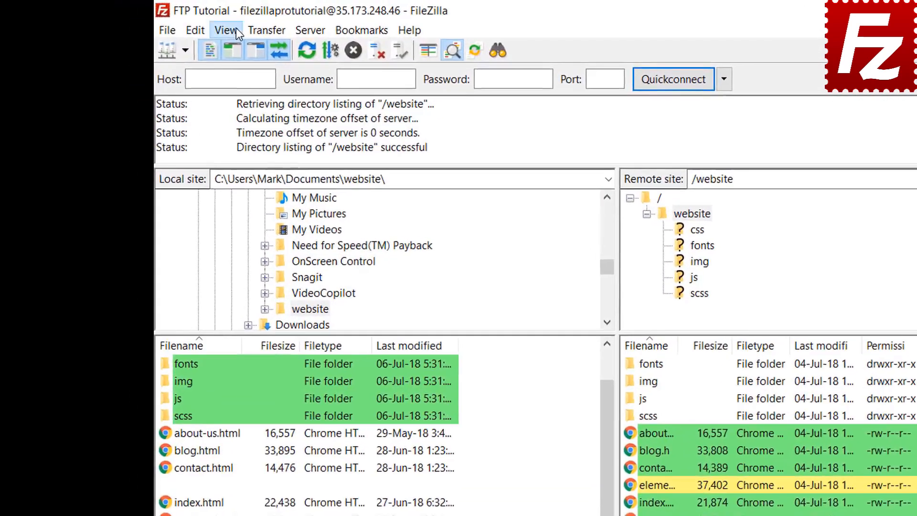
# - Switch directory comparison to compare files by size
pyautogui.click(168, 23)
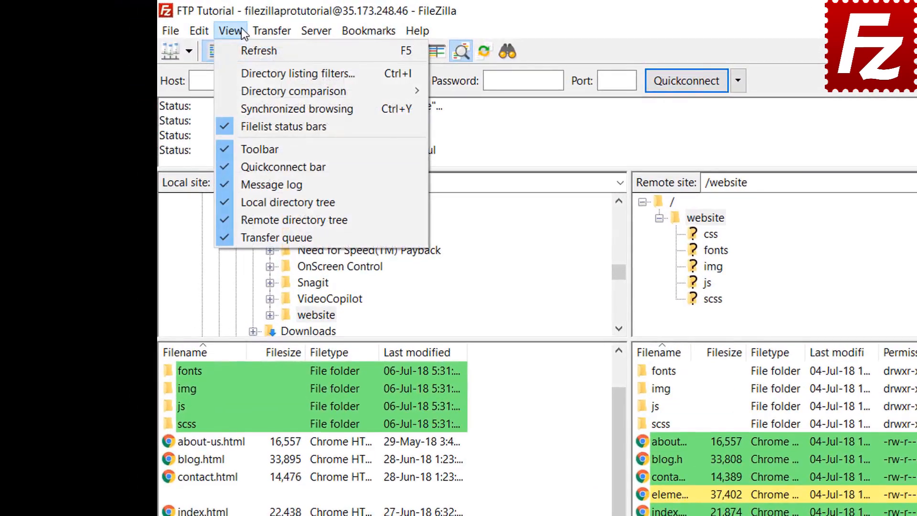
pyautogui.moveTo(256, 87)
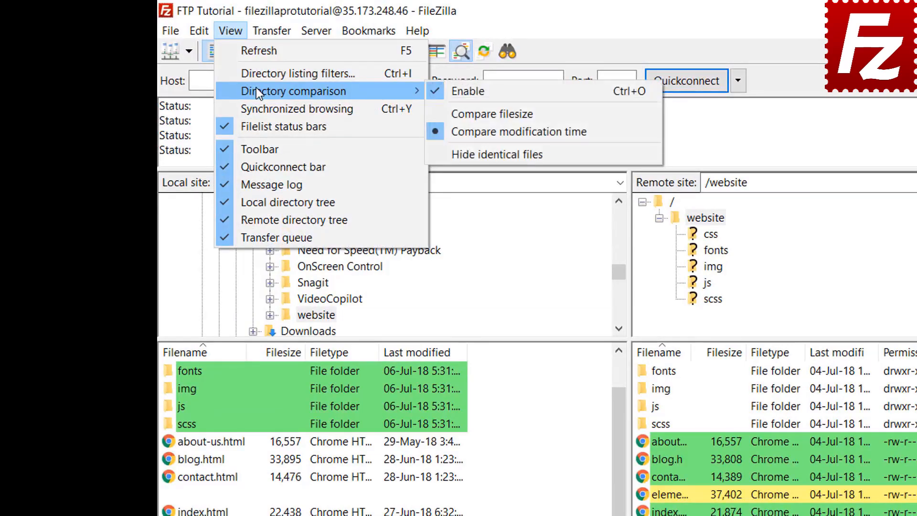
pyautogui.click(487, 113)
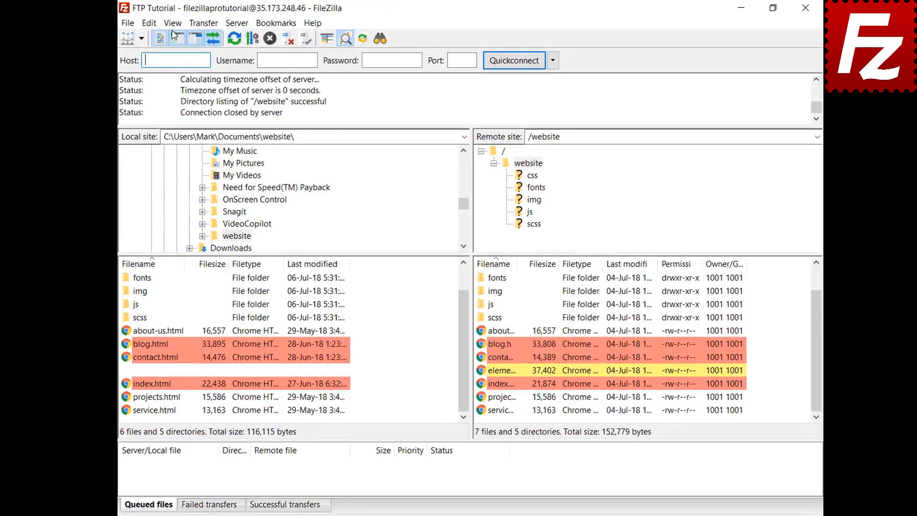
# - Turn on synchronized browsing and open the css and img folders in both panes
pyautogui.click(168, 23)
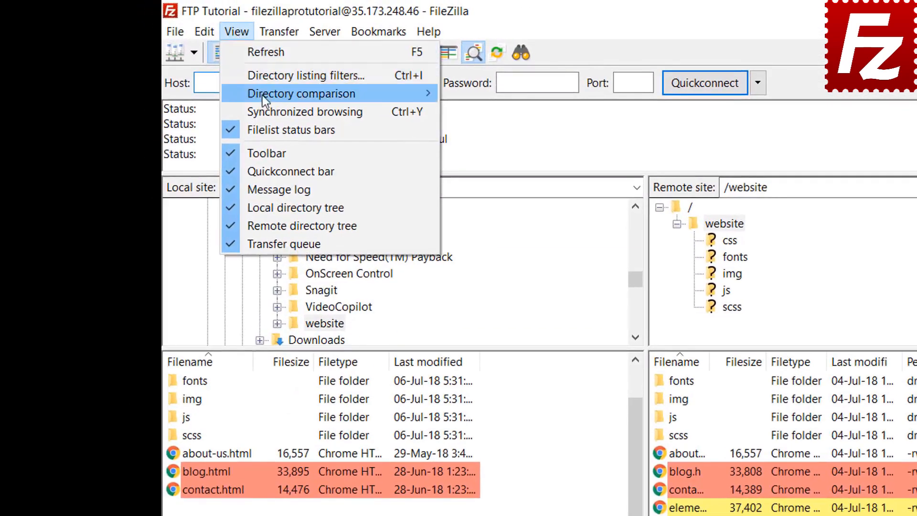
pyautogui.click(268, 111)
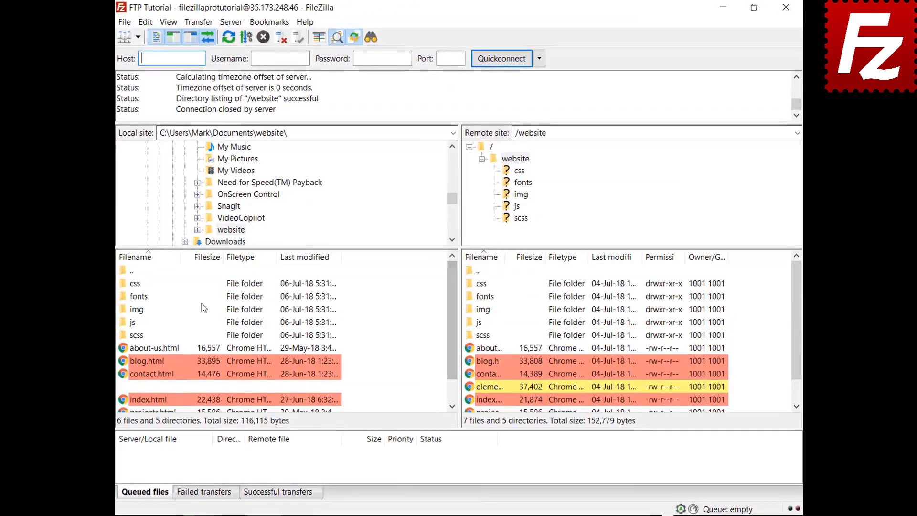
pyautogui.click(136, 284)
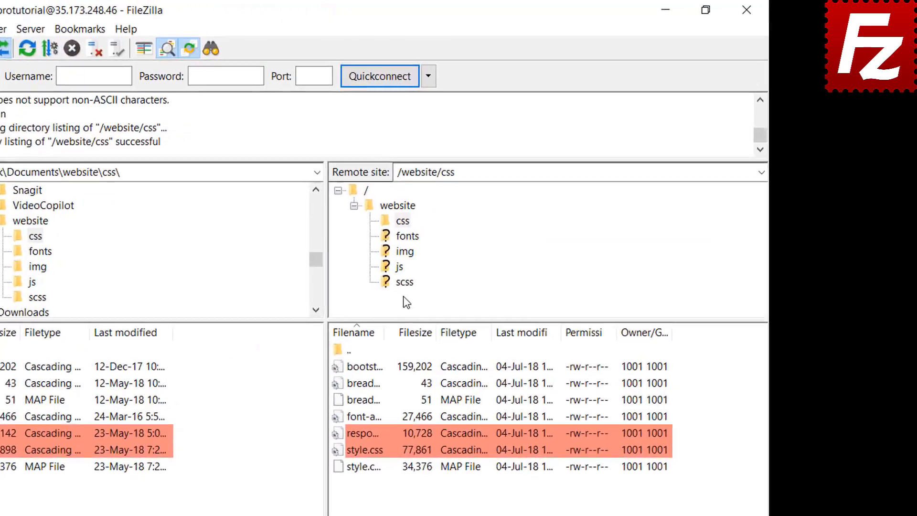
pyautogui.click(385, 260)
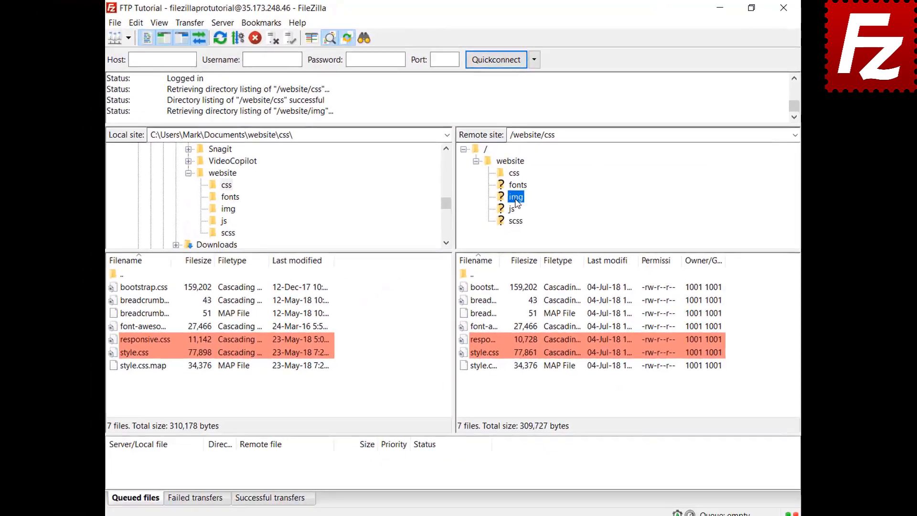
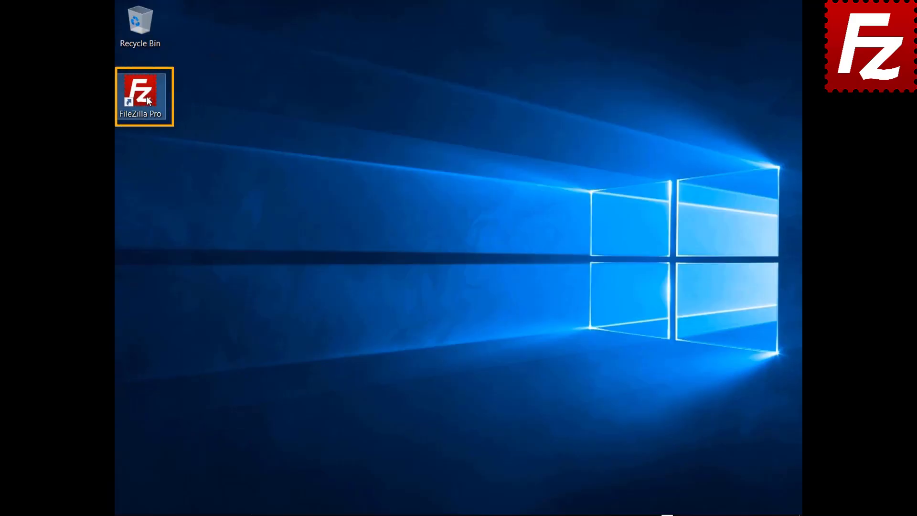
# - Connect to the FTP Tutorial site and open the Construction Project folder locally and remotely
pyautogui.doubleClick(146, 96)
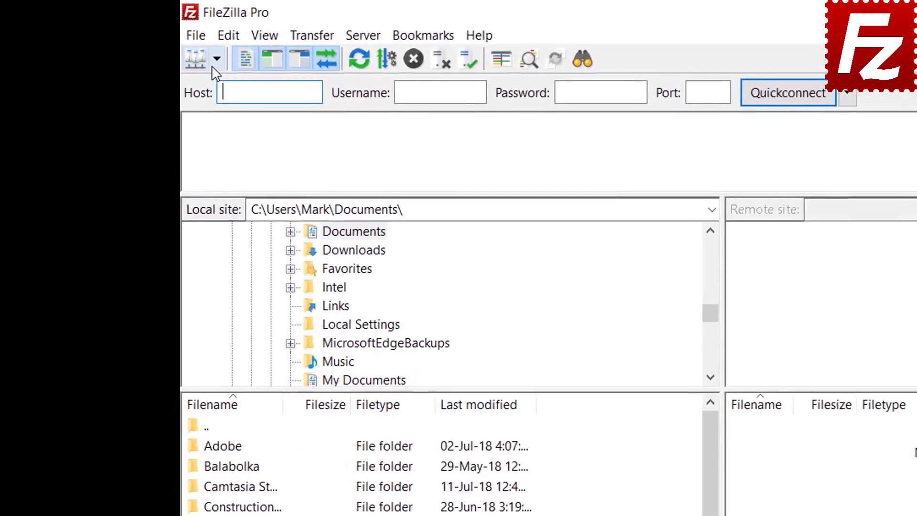
pyautogui.click(138, 37)
pyautogui.click(221, 84)
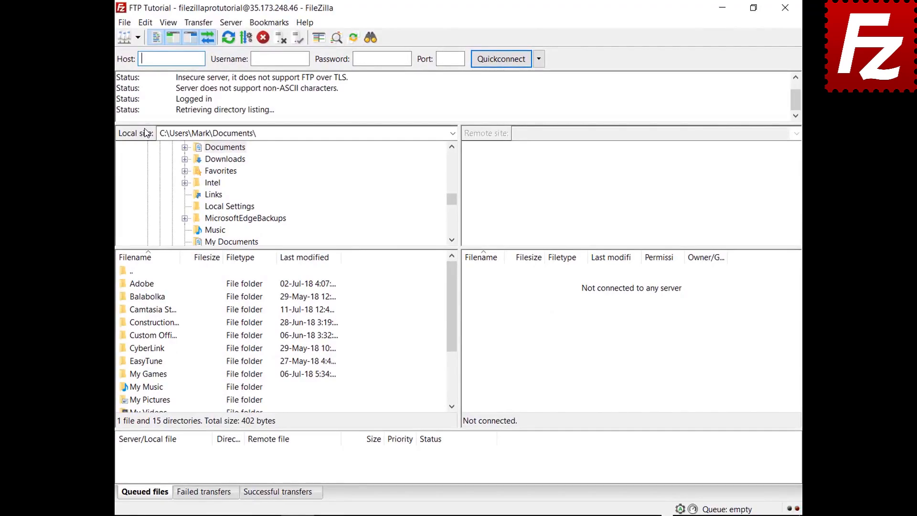
pyautogui.doubleClick(166, 323)
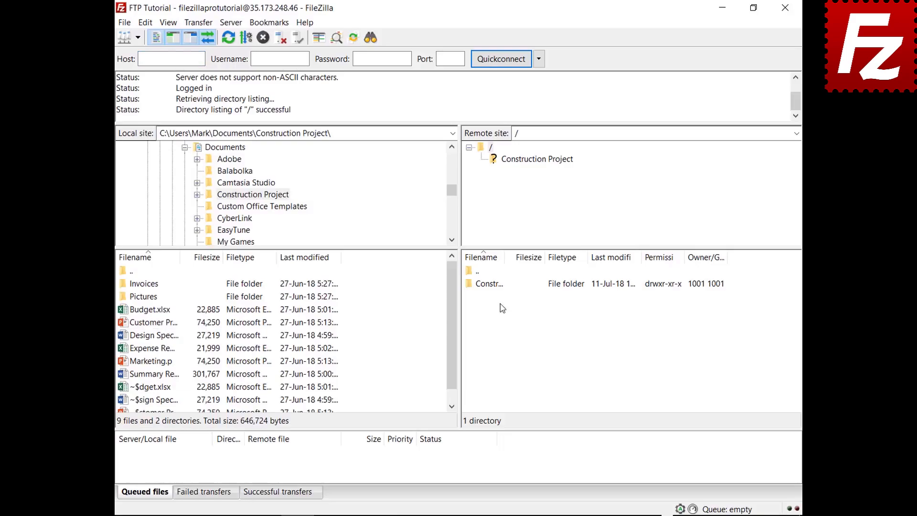
pyautogui.doubleClick(500, 284)
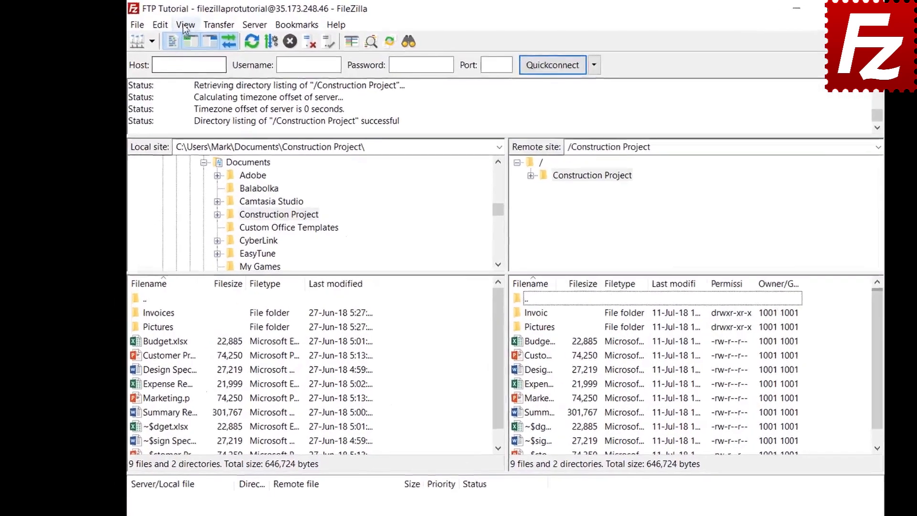
# - In the filter rules editor, add a new filter named 'Microsoft Office Temporaries'
pyautogui.click(168, 23)
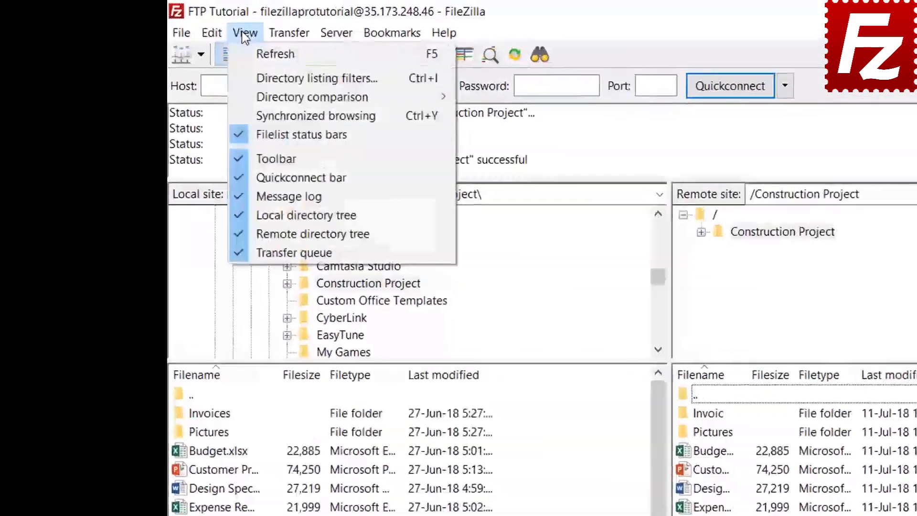
pyautogui.click(263, 83)
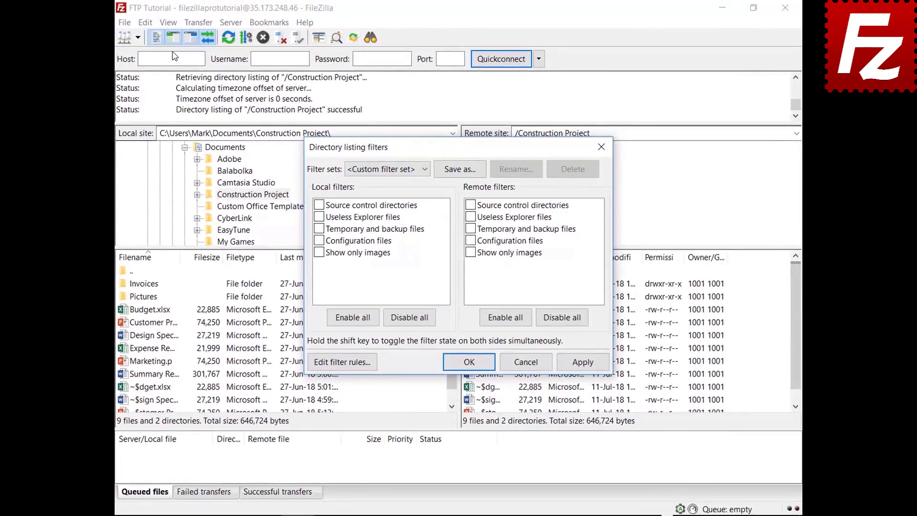
pyautogui.moveTo(453, 150); pyautogui.dragTo(452, 37)
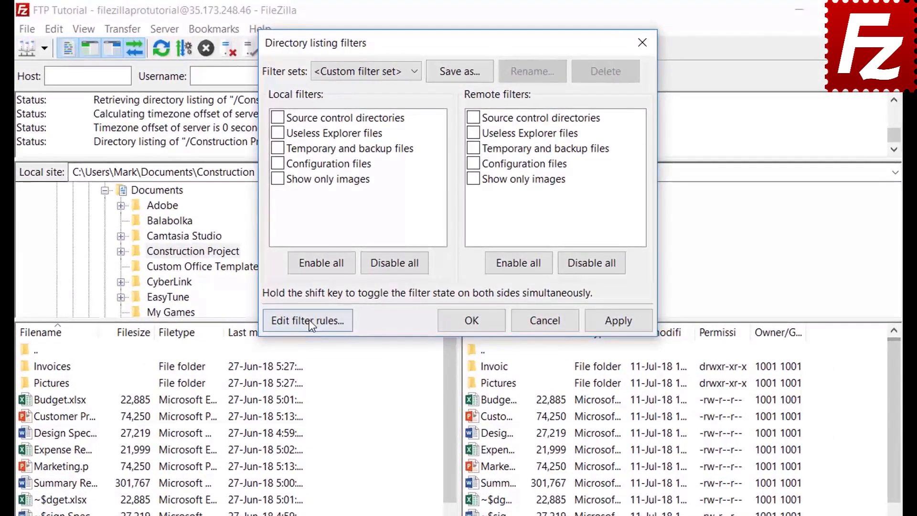
pyautogui.click(309, 319)
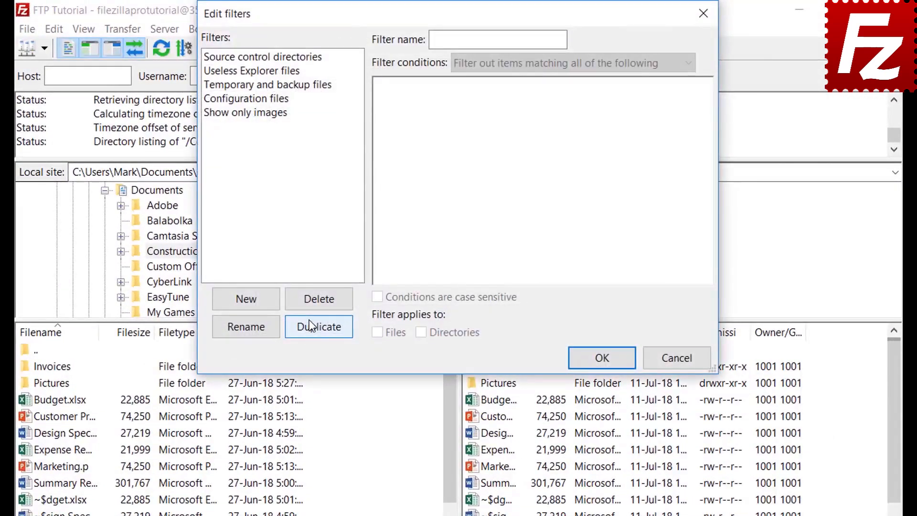
pyautogui.click(261, 301)
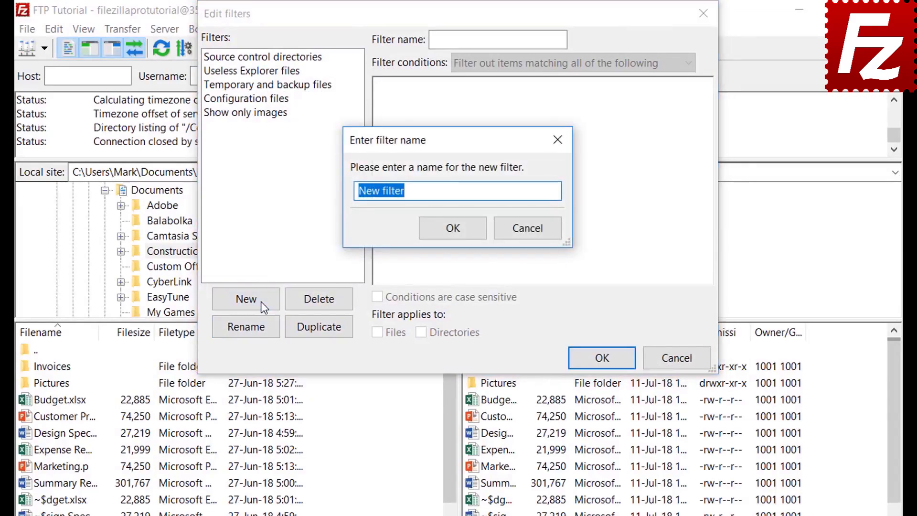
pyautogui.write('Microsoft Office Temporaries')
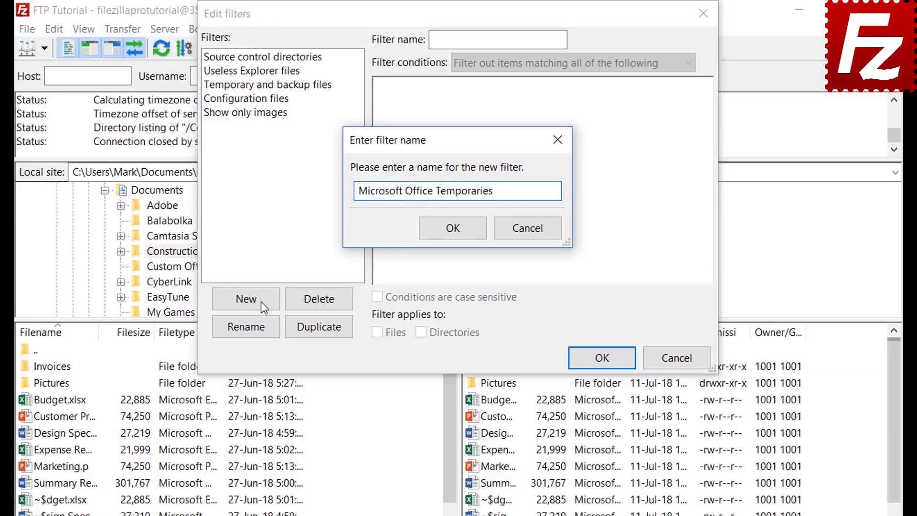
pyautogui.click(453, 230)
pyautogui.click(502, 63)
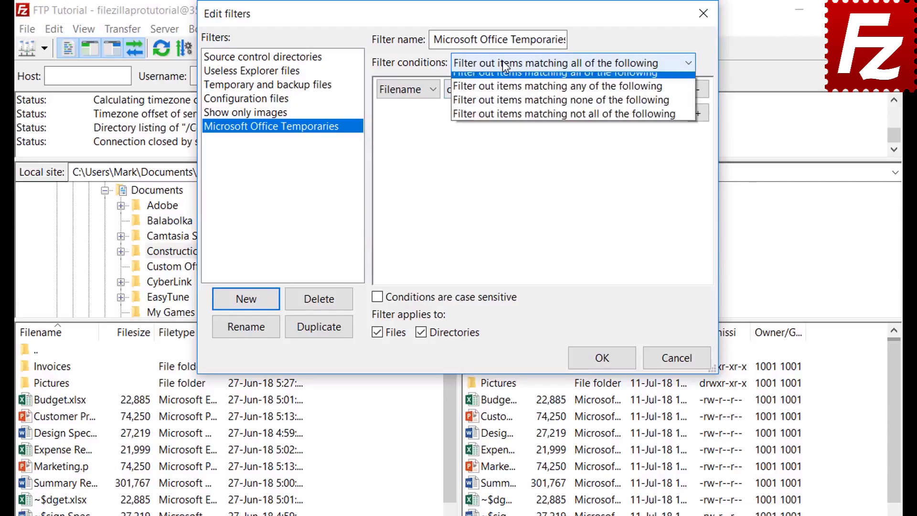
# - Review the file size and file attribute condition options, keeping their default comparisons
pyautogui.click(502, 62)
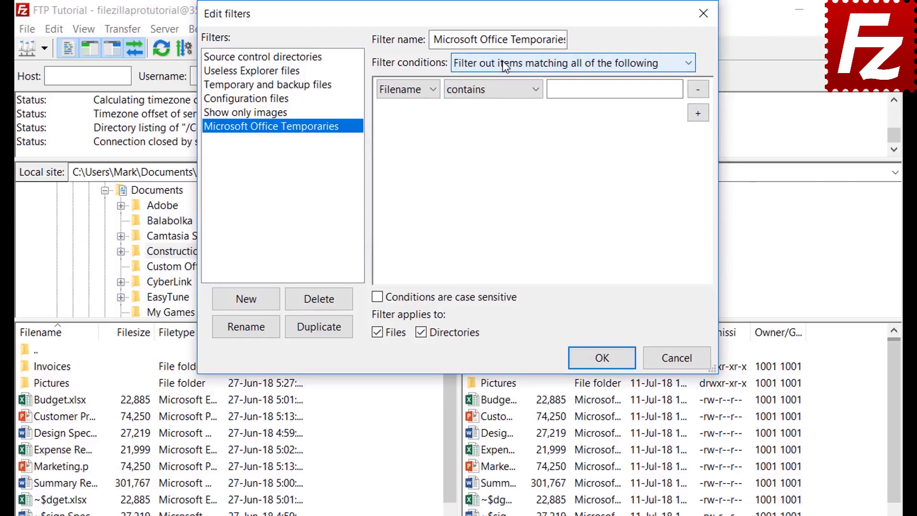
pyautogui.click(406, 90)
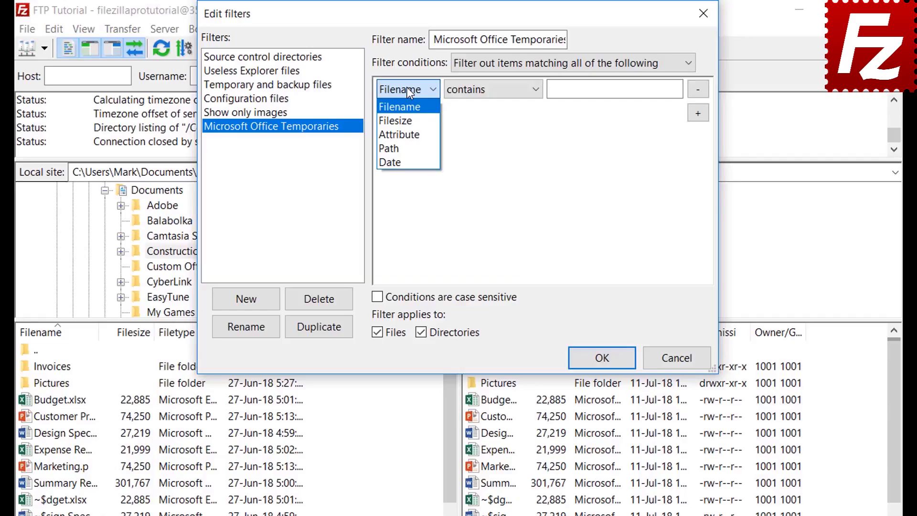
pyautogui.click(408, 117)
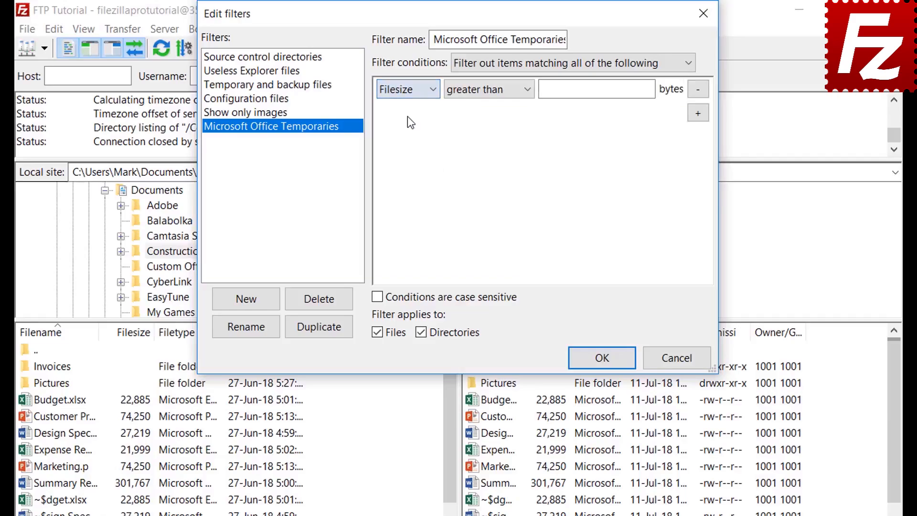
pyautogui.click(481, 94)
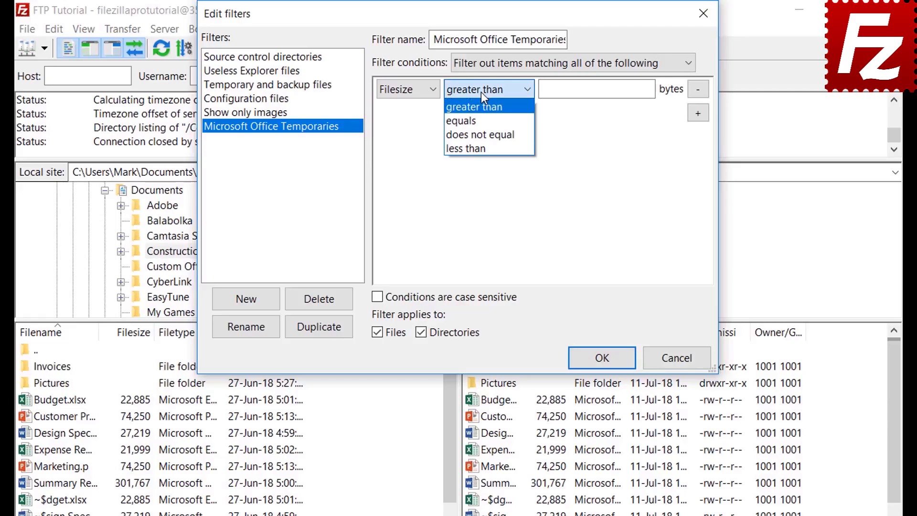
pyautogui.click(480, 92)
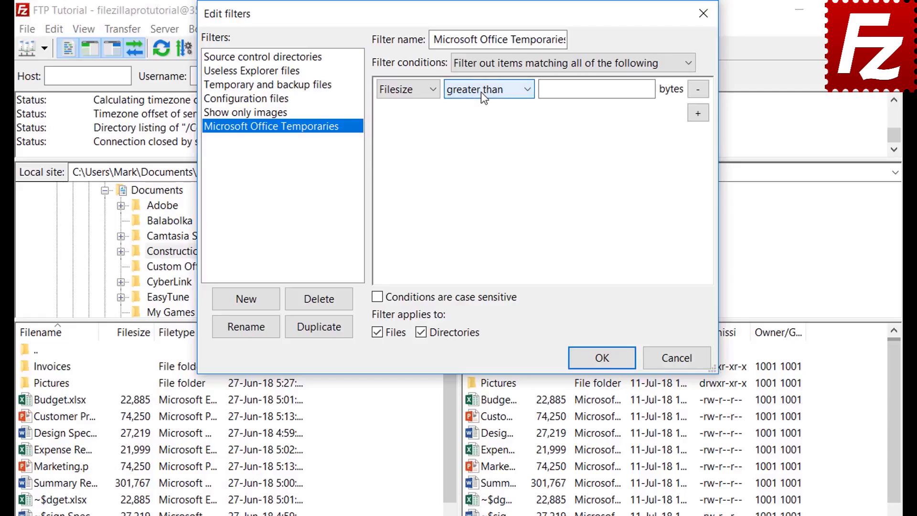
pyautogui.click(408, 90)
pyautogui.click(409, 131)
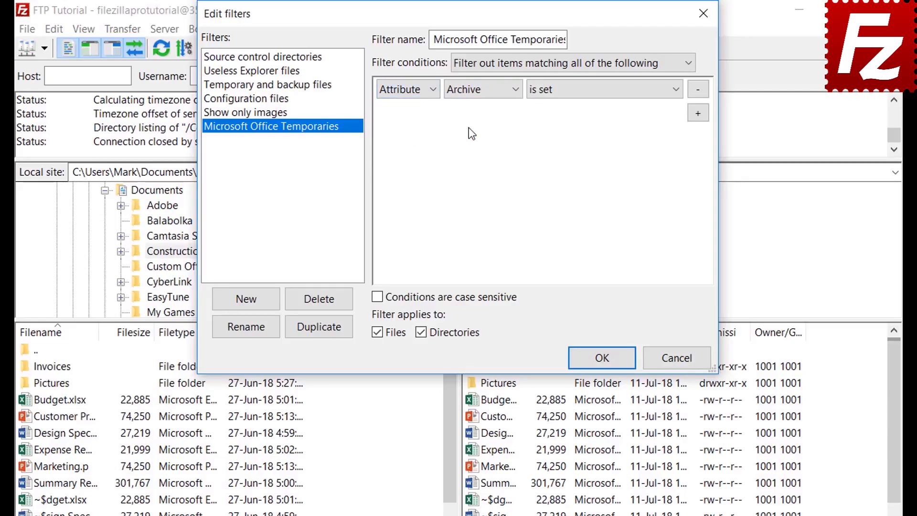
pyautogui.click(473, 92)
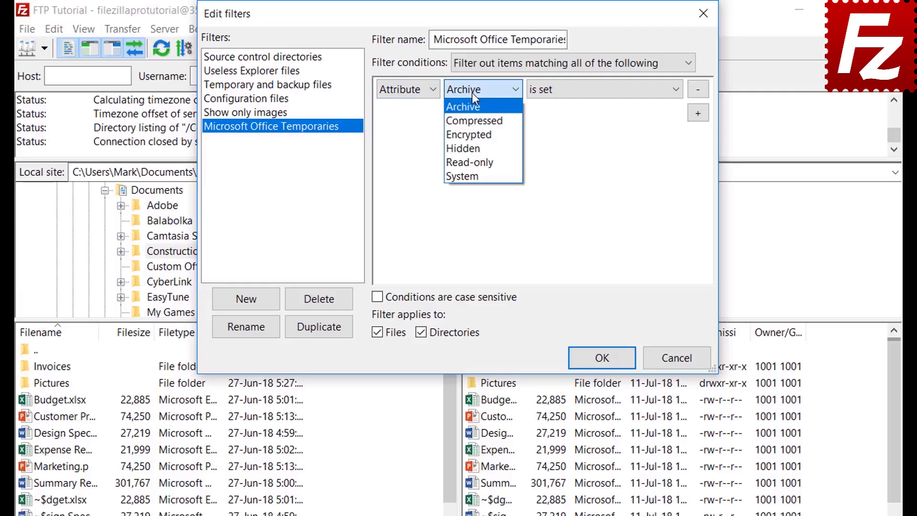
pyautogui.click(472, 92)
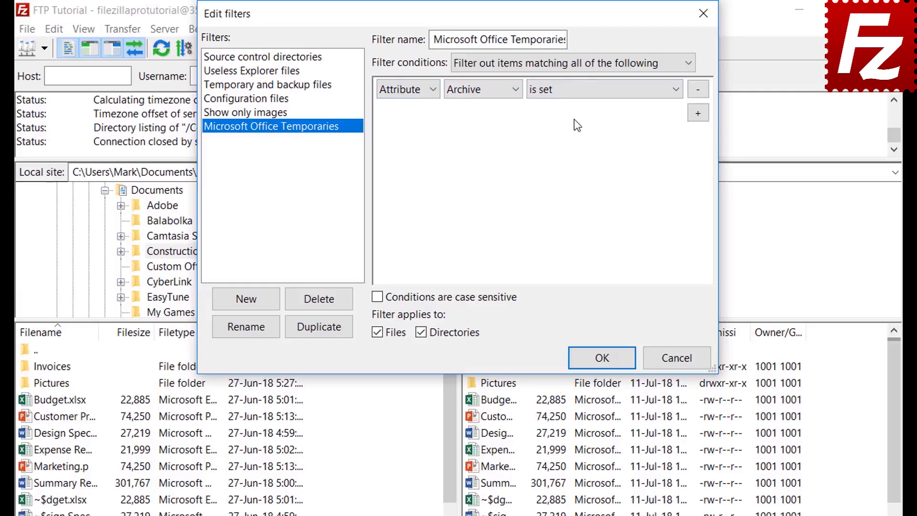
pyautogui.click(574, 97)
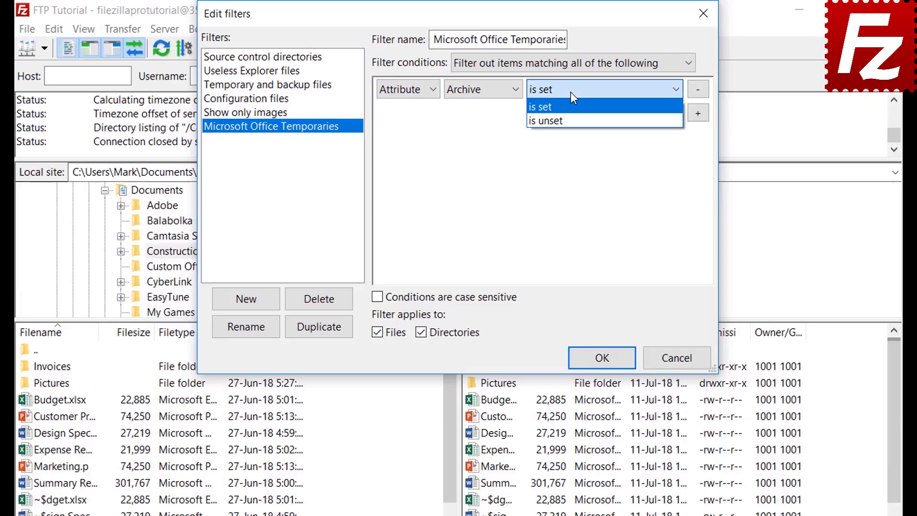
pyautogui.click(571, 95)
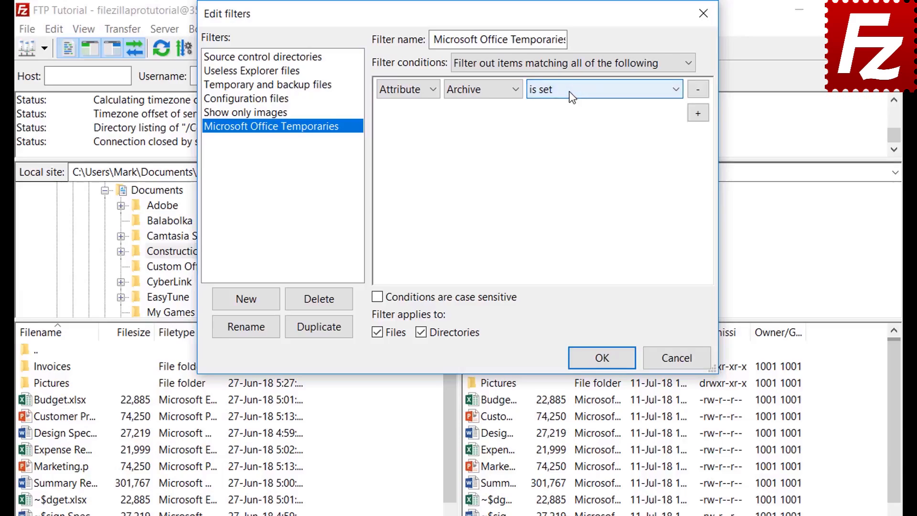
# - Review the path and date condition options, keeping contains and before
pyautogui.click(404, 94)
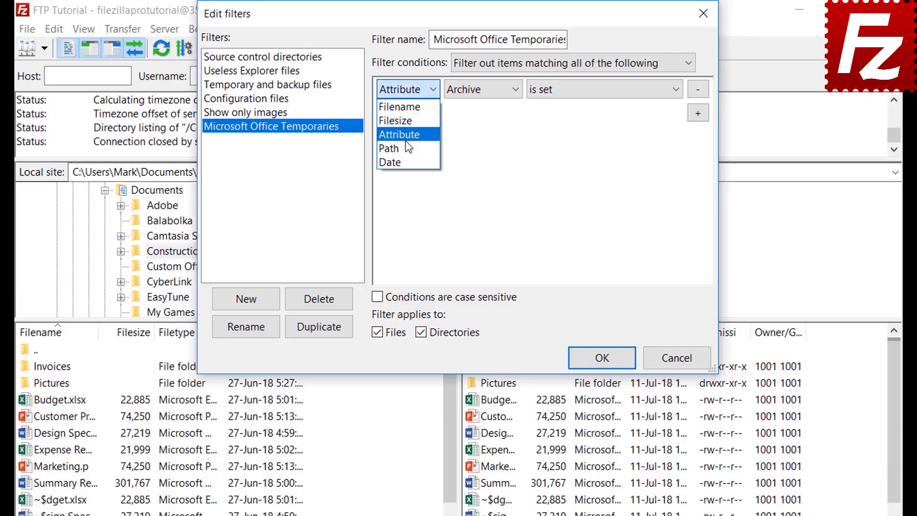
pyautogui.click(405, 149)
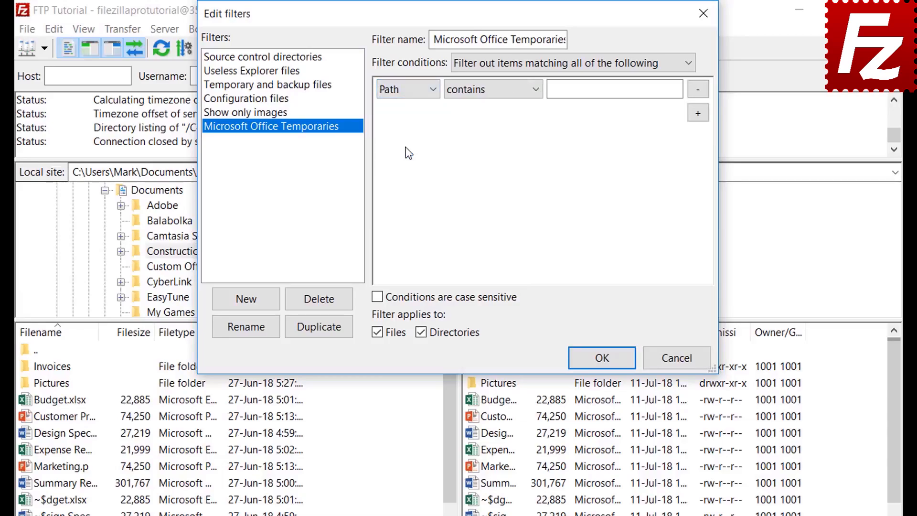
pyautogui.click(486, 91)
pyautogui.click(484, 88)
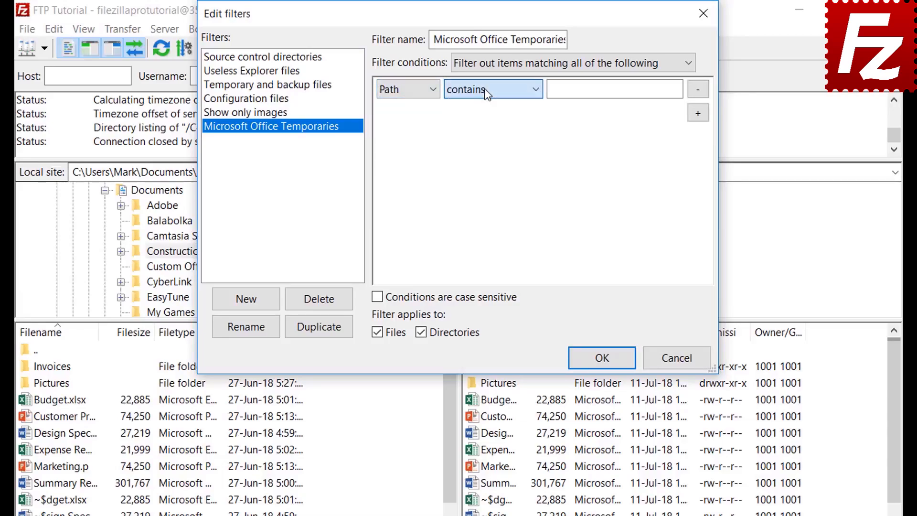
pyautogui.click(403, 89)
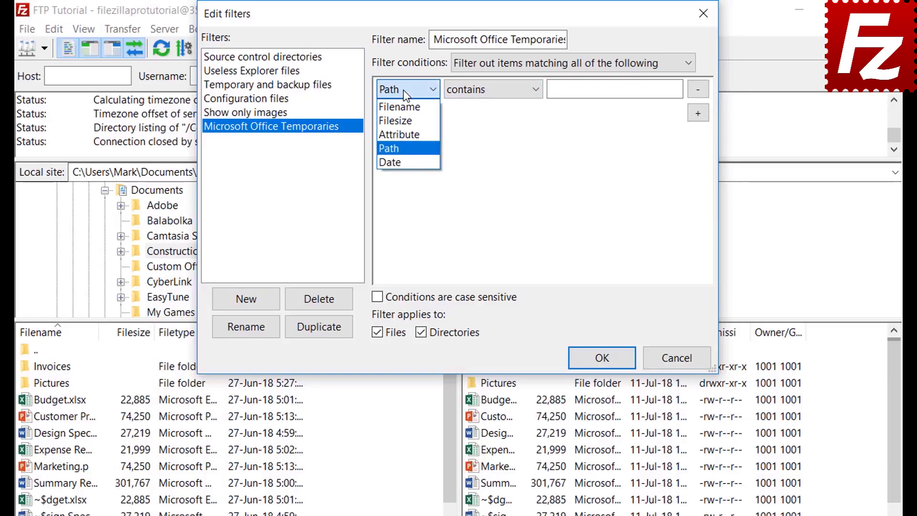
pyautogui.click(402, 159)
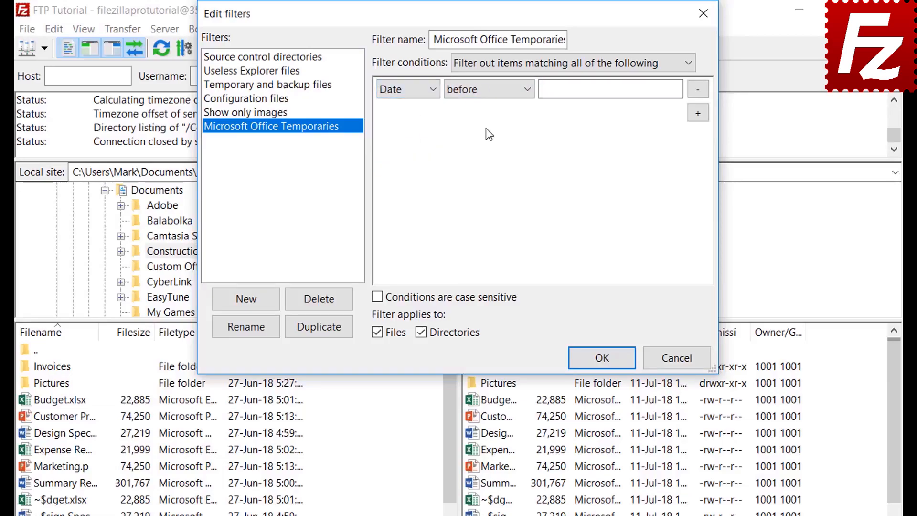
pyautogui.click(487, 93)
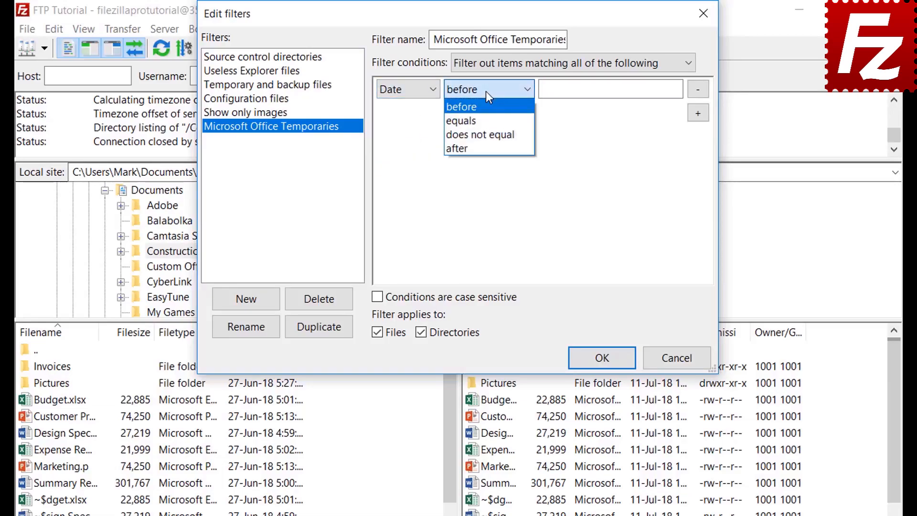
pyautogui.click(485, 91)
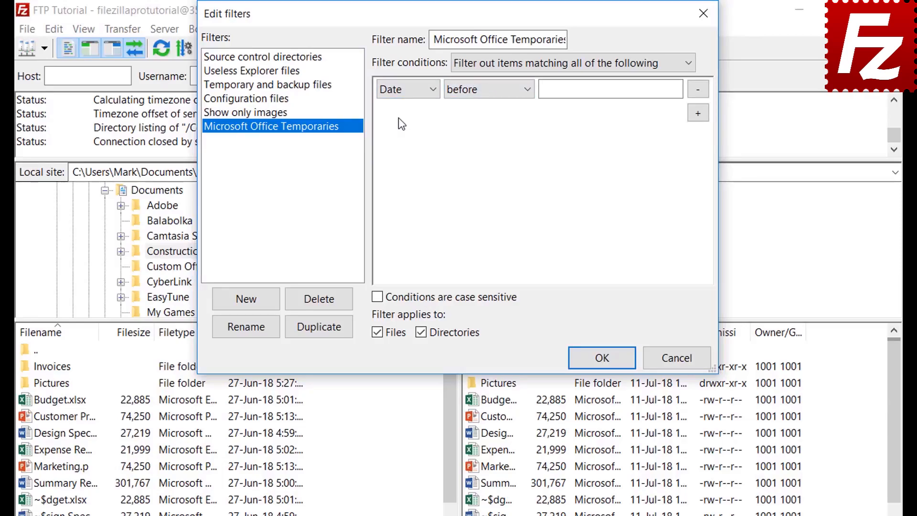
pyautogui.click(399, 92)
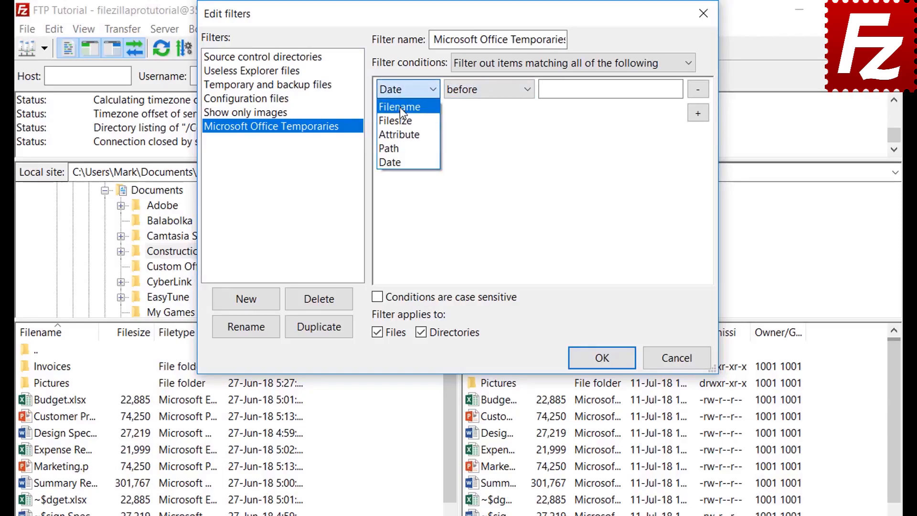
# - Set the condition to Filename begins with ~$, apply it to files only, and confirm
pyautogui.click(400, 106)
pyautogui.click(478, 96)
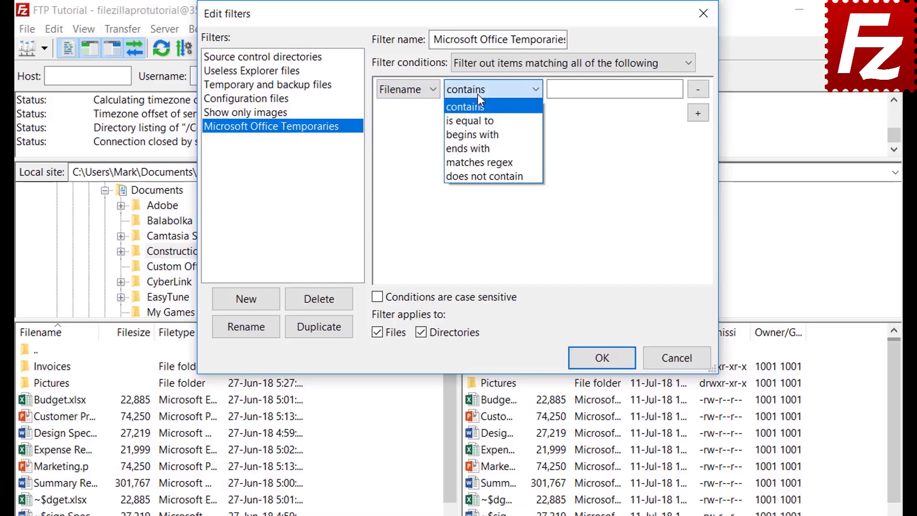
pyautogui.click(480, 134)
pyautogui.click(568, 94)
pyautogui.write('~$')
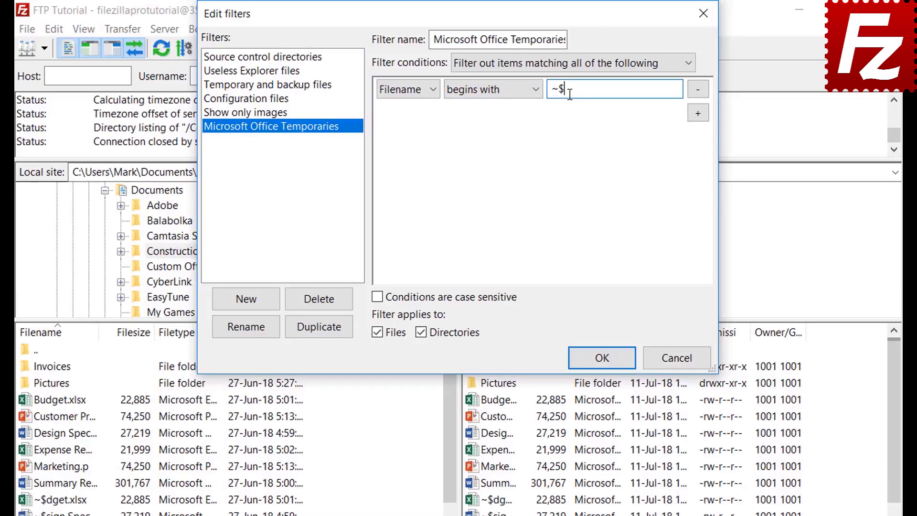
pyautogui.click(422, 332)
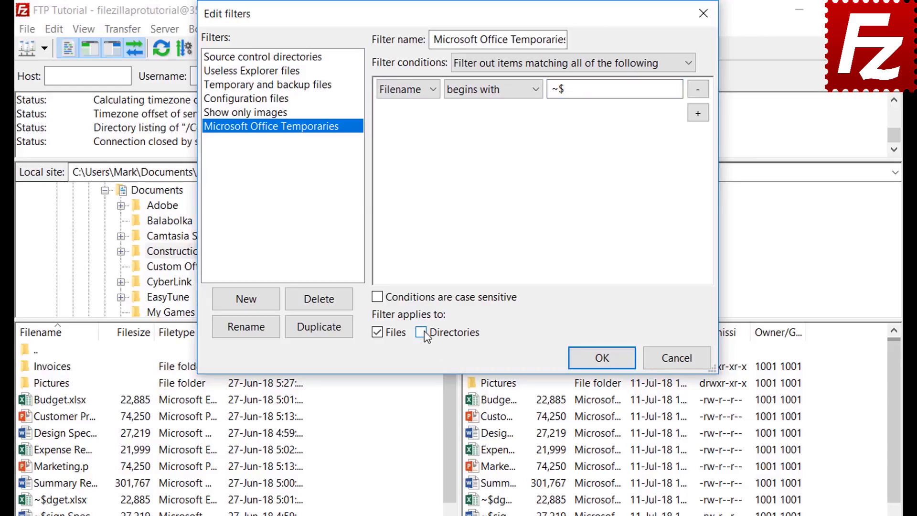
pyautogui.click(602, 364)
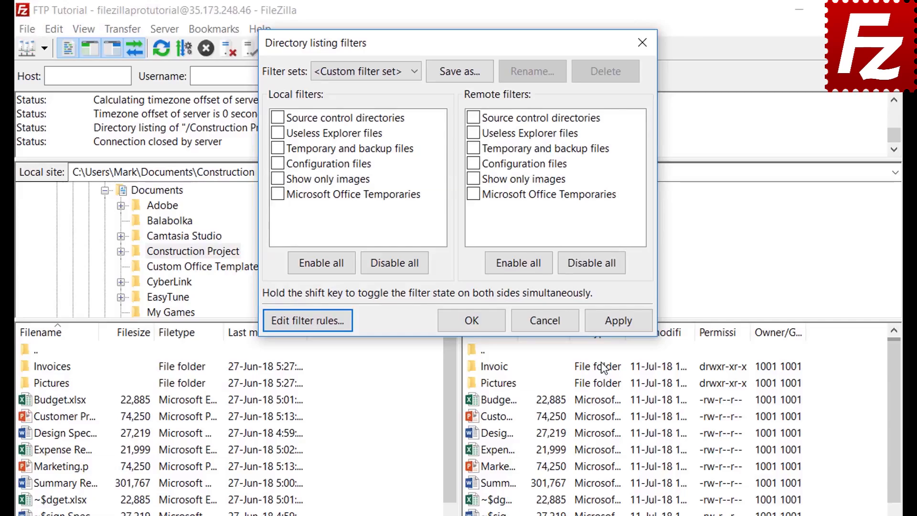
# - Enable and apply the Microsoft Office Temporaries filter for both local and remote files
pyautogui.click(278, 194)
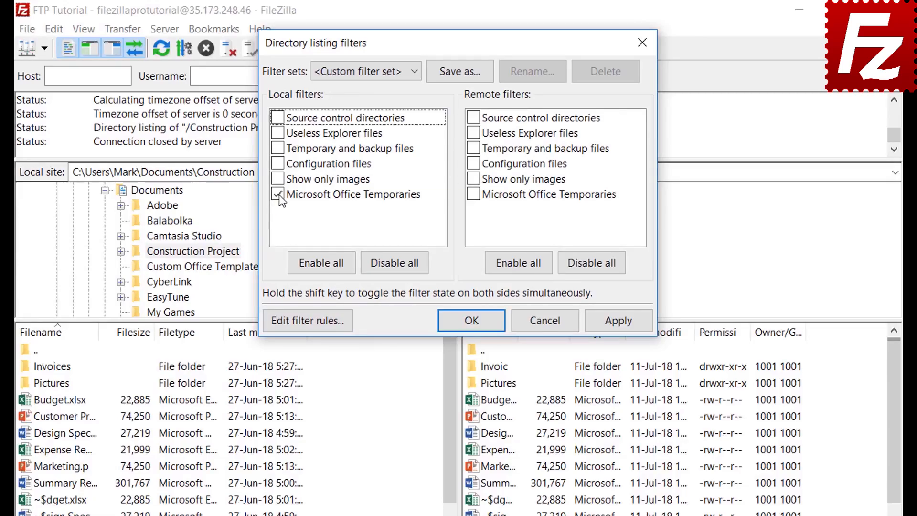
pyautogui.click(618, 321)
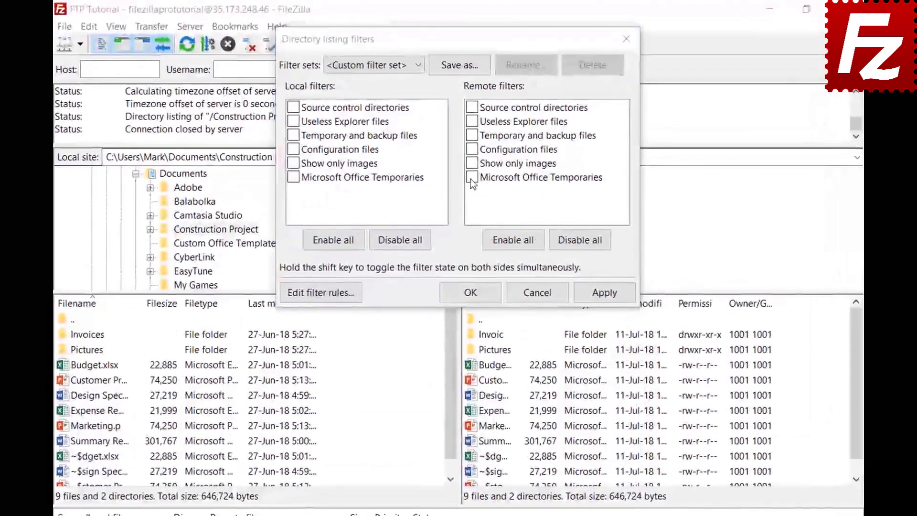
pyautogui.click(470, 150)
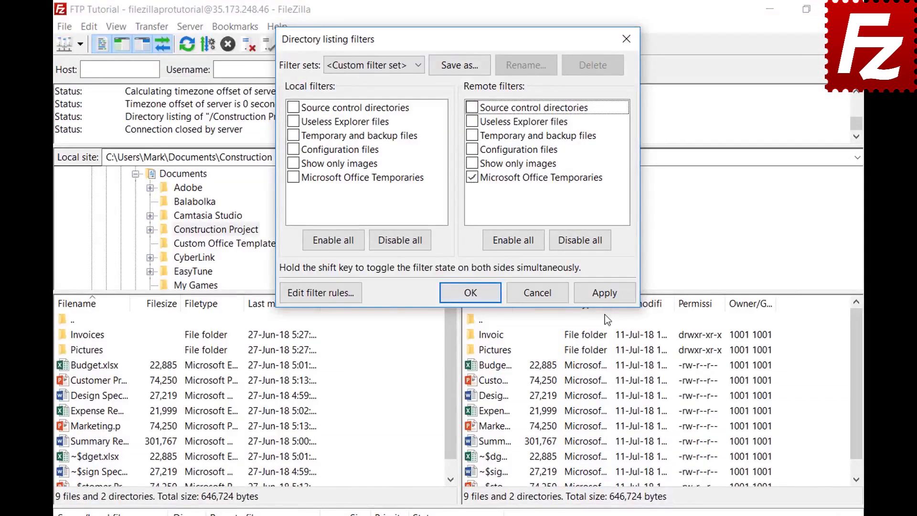
pyautogui.click(603, 295)
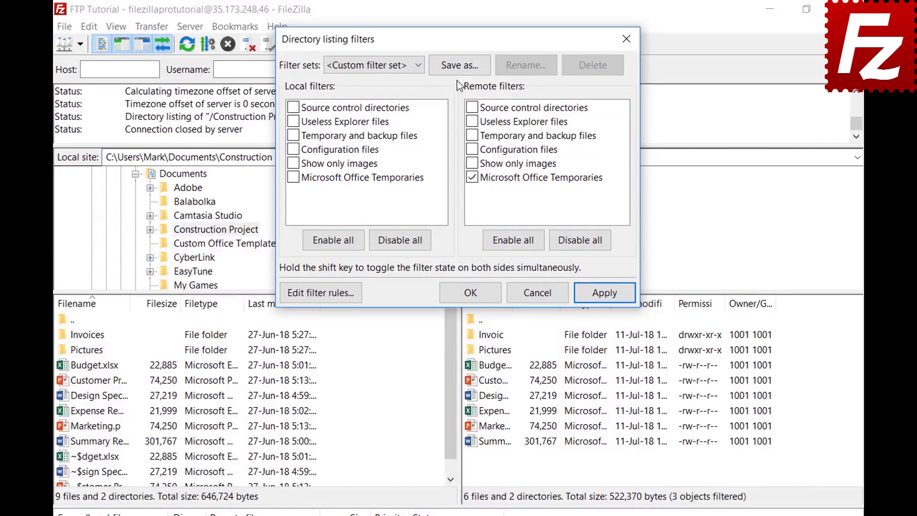
# - Save the active filters as filter set 'Project' and close the dialog
pyautogui.click(460, 66)
pyautogui.write('Project')
pyautogui.click(447, 202)
pyautogui.click(482, 292)
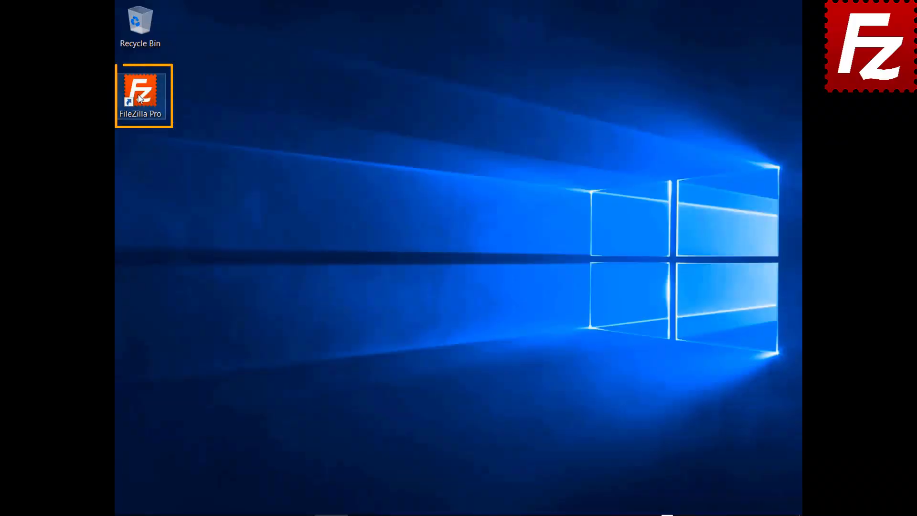
# - Launch FileZilla Pro and connect to the saved FTP connection site
pyautogui.doubleClick(140, 98)
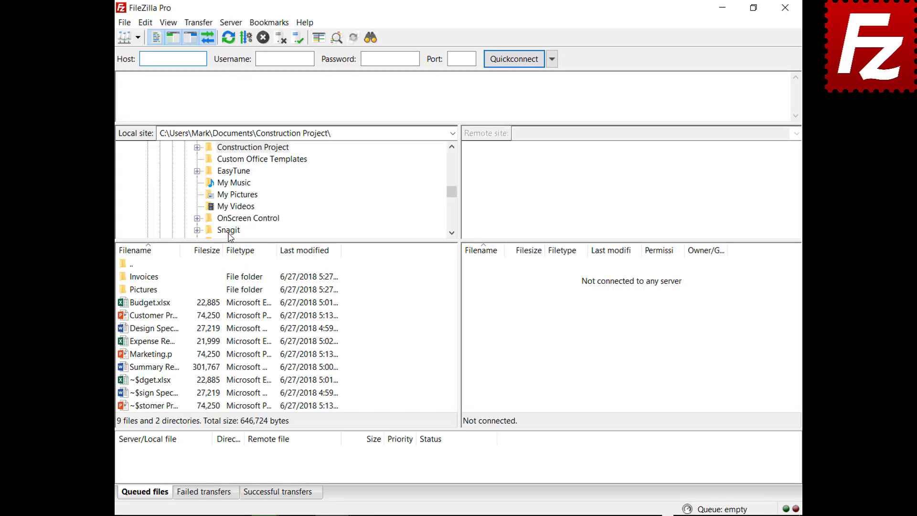
pyautogui.click(138, 40)
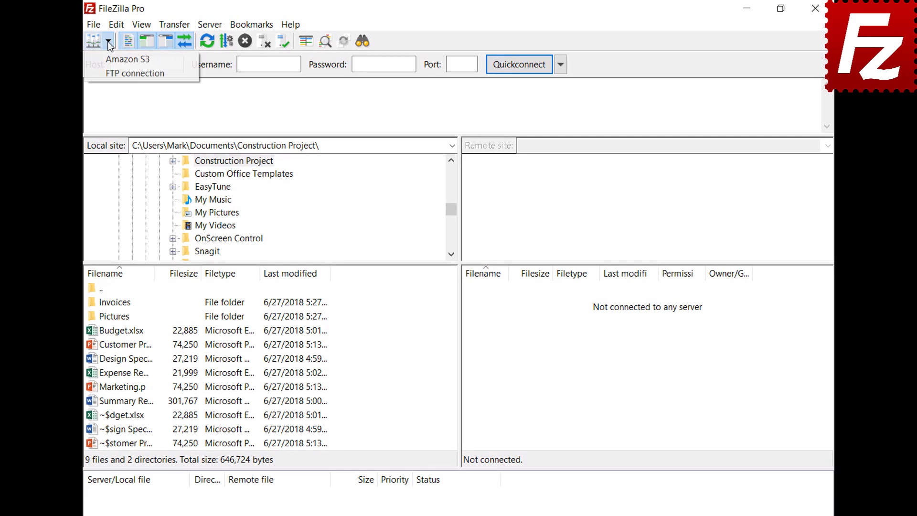
pyautogui.click(114, 72)
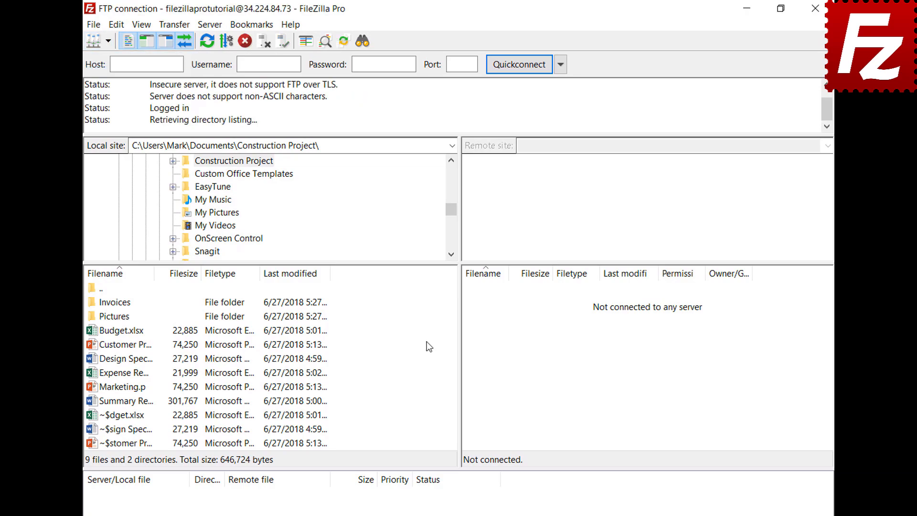
# - Open a new tab and connect it to the Amazon S3 site
pyautogui.click(94, 26)
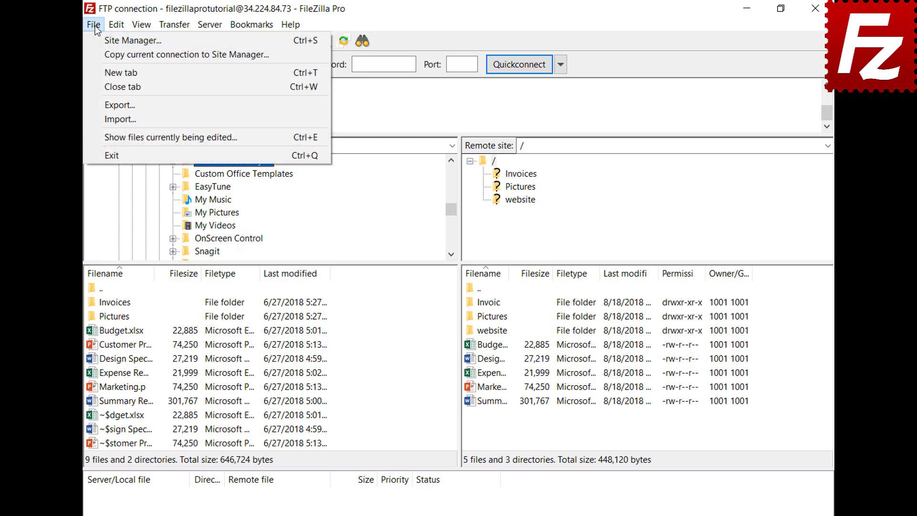
pyautogui.click(101, 71)
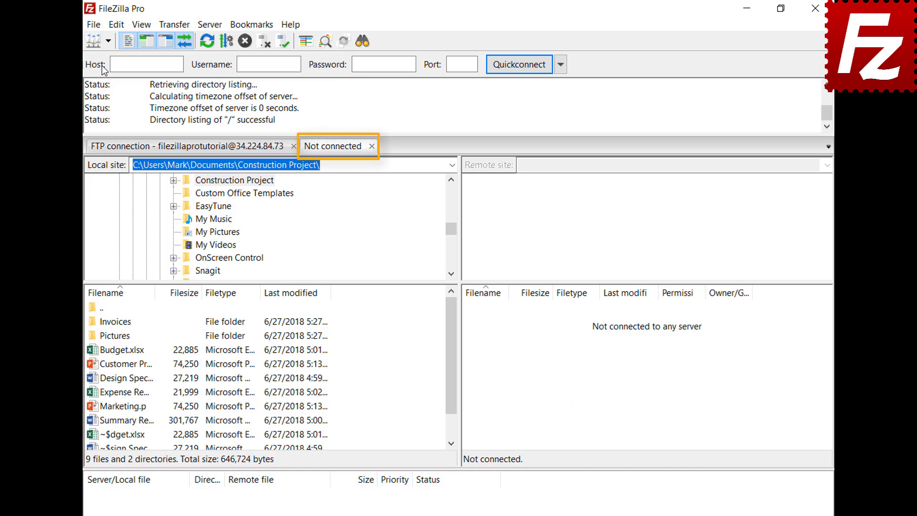
pyautogui.click(221, 151)
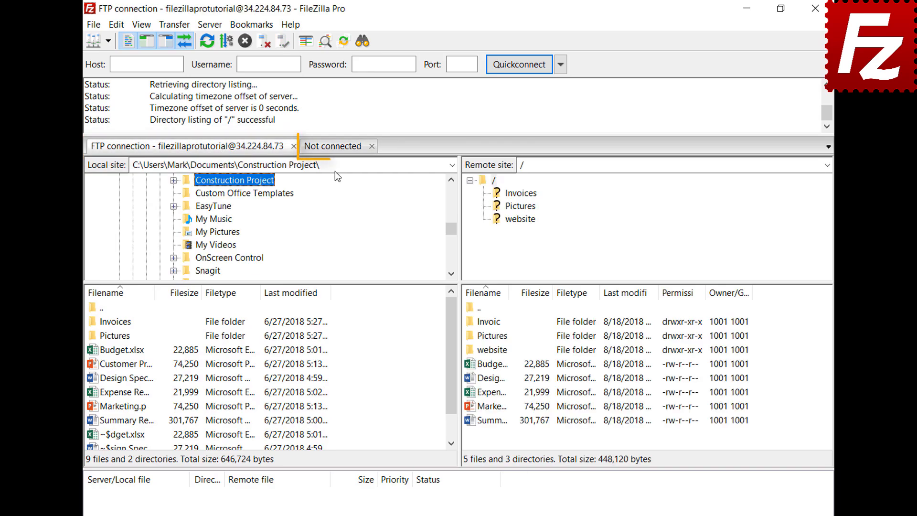
pyautogui.click(336, 151)
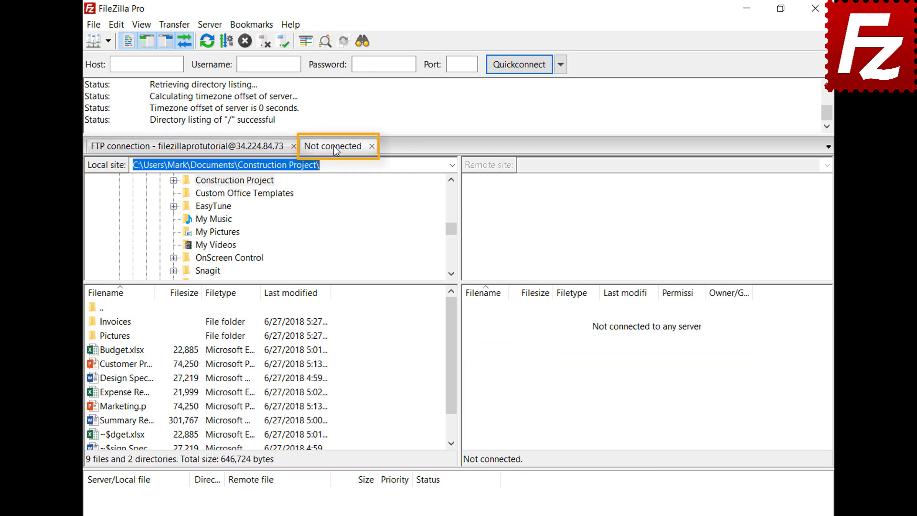
pyautogui.click(109, 41)
pyautogui.click(106, 55)
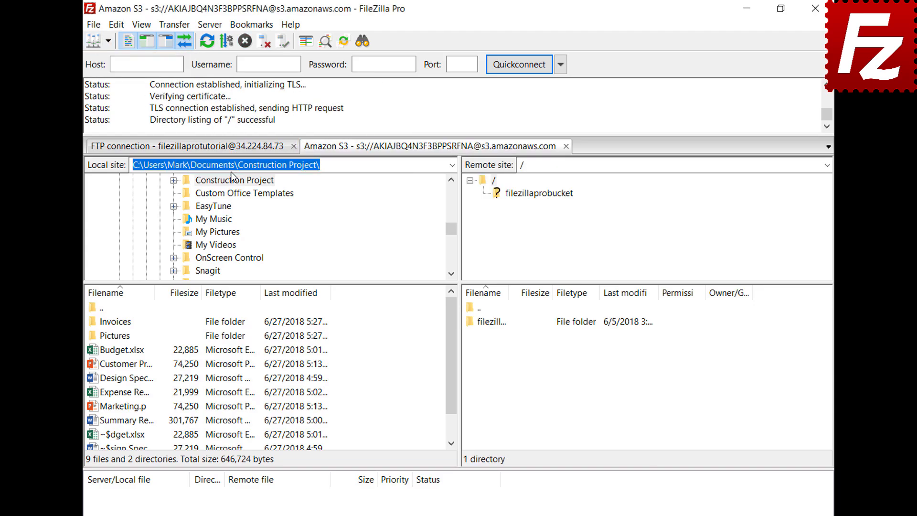
# - Set startup to restore tabs and reconnect, then relaunch to verify and close the S3 tab
pyautogui.click(232, 150)
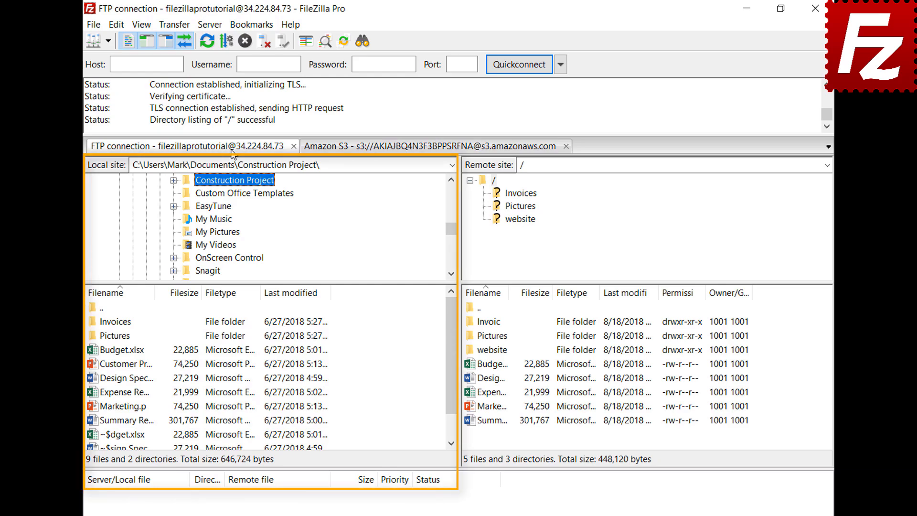
pyautogui.click(399, 149)
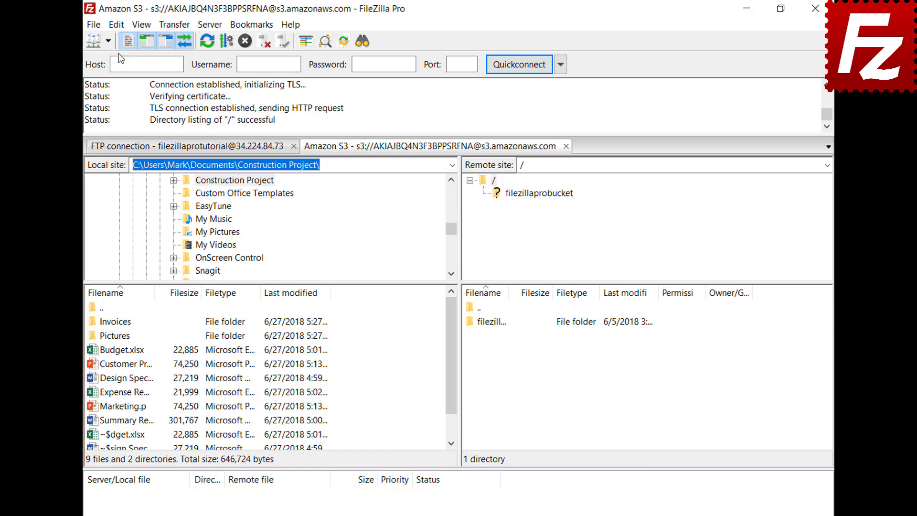
pyautogui.click(118, 24)
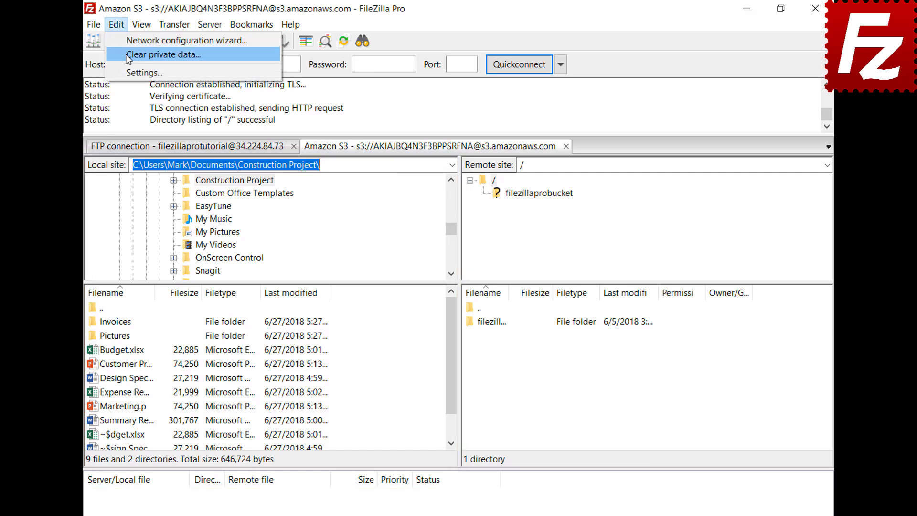
pyautogui.click(128, 72)
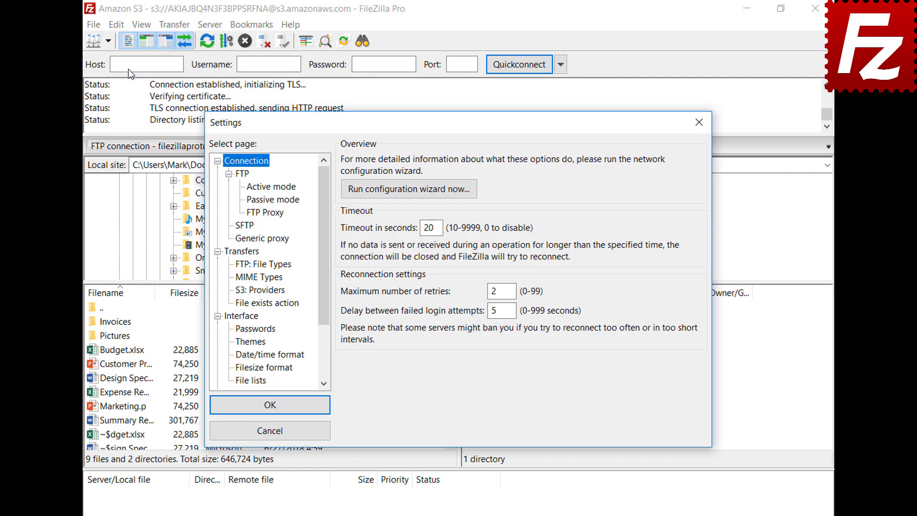
pyautogui.click(241, 316)
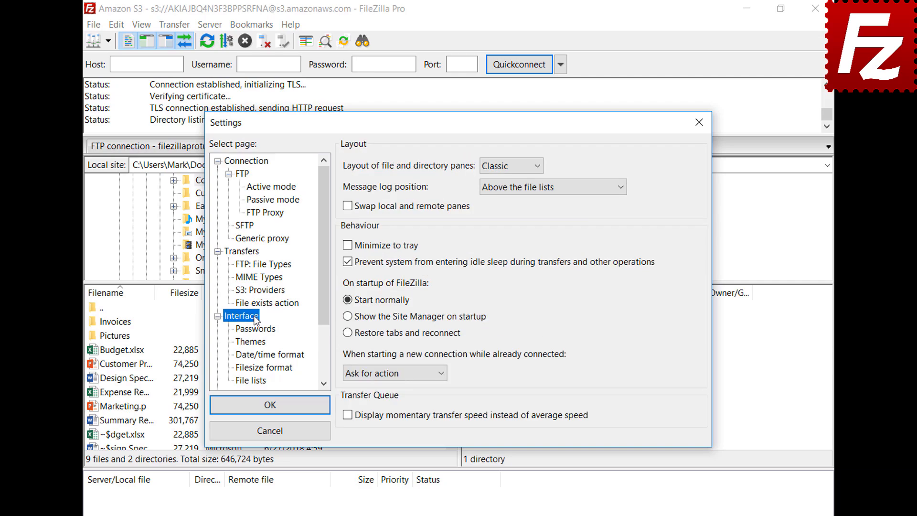
pyautogui.click(347, 333)
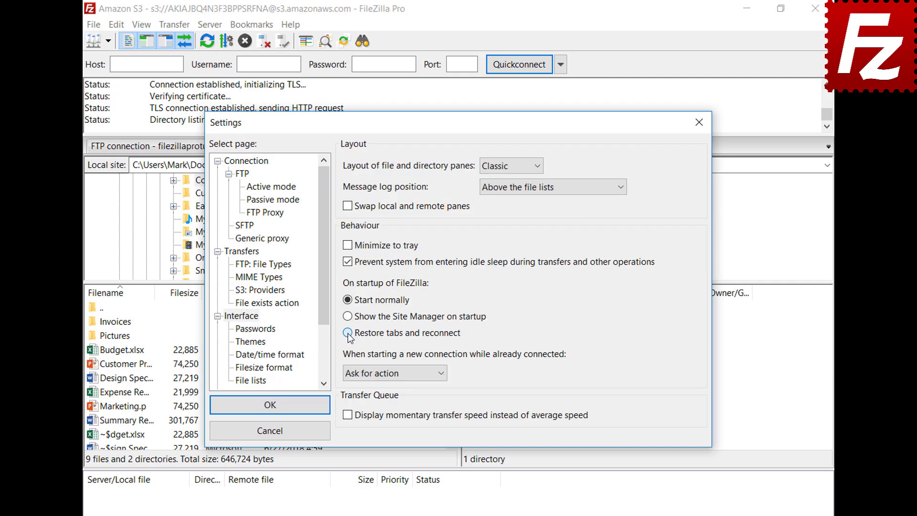
pyautogui.click(270, 406)
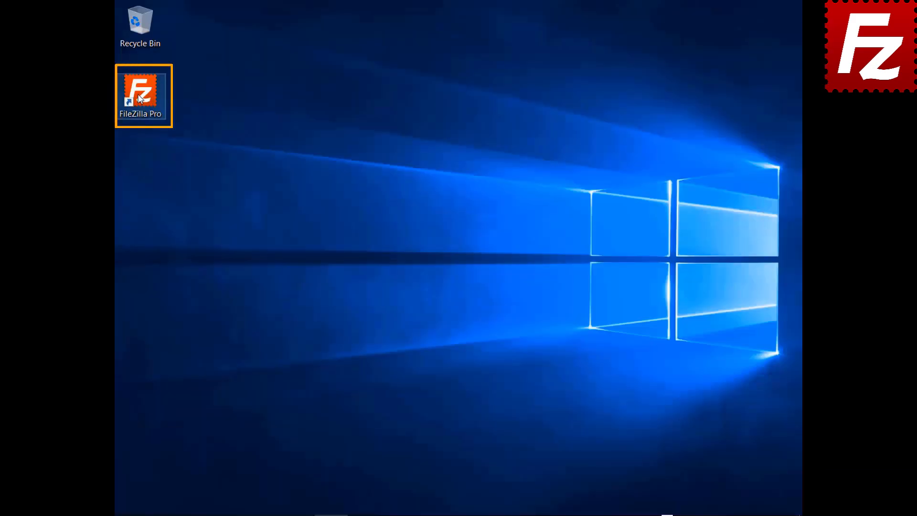
pyautogui.doubleClick(140, 98)
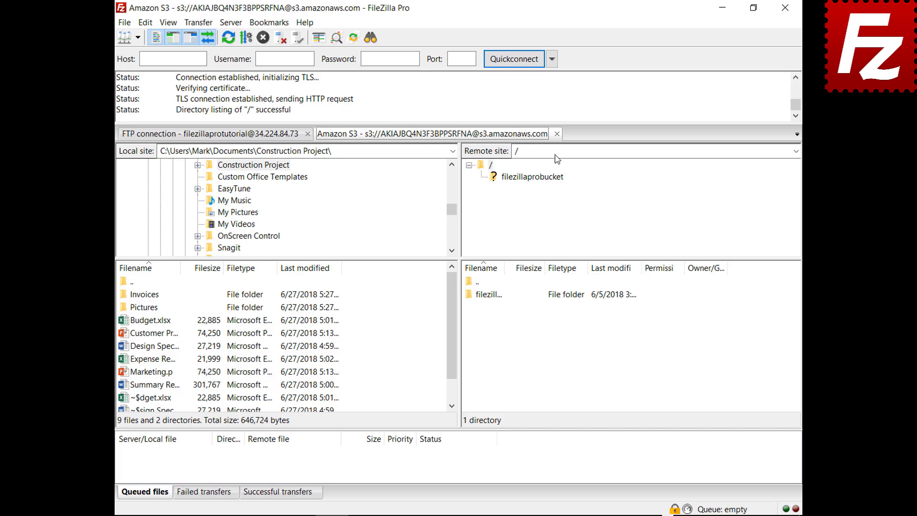
pyautogui.click(557, 134)
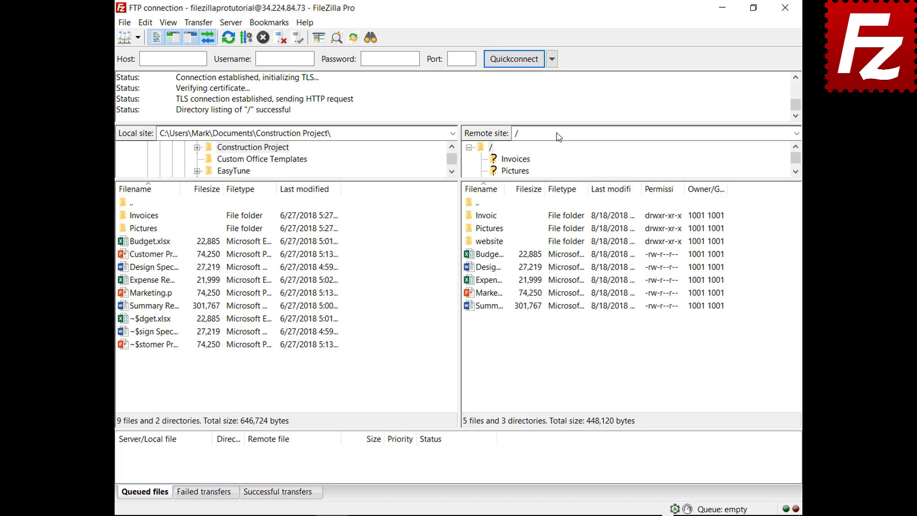
# - Make new connections open in a new tab, then connect to Amazon S3
pyautogui.click(145, 22)
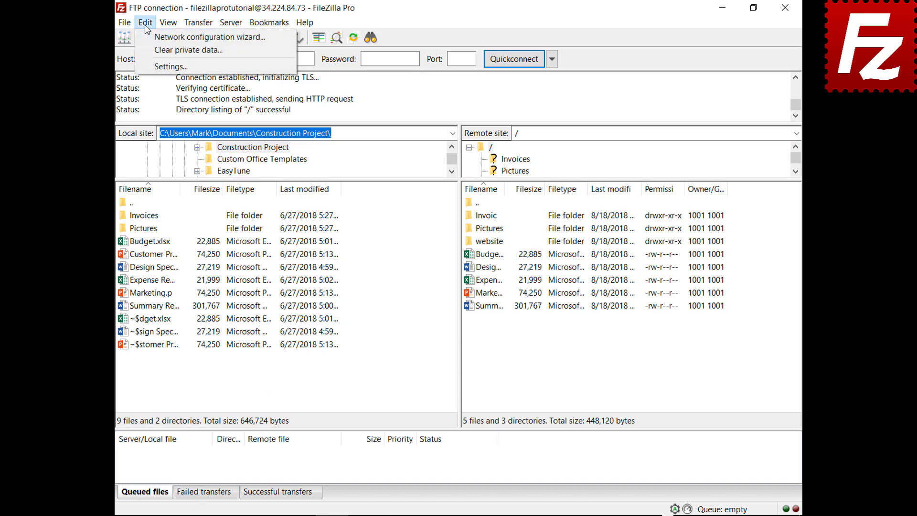
pyautogui.click(158, 68)
pyautogui.click(268, 291)
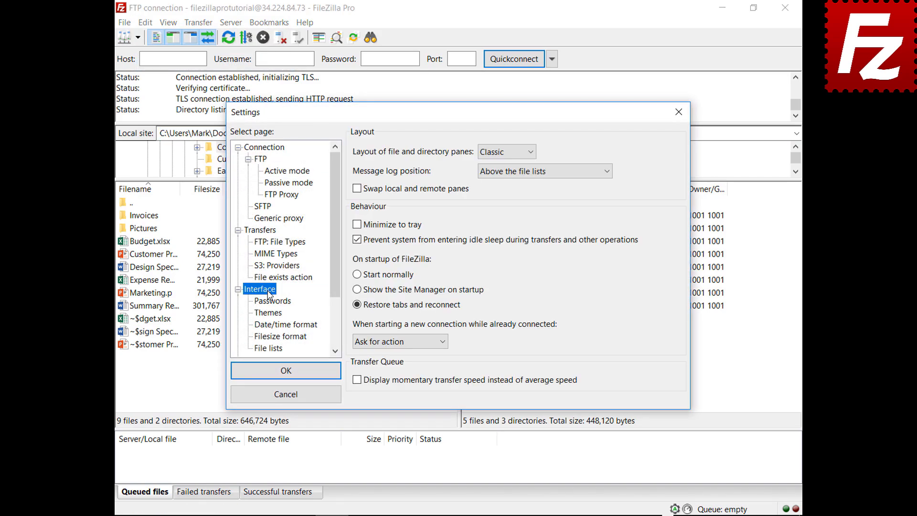
pyautogui.click(443, 342)
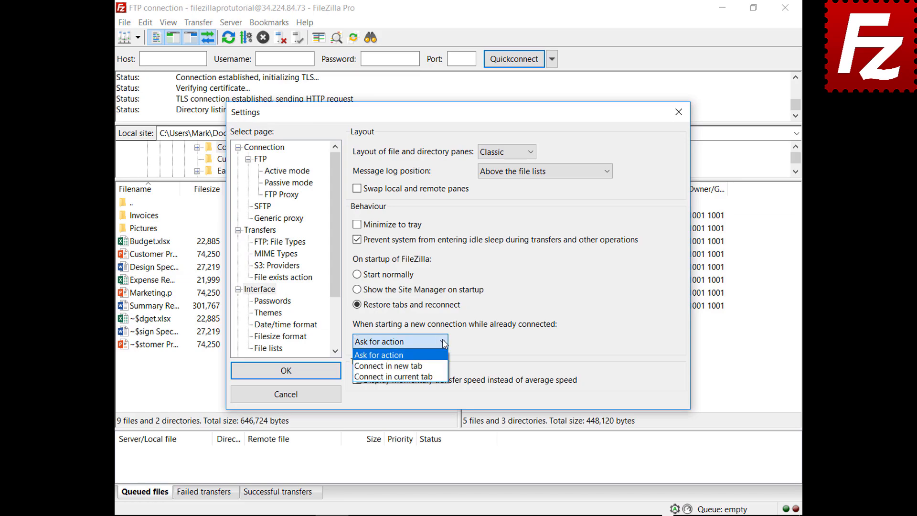
pyautogui.click(433, 365)
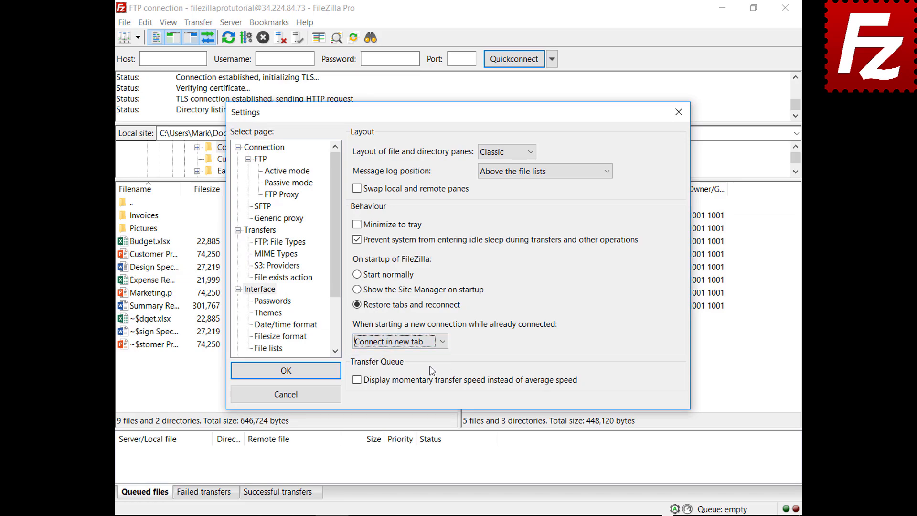
pyautogui.click(286, 371)
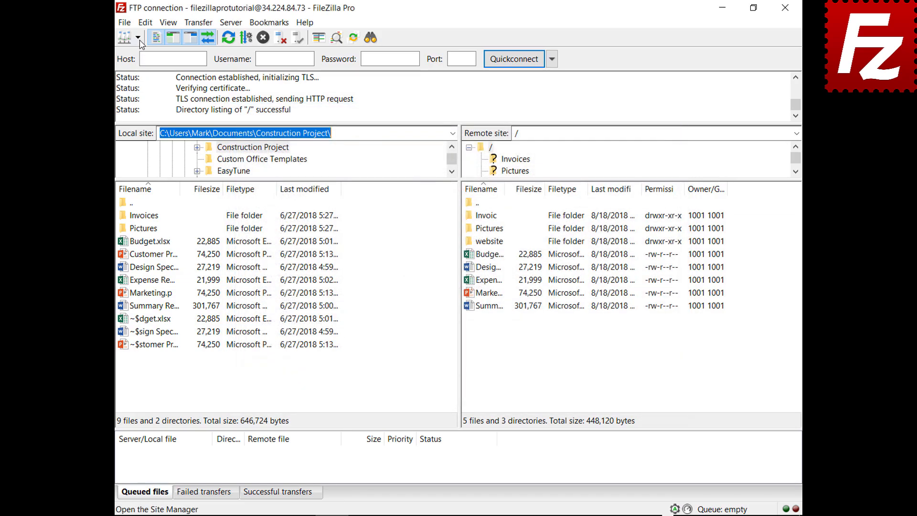
pyautogui.click(140, 43)
pyautogui.click(143, 53)
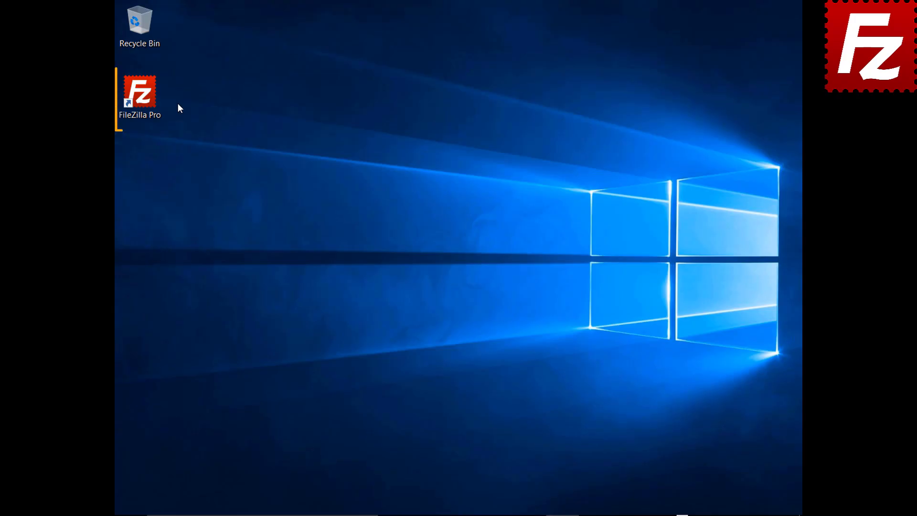
# - Relaunch FileZilla Pro and open another Amazon S3 connection from the site list
pyautogui.doubleClick(144, 98)
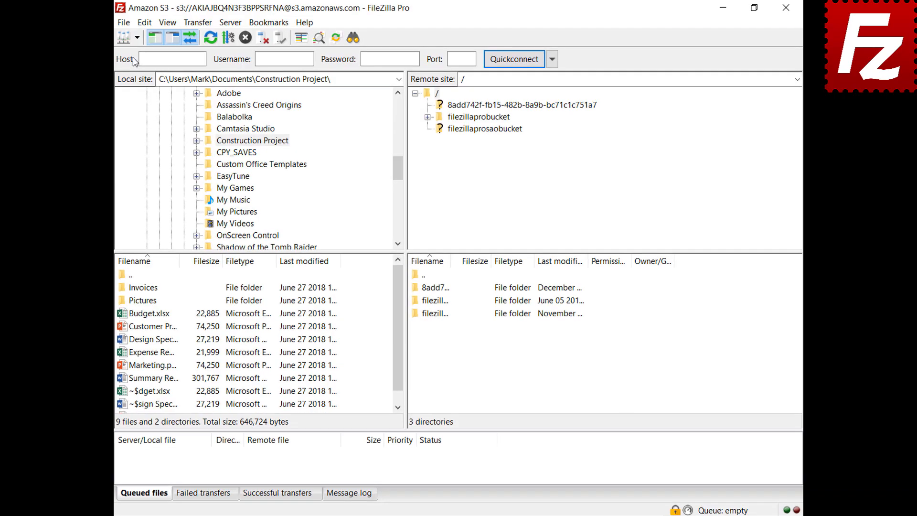
pyautogui.click(136, 38)
pyautogui.click(135, 52)
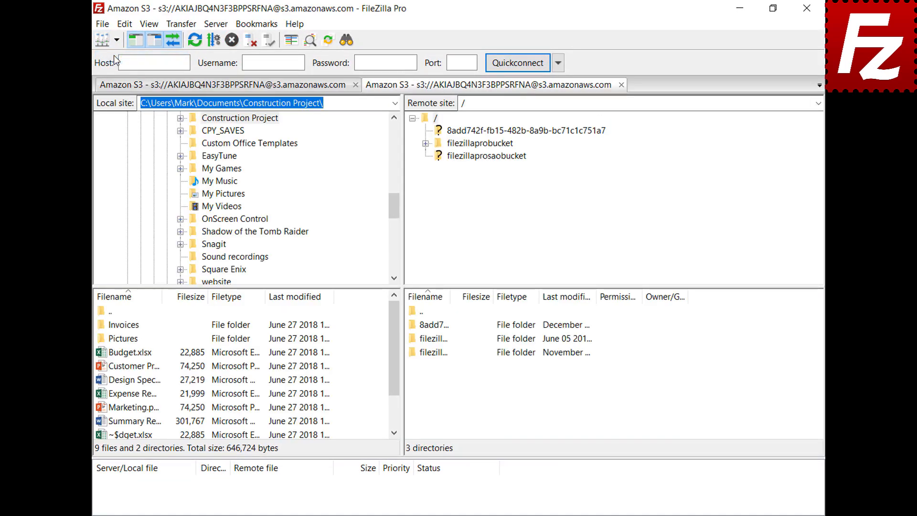
# - Open README from filezillaprobucket for viewing and editing
pyautogui.click(486, 146)
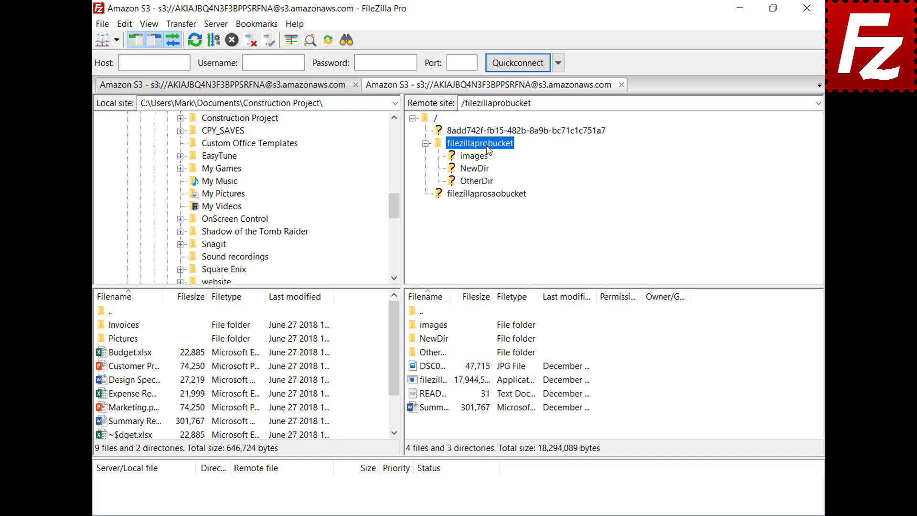
pyautogui.click(432, 393)
pyautogui.rightClick(432, 393)
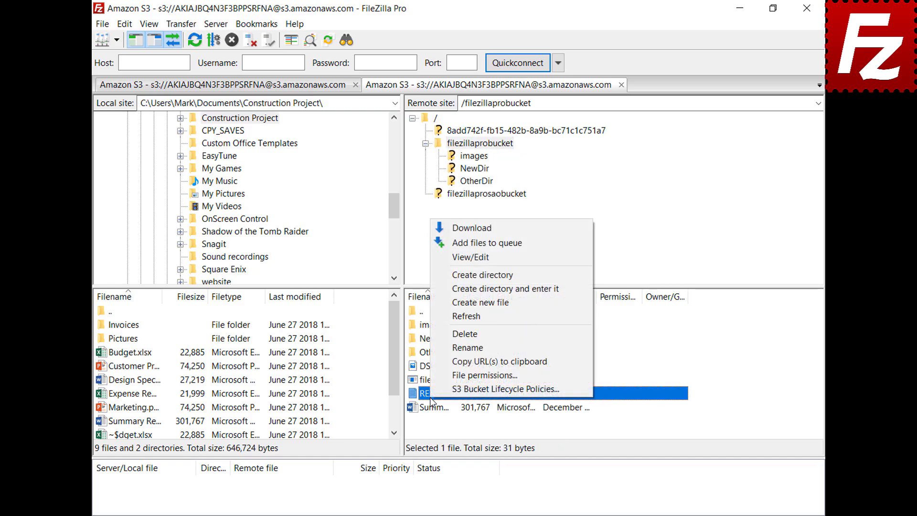
pyautogui.click(472, 260)
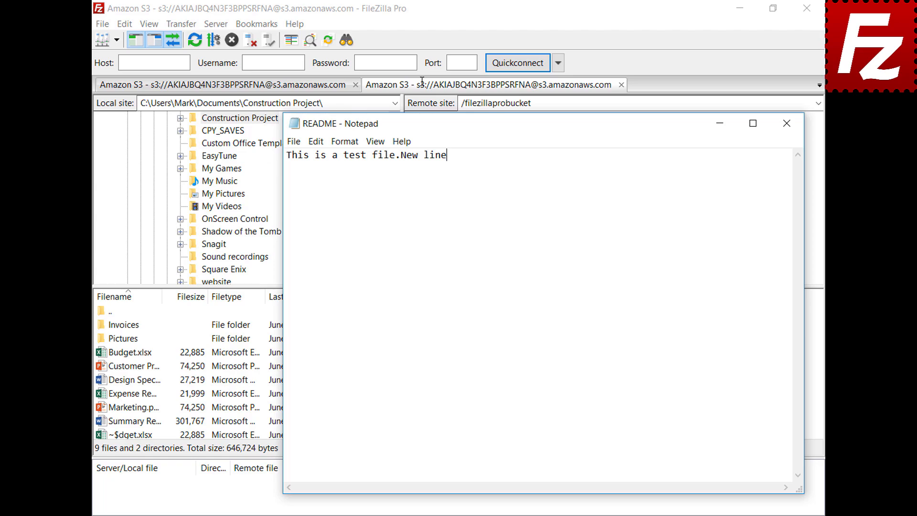
# - Add a 'New line' line to README.TXT, save it, and upload it back to the bucket
pyautogui.press('Return')
pyautogui.write('New line')
pyautogui.click(786, 128)
pyautogui.click(421, 295)
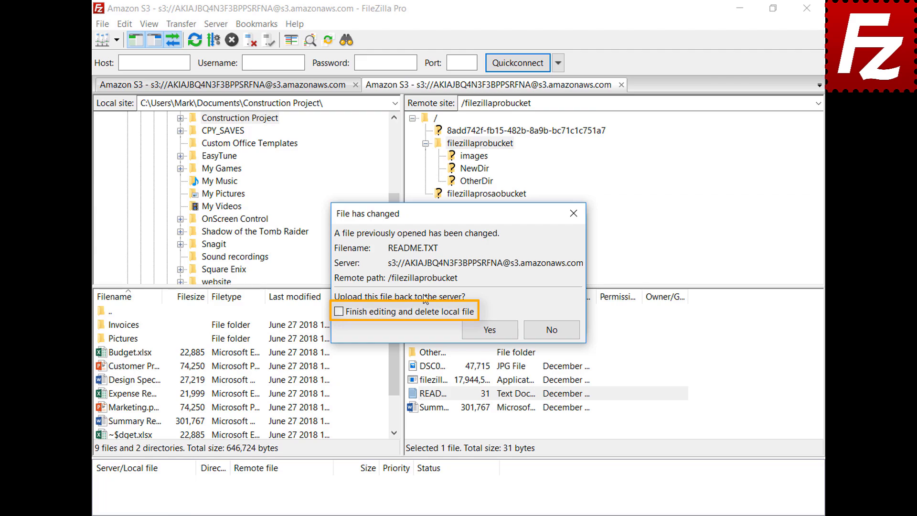
pyautogui.click(496, 334)
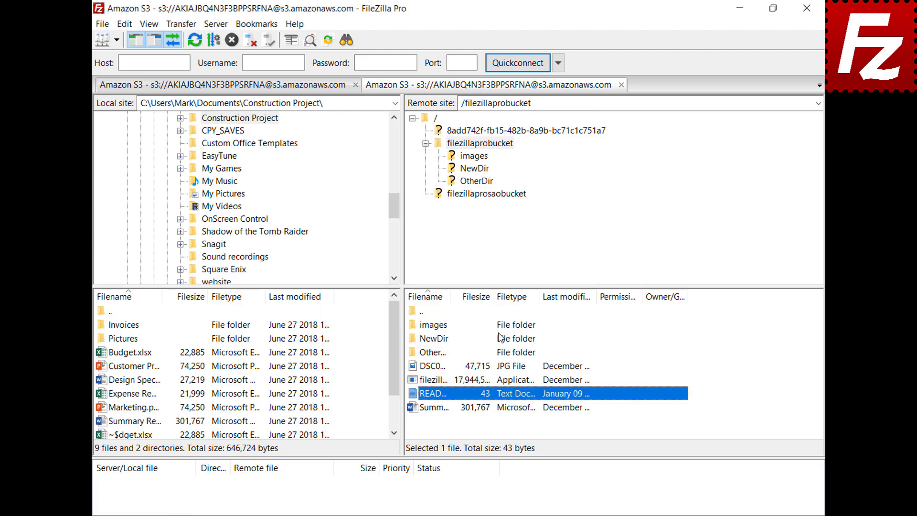
pyautogui.click(102, 24)
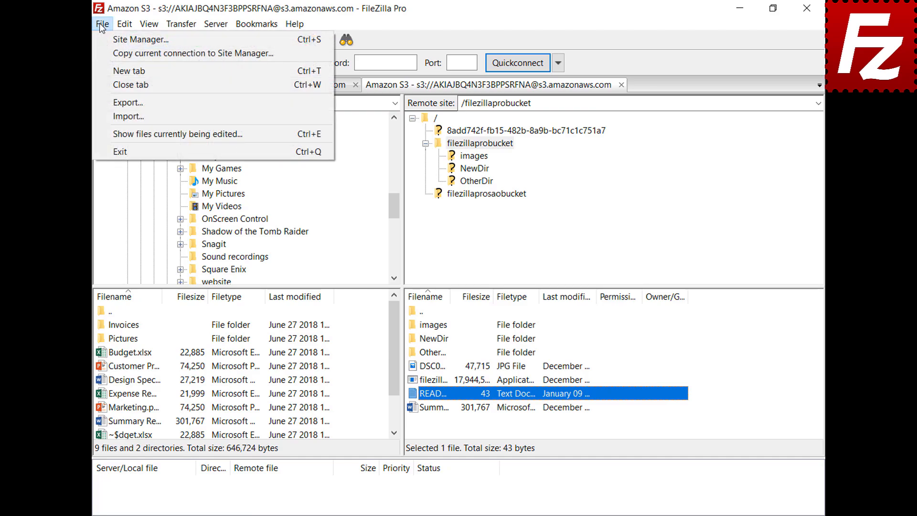
pyautogui.click(117, 134)
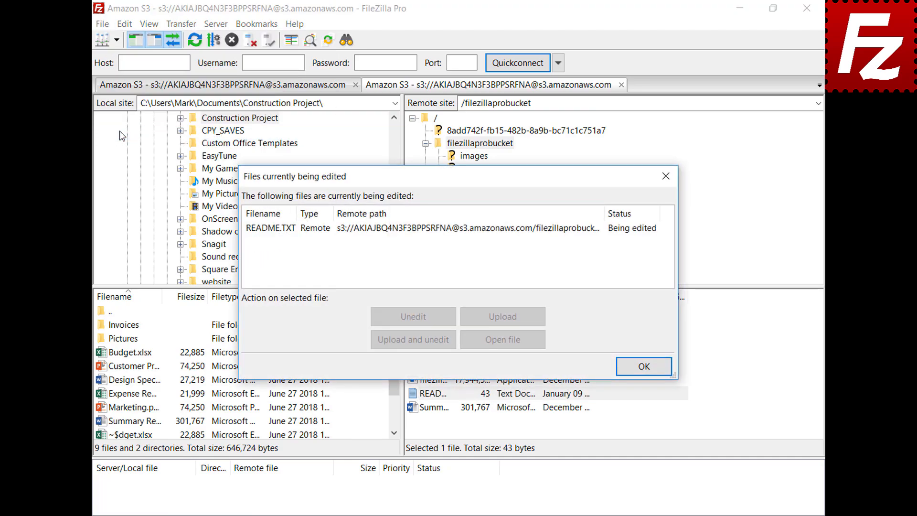
pyautogui.click(428, 232)
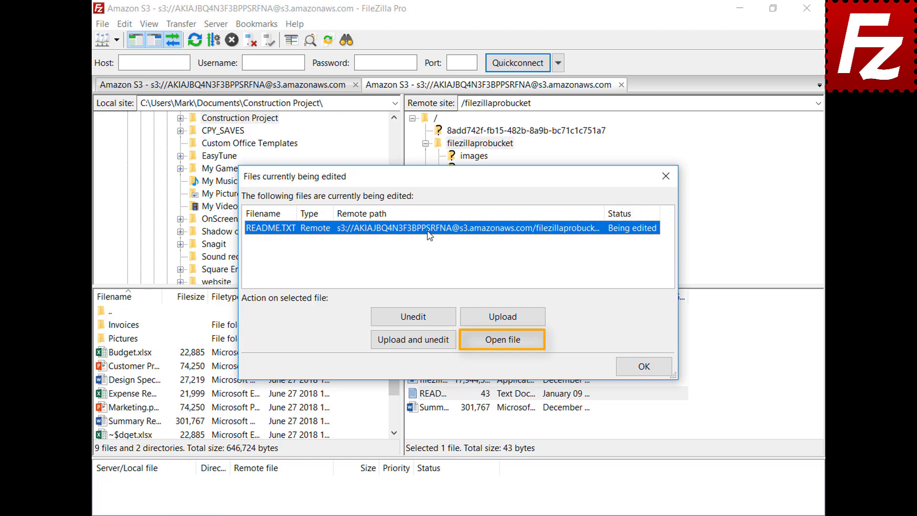
pyautogui.click(645, 366)
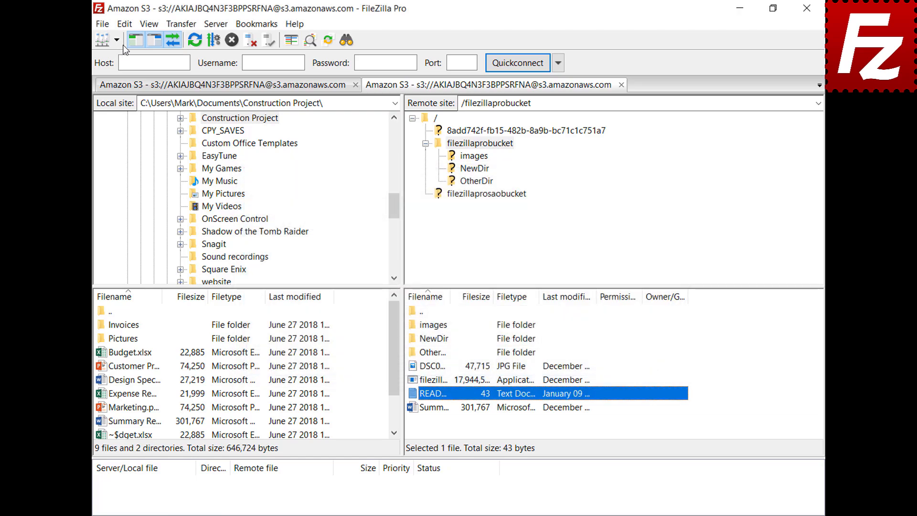
# - Add a custom filetype association opening jpg files with mspaint.exe
pyautogui.click(124, 24)
pyautogui.click(130, 72)
pyautogui.moveTo(325, 182); pyautogui.dragTo(332, 248)
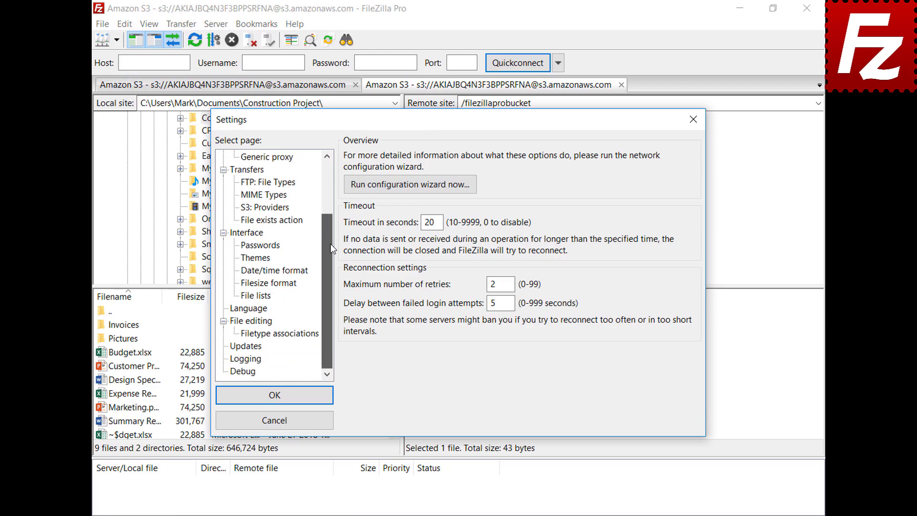
pyautogui.click(237, 323)
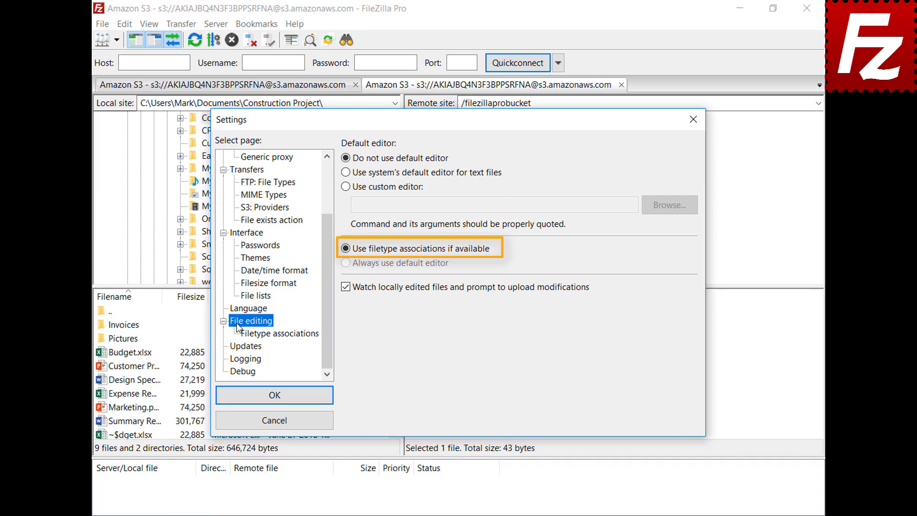
pyautogui.click(287, 334)
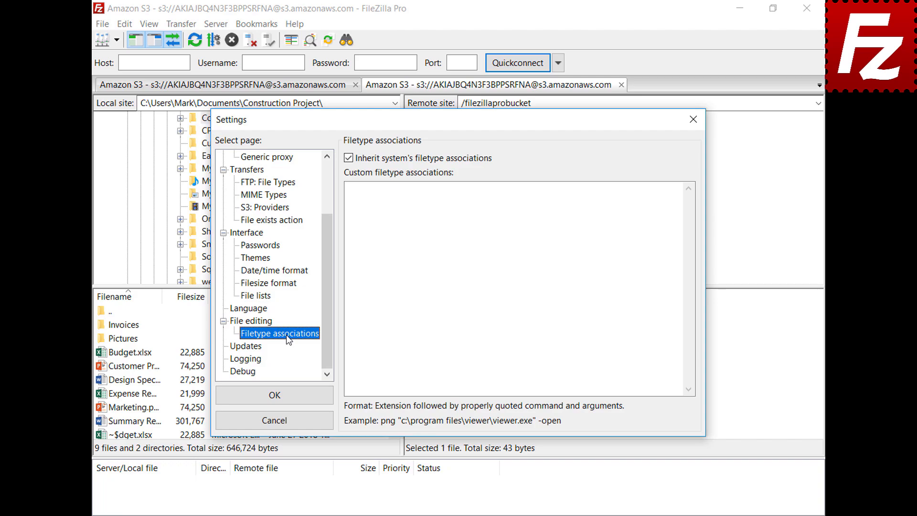
pyautogui.click(659, 199)
pyautogui.write('jpg "C:\\Windows\\system32\\mspaint.exe"')
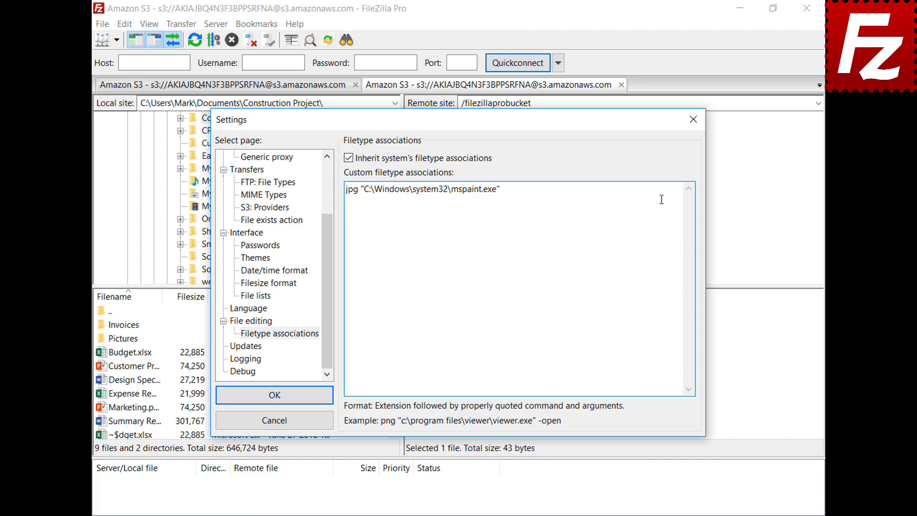
pyautogui.click(225, 401)
# - Open the DSC00079 image in Paint via View/Edit, then close Paint
pyautogui.click(420, 366)
pyautogui.rightClick(411, 366)
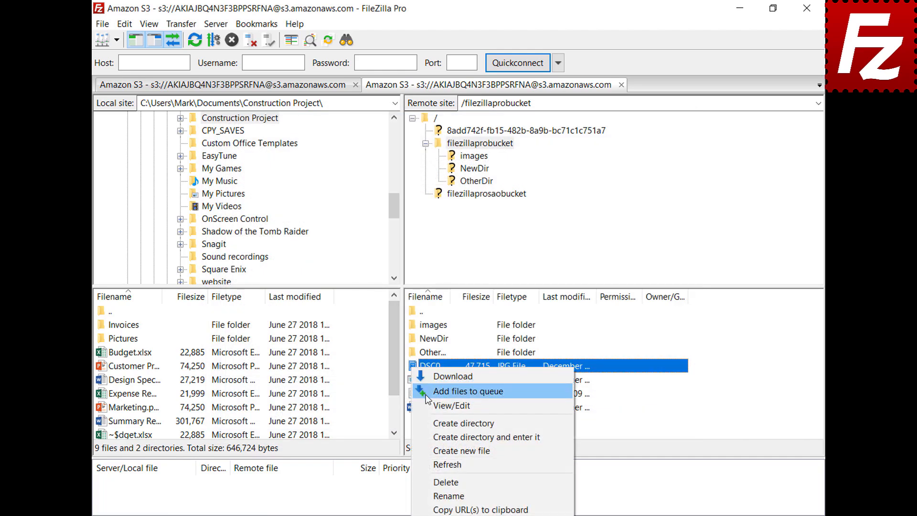
pyautogui.click(429, 405)
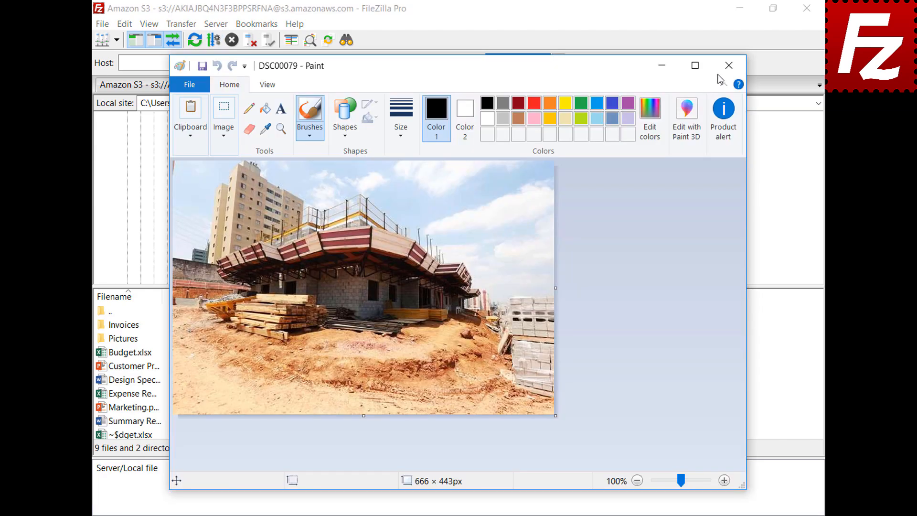
pyautogui.click(727, 66)
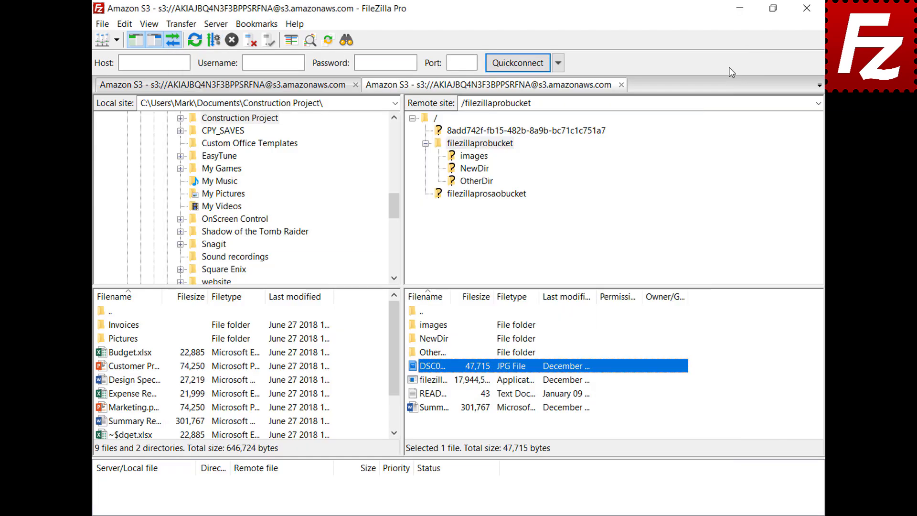
# - Reopen Settings at the File editing page
pyautogui.click(124, 24)
pyautogui.click(133, 70)
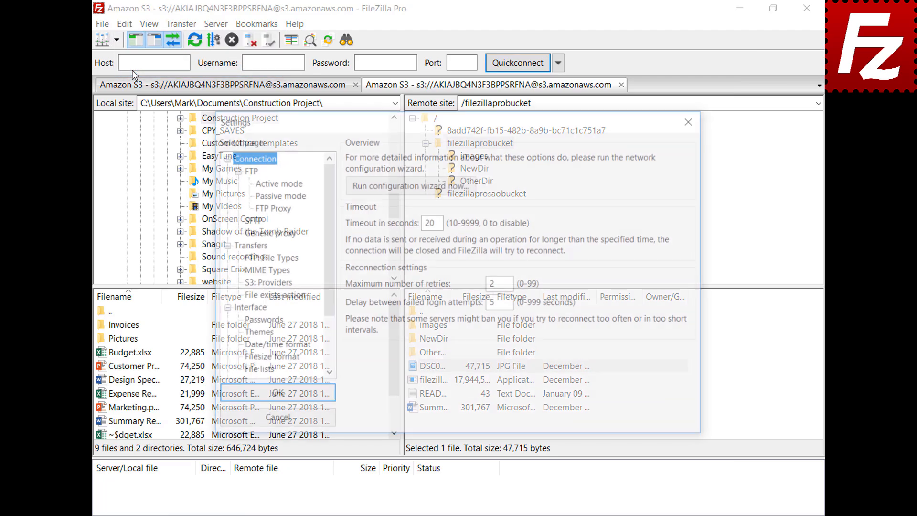
pyautogui.scroll(-2, 327, 192)
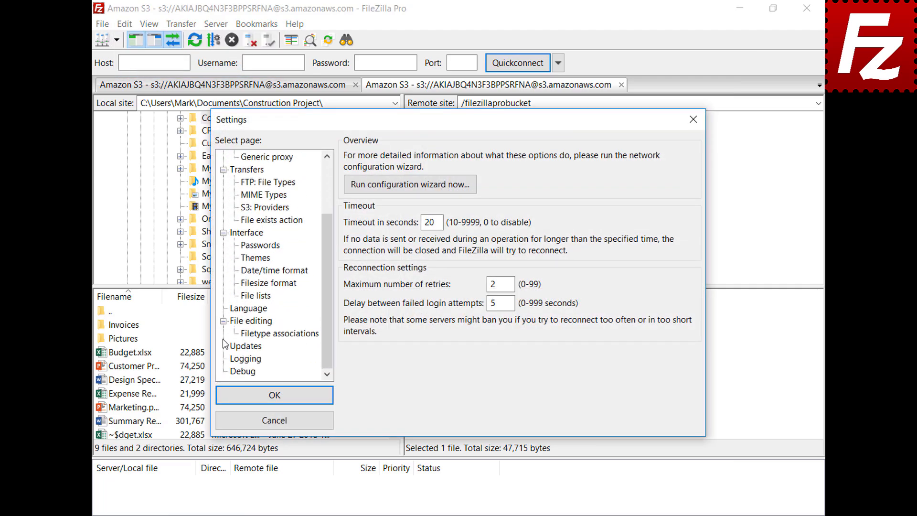
pyautogui.click(236, 324)
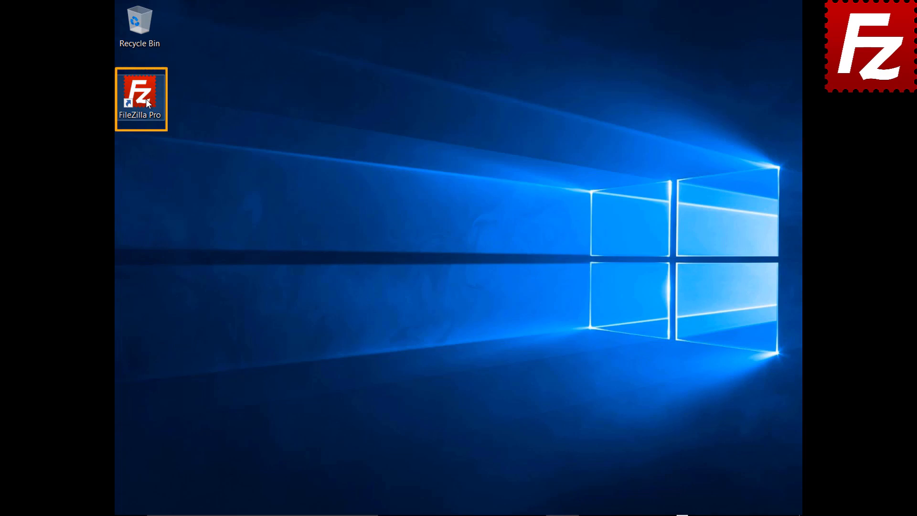
# - Launch FileZilla Pro and connect to the saved FTP site
pyautogui.doubleClick(145, 99)
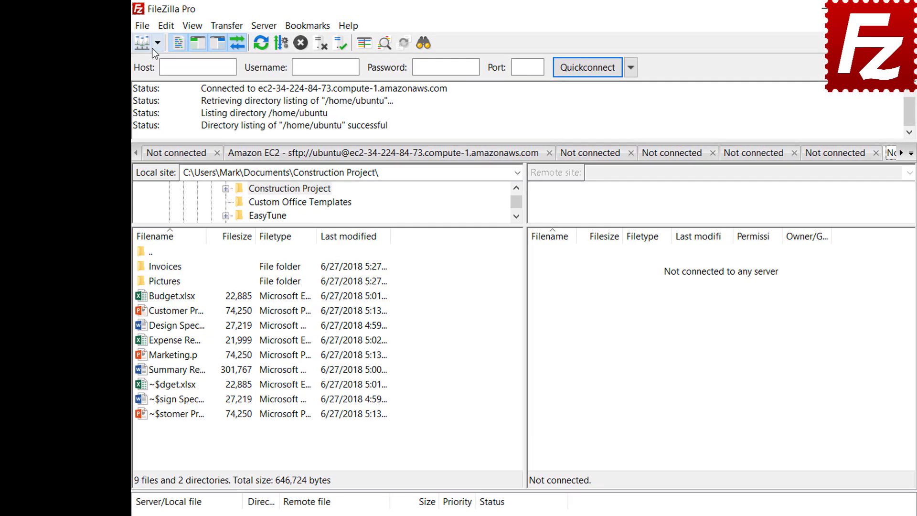
pyautogui.click(137, 39)
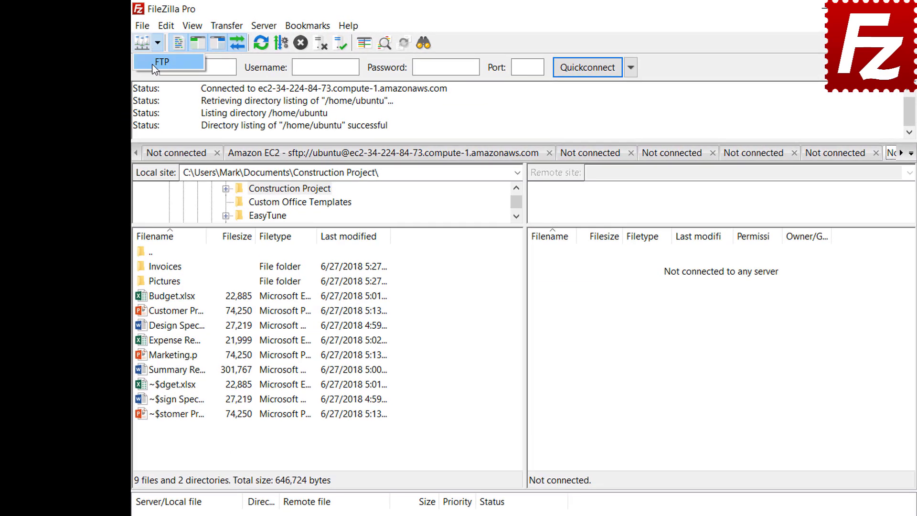
pyautogui.click(161, 61)
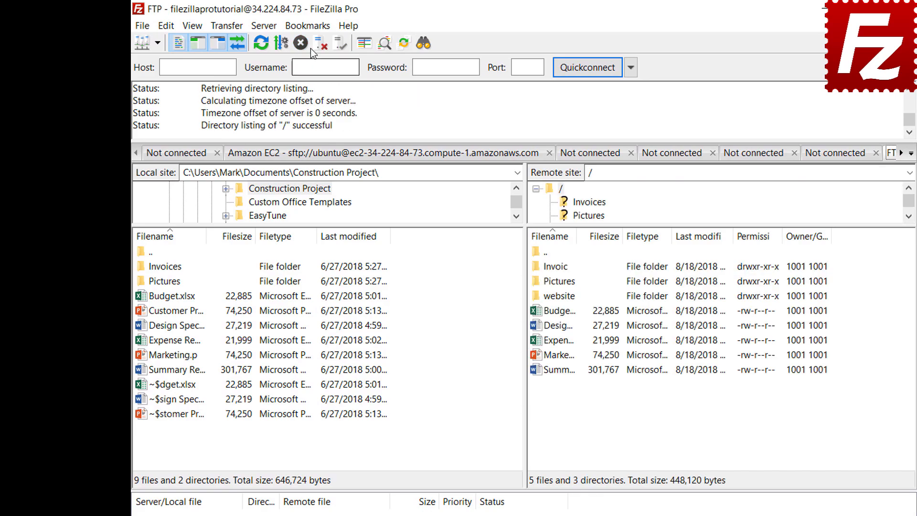
# - Start a new site-specific bookmark named 'FTP-Pictures'
pyautogui.click(308, 27)
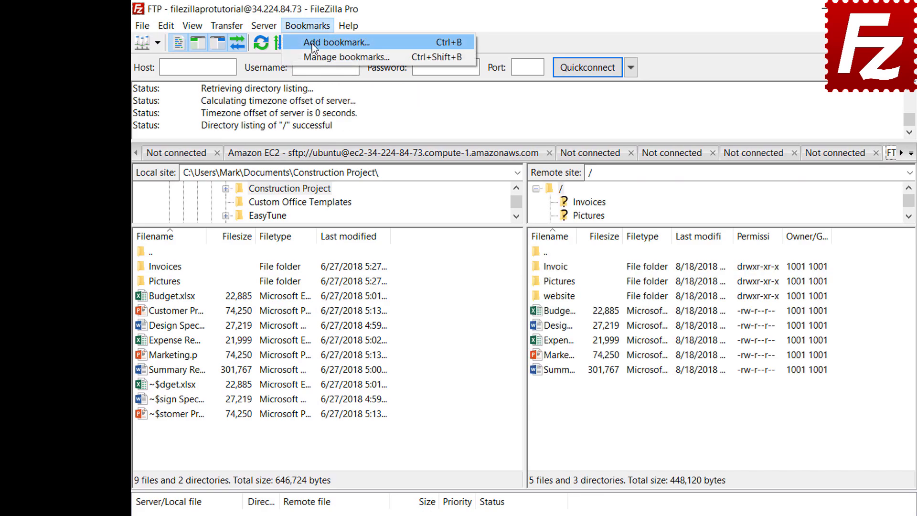
pyautogui.click(311, 44)
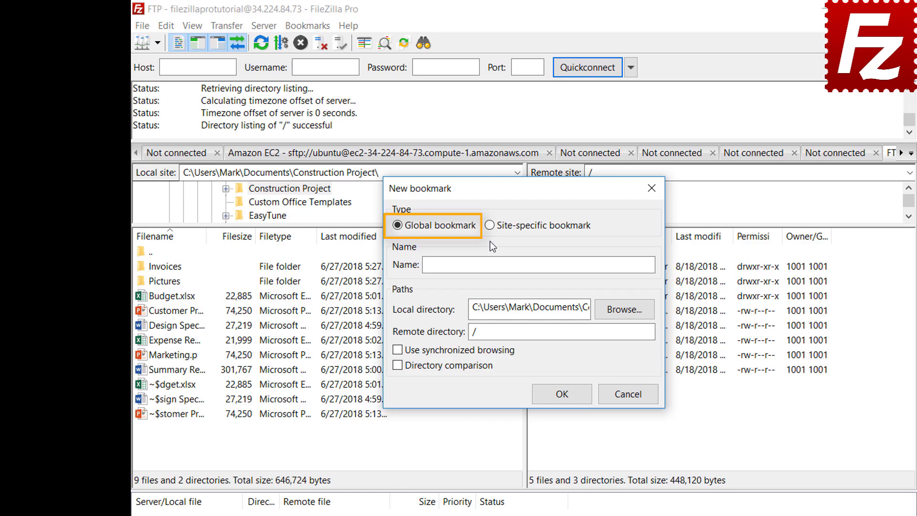
pyautogui.click(490, 225)
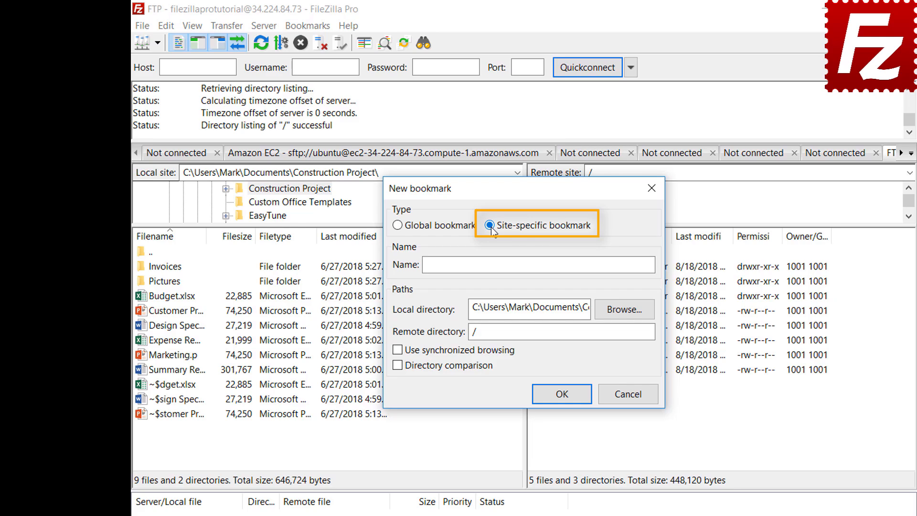
pyautogui.click(605, 262)
pyautogui.write('FTP-Pic')
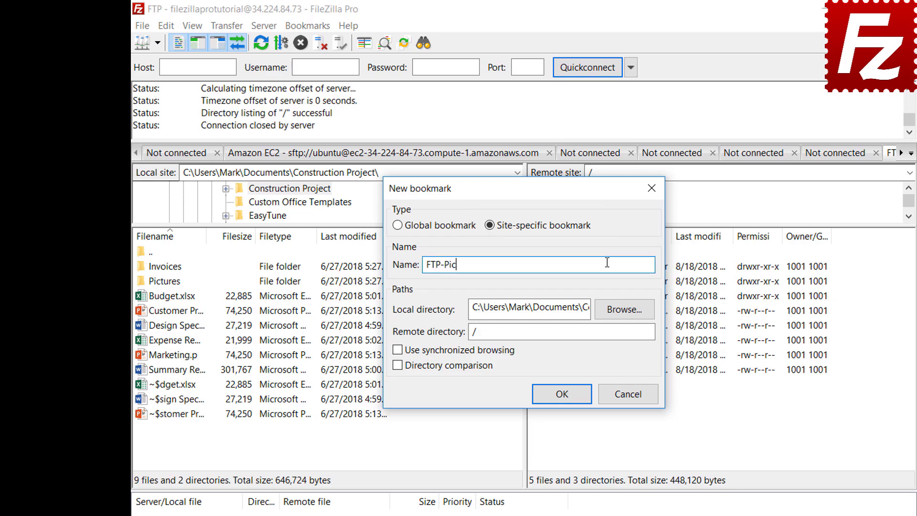
pyautogui.write('tures')
# - Set the bookmark's local directory to Pictures and remote directory to Pictures
pyautogui.click(625, 311)
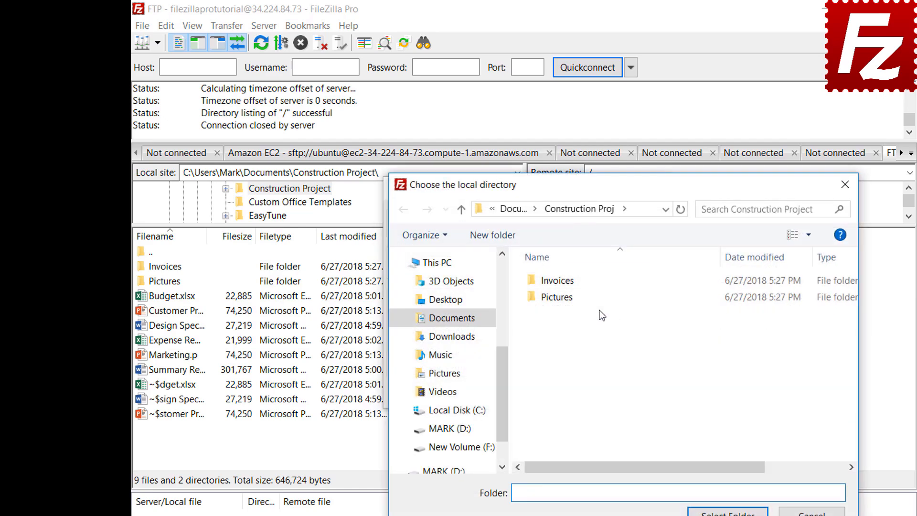
pyautogui.doubleClick(560, 298)
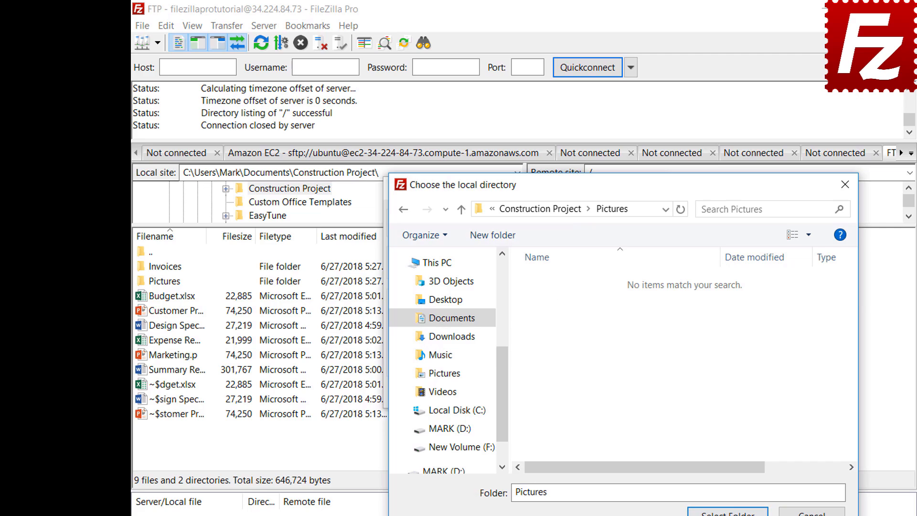
pyautogui.click(728, 511)
pyautogui.click(626, 334)
pyautogui.write('Pictures')
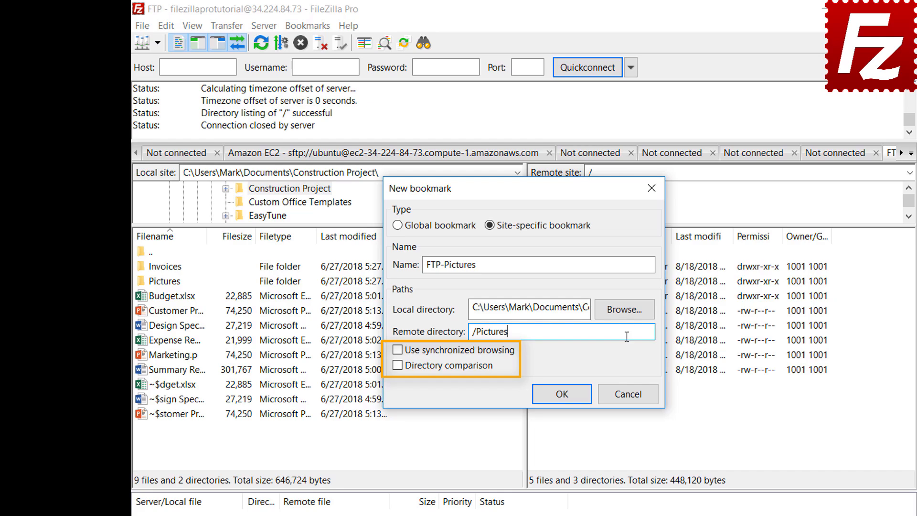
# - Save the FTP-Pictures bookmark and jump to it from the Bookmarks menu
pyautogui.click(570, 403)
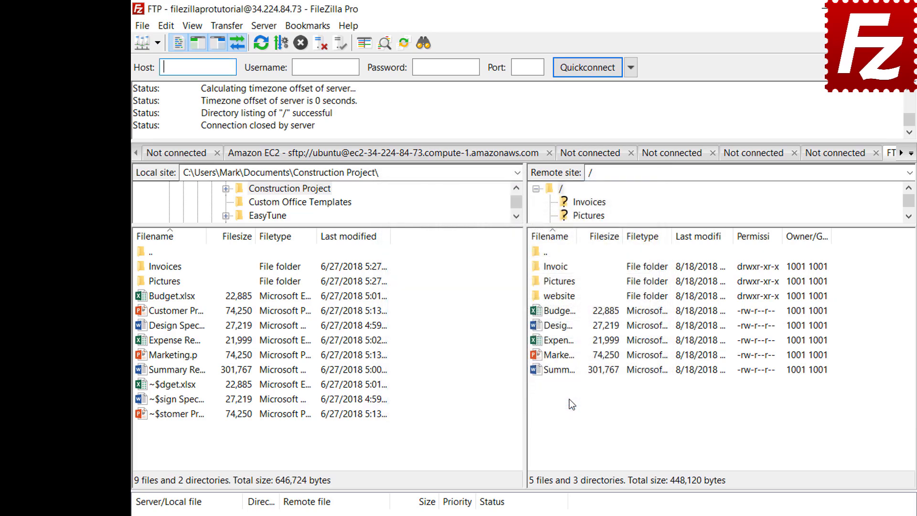
pyautogui.click(308, 26)
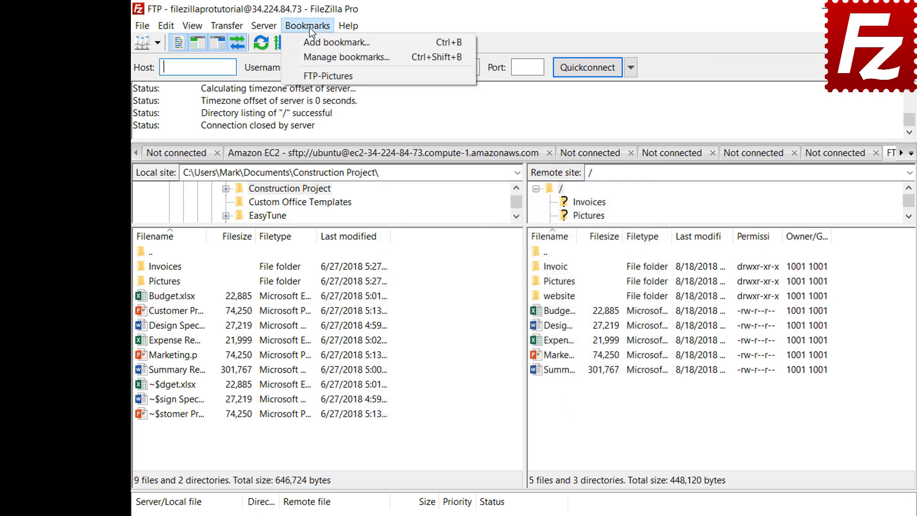
pyautogui.click(309, 77)
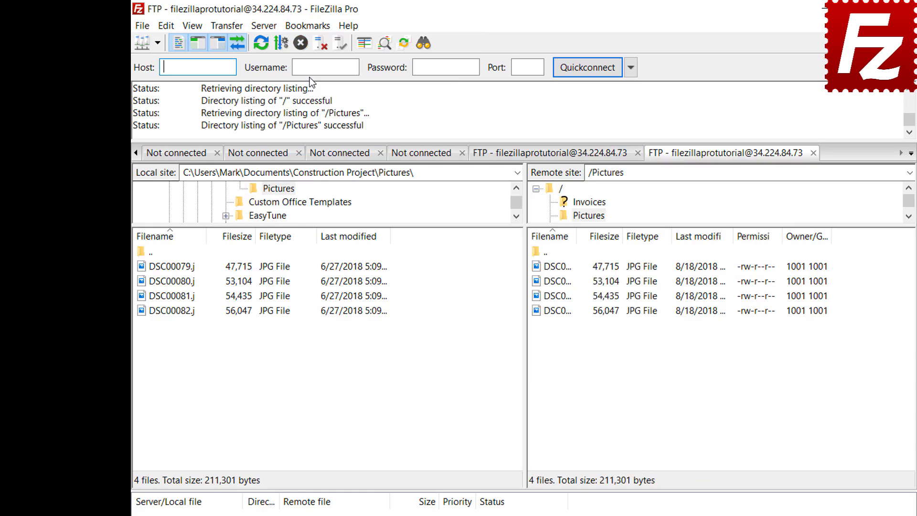
# - Disconnect, then reconnect through the FTP-Pictures entry in the Site Manager
pyautogui.click(319, 46)
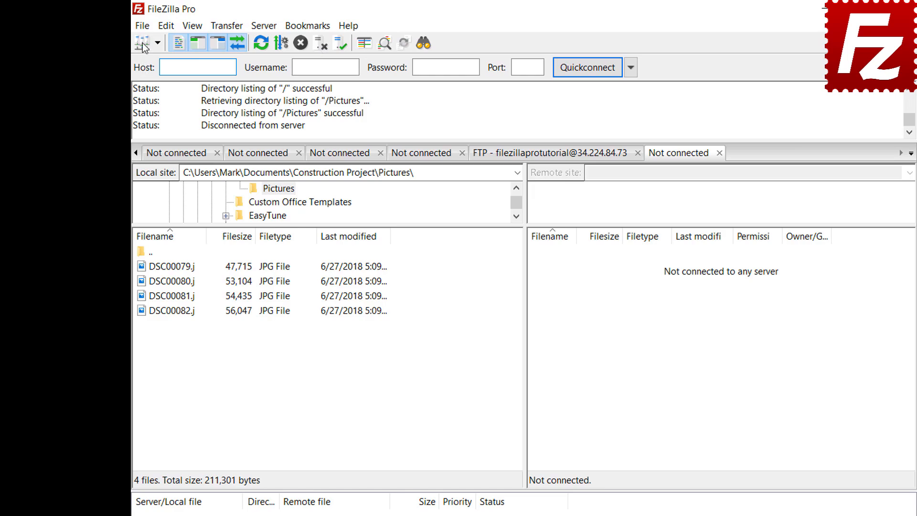
pyautogui.click(143, 26)
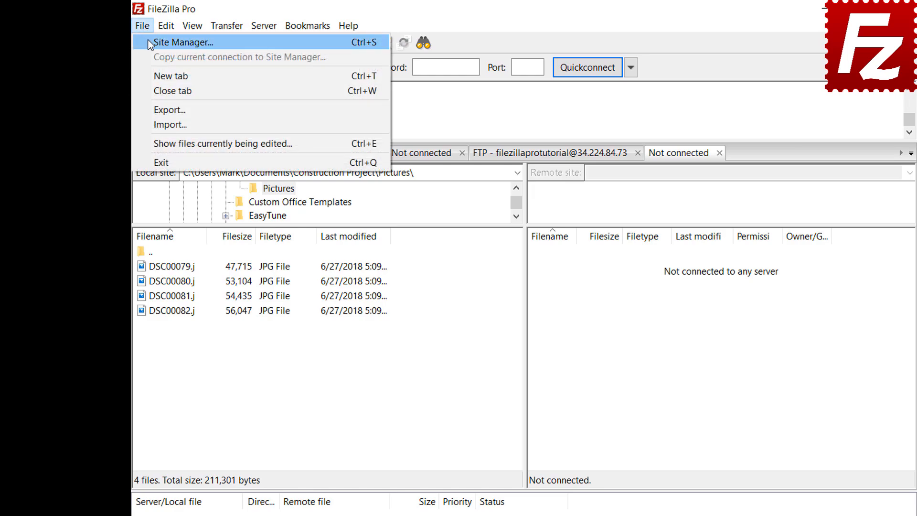
pyautogui.click(151, 45)
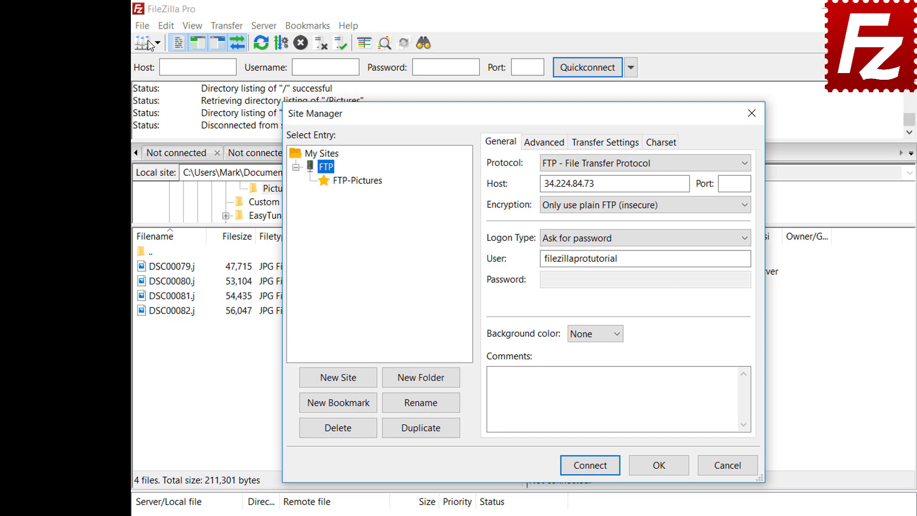
pyautogui.click(359, 182)
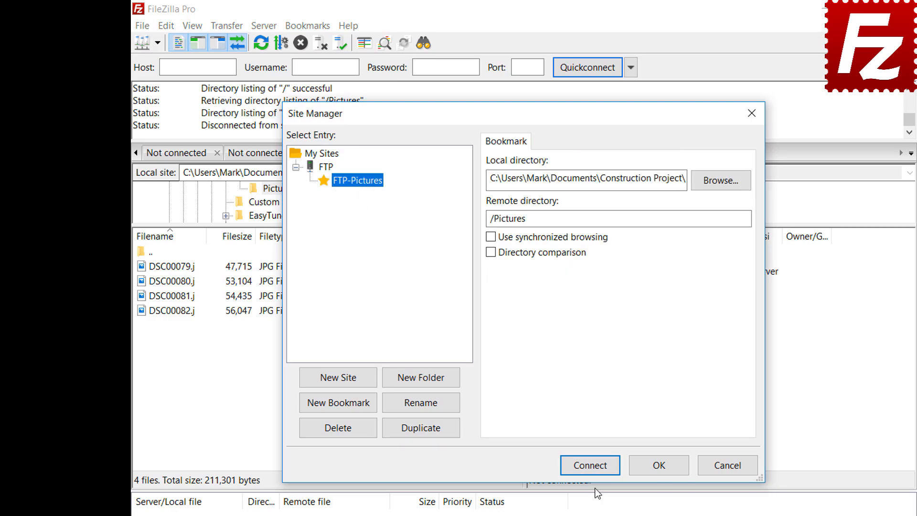
pyautogui.click(592, 466)
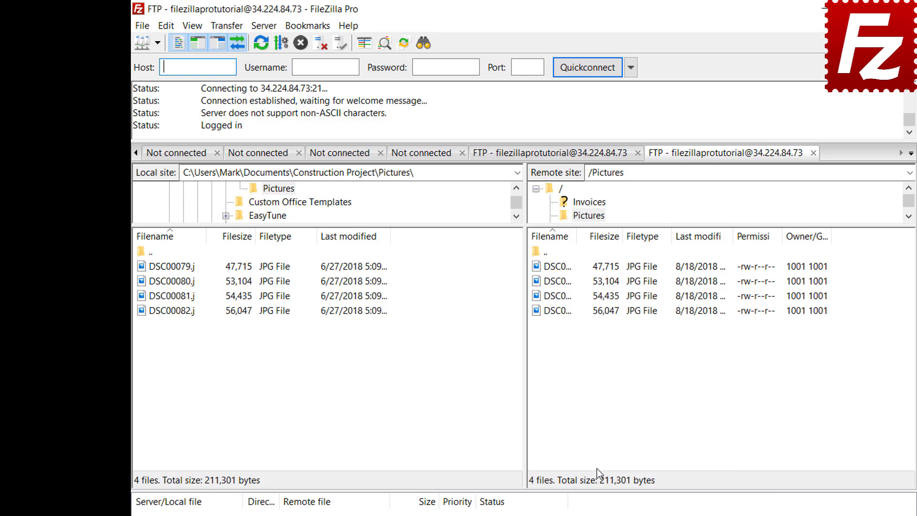
# - Review the FTP-Pictures bookmark's directories in Manage bookmarks
pyautogui.click(314, 28)
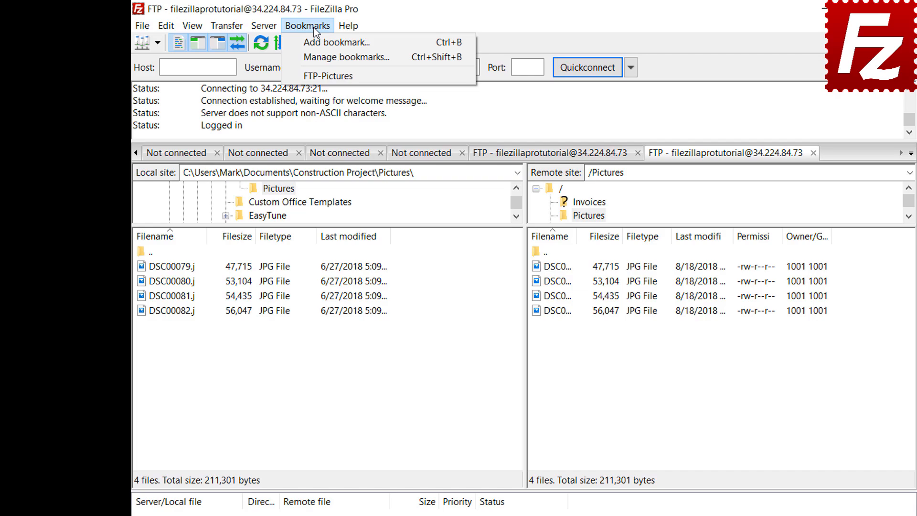
pyautogui.click(316, 54)
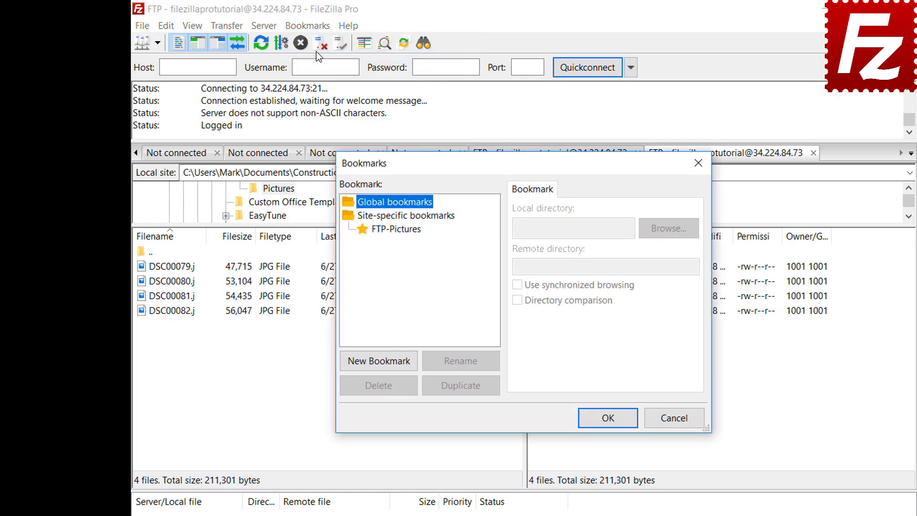
pyautogui.click(400, 230)
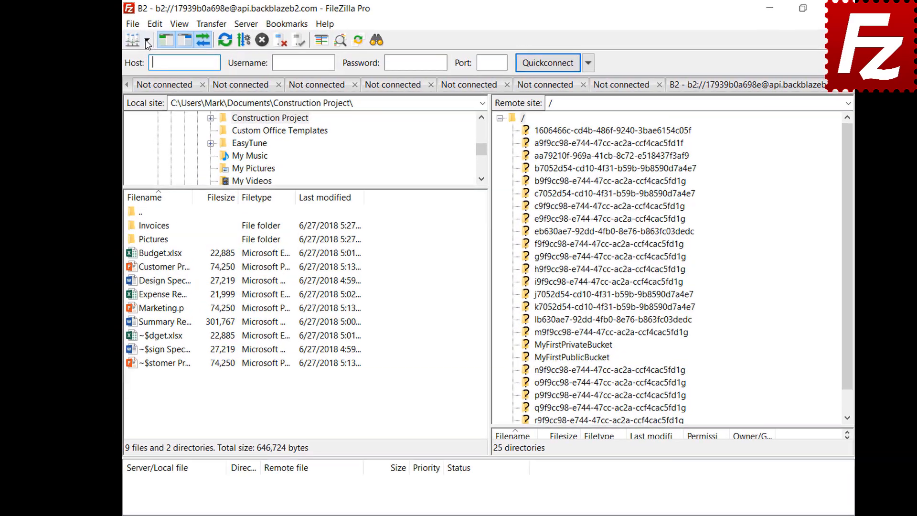
# - Connect to the Amazon S3 site and bring up the Interface settings' pane layout list
pyautogui.click(149, 41)
pyautogui.click(150, 58)
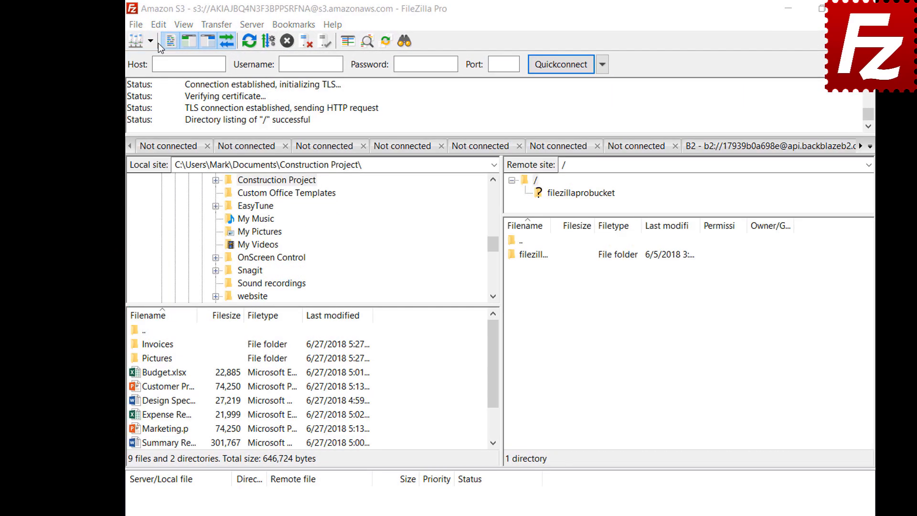
pyautogui.click(158, 27)
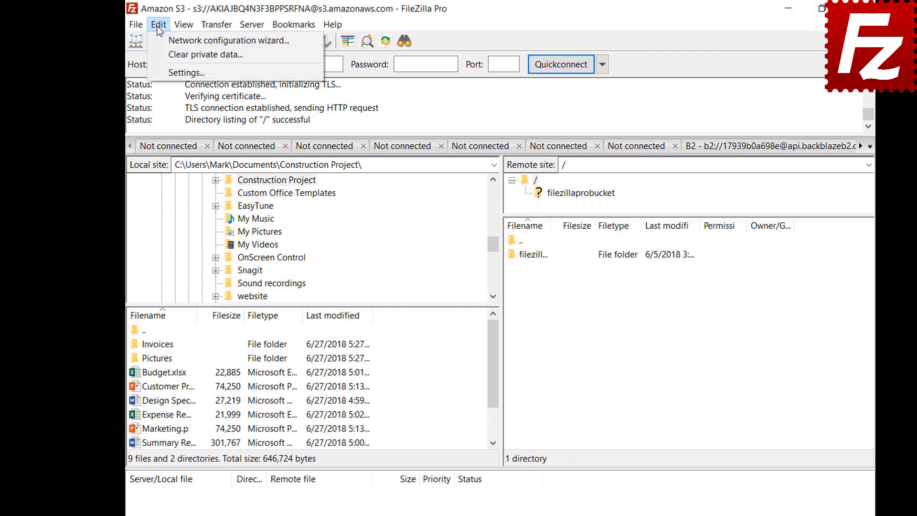
pyautogui.click(160, 74)
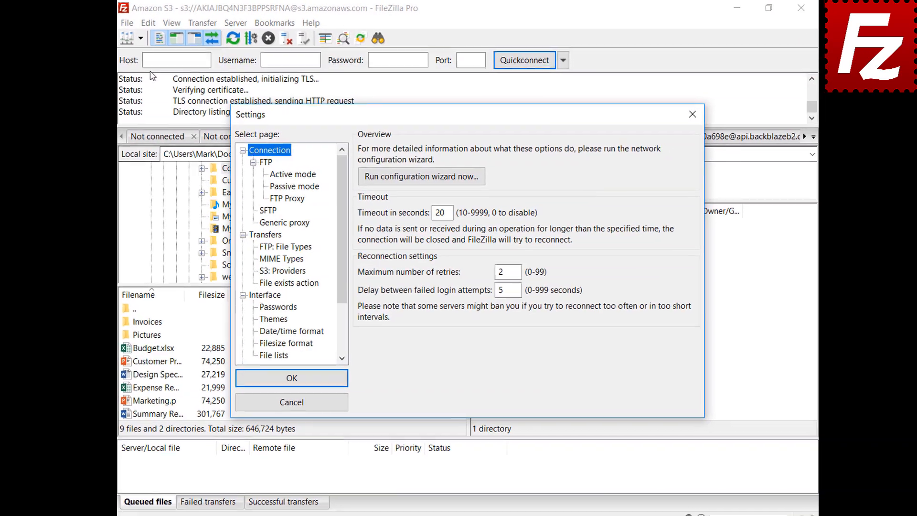
pyautogui.click(256, 300)
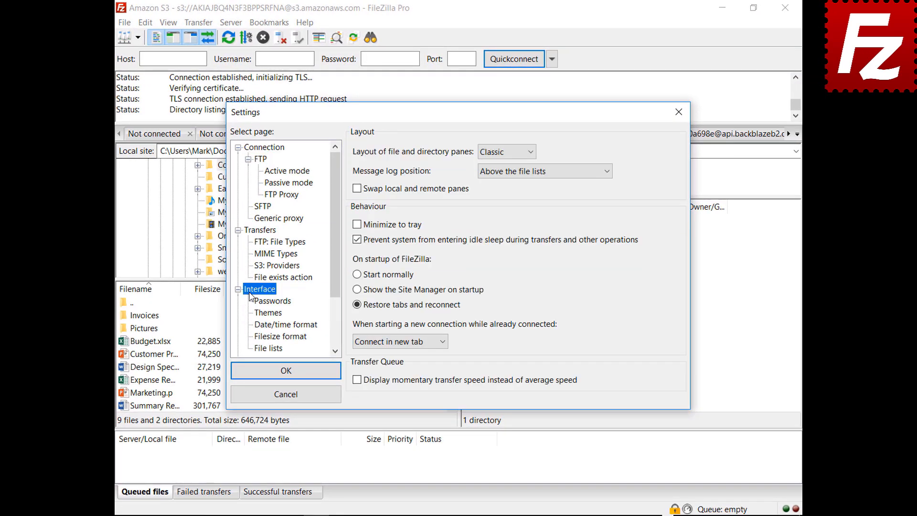
pyautogui.click(505, 152)
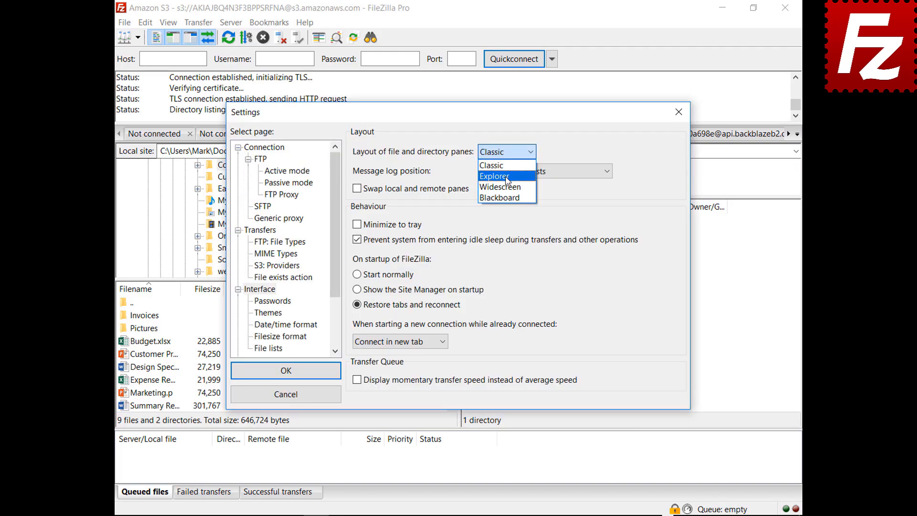
# - Preview the Explorer and Widescreen pane layouts, then settle on Blackboard
pyautogui.click(496, 171)
pyautogui.moveTo(465, 116); pyautogui.dragTo(465, 515)
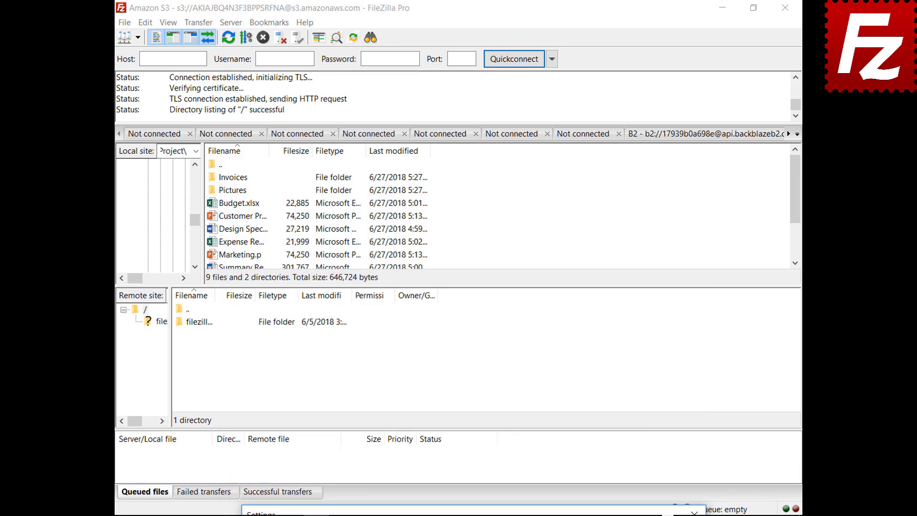
pyautogui.moveTo(465, 512); pyautogui.dragTo(442, 116)
pyautogui.click(496, 153)
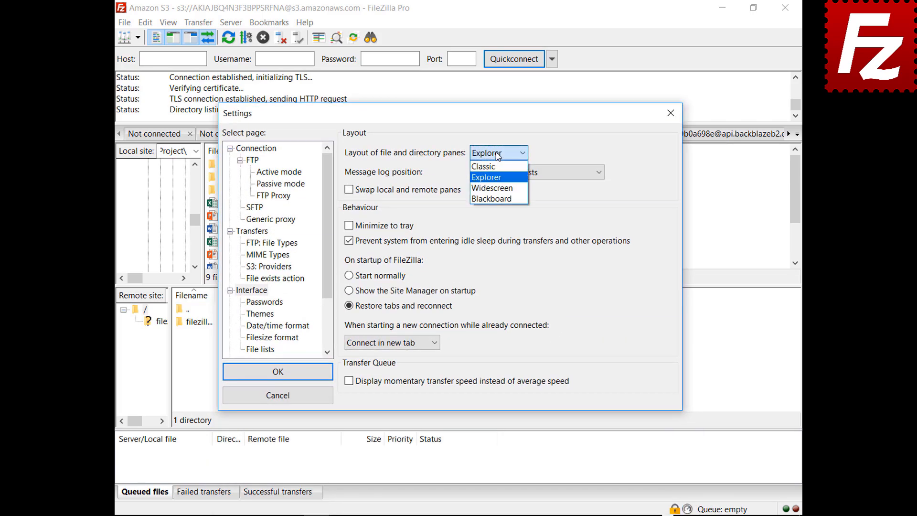
pyautogui.click(497, 189)
pyautogui.moveTo(464, 123)
pyautogui.mouseDown()
pyautogui.moveTo(487, 515)
pyautogui.moveTo(444, 231)
pyautogui.moveTo(464, 123)
pyautogui.mouseUp()
pyautogui.click(493, 162)
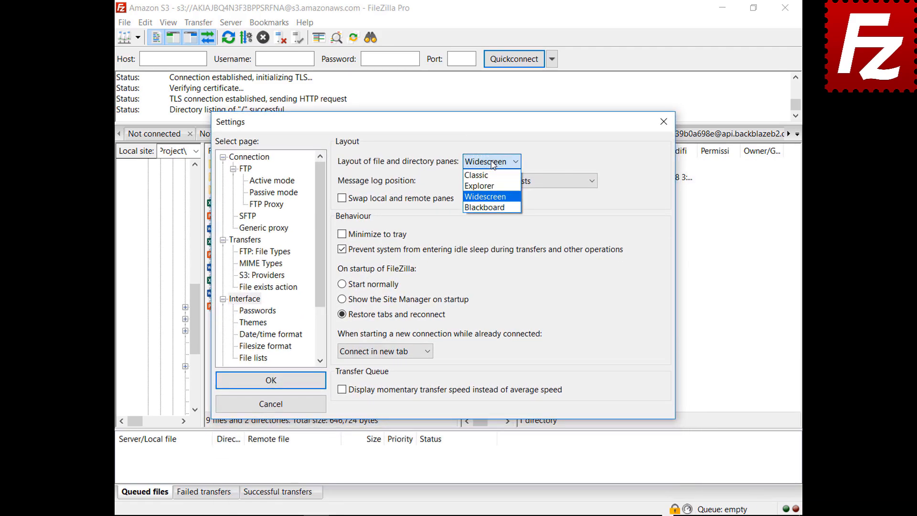
pyautogui.click(487, 201)
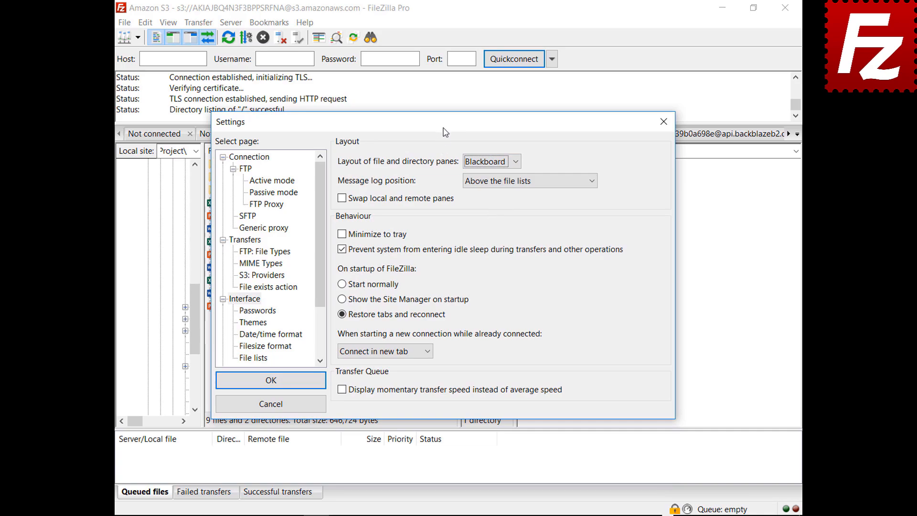
pyautogui.moveTo(445, 122); pyautogui.dragTo(446, 510)
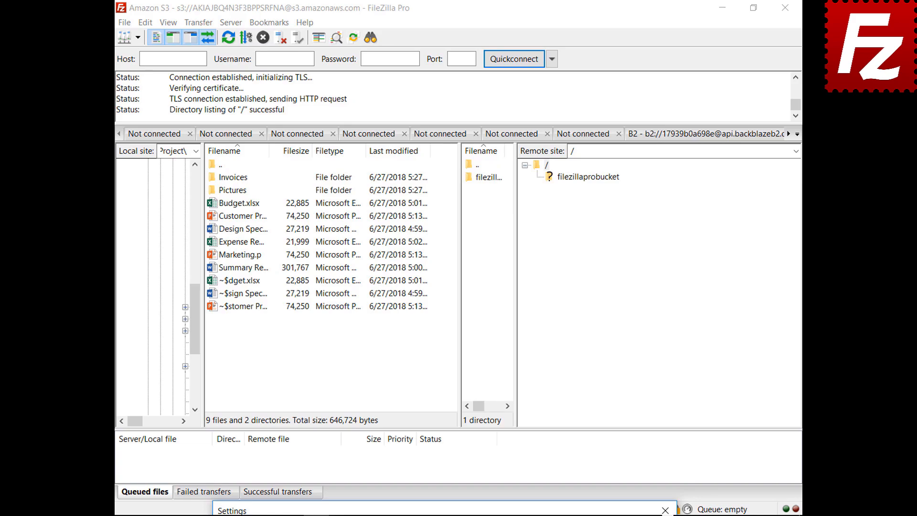
pyautogui.moveTo(444, 511); pyautogui.dragTo(422, 136)
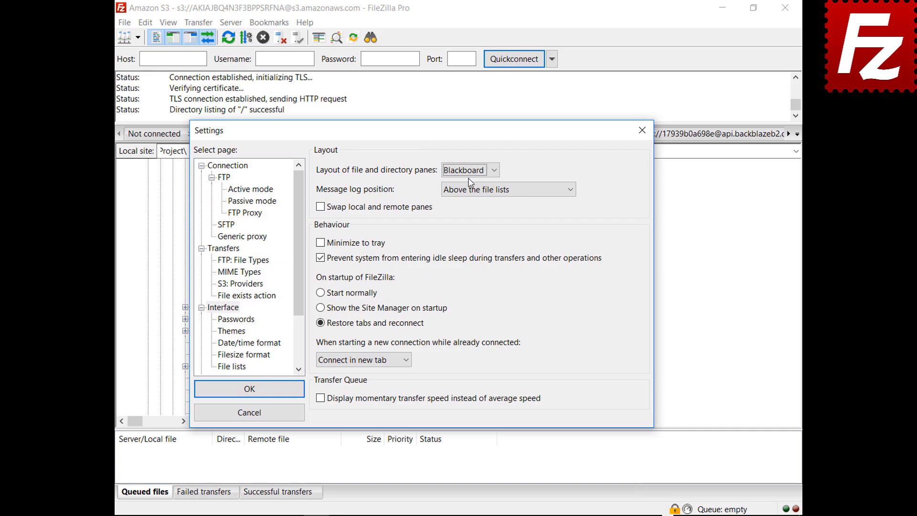
# - Restore the Classic layout and move the message log from next to the queue into a queue-pane tab
pyautogui.click(468, 171)
pyautogui.click(456, 183)
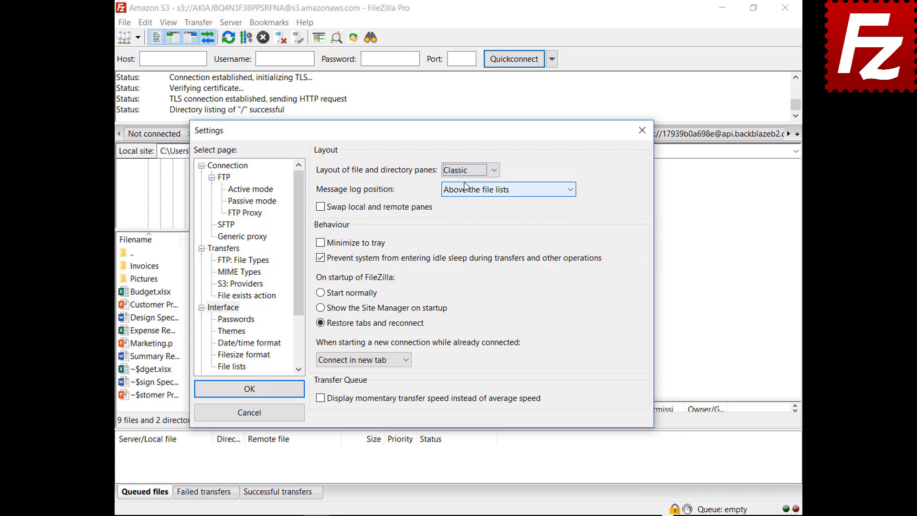
pyautogui.click(492, 190)
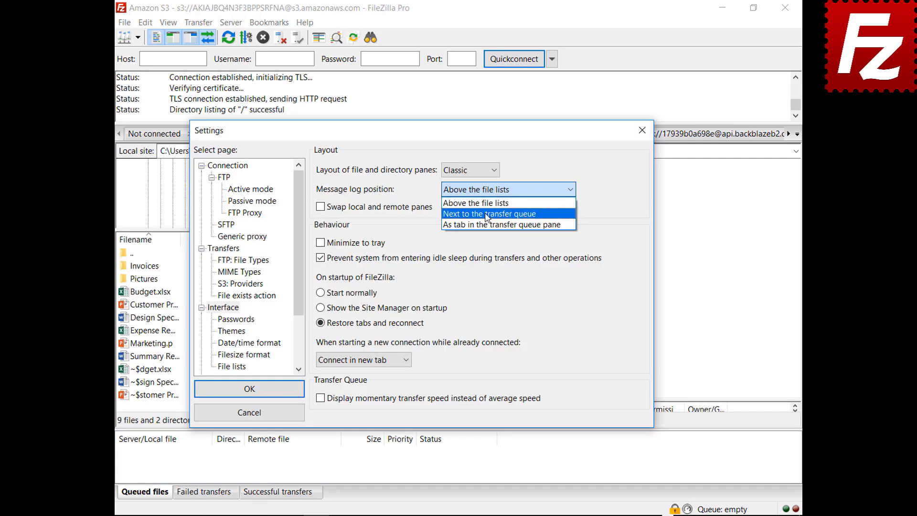
pyautogui.click(487, 214)
pyautogui.moveTo(425, 135); pyautogui.dragTo(444, 95)
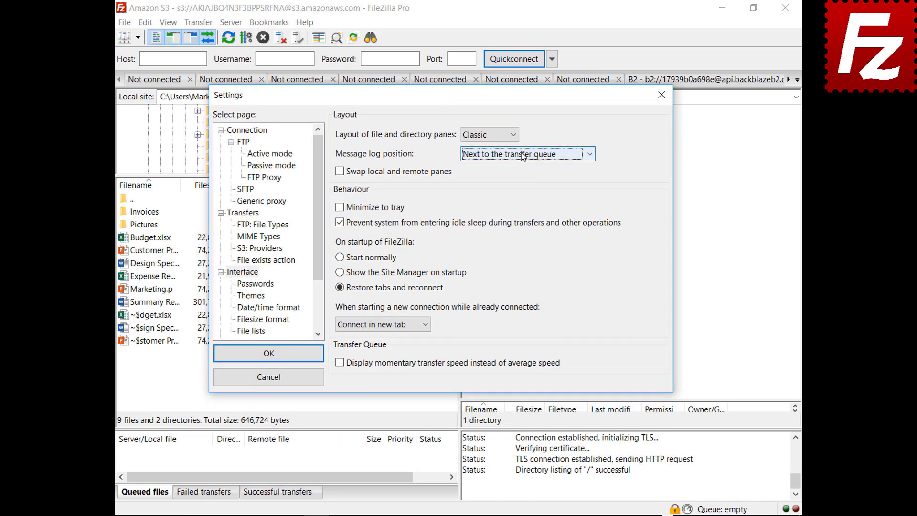
pyautogui.click(523, 154)
pyautogui.click(520, 189)
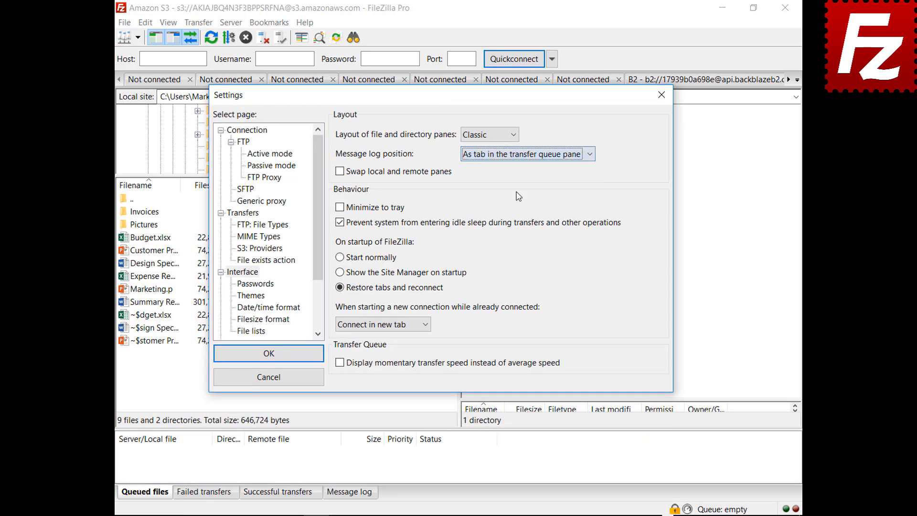
pyautogui.moveTo(455, 100); pyautogui.dragTo(471, 515)
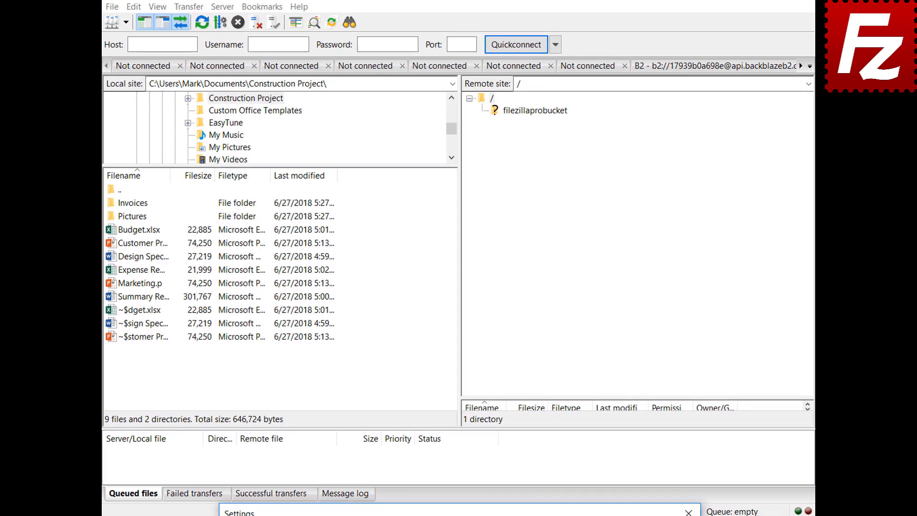
# - Enable Minimize to tray and save the settings
pyautogui.moveTo(470, 512); pyautogui.dragTo(481, 122)
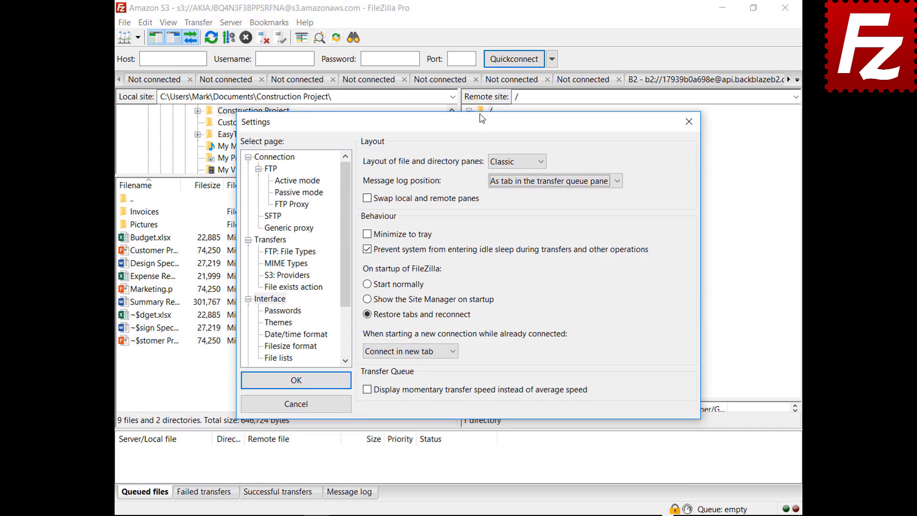
pyautogui.click(366, 234)
pyautogui.click(366, 234)
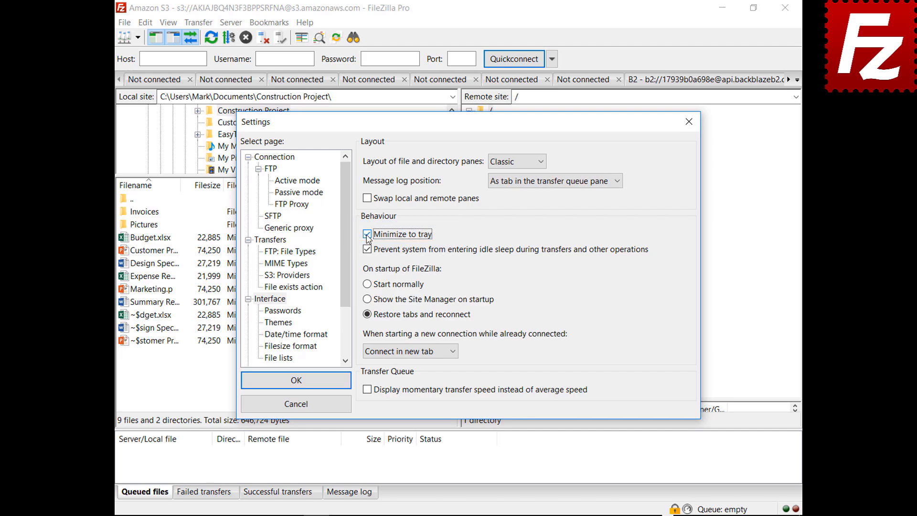
pyautogui.click(294, 379)
# - Minimize FileZilla to the system tray and restore it from the hidden tray icons
pyautogui.click(722, 8)
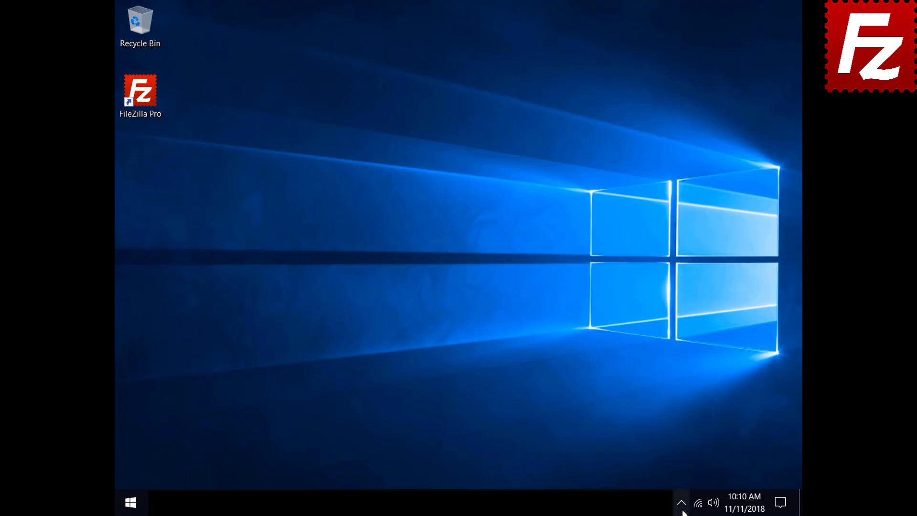
pyautogui.click(682, 510)
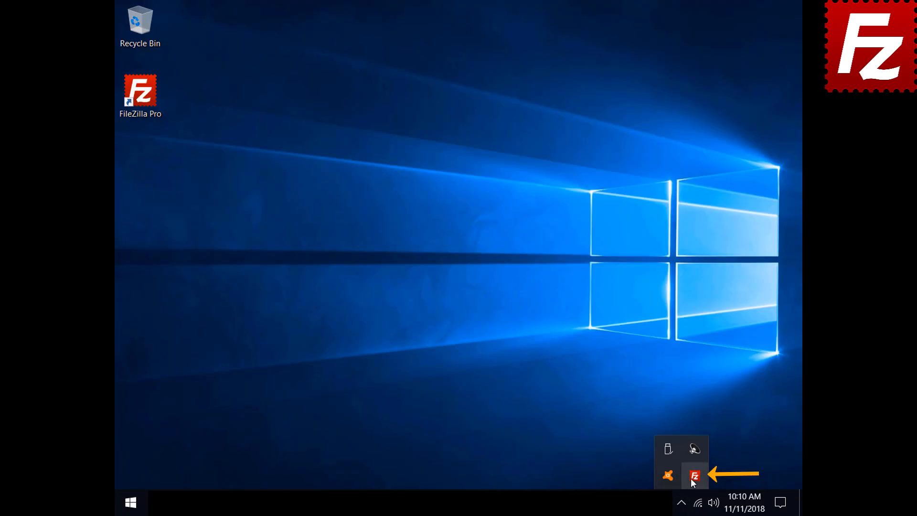
pyautogui.click(693, 476)
pyautogui.click(145, 22)
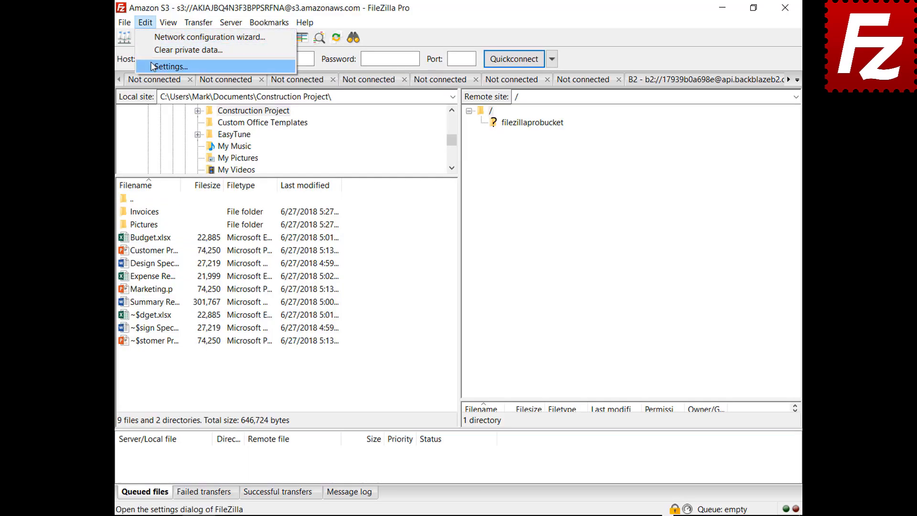
# - Set 'When starting a new connection while already connected' to Connect in current tab
pyautogui.click(162, 67)
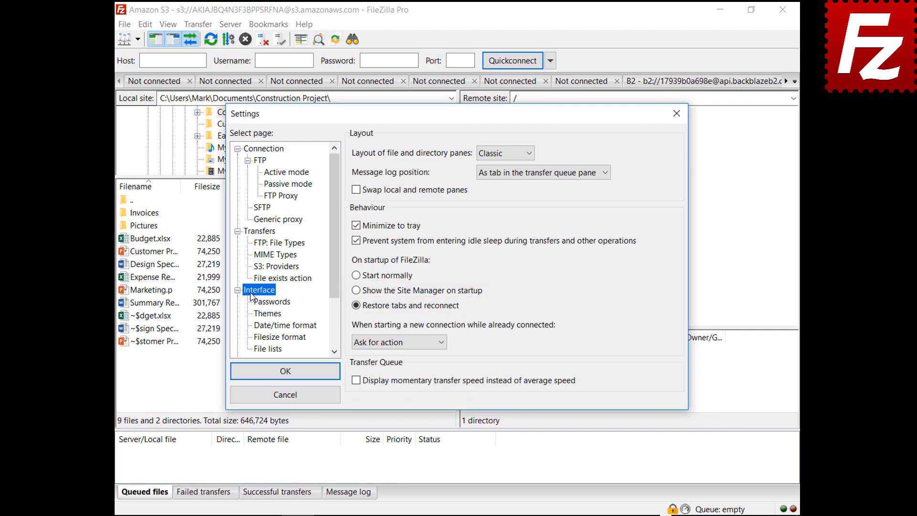
pyautogui.click(395, 343)
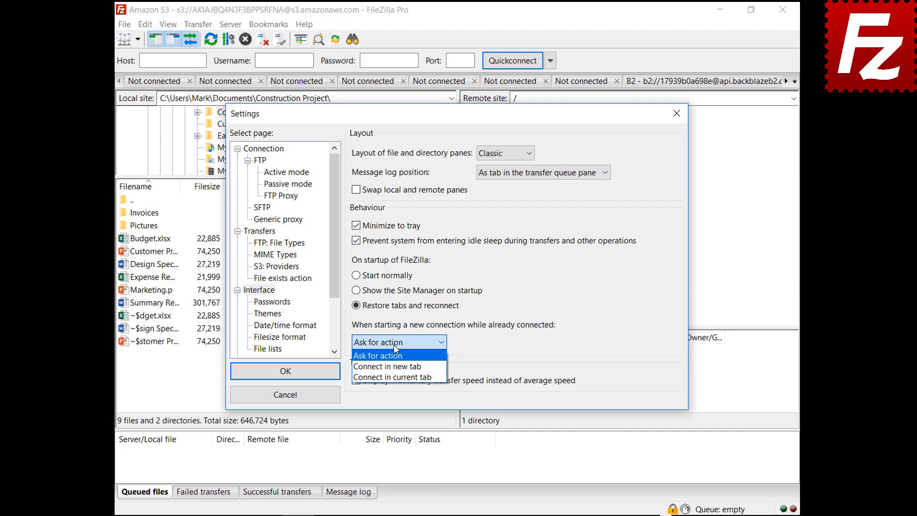
pyautogui.click(393, 367)
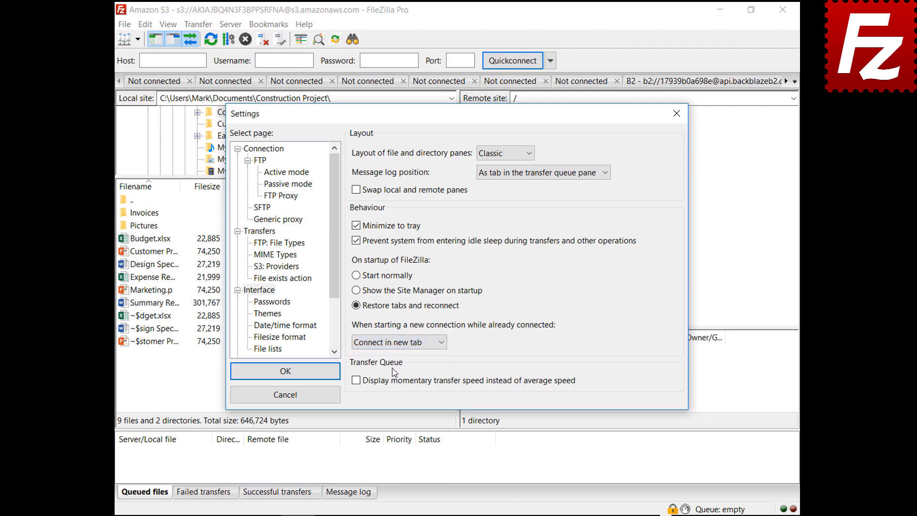
pyautogui.click(398, 343)
pyautogui.click(403, 380)
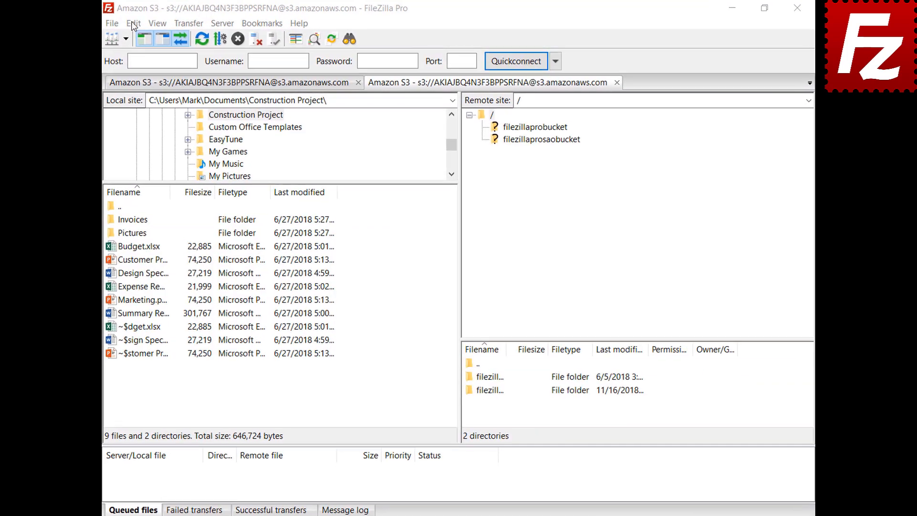
pyautogui.click(145, 24)
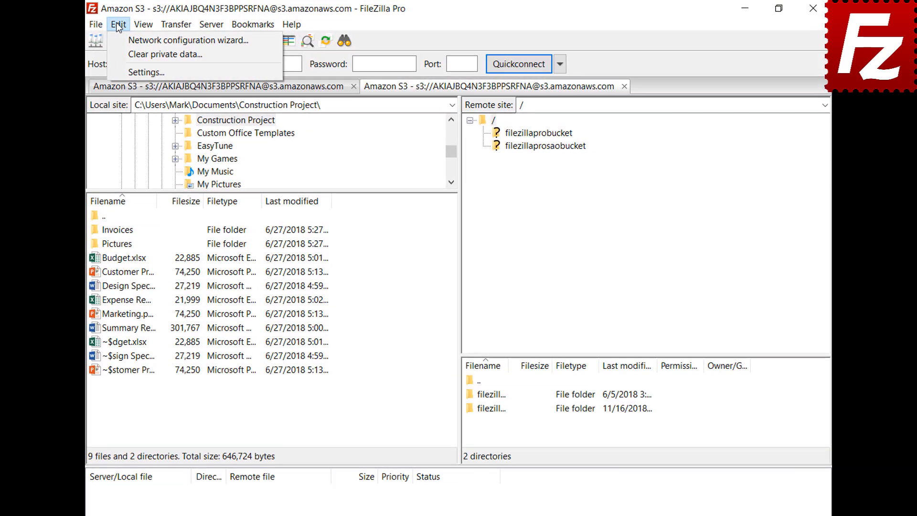
# - Set a custom date format of %B %d %Y on the Date/time format page
pyautogui.click(143, 72)
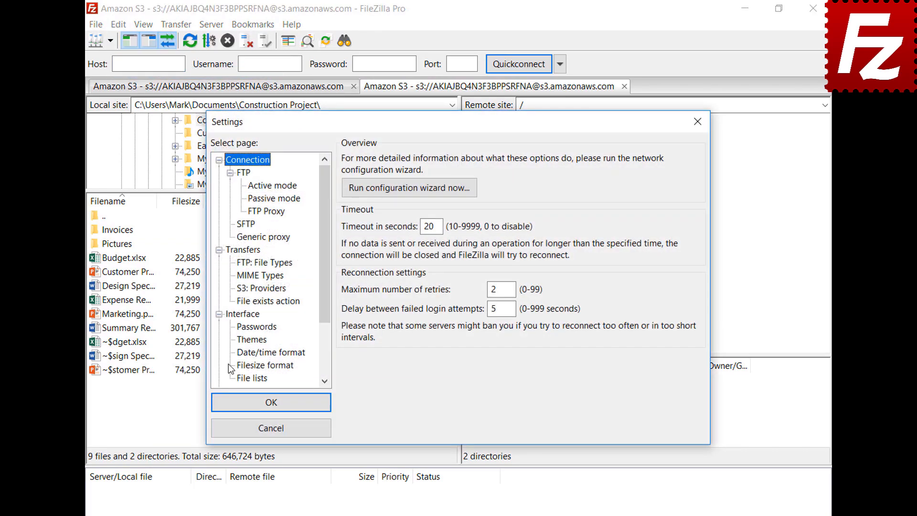
pyautogui.click(242, 356)
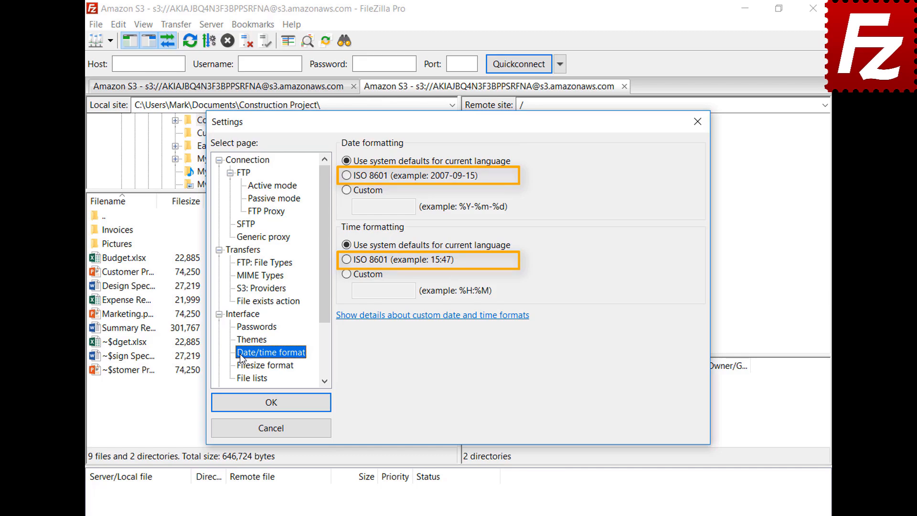
pyautogui.click(347, 191)
pyautogui.click(382, 206)
pyautogui.write('%B %d %Y')
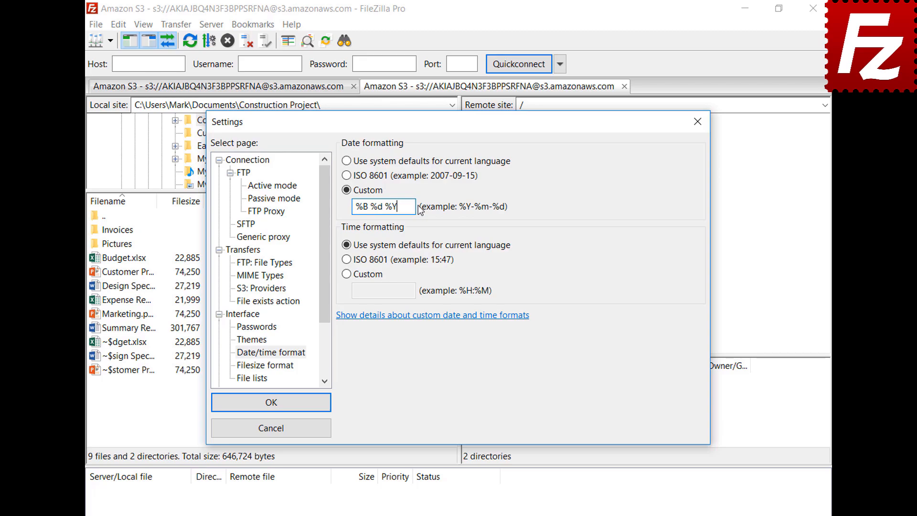
# - Set the custom time format to %H:%M:%S and apply the changes
pyautogui.click(346, 274)
pyautogui.click(414, 292)
pyautogui.write('%H:%M:%S')
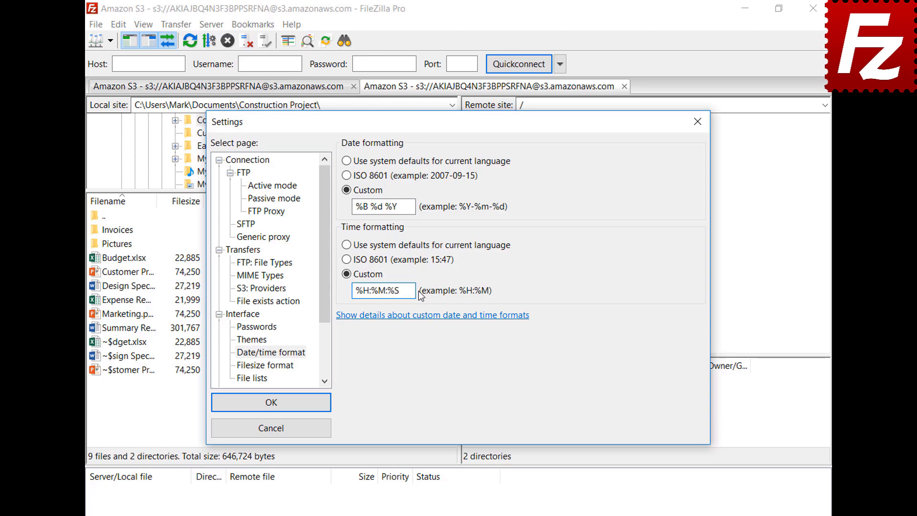
pyautogui.click(271, 402)
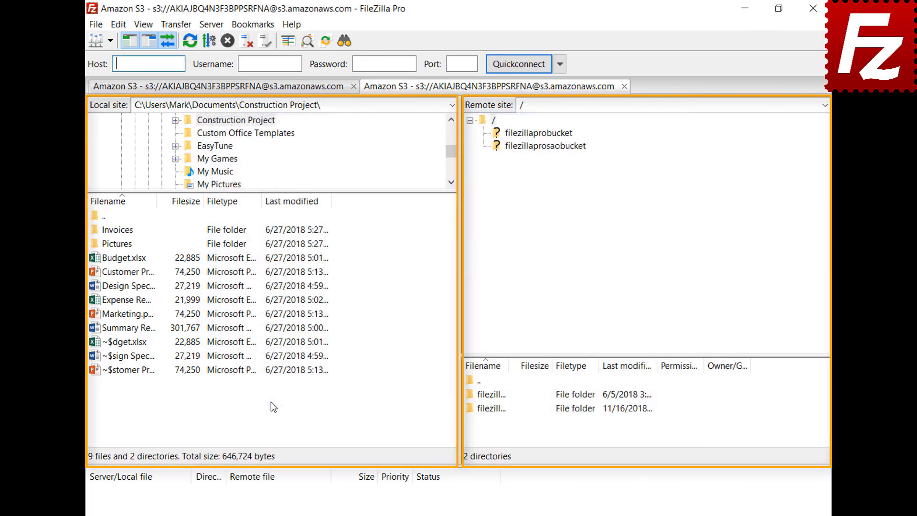
pyautogui.click(118, 25)
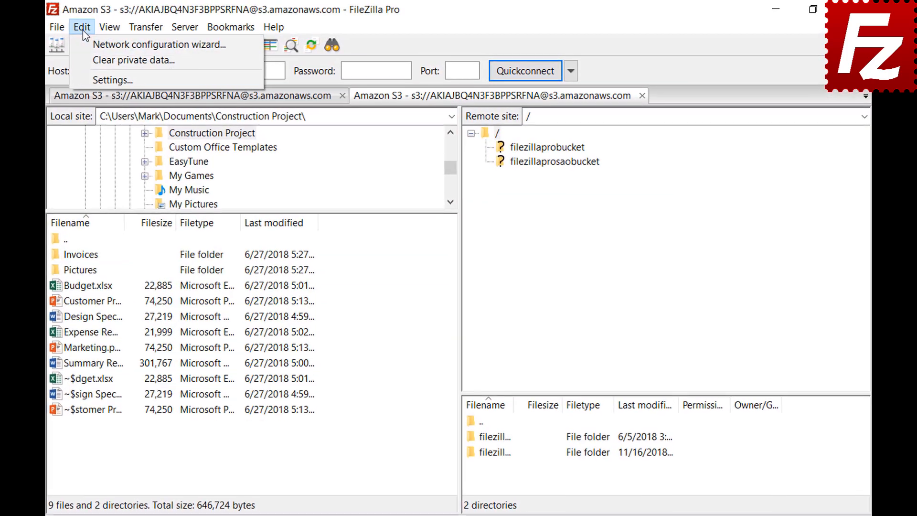
pyautogui.click(87, 76)
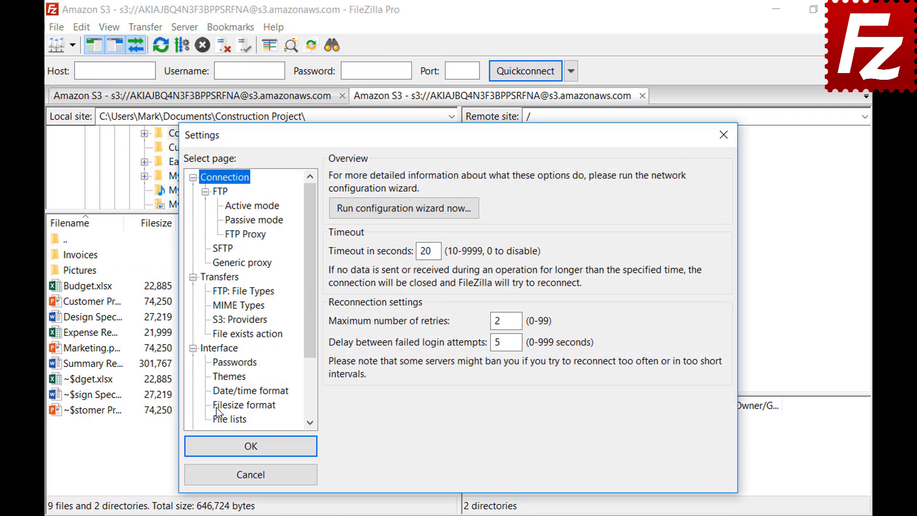
# - Show file sizes with decimal SI prefixes, thousands separators and 2 decimal places
pyautogui.click(216, 409)
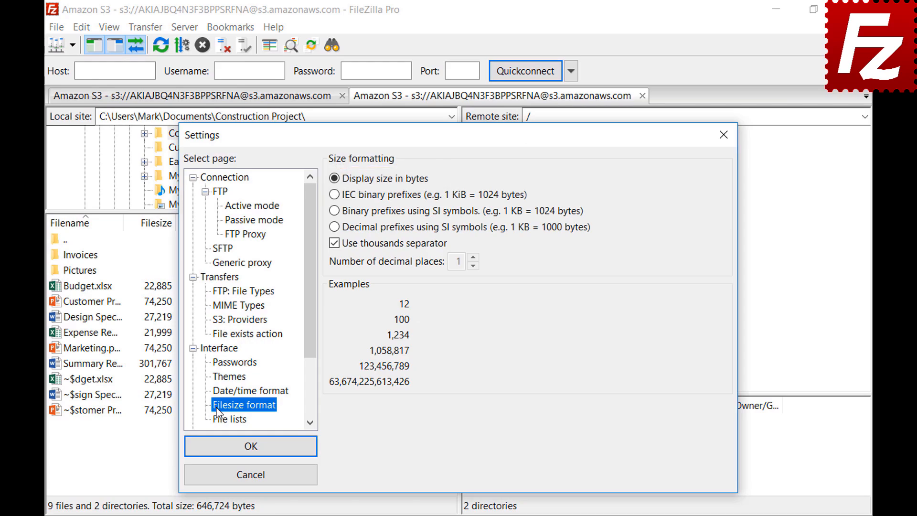
pyautogui.click(335, 244)
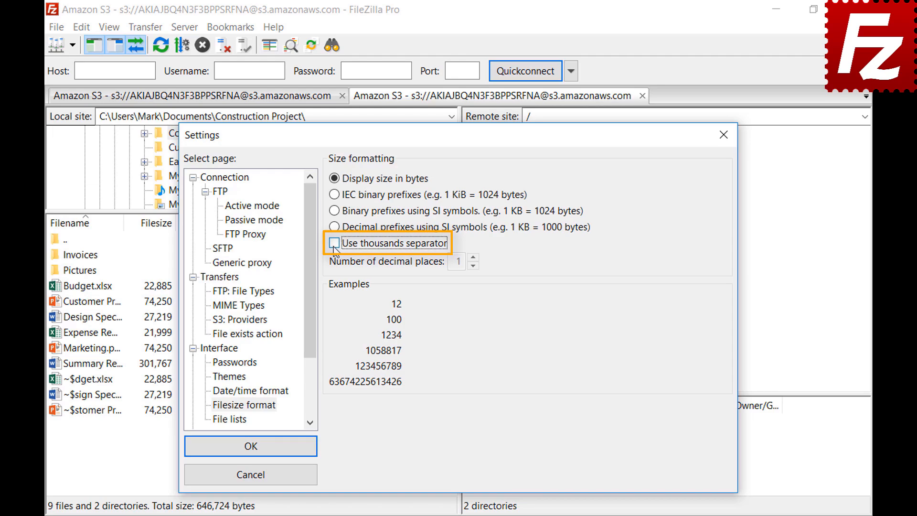
pyautogui.click(334, 244)
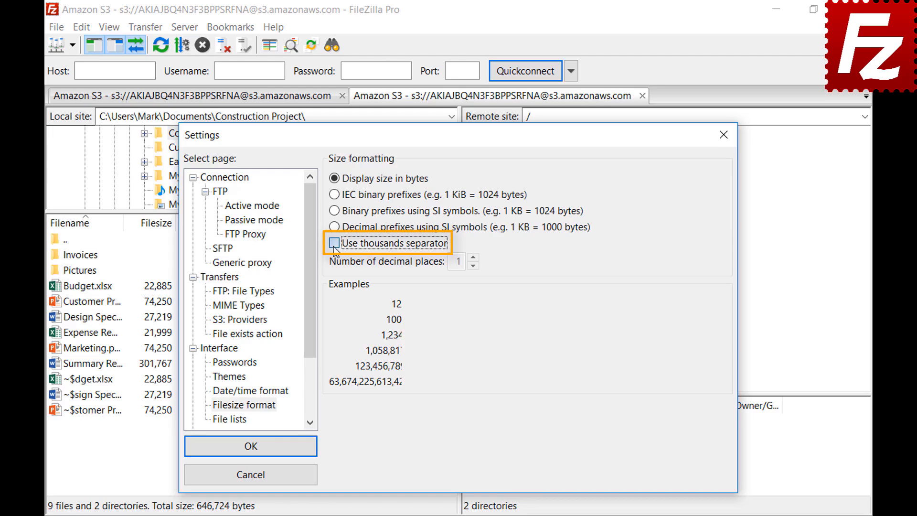
pyautogui.click(334, 195)
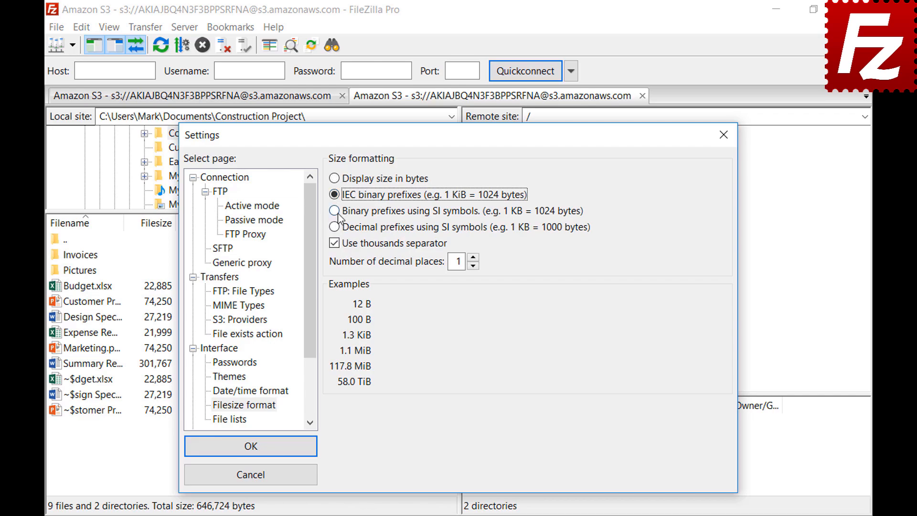
pyautogui.click(337, 213)
pyautogui.click(336, 228)
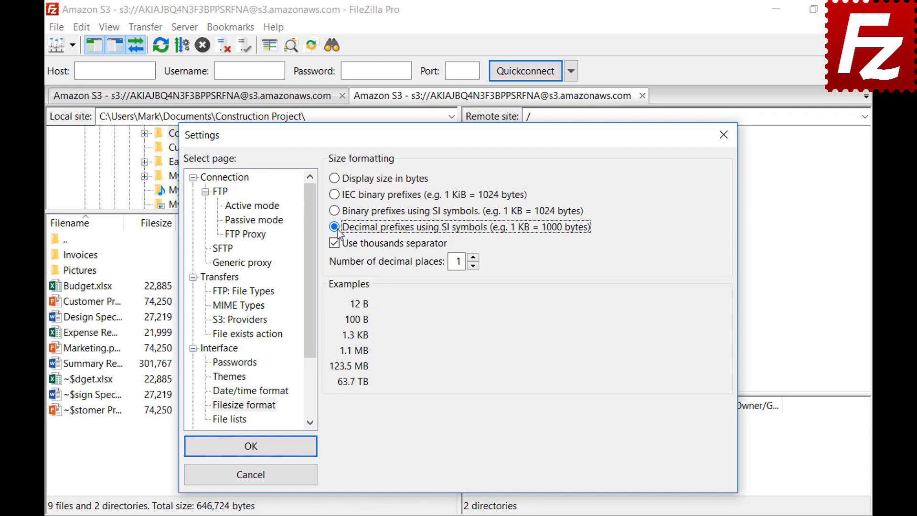
pyautogui.click(473, 257)
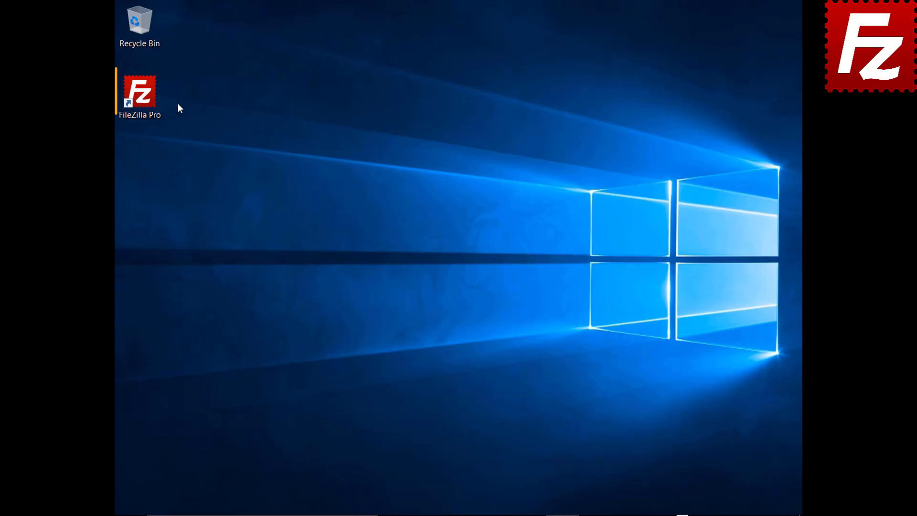
# - Launch FileZilla and export site entries, settings, queue and filters to an XML file named FileZilla
pyautogui.doubleClick(145, 99)
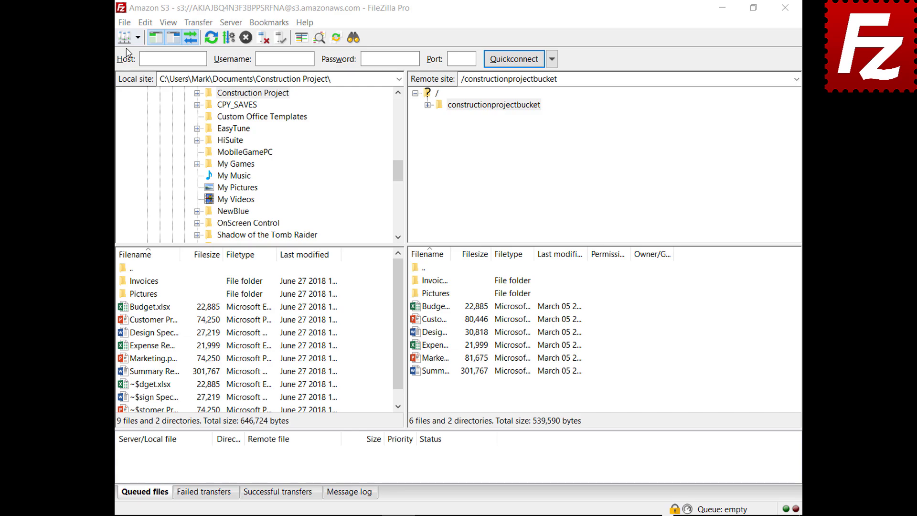
pyautogui.click(124, 23)
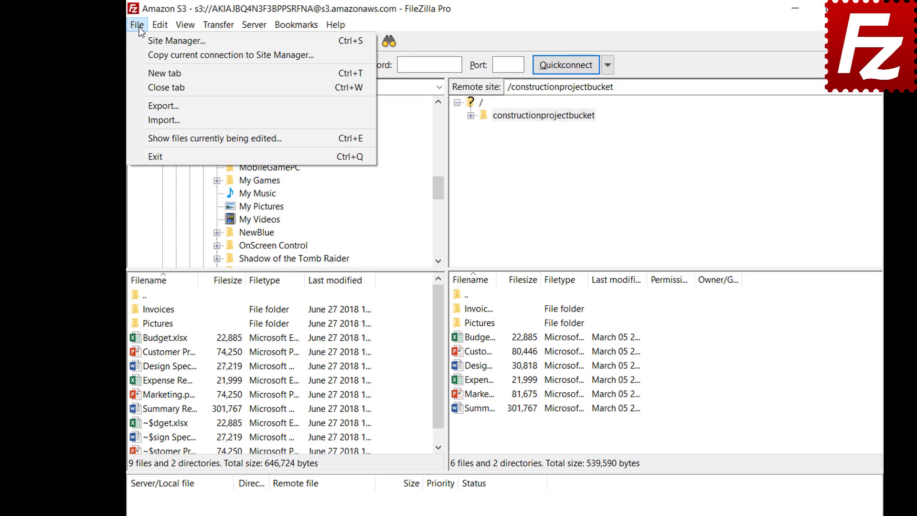
pyautogui.click(163, 105)
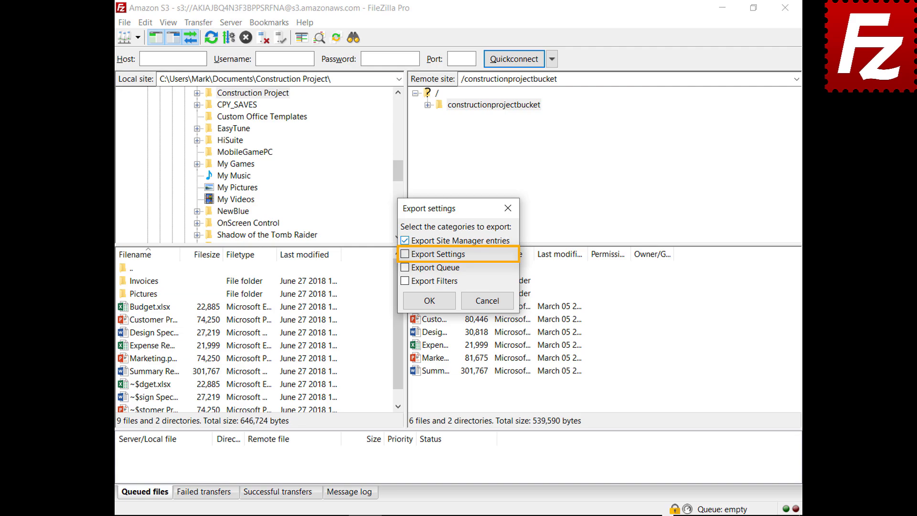
pyautogui.click(405, 255)
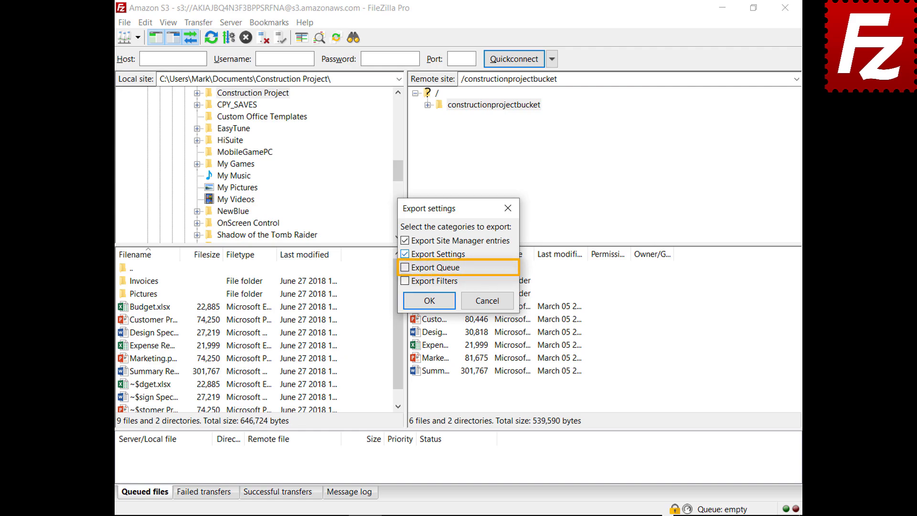
pyautogui.click(405, 267)
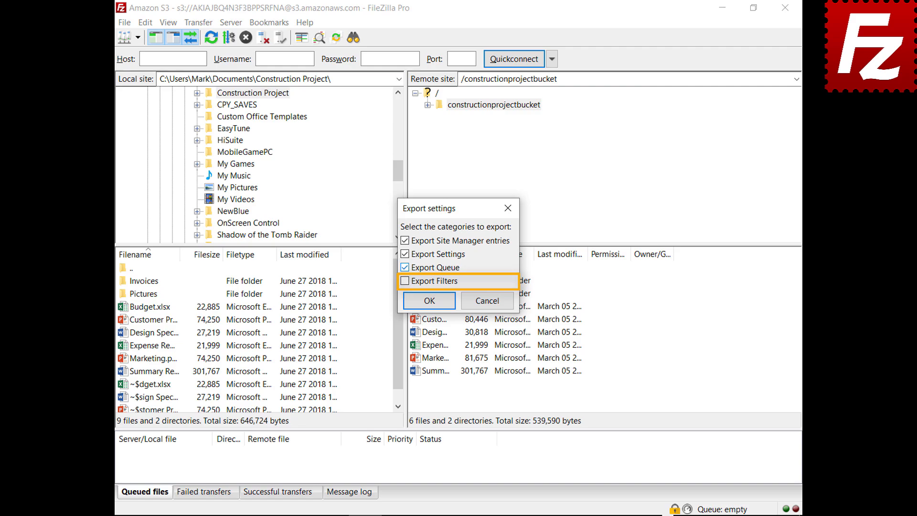
pyautogui.click(404, 281)
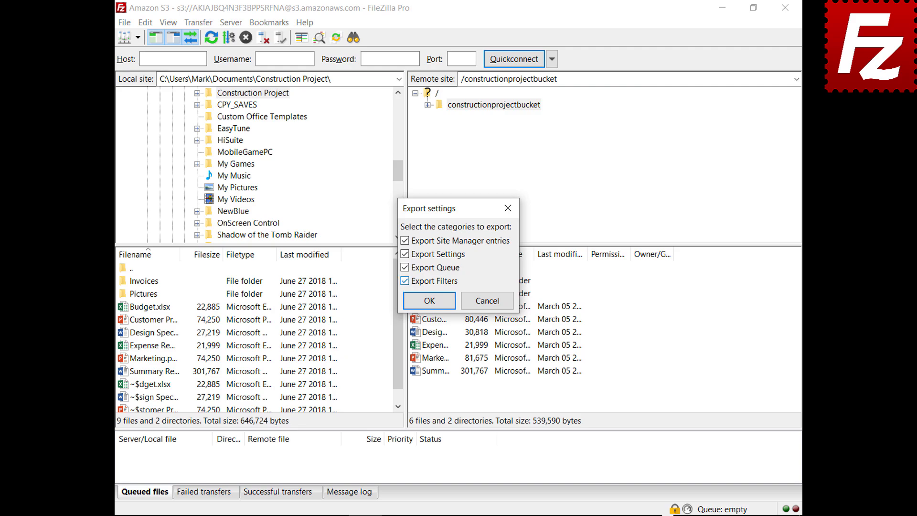
pyautogui.click(429, 300)
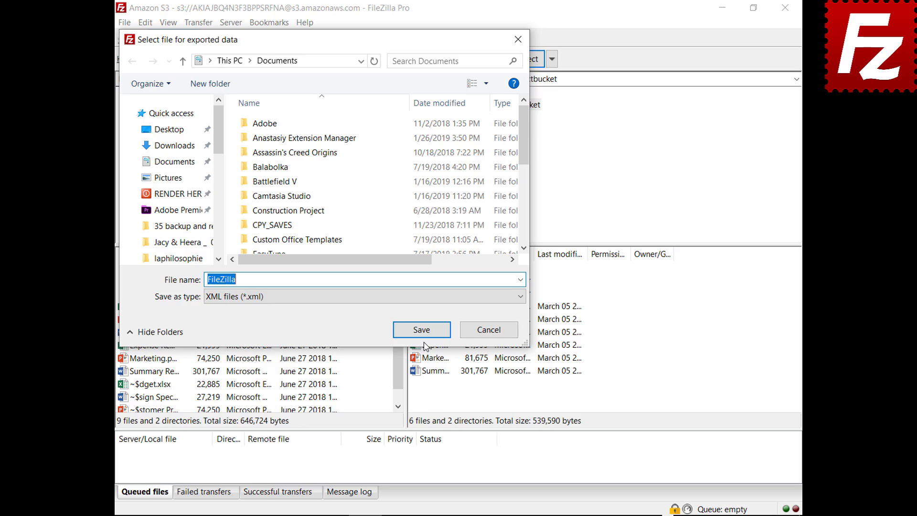
pyautogui.click(421, 329)
pyautogui.click(131, 25)
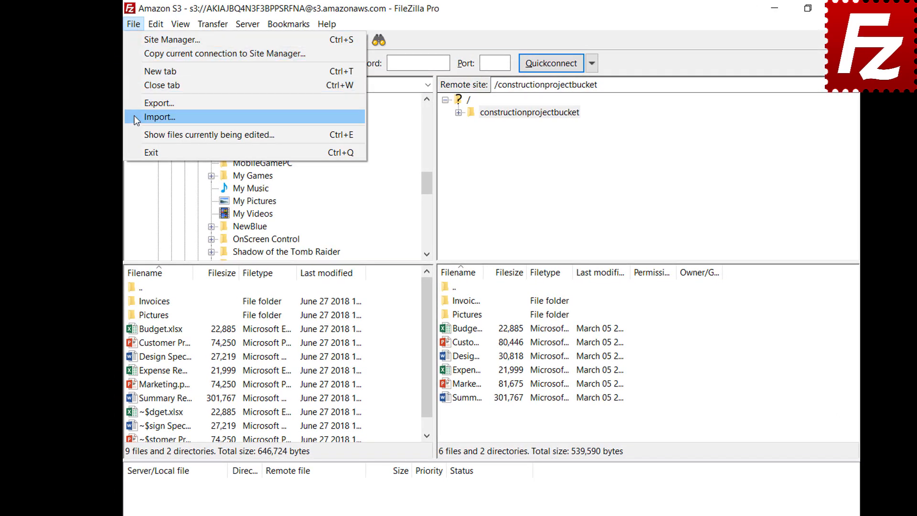
# - Open the file picker for importing FileZilla settings
pyautogui.click(135, 118)
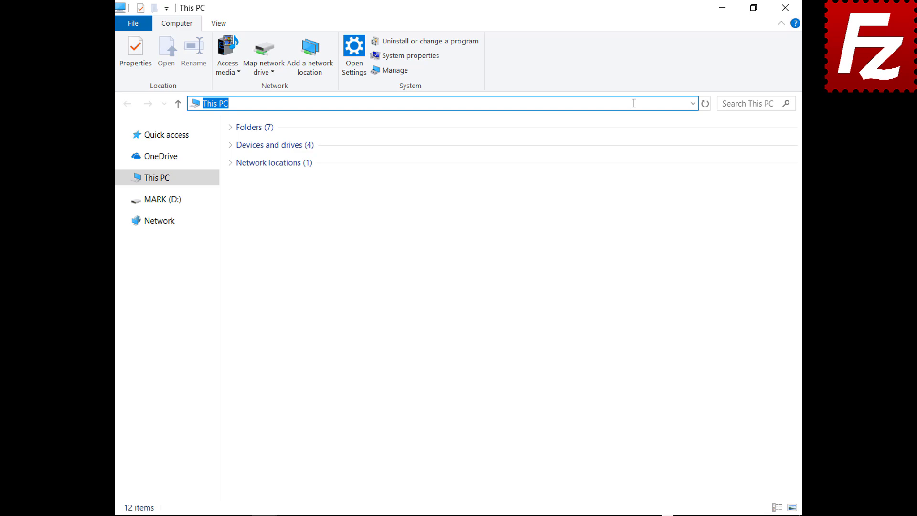
# - Open the %APPDATA%\Filezilla folder in File Explorer and select all seven settings files
pyautogui.write('%APPDATA%\\Filezilla')
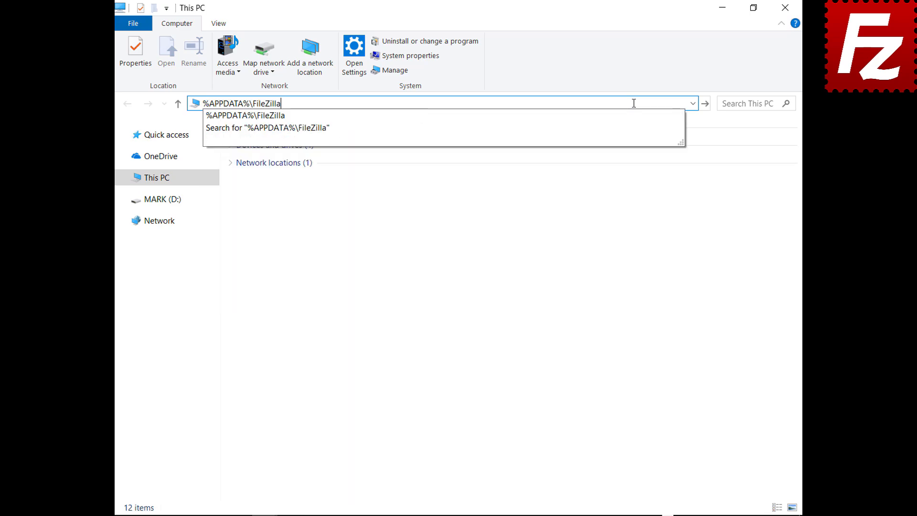
pyautogui.press('Return')
pyautogui.moveTo(268, 248); pyautogui.dragTo(270, 136)
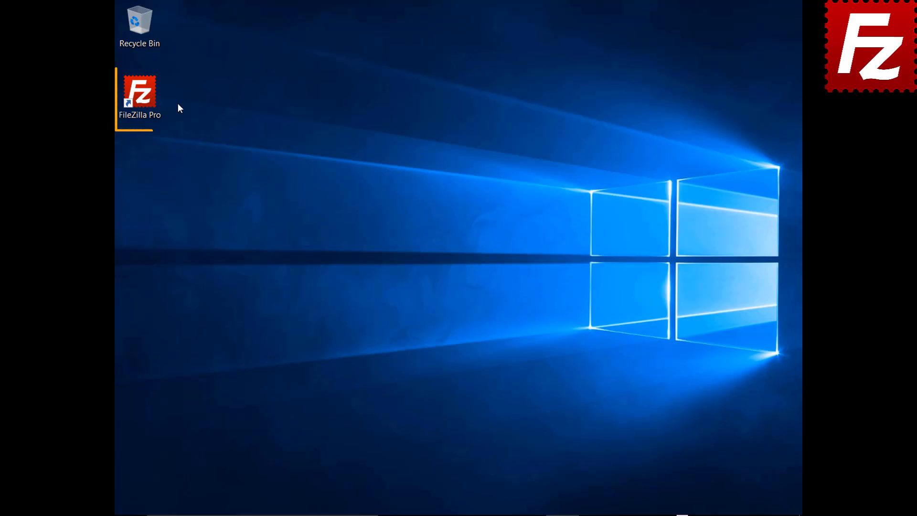
# - Relaunch FileZilla Pro and connect to the saved Amazon S3 site
pyautogui.doubleClick(145, 99)
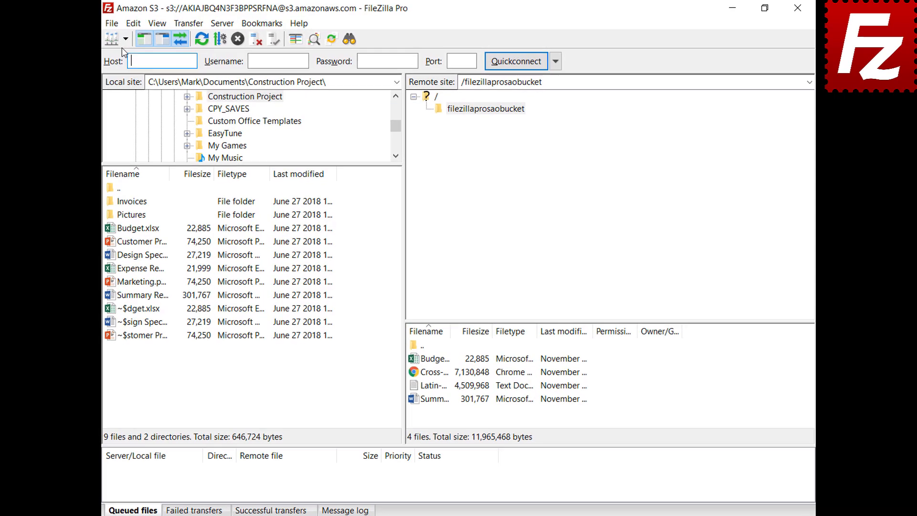
pyautogui.click(136, 37)
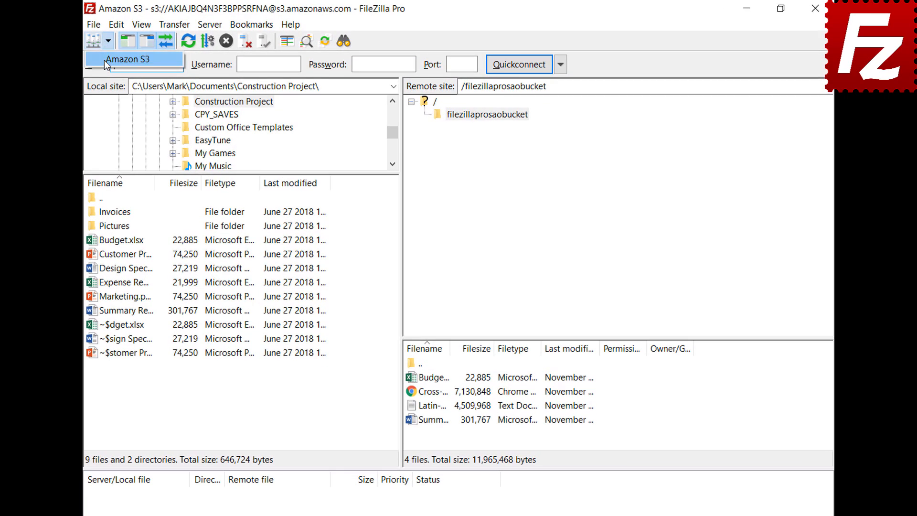
pyautogui.click(105, 60)
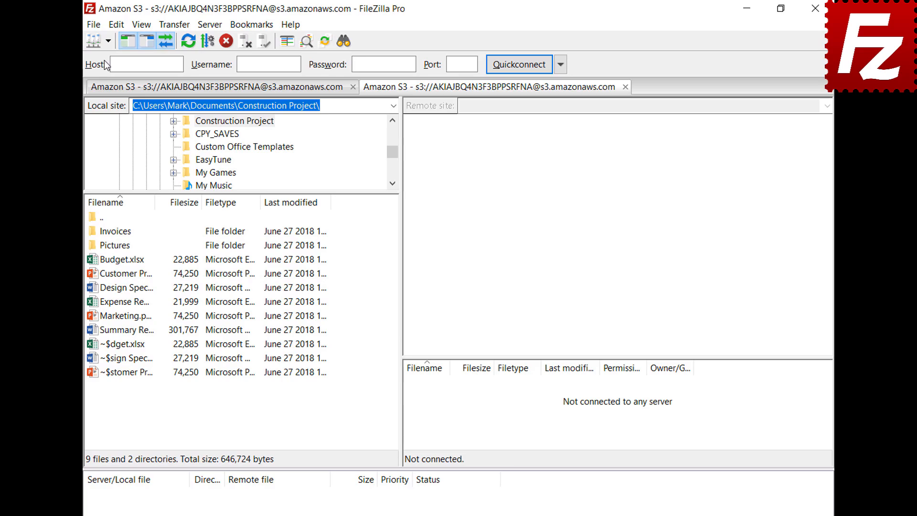
# - Turn on the detailed message log and open the filezillaprosaobucket bucket
pyautogui.click(353, 495)
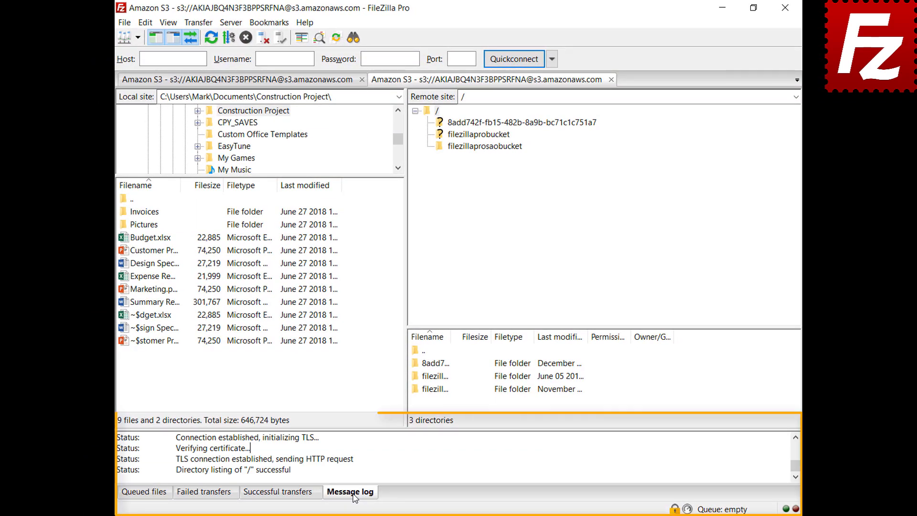
pyautogui.rightClick(394, 454)
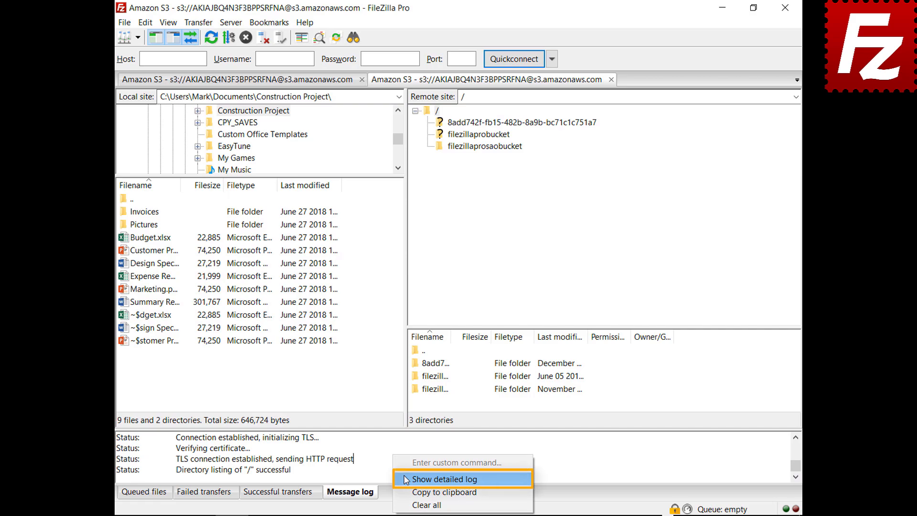
pyautogui.click(405, 479)
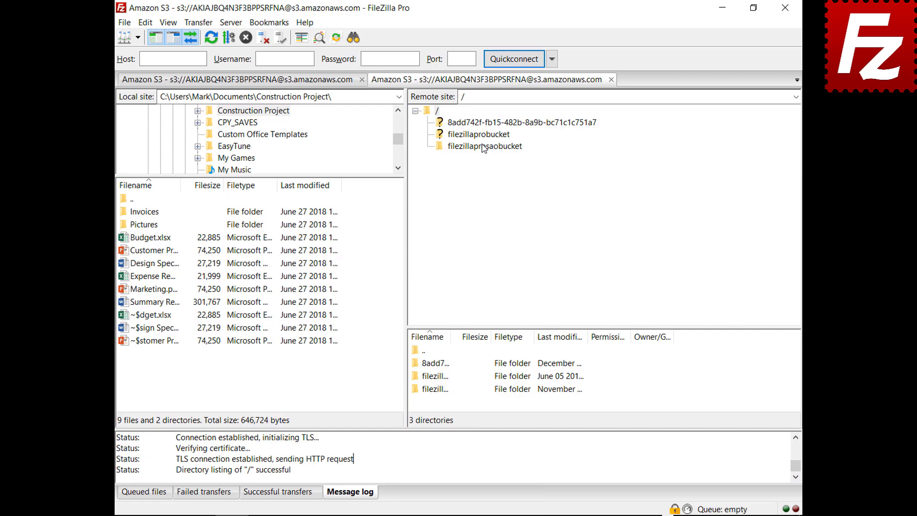
pyautogui.click(484, 146)
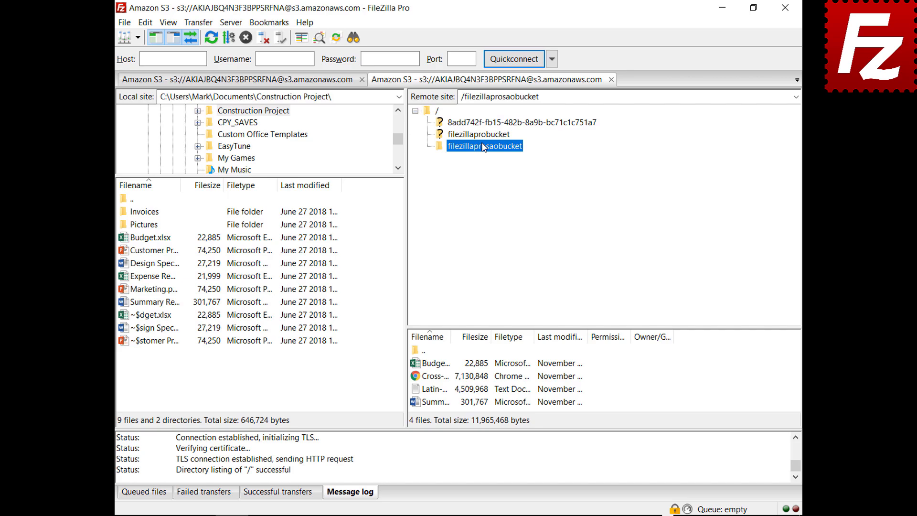
pyautogui.rightClick(444, 460)
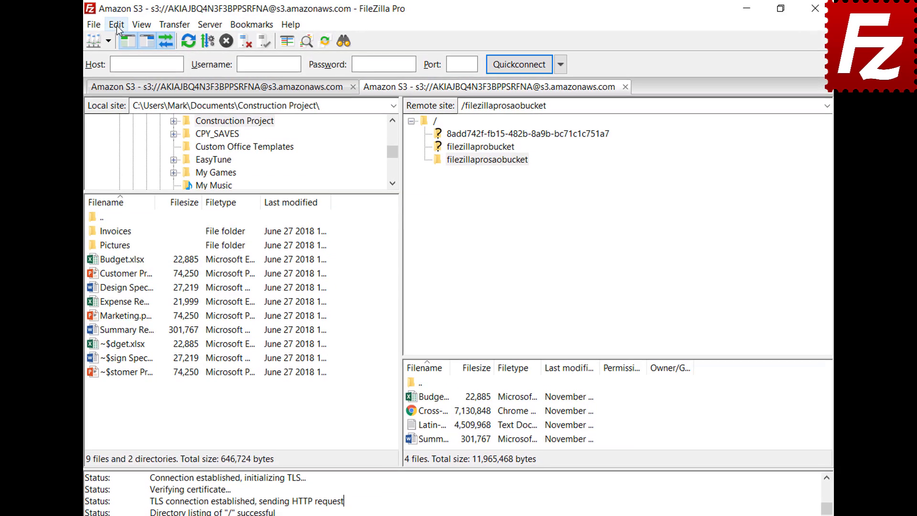
# - In Settings > Logging, enable timestamps and logging to Documents\filezilla.log
pyautogui.click(142, 23)
pyautogui.click(122, 72)
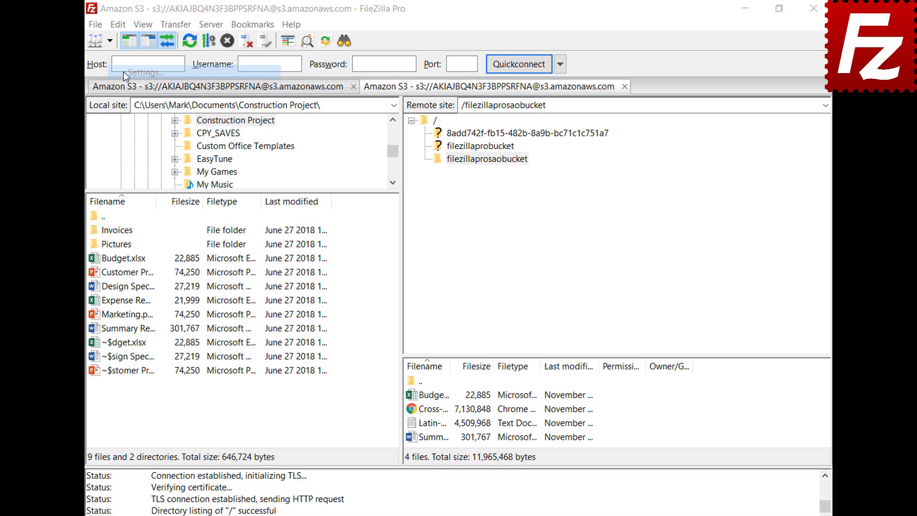
pyautogui.scroll(-2, 322, 226)
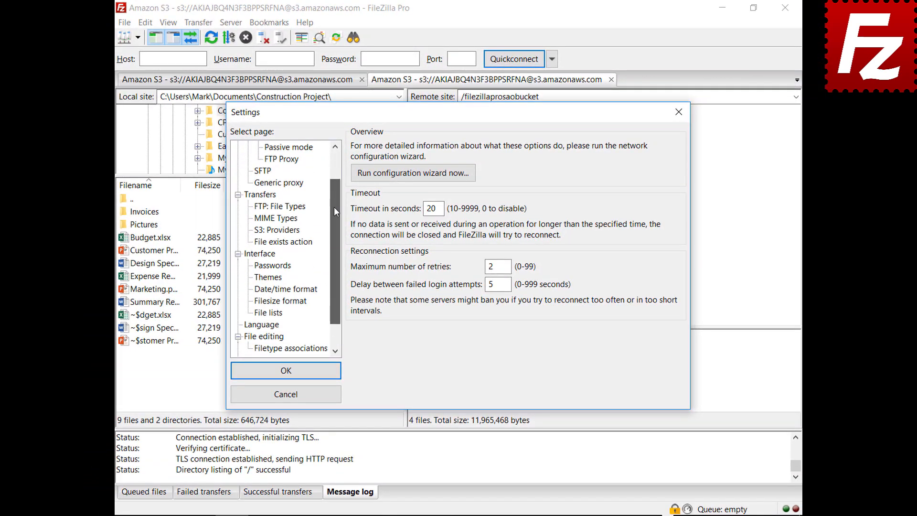
pyautogui.moveTo(333, 212); pyautogui.dragTo(332, 239)
pyautogui.click(259, 337)
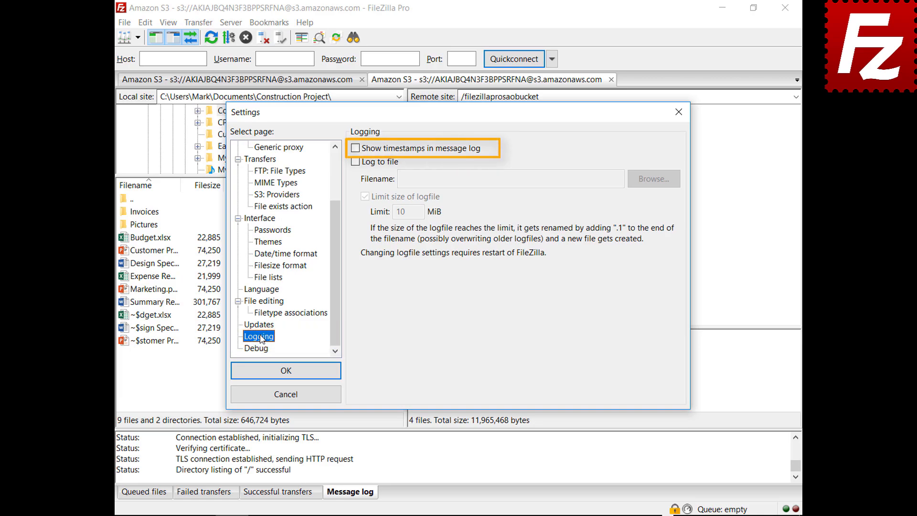
pyautogui.click(355, 149)
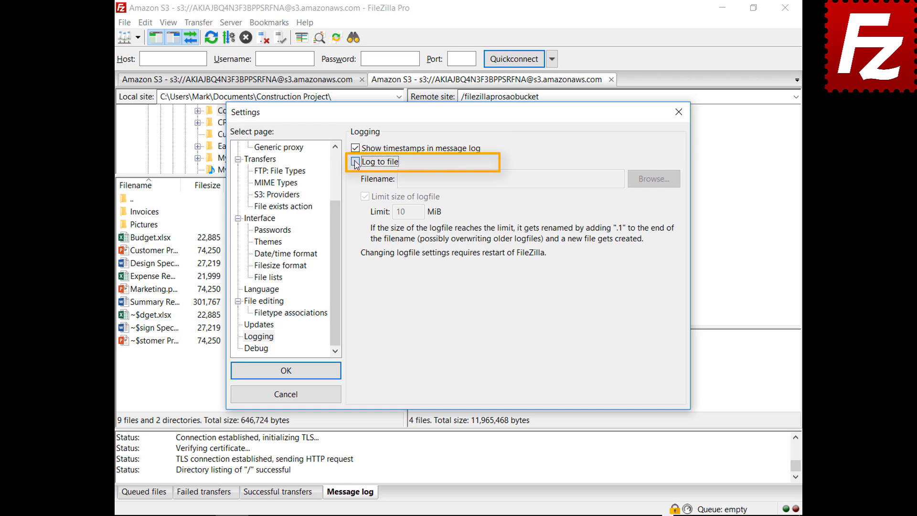
pyautogui.click(355, 162)
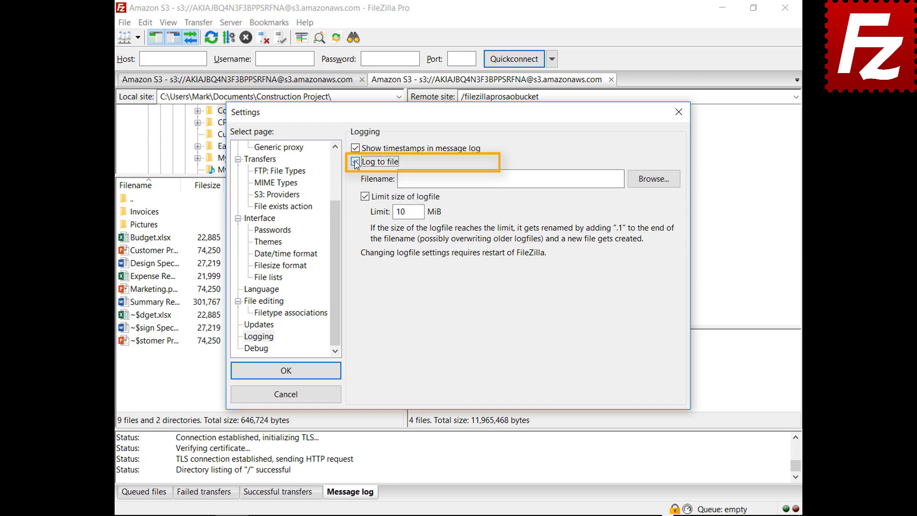
pyautogui.click(650, 181)
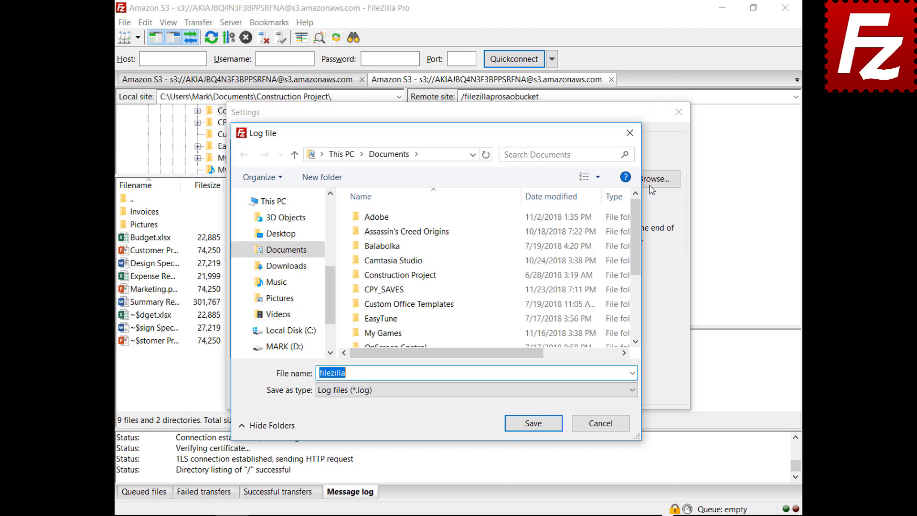
pyautogui.click(533, 423)
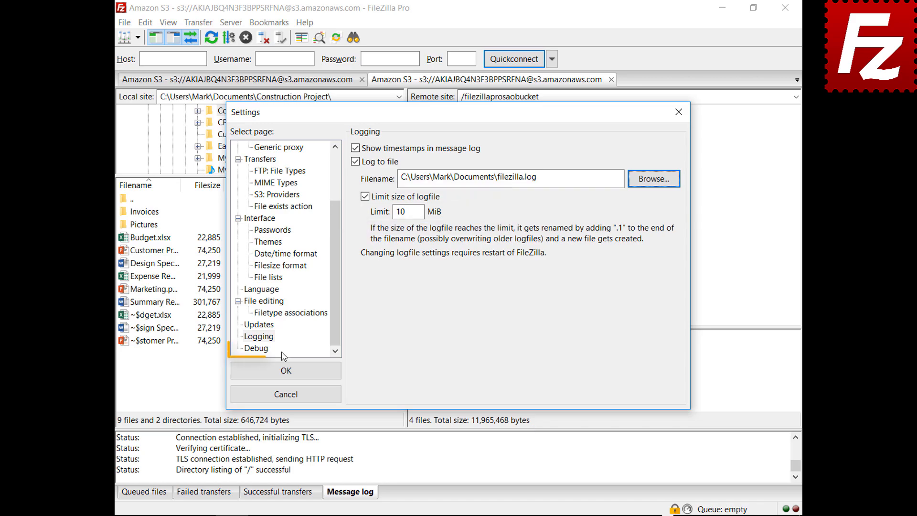
pyautogui.click(265, 351)
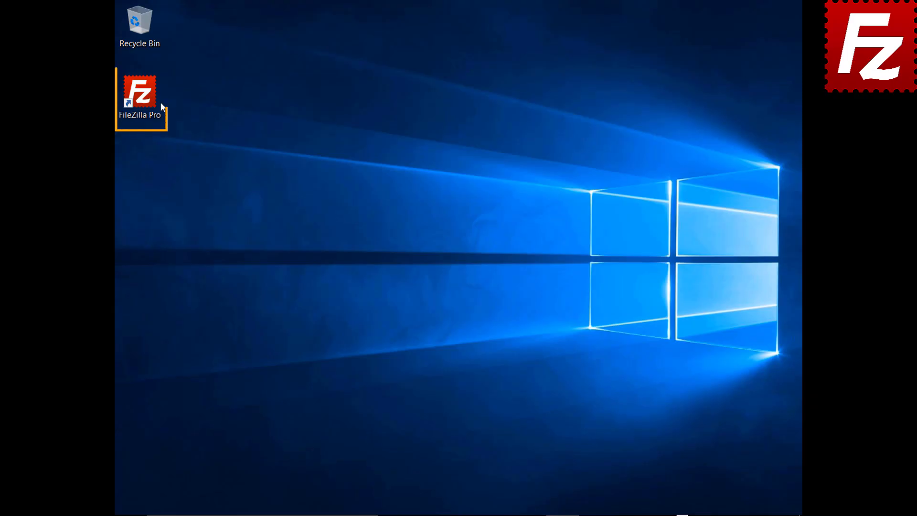
# - Launch FileZilla Pro and create a new Site Manager entry named 'Amazon EC2'
pyautogui.doubleClick(143, 96)
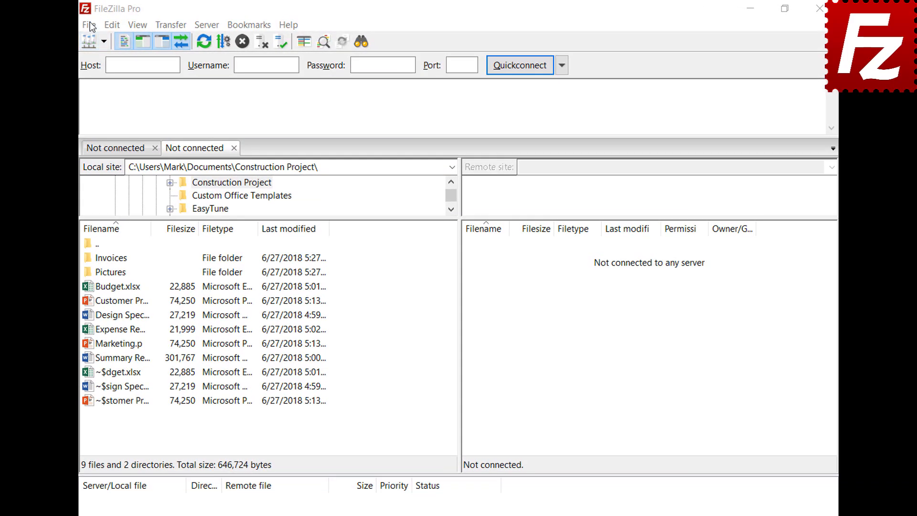
pyautogui.click(89, 25)
pyautogui.click(96, 39)
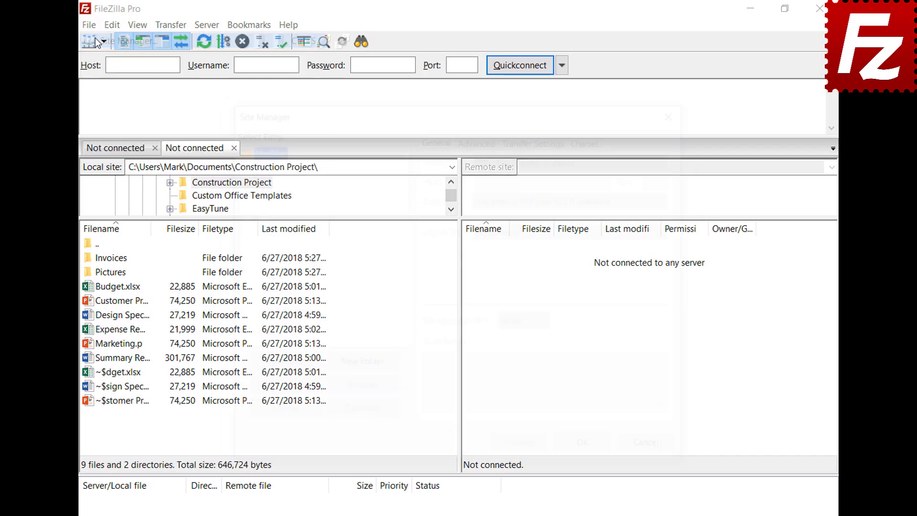
pyautogui.click(281, 367)
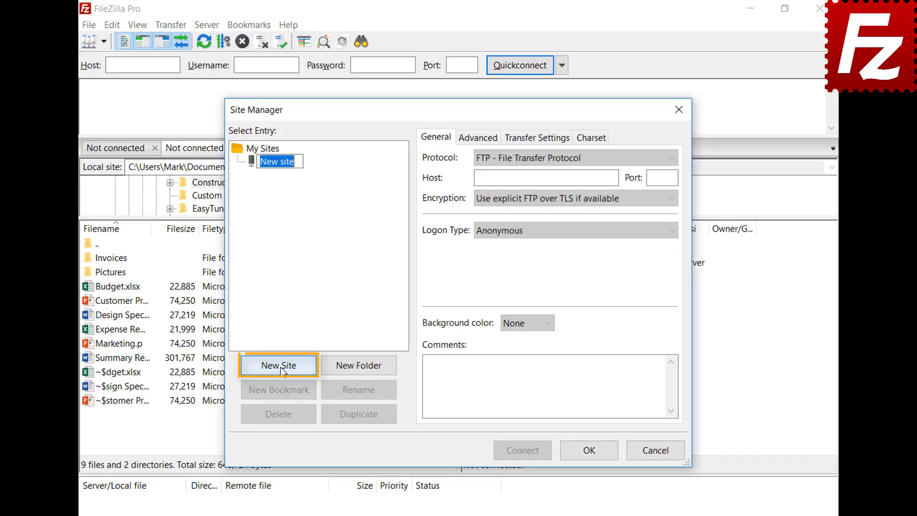
pyautogui.write('Amazon EC2')
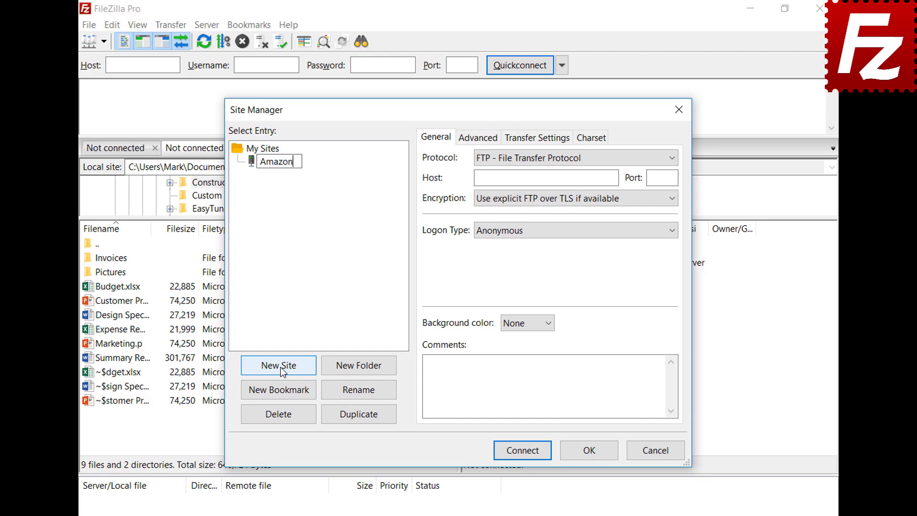
pyautogui.press('Return')
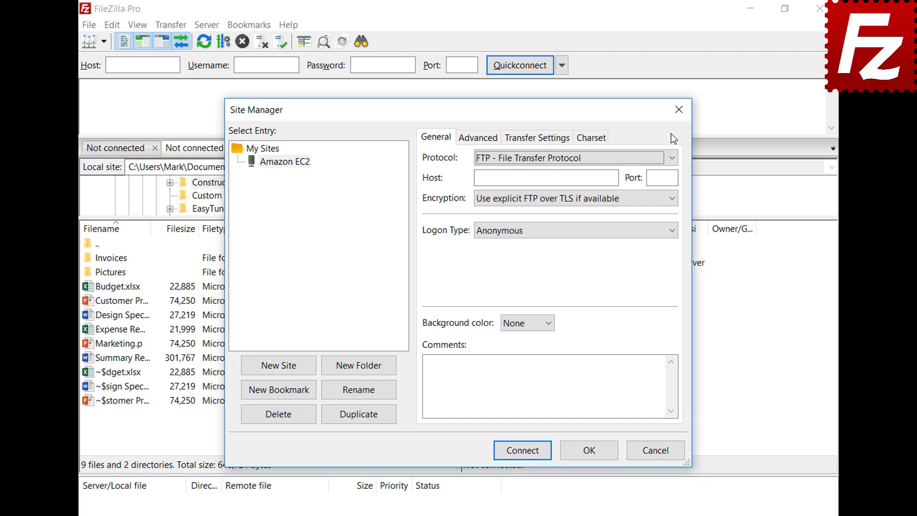
# - Set the site to SFTP with the pasted EC2 hostname and Key file logon type
pyautogui.click(672, 158)
pyautogui.click(672, 184)
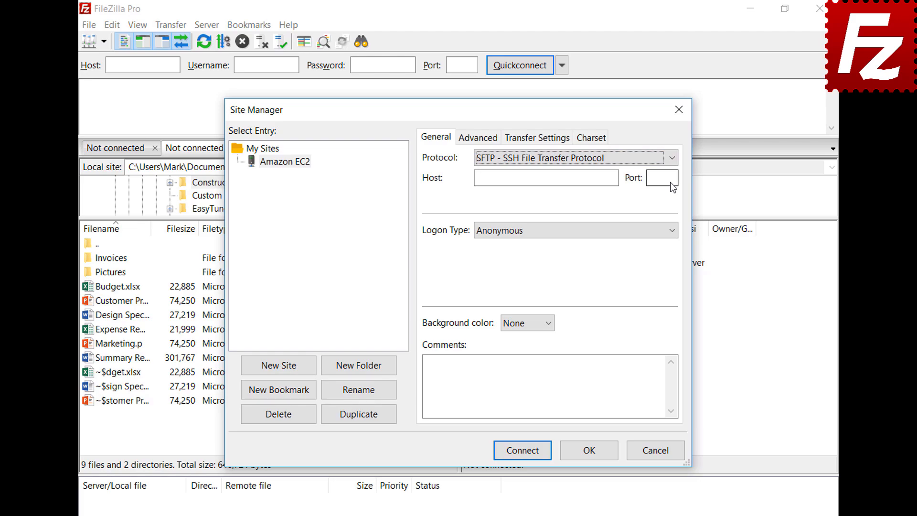
pyautogui.click(574, 178)
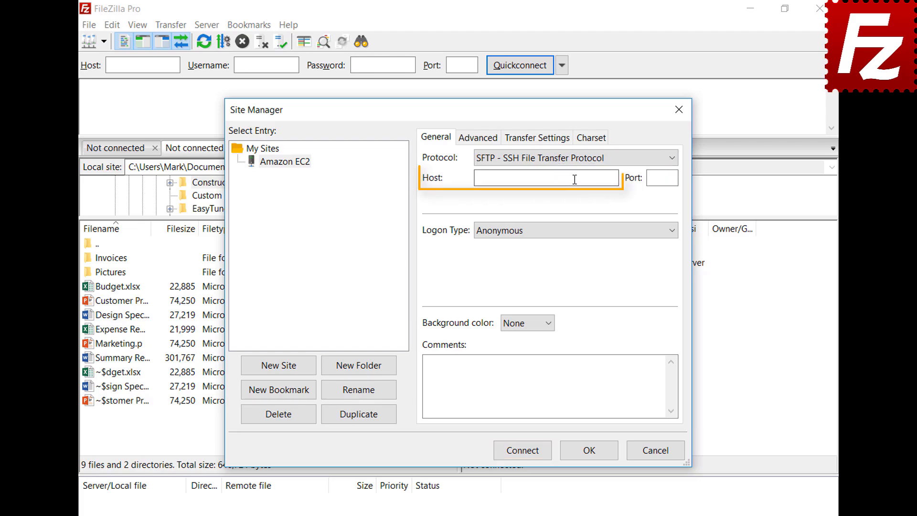
pyautogui.hotkey('ctrl', 'v')
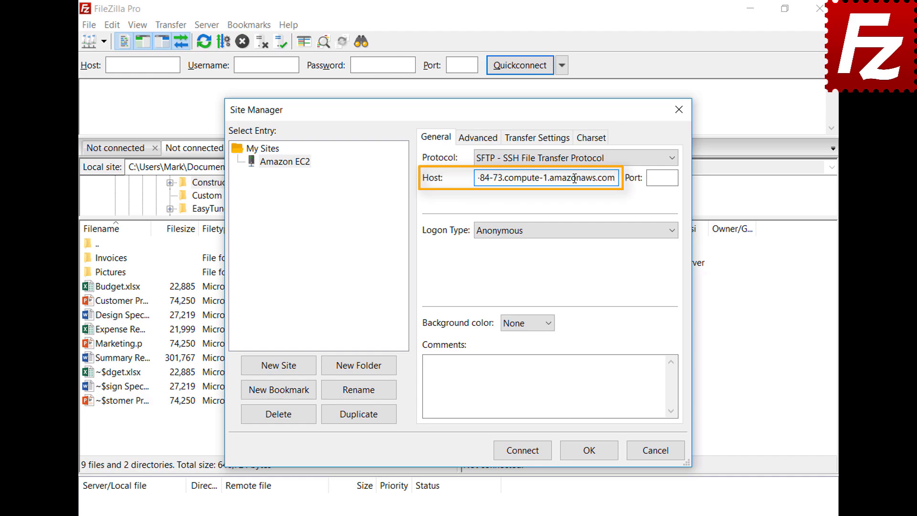
pyautogui.click(585, 234)
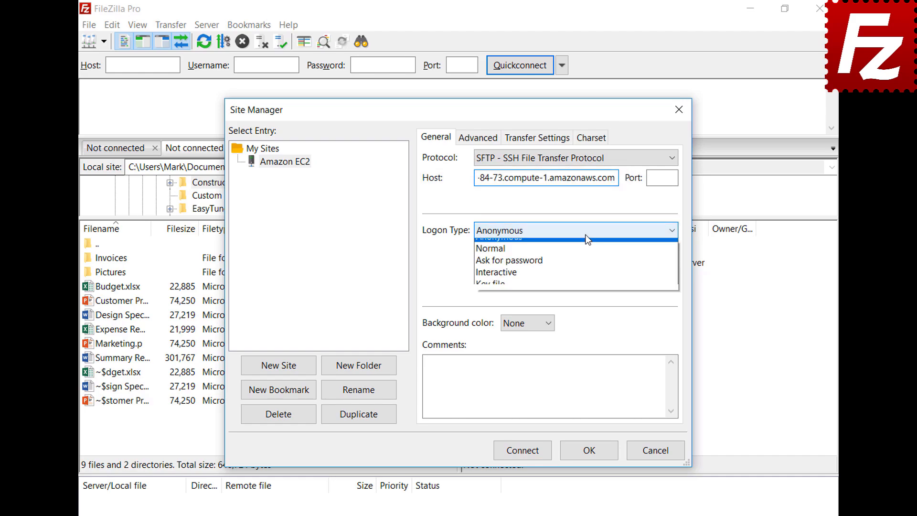
pyautogui.click(583, 291)
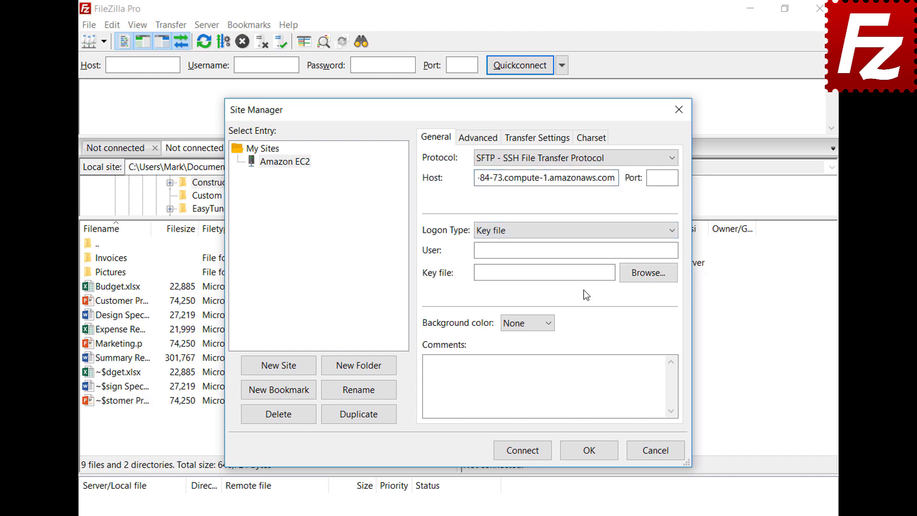
# - Enter user ubuntu, choose AWSKeyPair.pem as the key file, and connect
pyautogui.click(590, 252)
pyautogui.write('ubuntu')
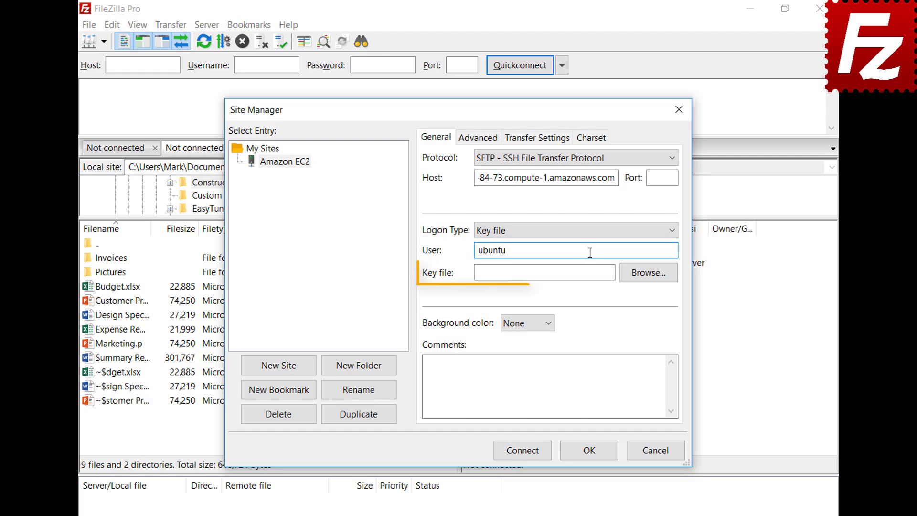
pyautogui.click(648, 279)
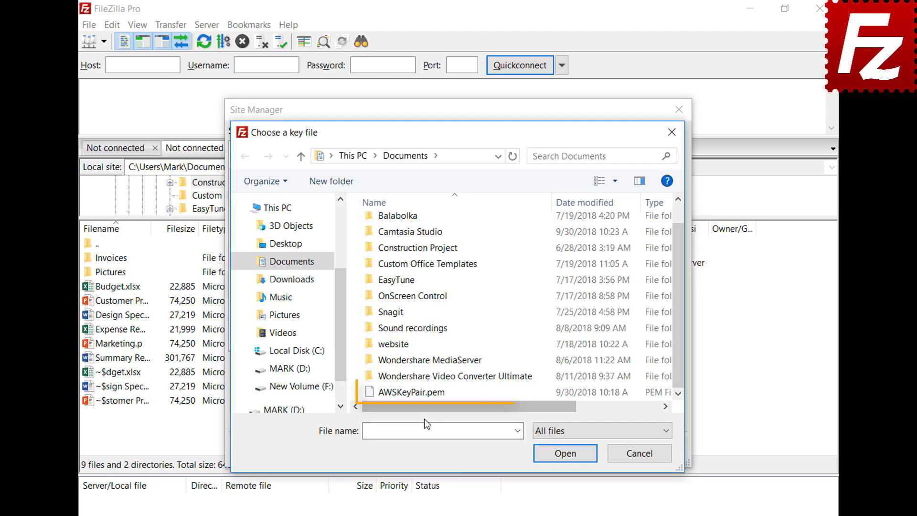
pyautogui.doubleClick(426, 391)
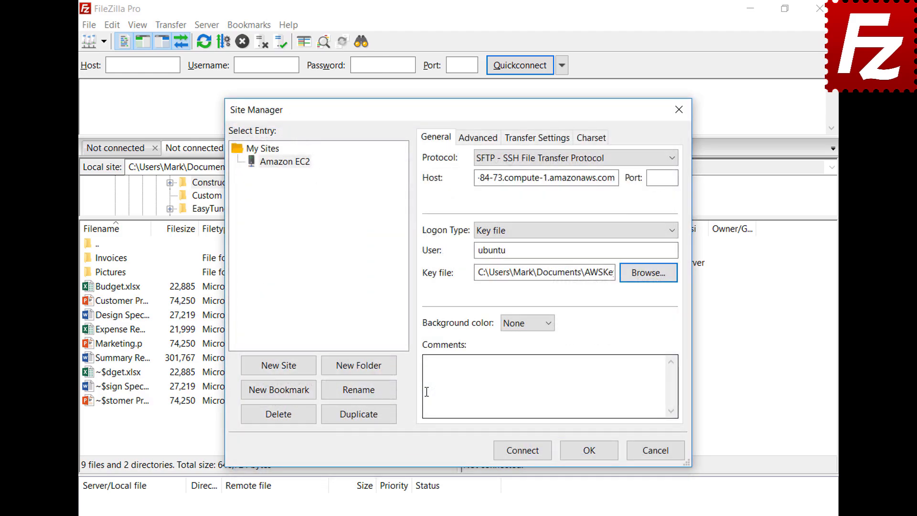
pyautogui.click(525, 454)
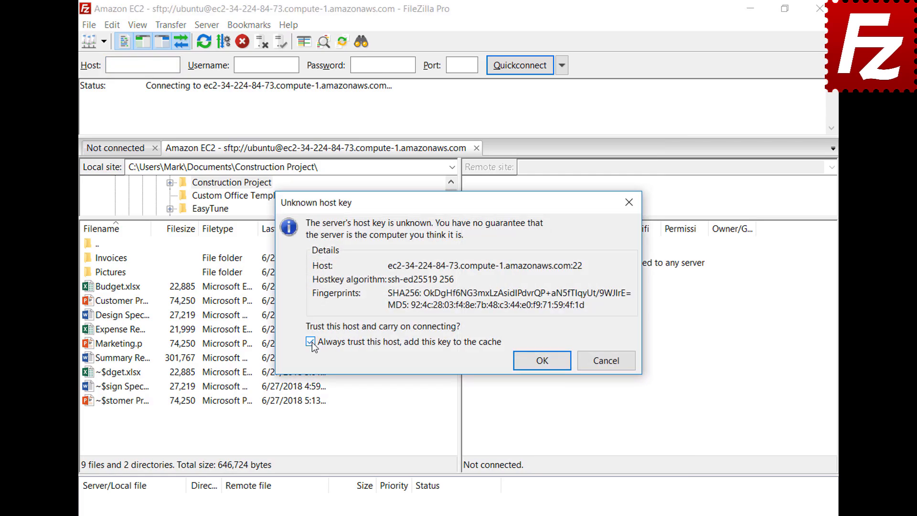
# - Accept the EC2 server's unknown host key with 'Always trust this host' kept on
pyautogui.click(542, 361)
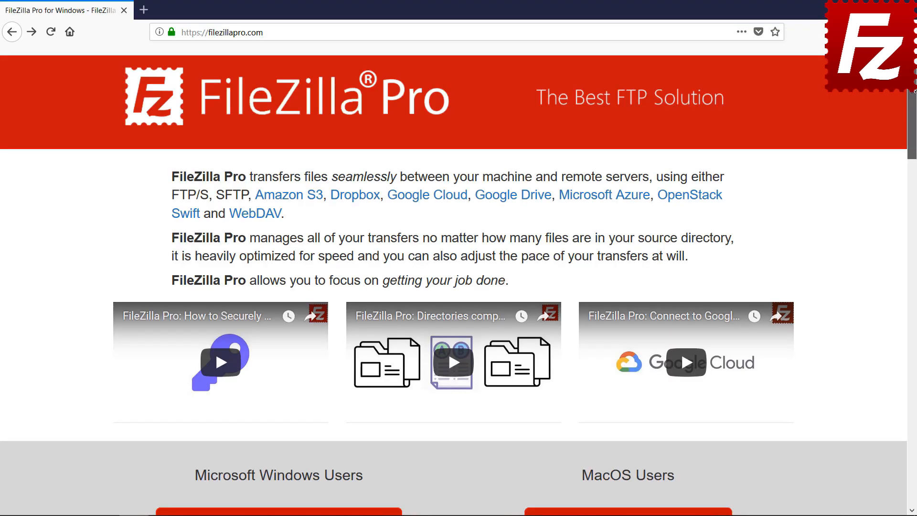
# - Open the FileZilla Pro for Windows checkout and scroll to its payment options
pyautogui.scroll(-5, 911, 141)
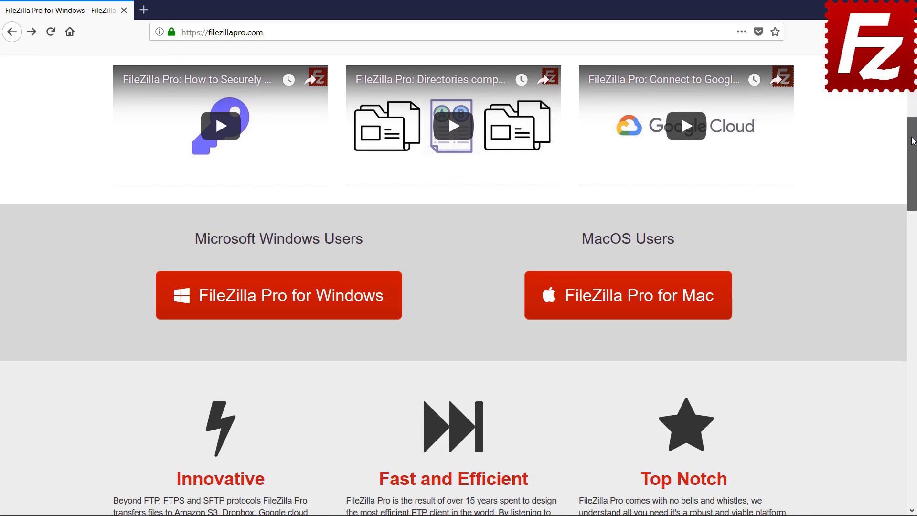
pyautogui.click(282, 315)
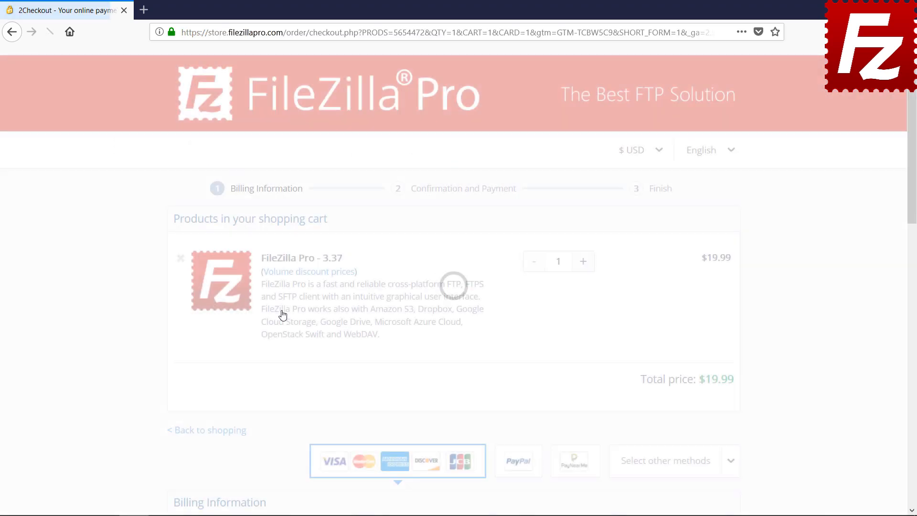
pyautogui.scroll(-3, 913, 165)
pyautogui.moveTo(913, 165); pyautogui.dragTo(914, 325)
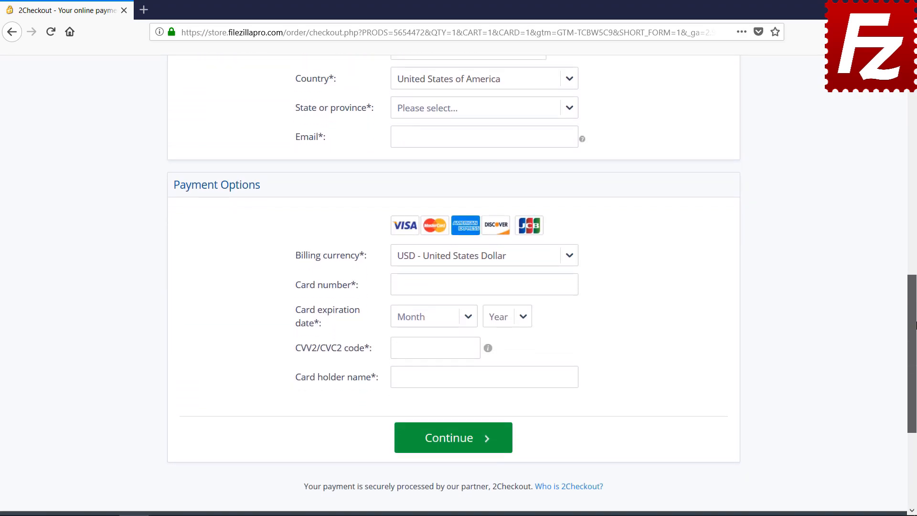